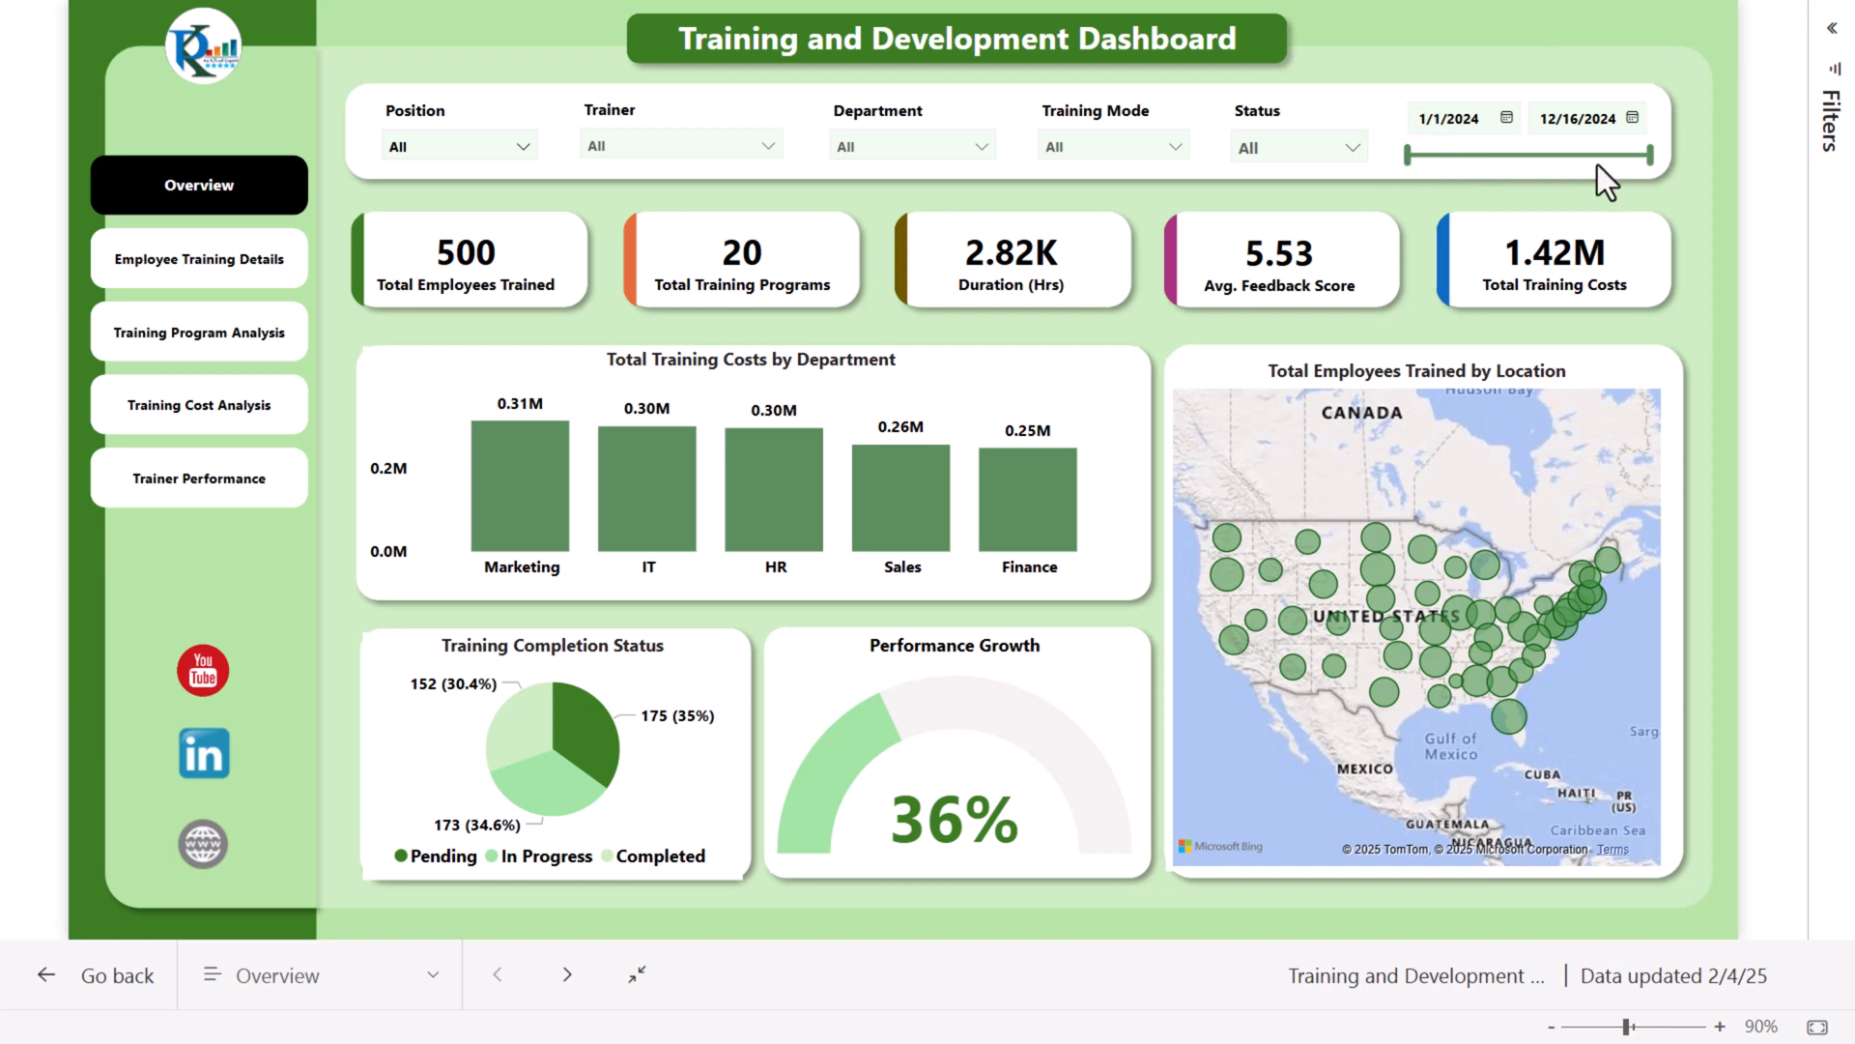
Open the Employee Training Details page and view the further columns of its employee table.
{"action": "mouse_move", "coordinate": [1409, 156]}
{"action": "left_mouse_down"}
{"action": "mouse_move", "coordinate": [1500, 156]}
{"action": "mouse_move", "coordinate": [1409, 158]}
{"action": "left_mouse_up"}
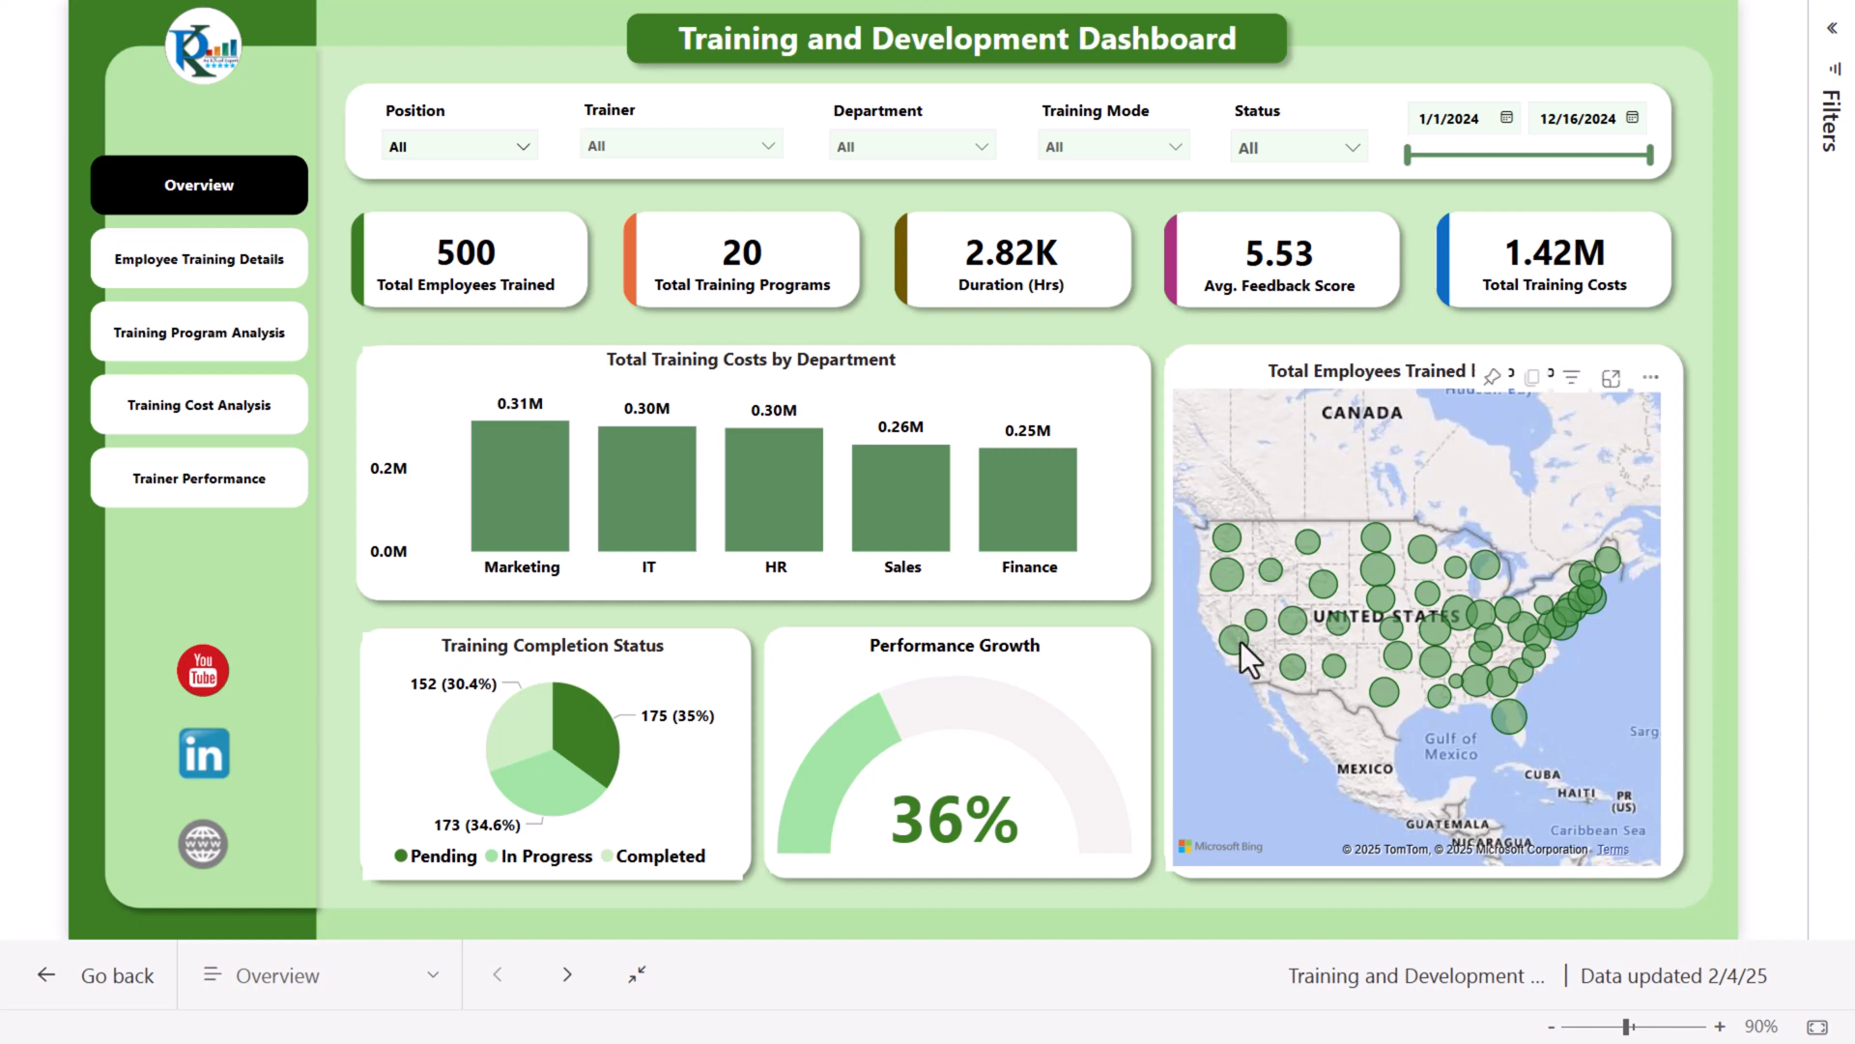
{"action": "mouse_move", "coordinate": [1241, 644]}
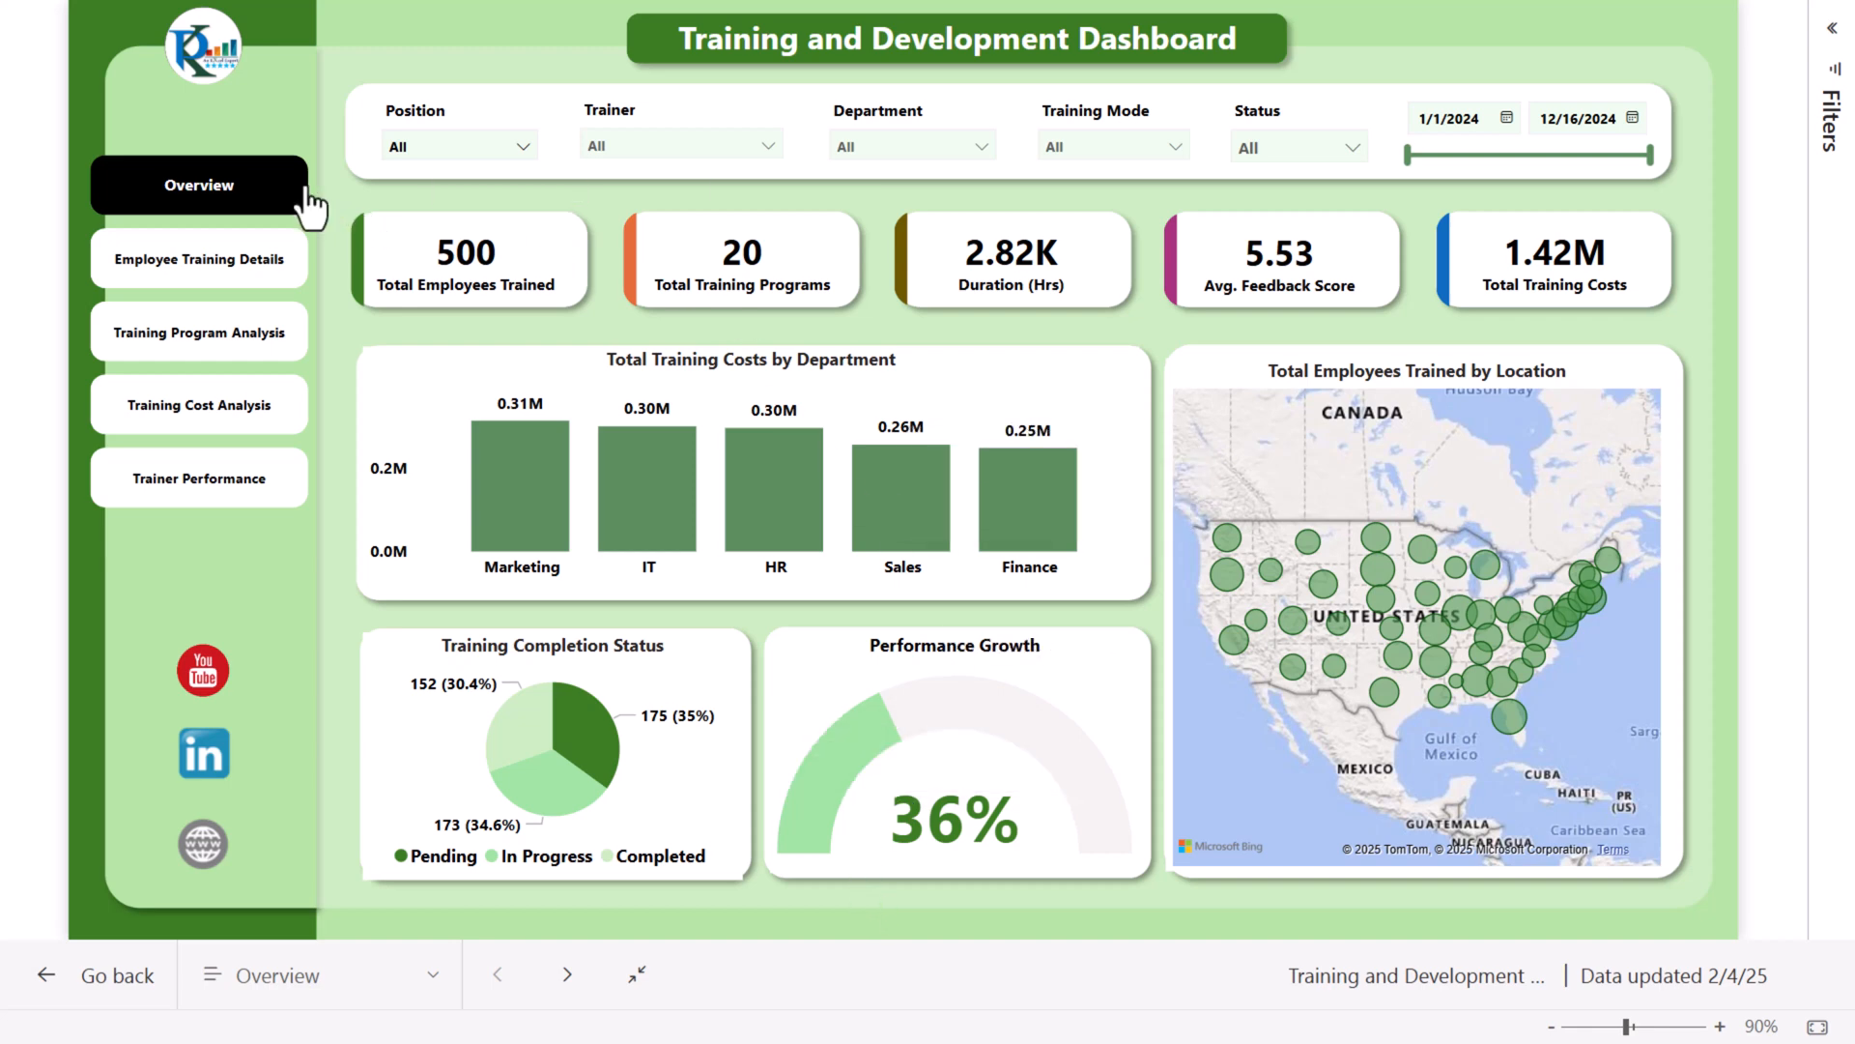
{"action": "left_click", "coordinate": [230, 263]}
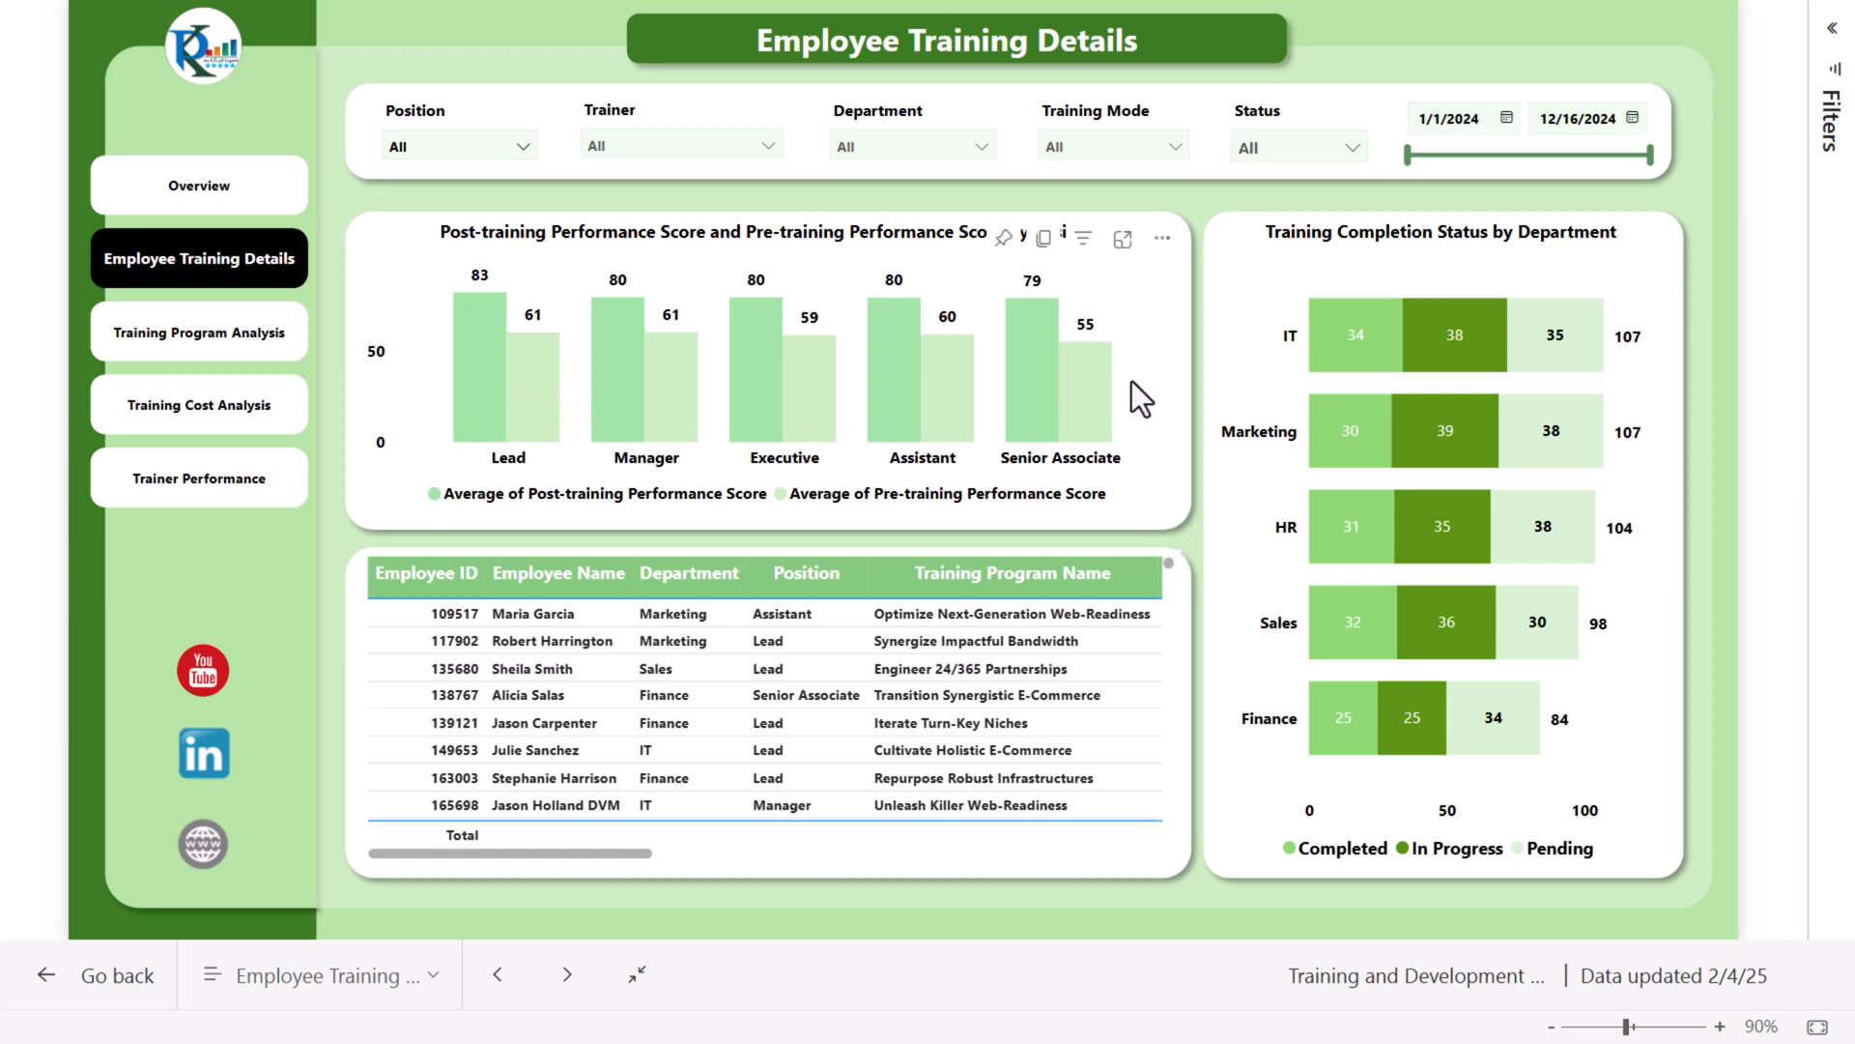
{"action": "mouse_move", "coordinate": [485, 855]}
{"action": "left_mouse_down"}
{"action": "mouse_move", "coordinate": [1055, 865]}
{"action": "mouse_move", "coordinate": [509, 851]}
{"action": "left_mouse_up"}
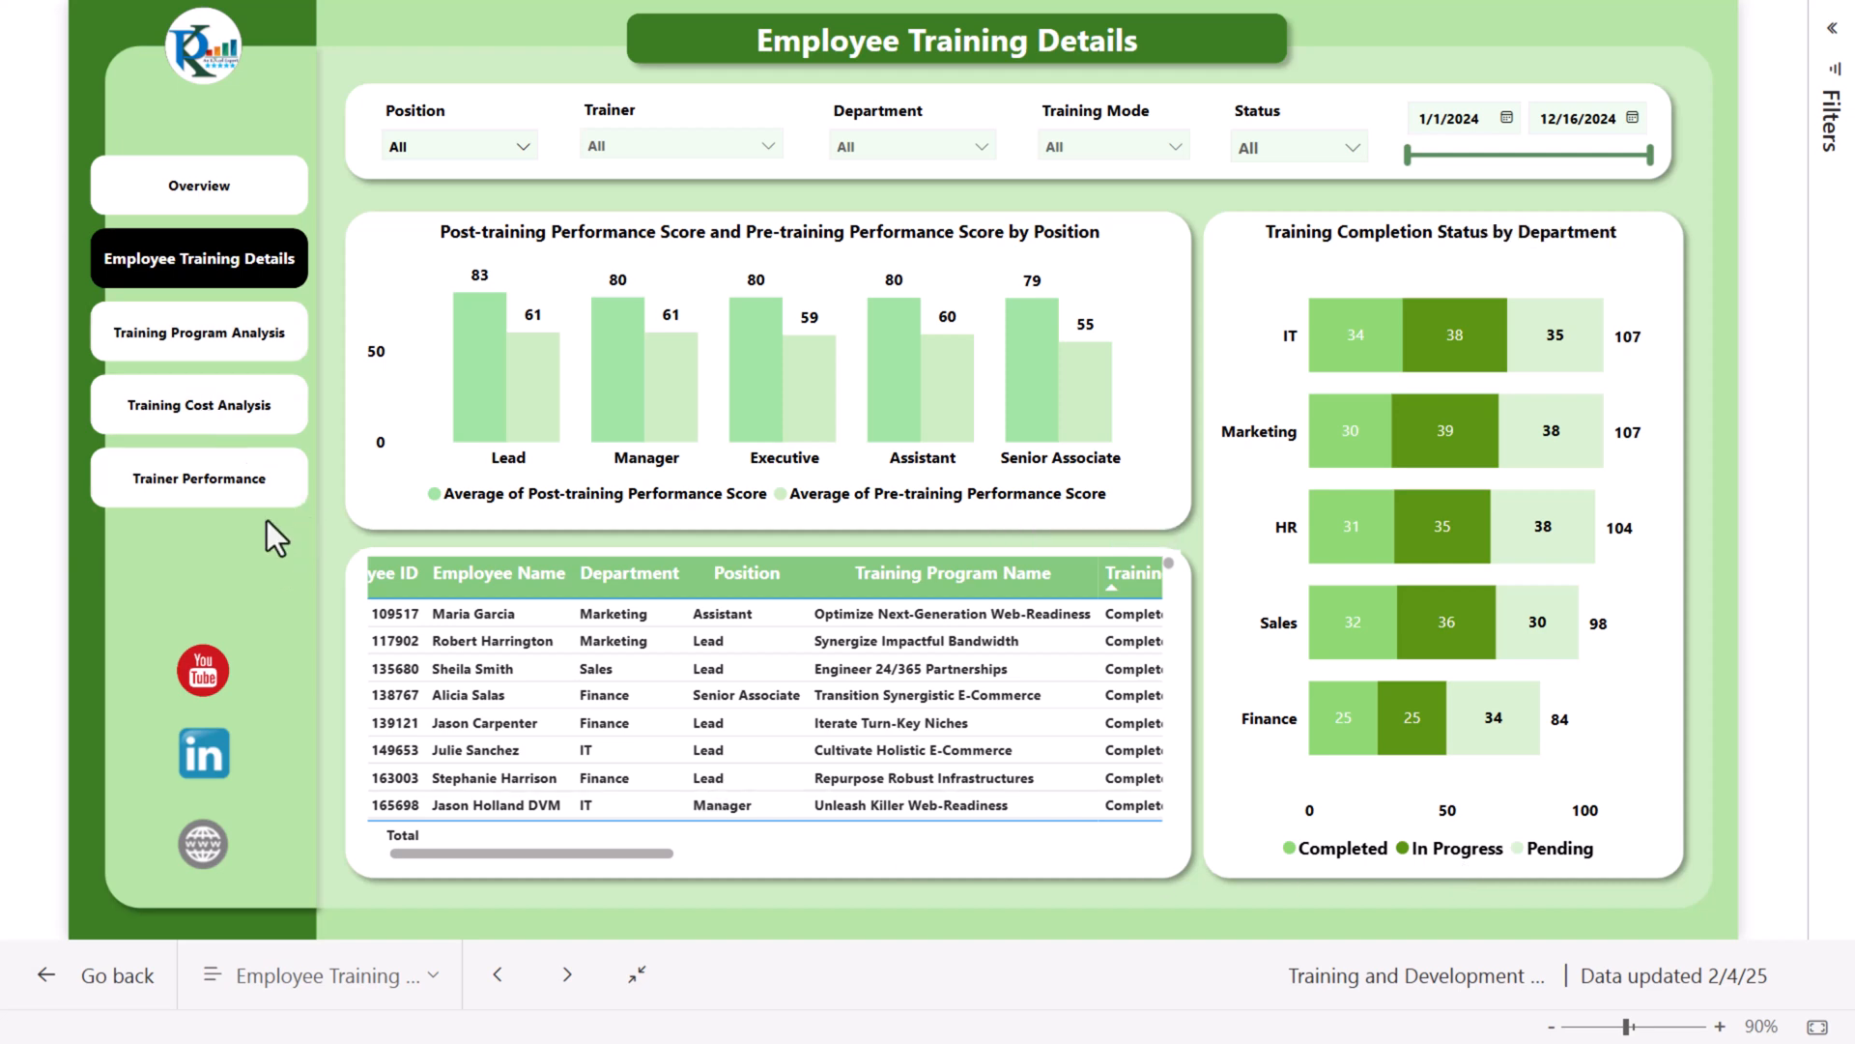
Open the Training Program Analysis page and inspect bubble details in the training duration versus feedback score chart.
{"action": "left_click", "coordinate": [201, 359]}
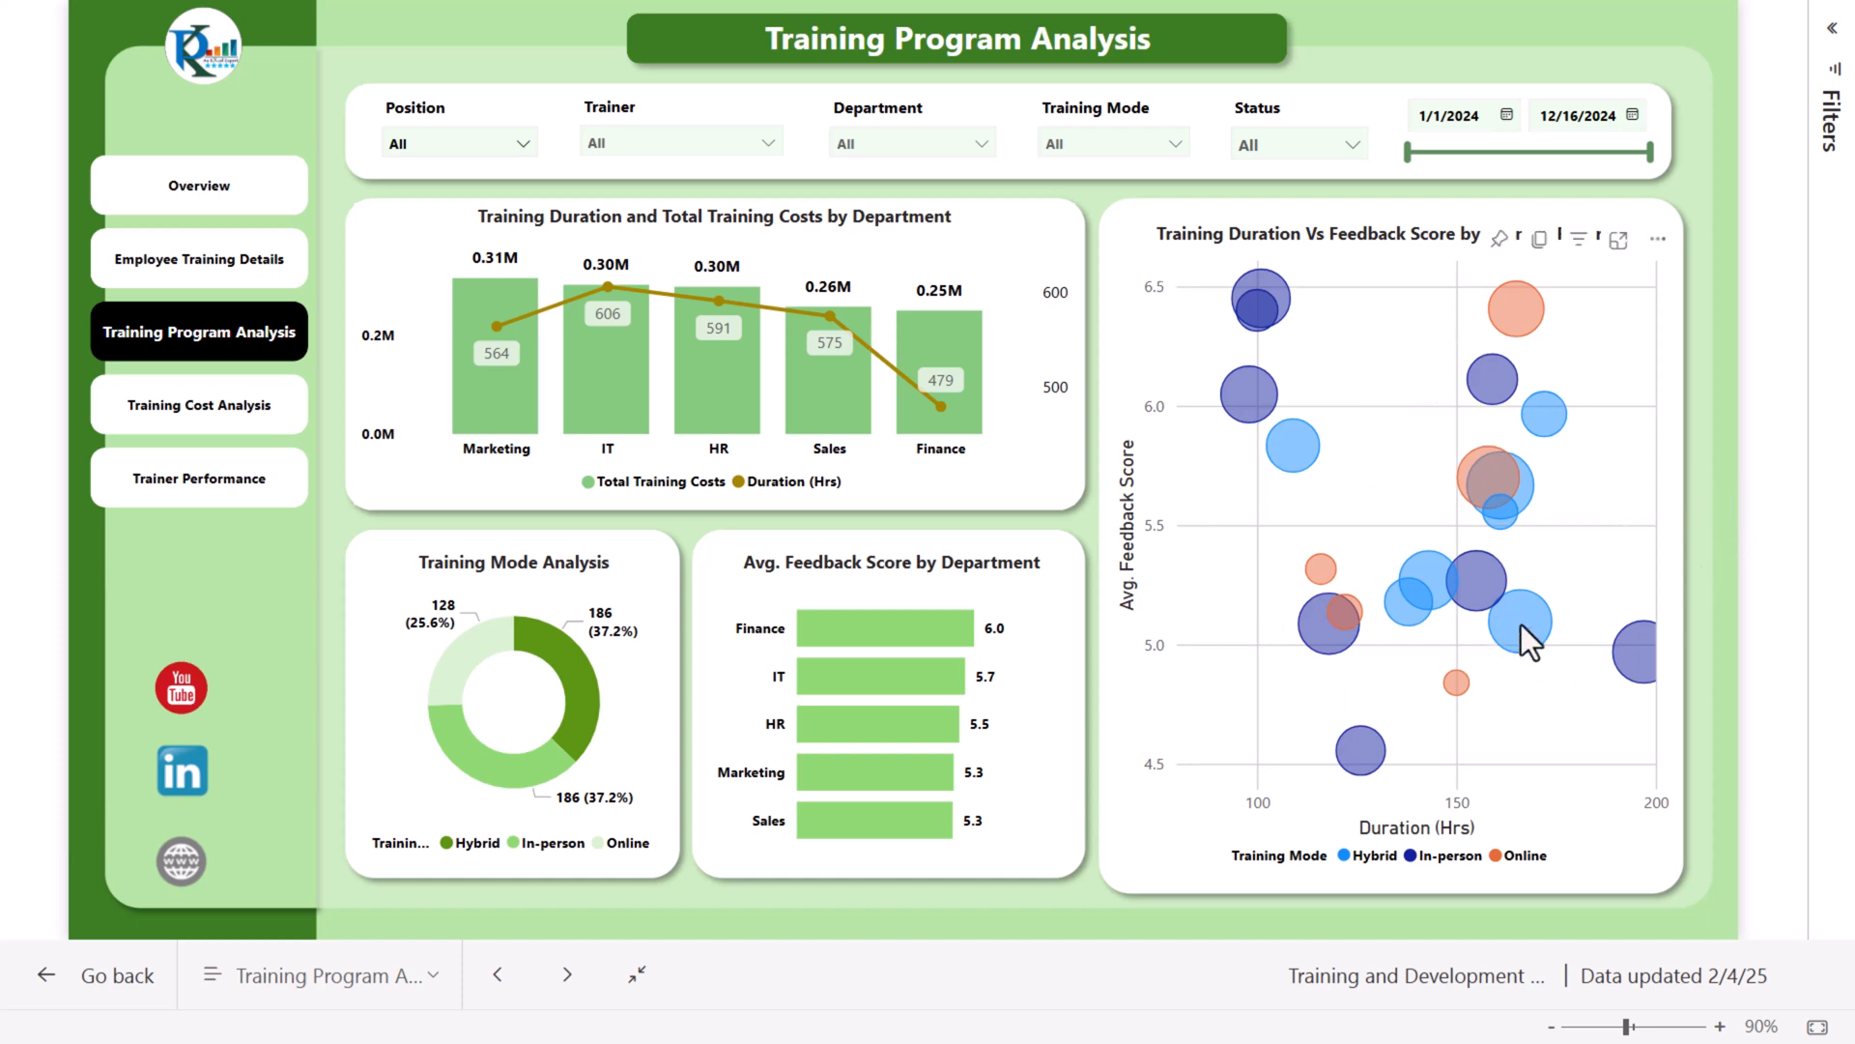
{"action": "mouse_move", "coordinate": [1521, 625]}
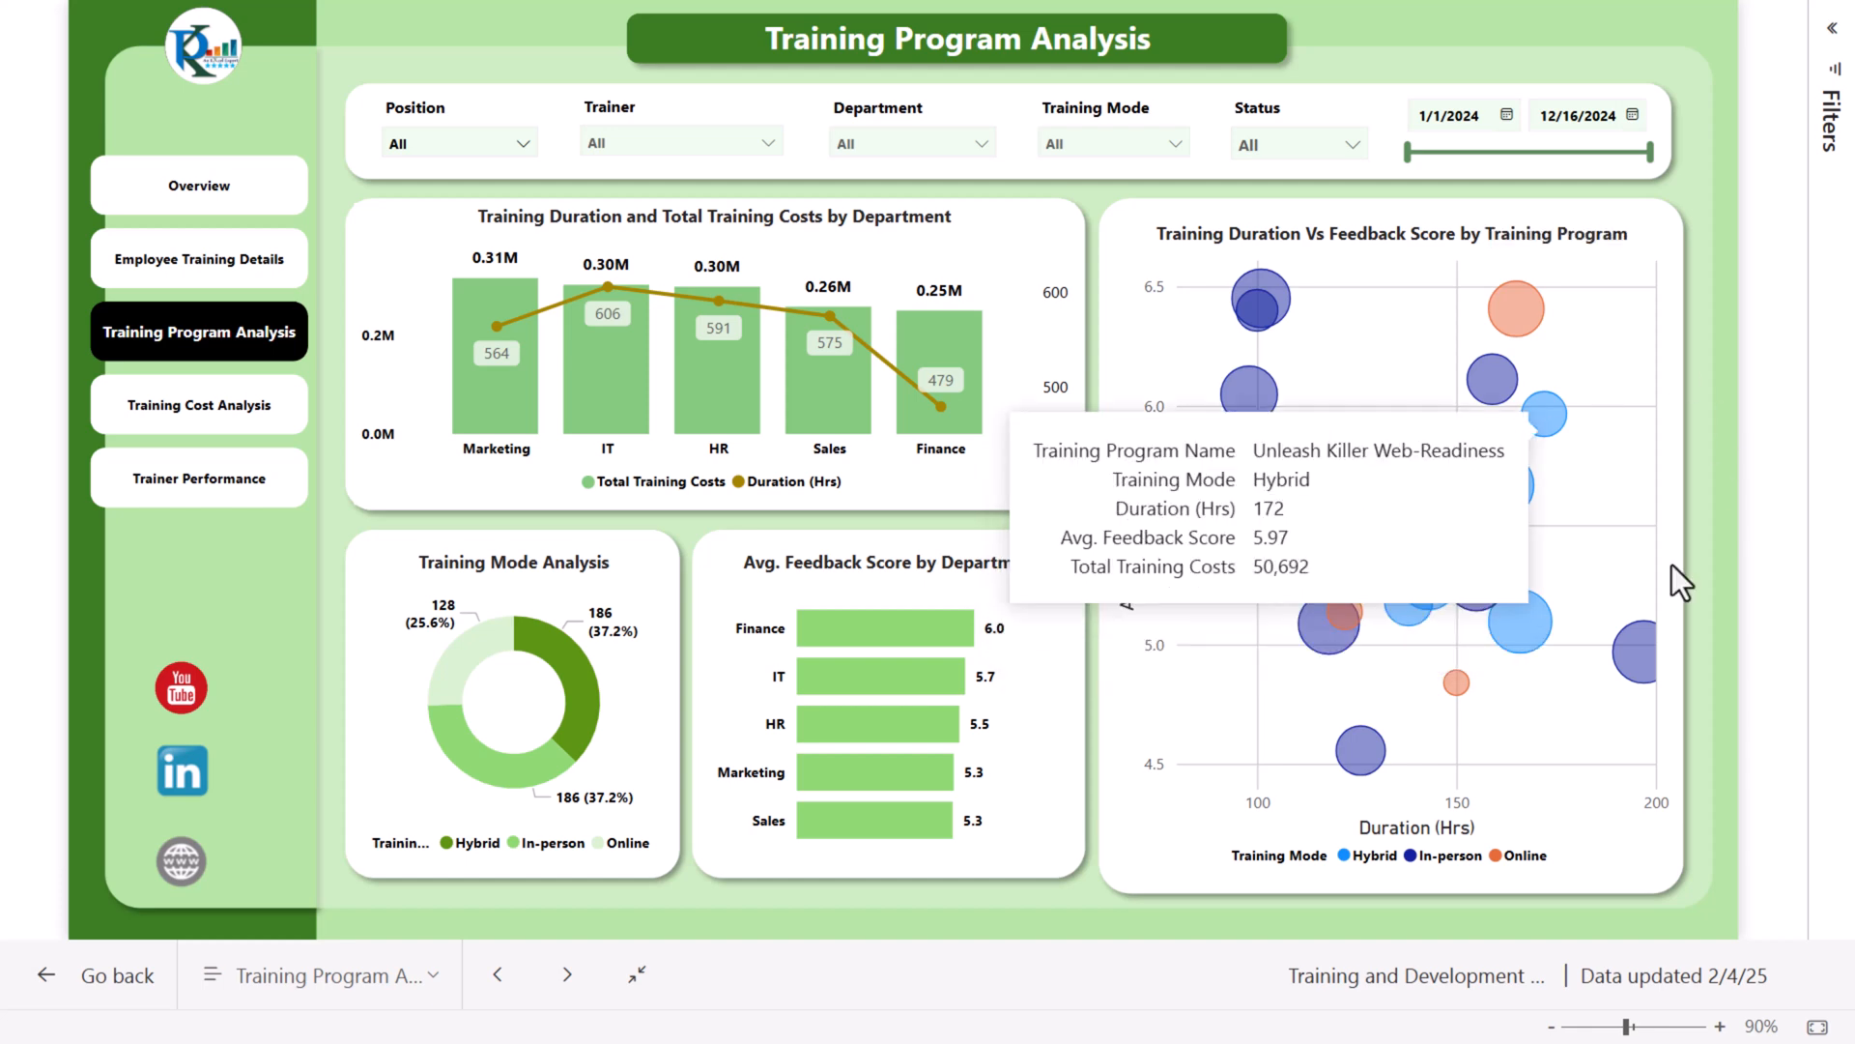
{"action": "mouse_move", "coordinate": [1453, 688]}
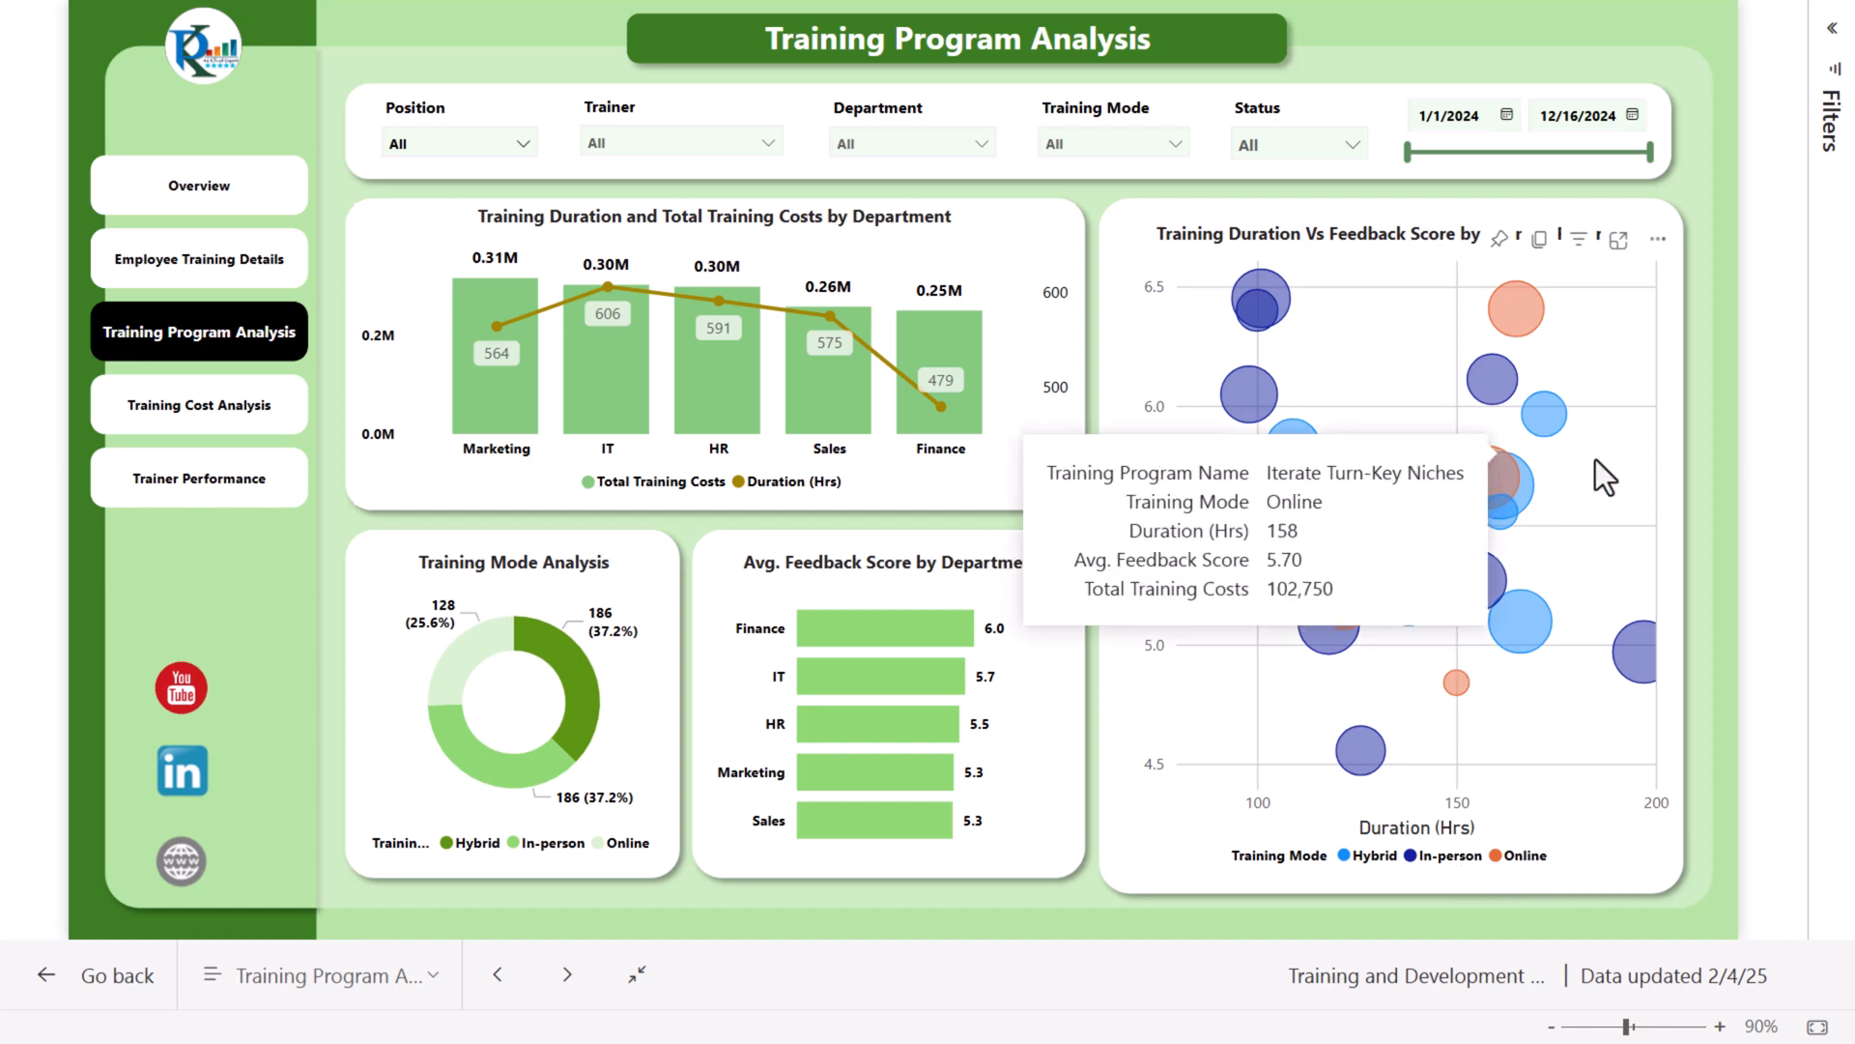
Open the Training Cost Analysis page and examine the feedback versus cost scatter chart and the costs-by-location map.
{"action": "left_click", "coordinate": [198, 420]}
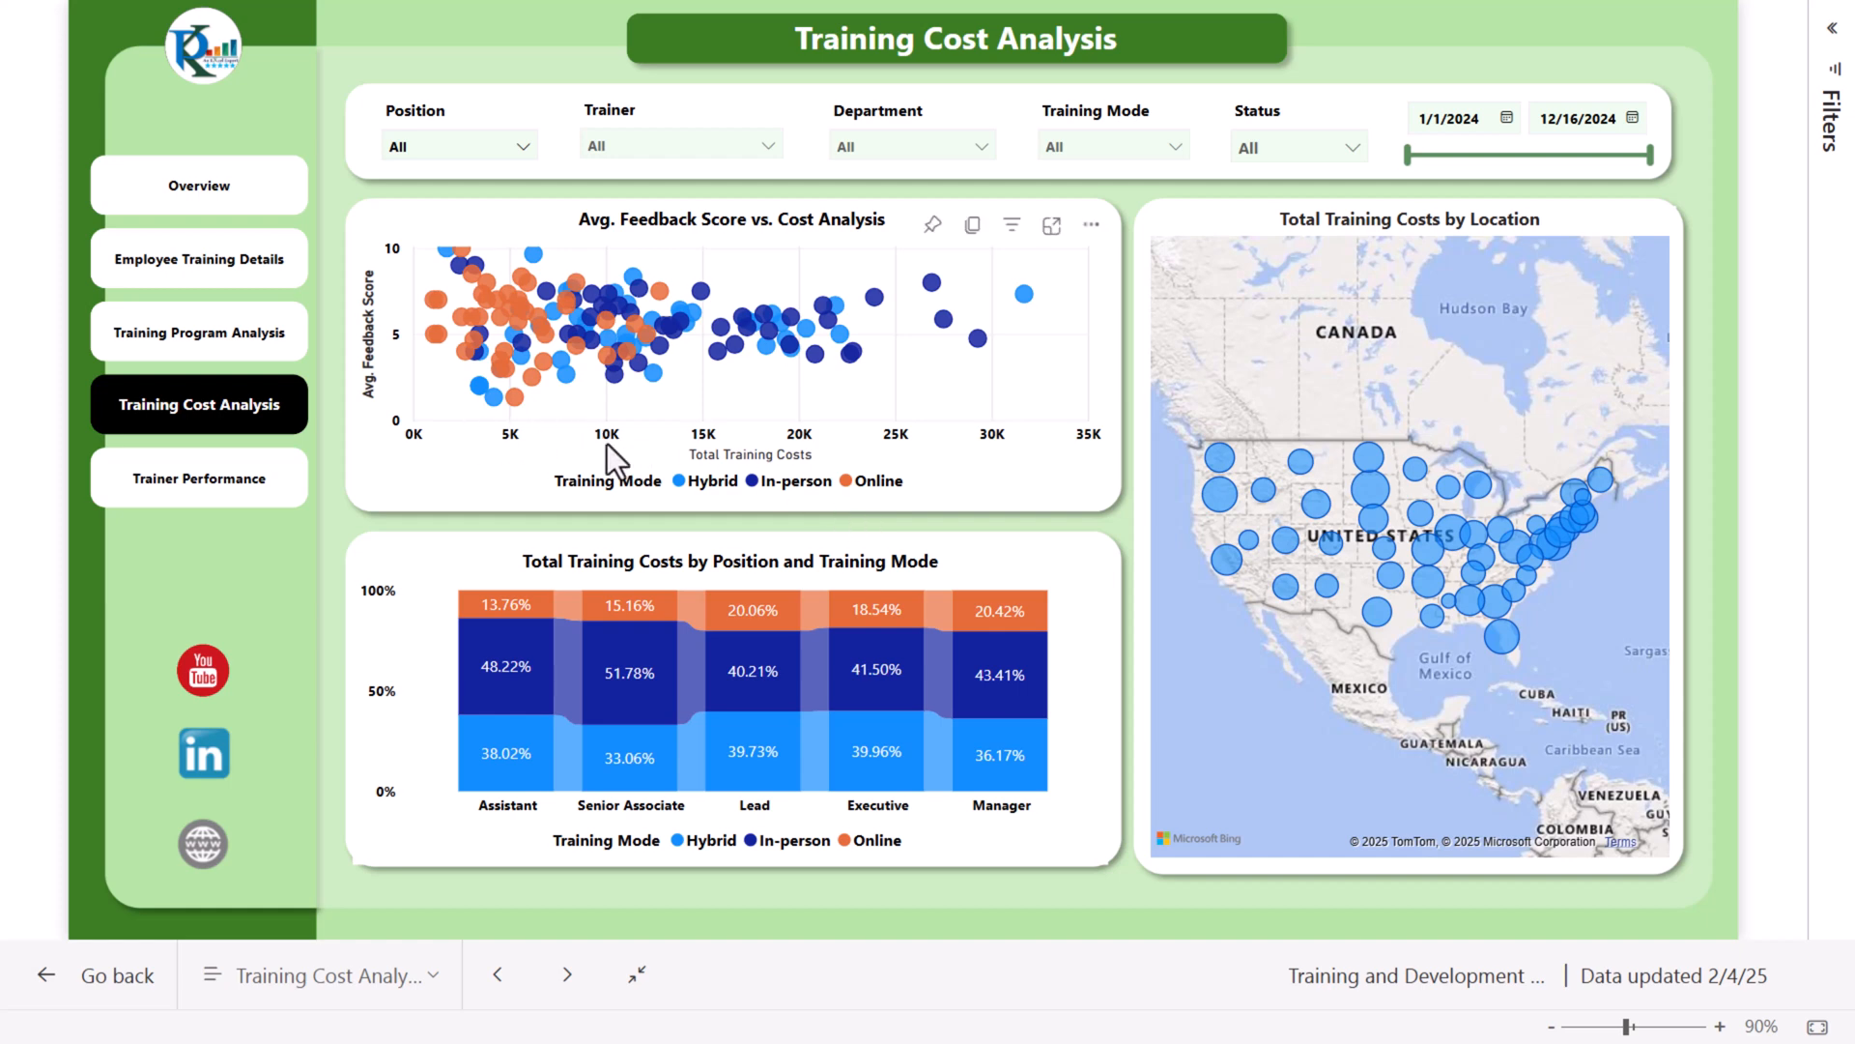
{"action": "mouse_move", "coordinate": [470, 290]}
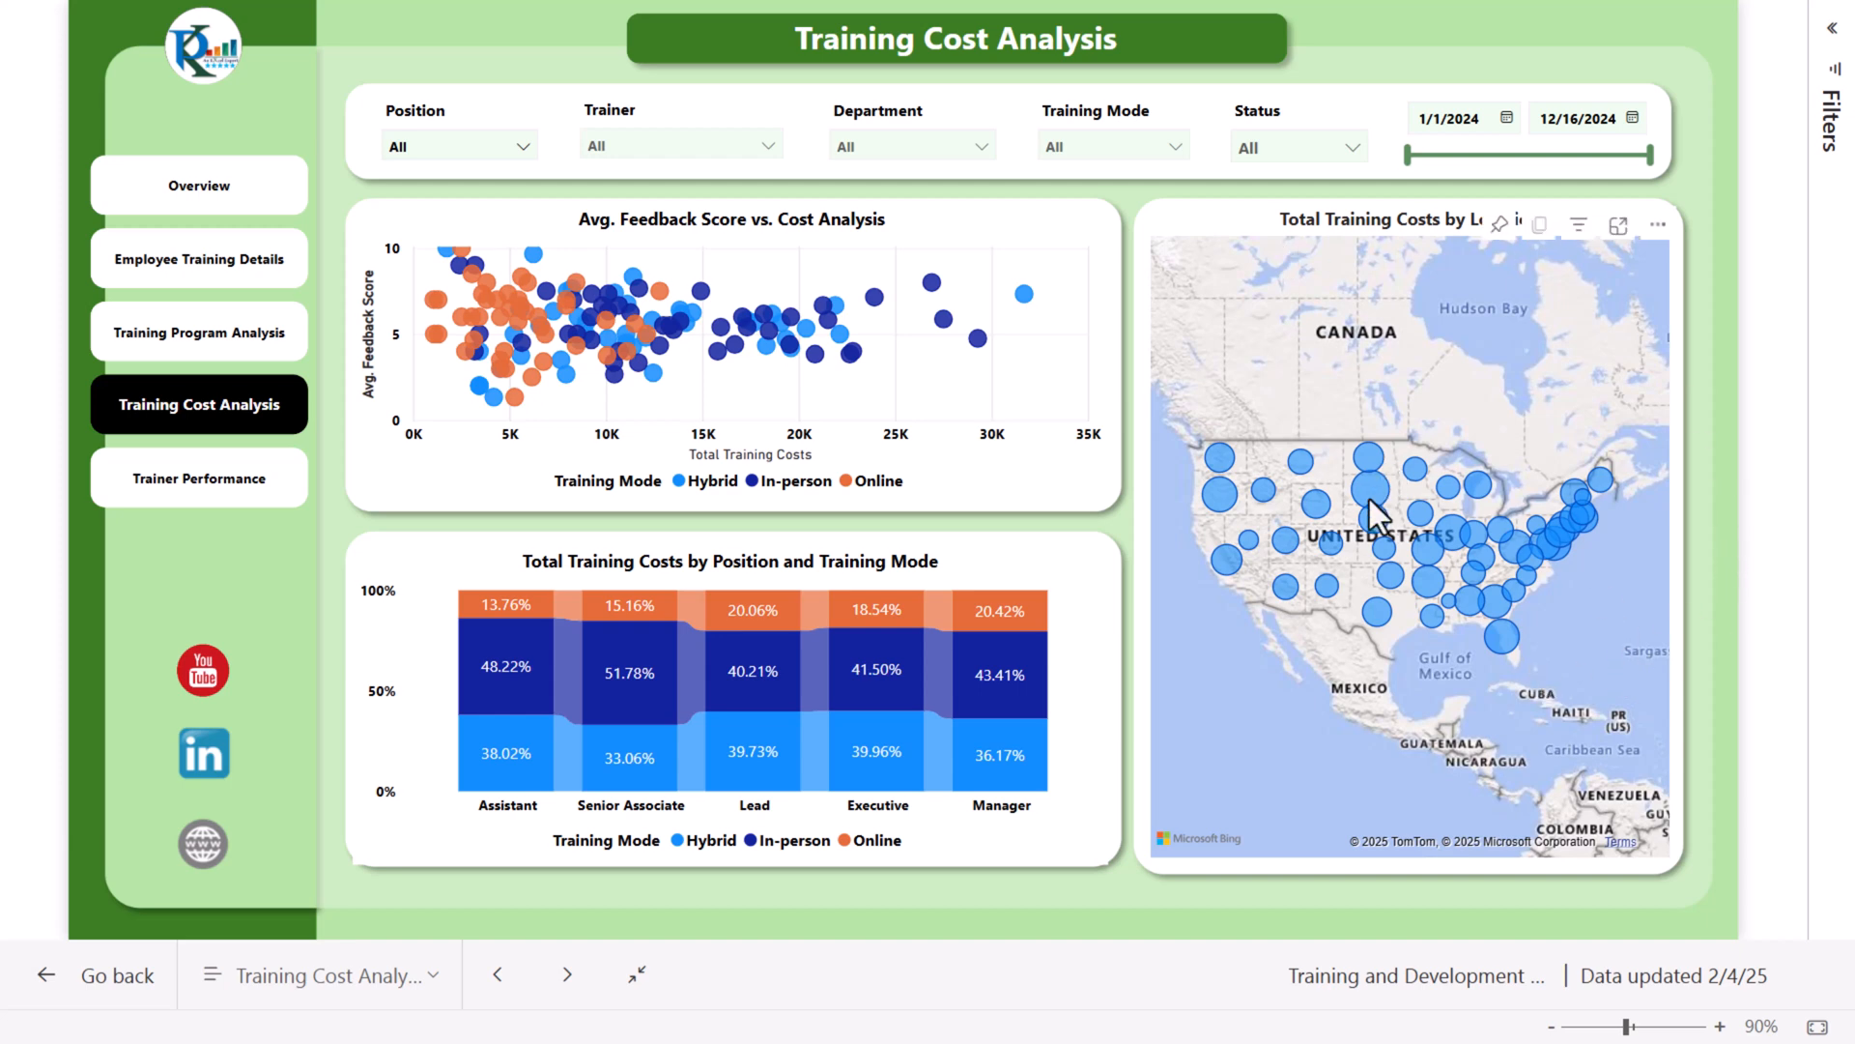
{"action": "mouse_move", "coordinate": [1370, 501]}
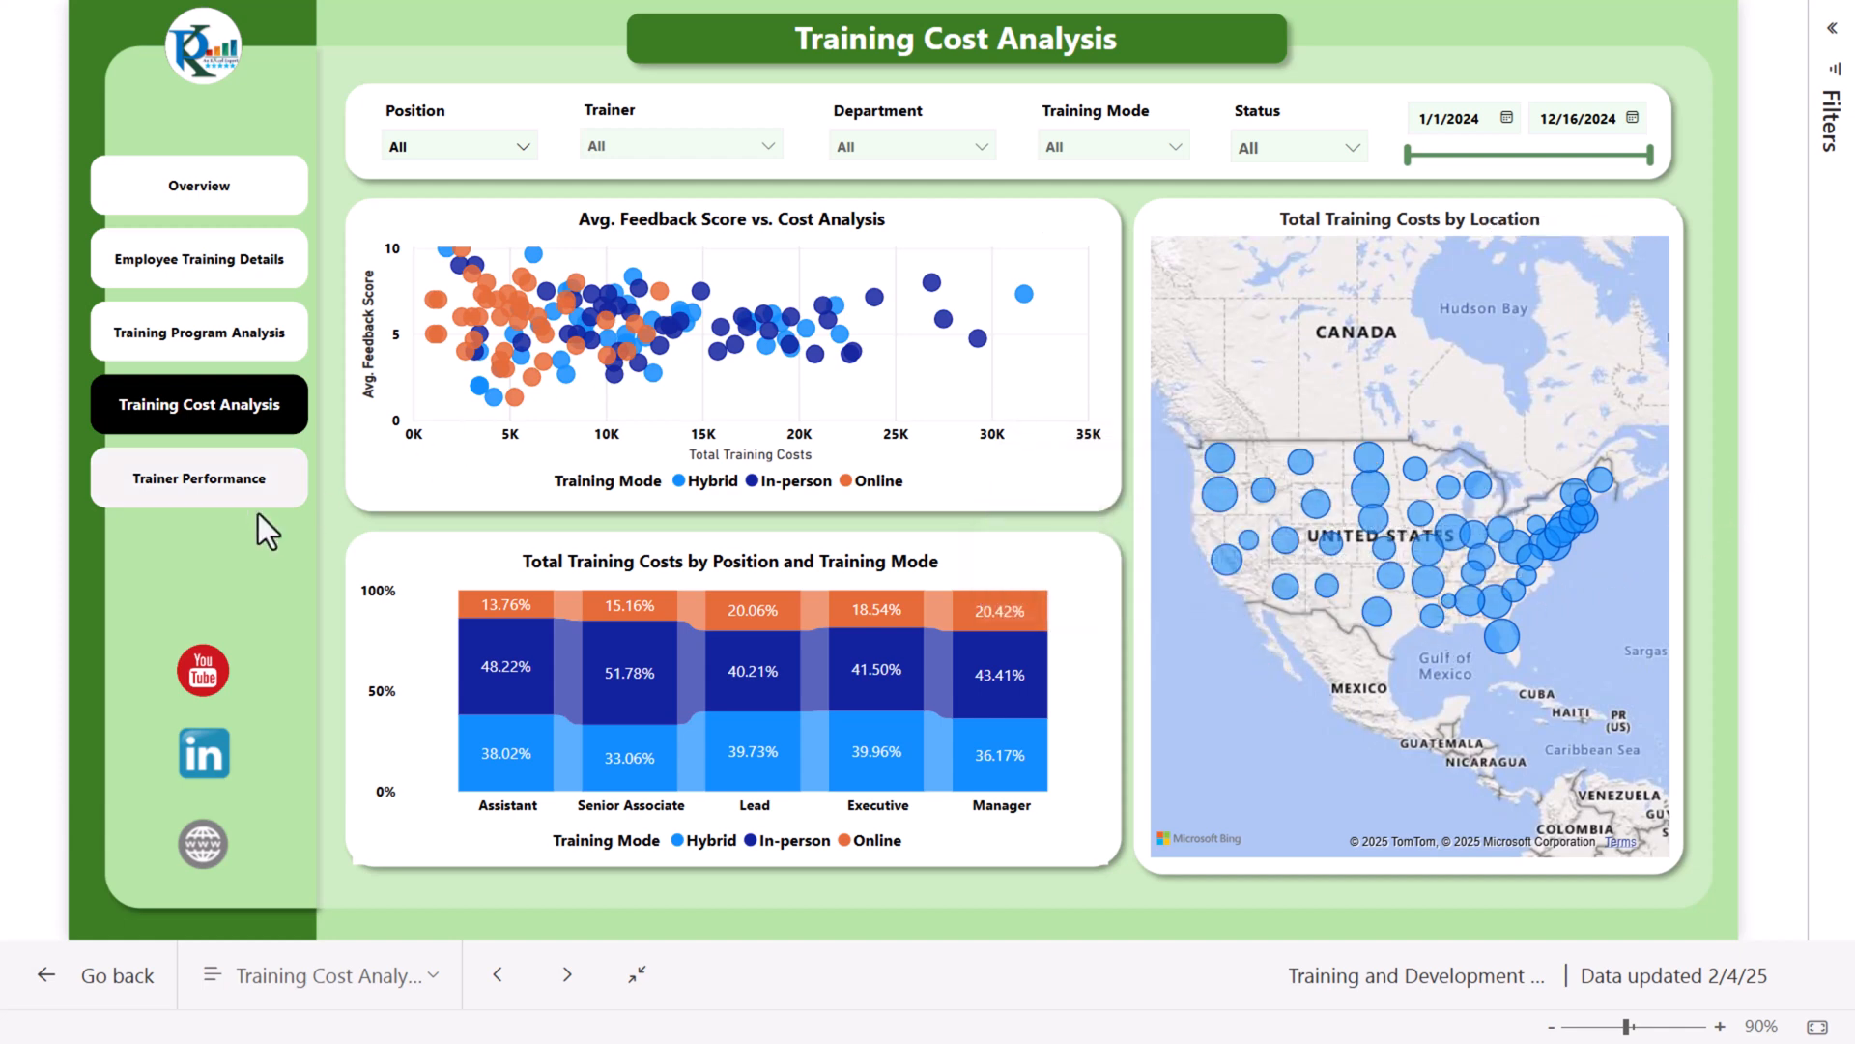
Open the Trainer Performance page and examine the performance growth by training costs chart.
{"action": "left_click", "coordinate": [203, 488]}
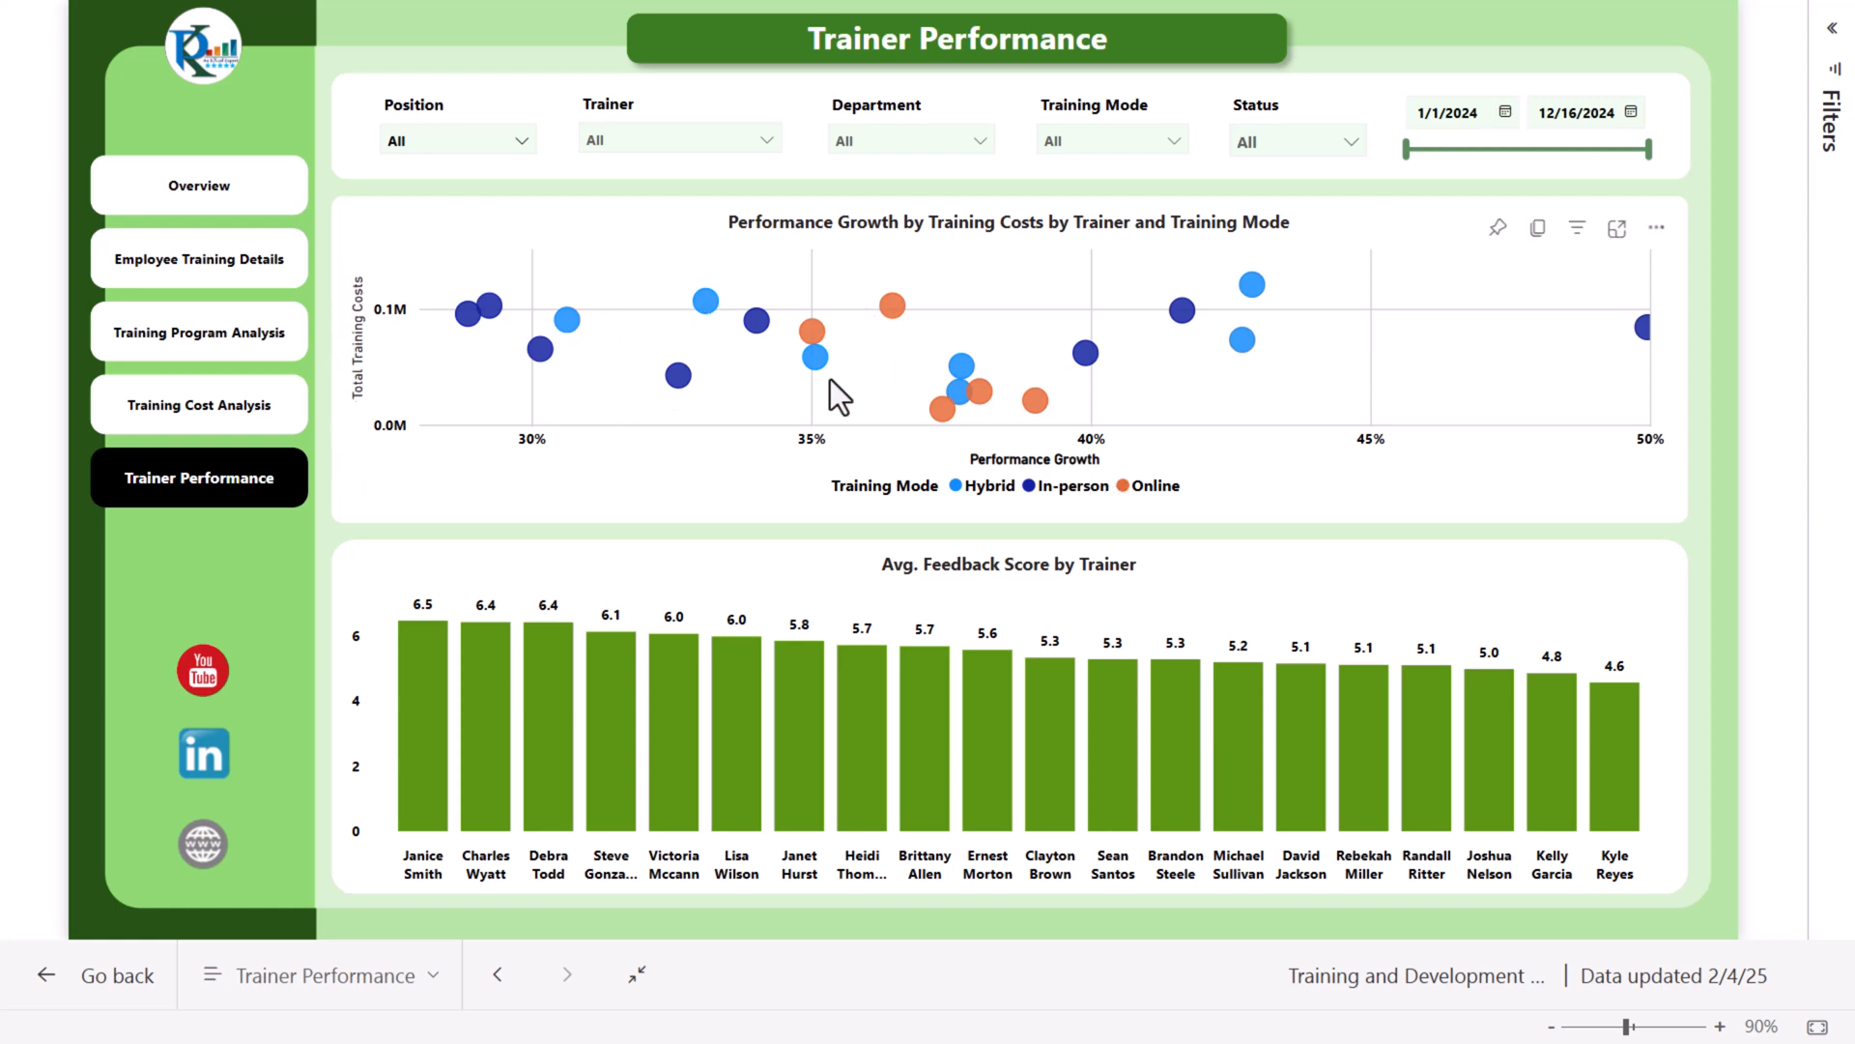
{"action": "mouse_move", "coordinate": [935, 409]}
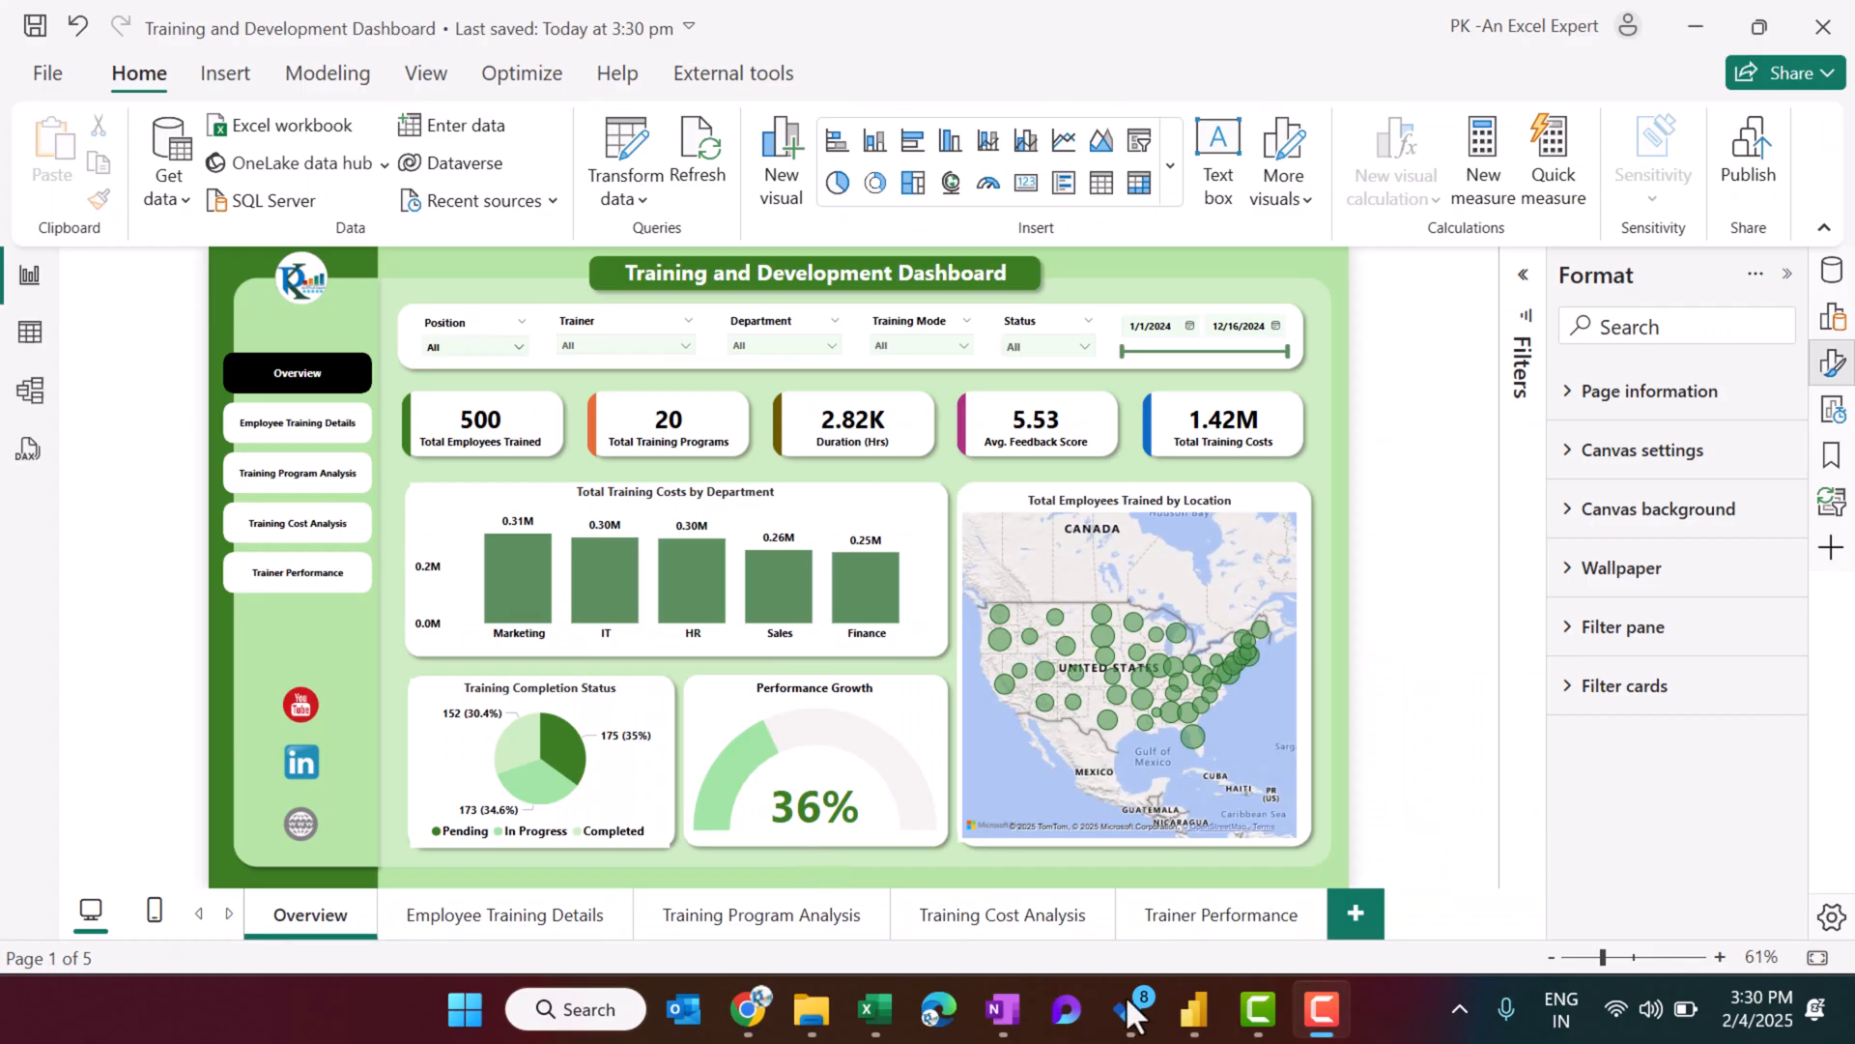
Switch from Power BI Desktop to the Training_and_Development_Dashboard_Data workbook in Excel.
{"action": "left_click", "coordinate": [1398, 713]}
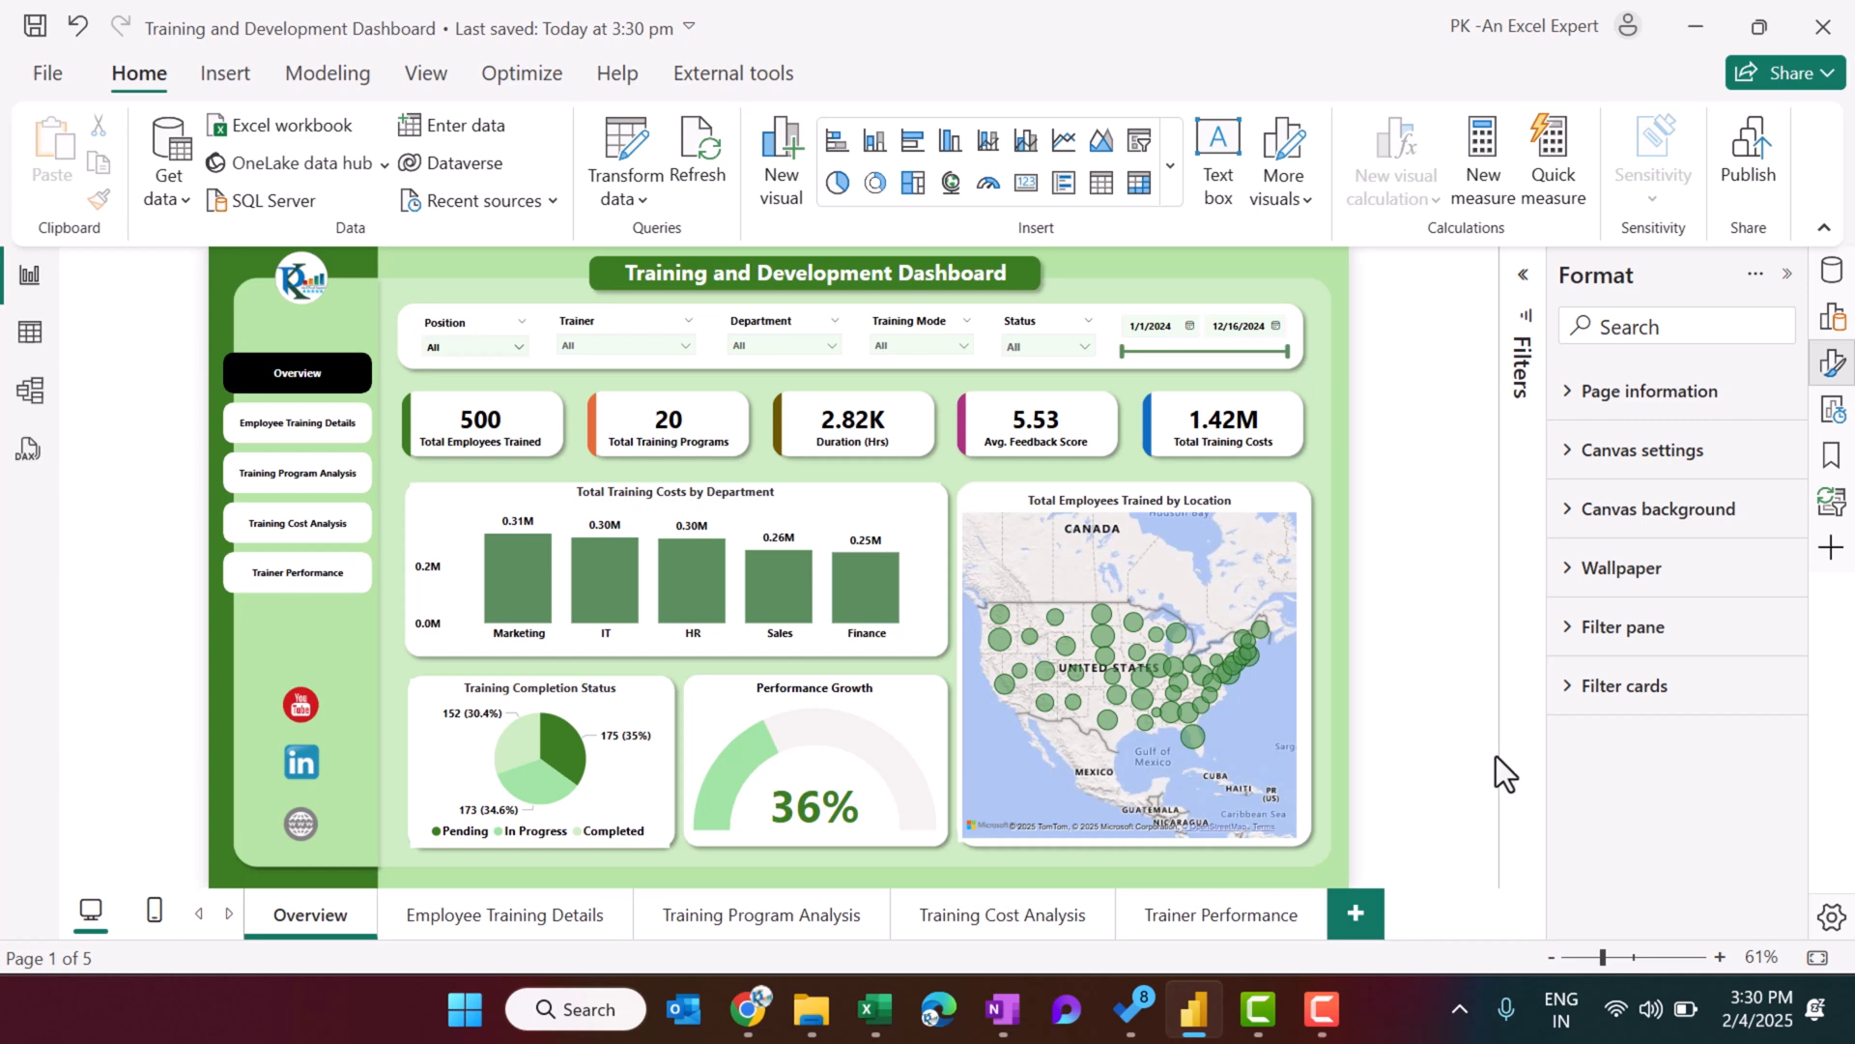
{"action": "left_click", "coordinate": [1316, 1007]}
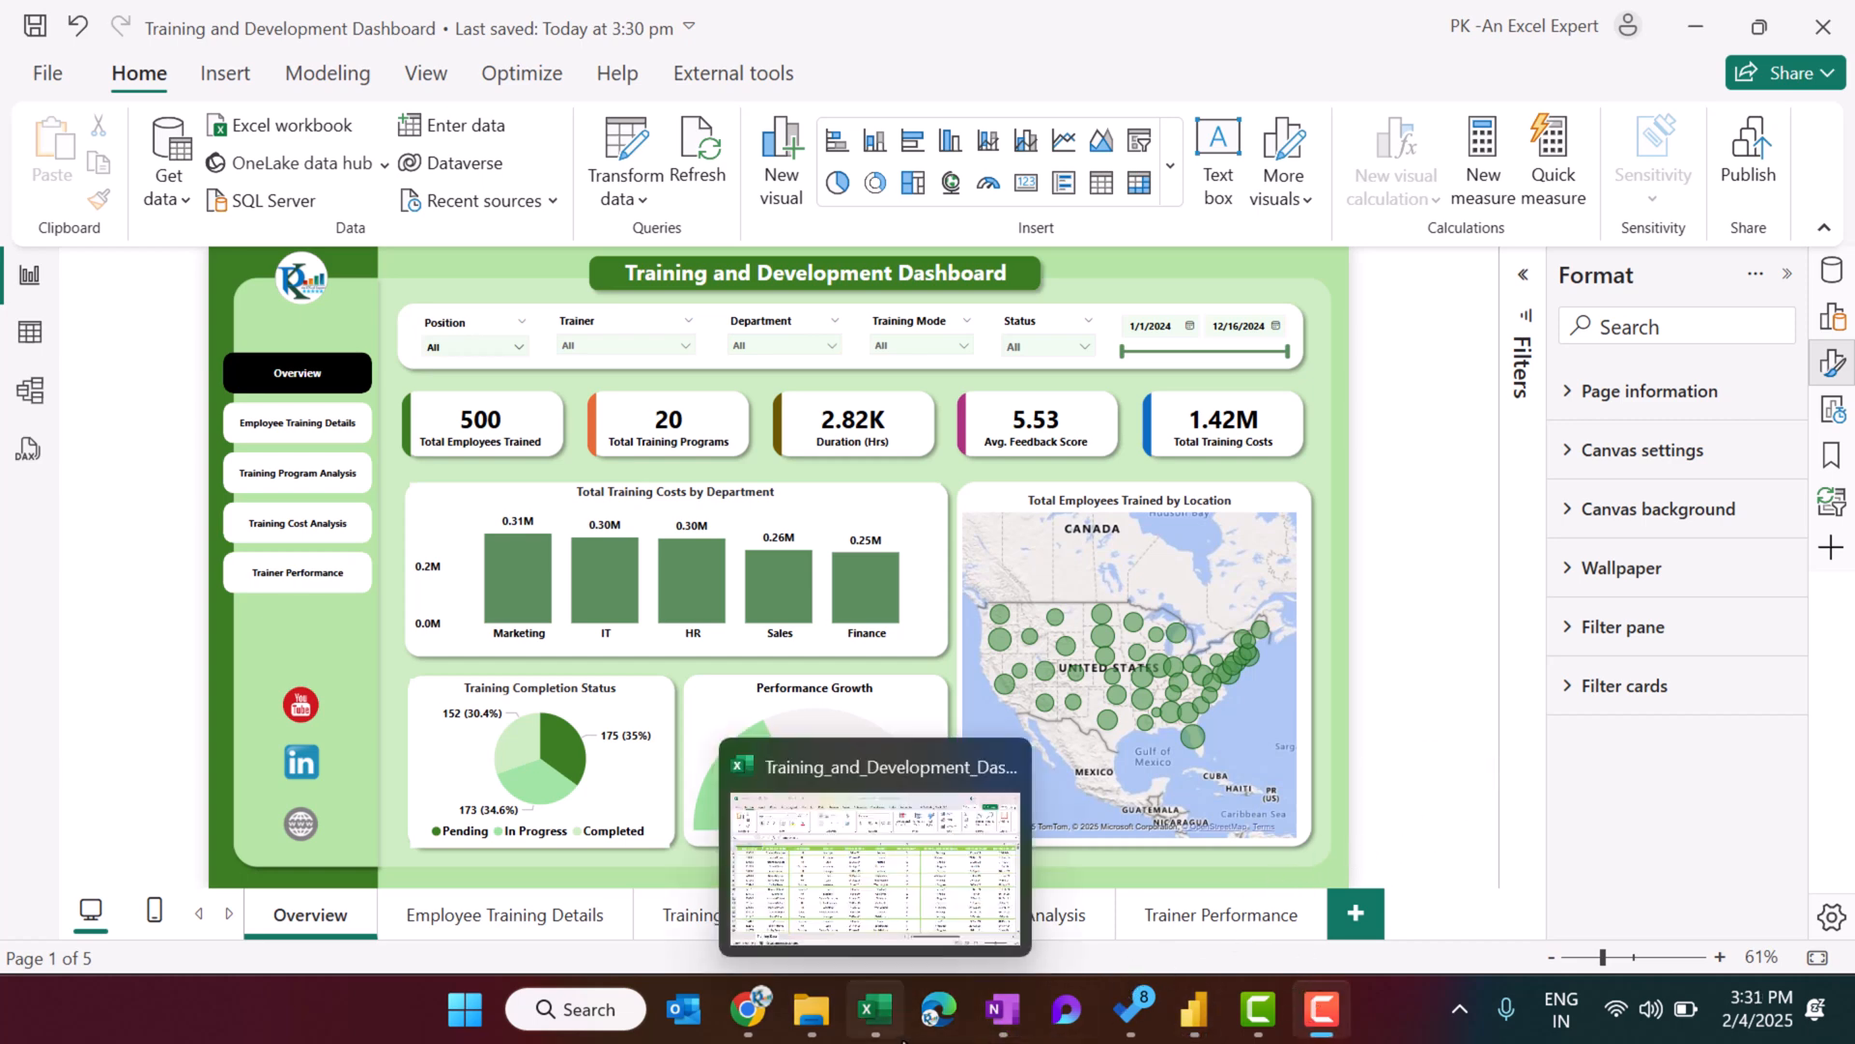
{"action": "left_click", "coordinate": [882, 1030]}
{"action": "left_click", "coordinate": [773, 534]}
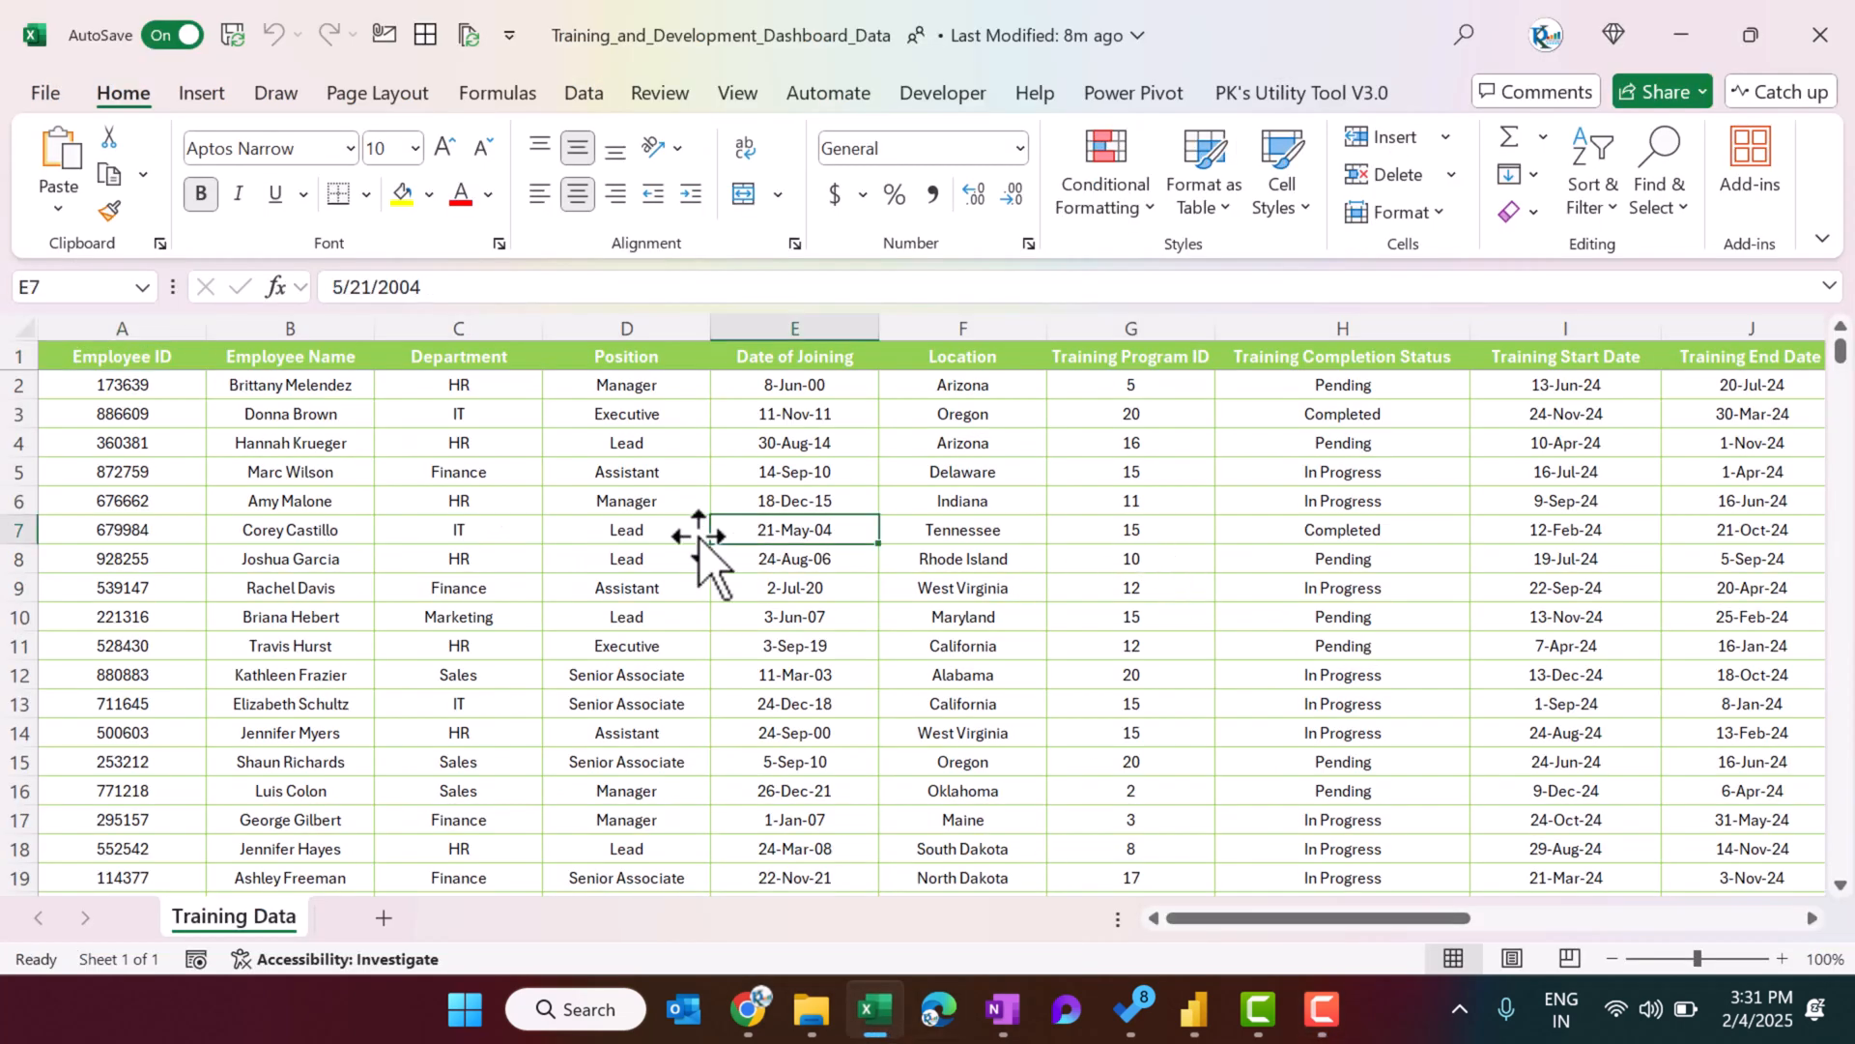
Go through the column headers of the Training Data sheet from Employee ID to Training Cost.
{"action": "left_click", "coordinate": [123, 359]}
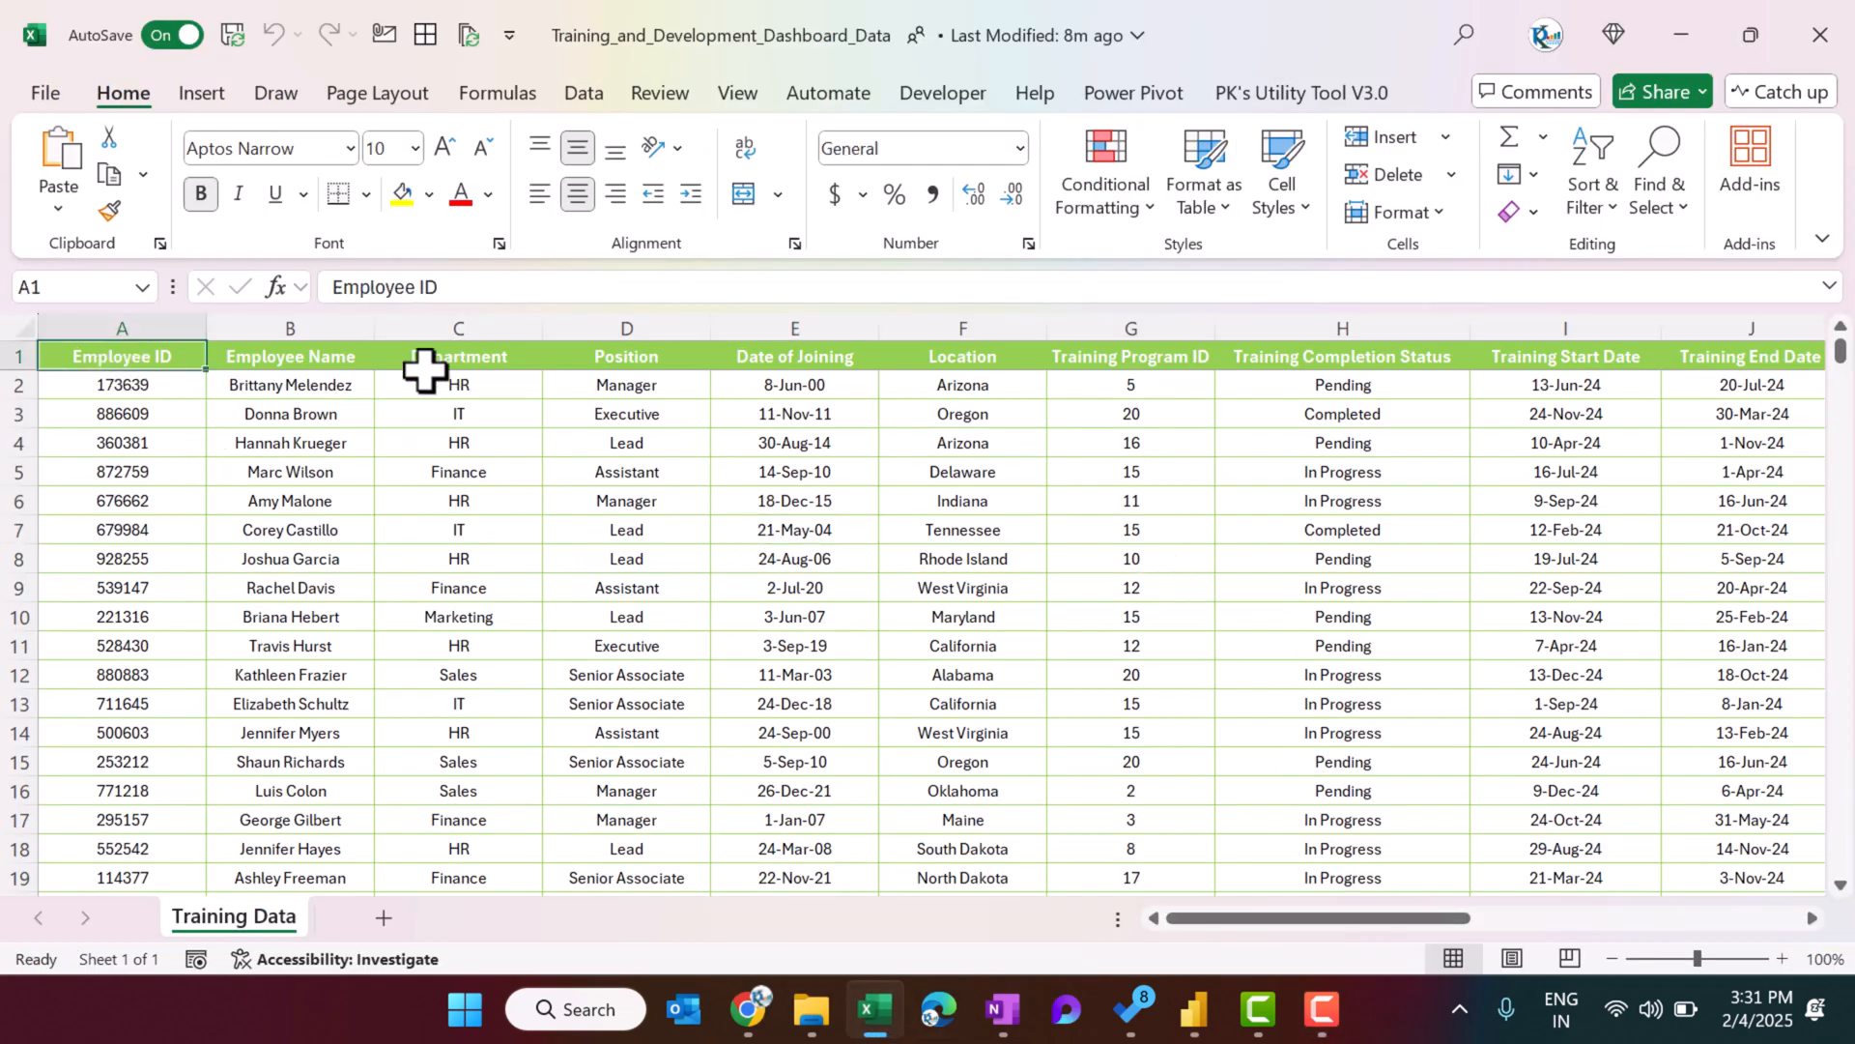
{"action": "left_click", "coordinate": [328, 356]}
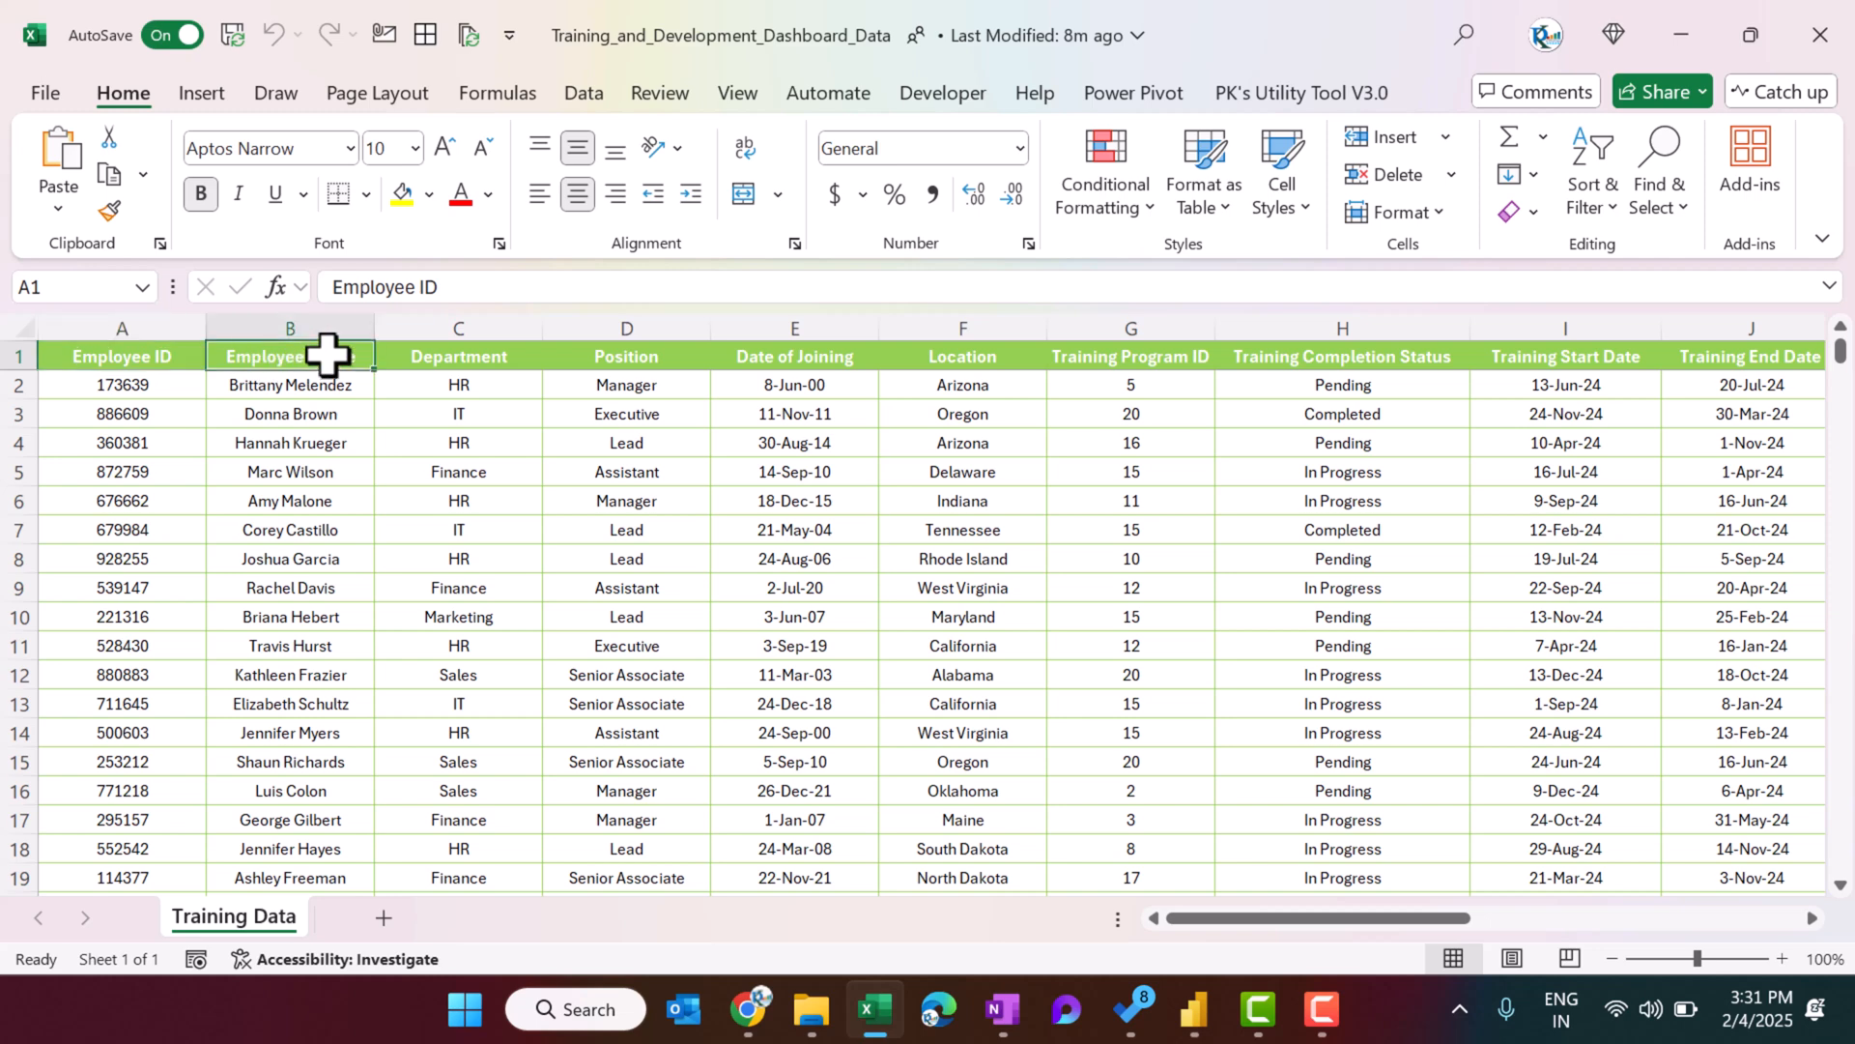
{"action": "key", "text": "Right"}
{"action": "key", "text": "Right"}
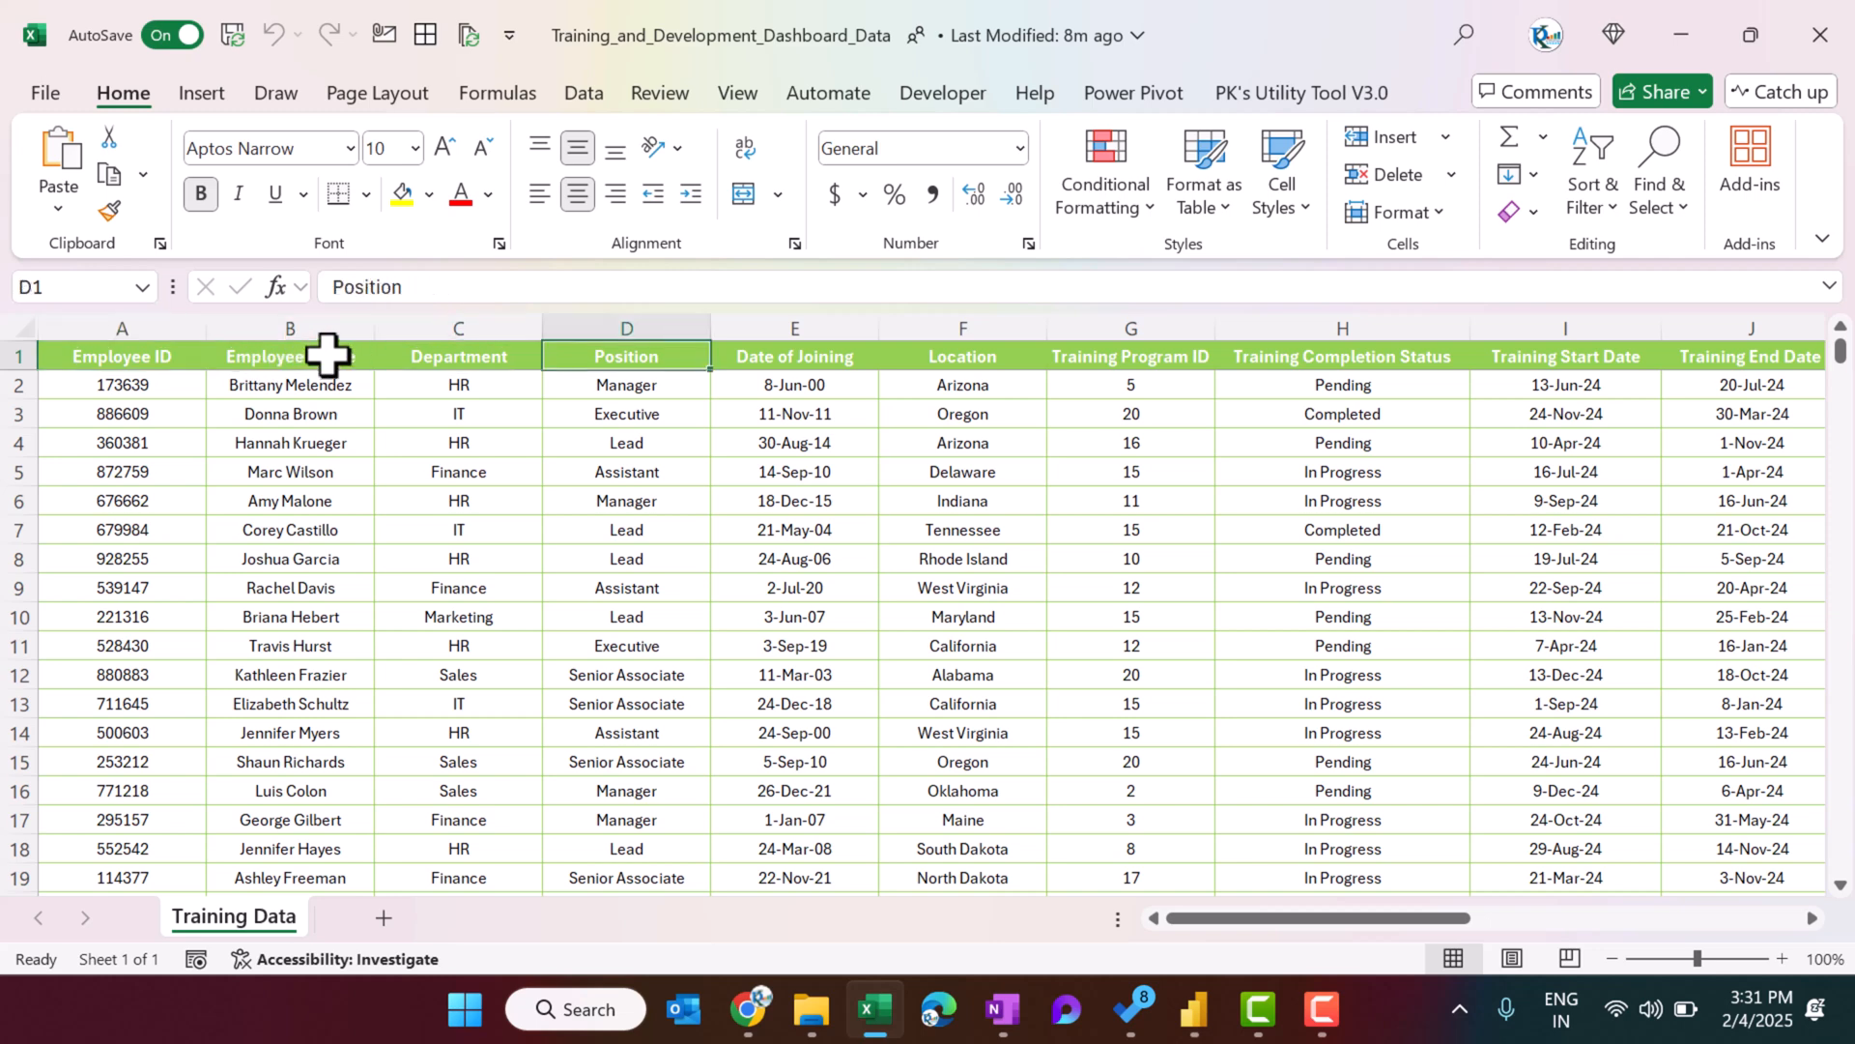
{"action": "key", "text": "Right"}
{"action": "key", "text": "Right"}
{"action": "key", "text": "Right"}
{"action": "key", "text": "Right"}
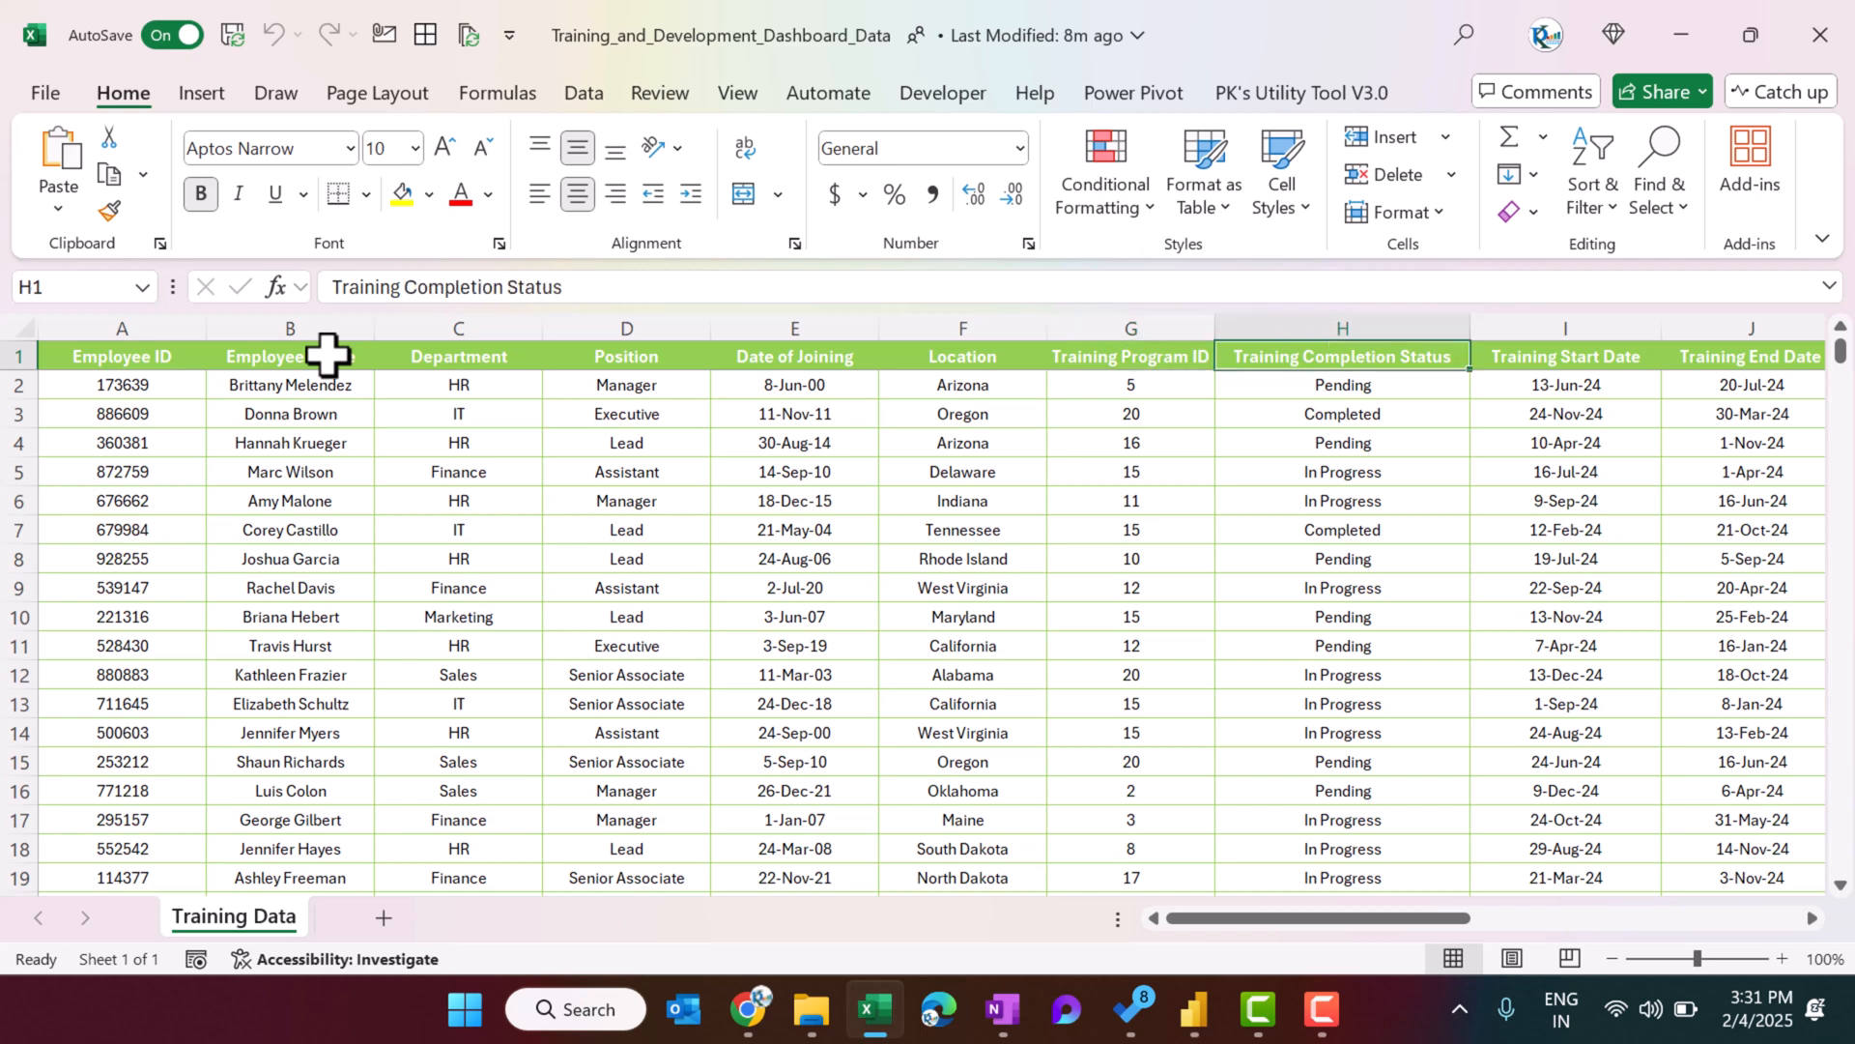
{"action": "key", "text": "Right"}
{"action": "key", "text": "Right"}
{"action": "key", "text": "Right"}
{"action": "key", "text": "Right"}
{"action": "key", "text": "Right"}
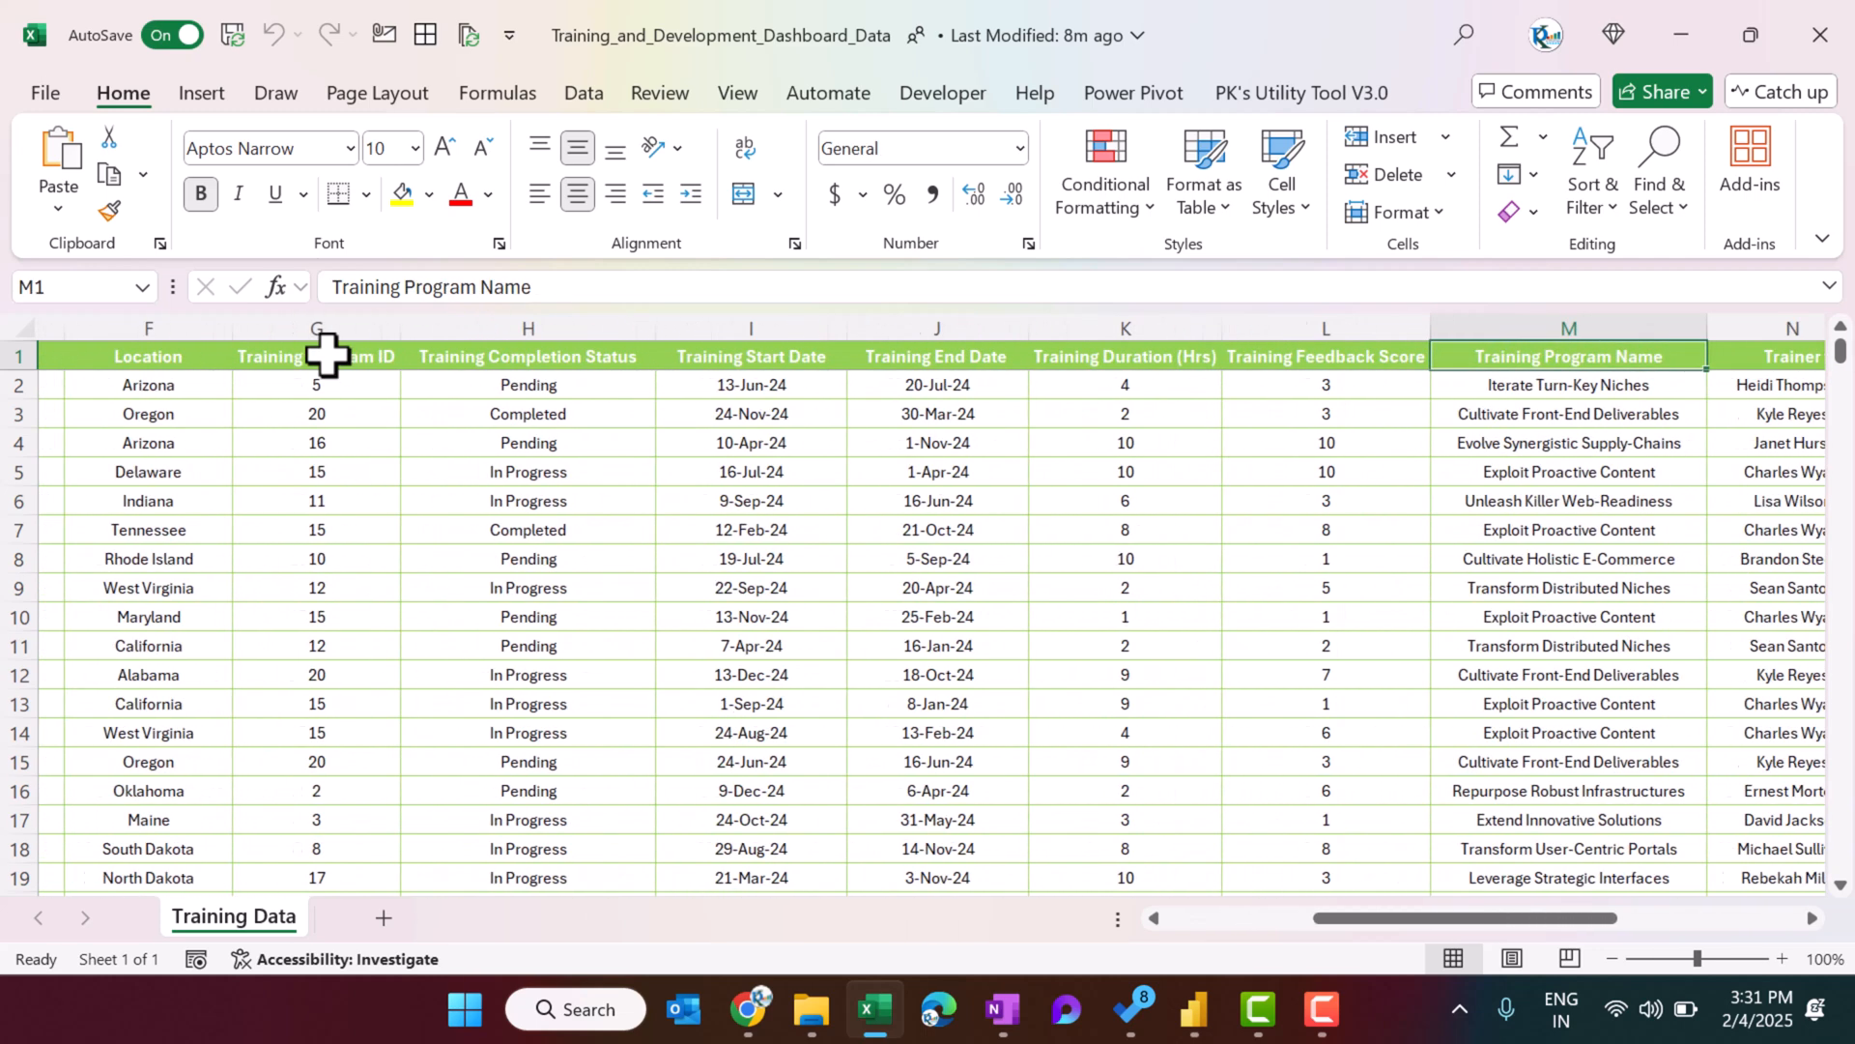
{"action": "key", "text": "Left"}
{"action": "key", "text": "Left"}
{"action": "key", "text": "Left"}
{"action": "key", "text": "Right"}
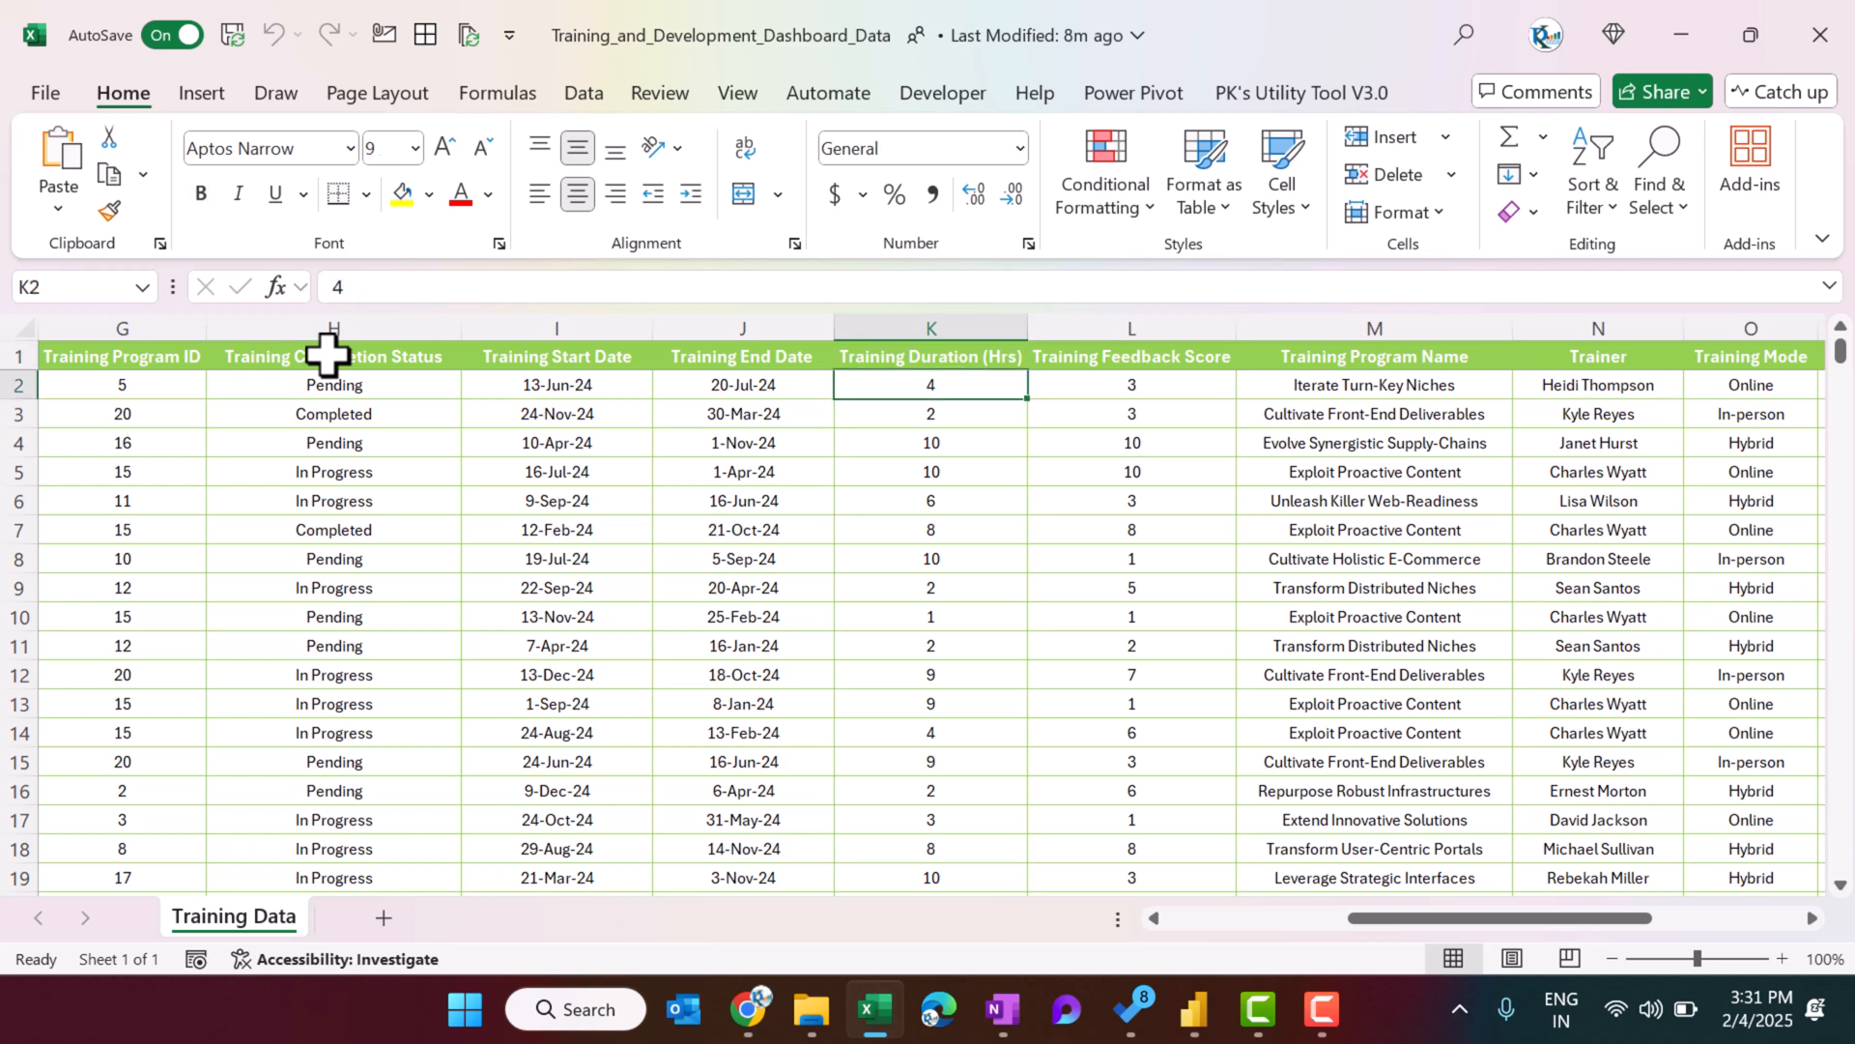
{"action": "key", "text": "Right"}
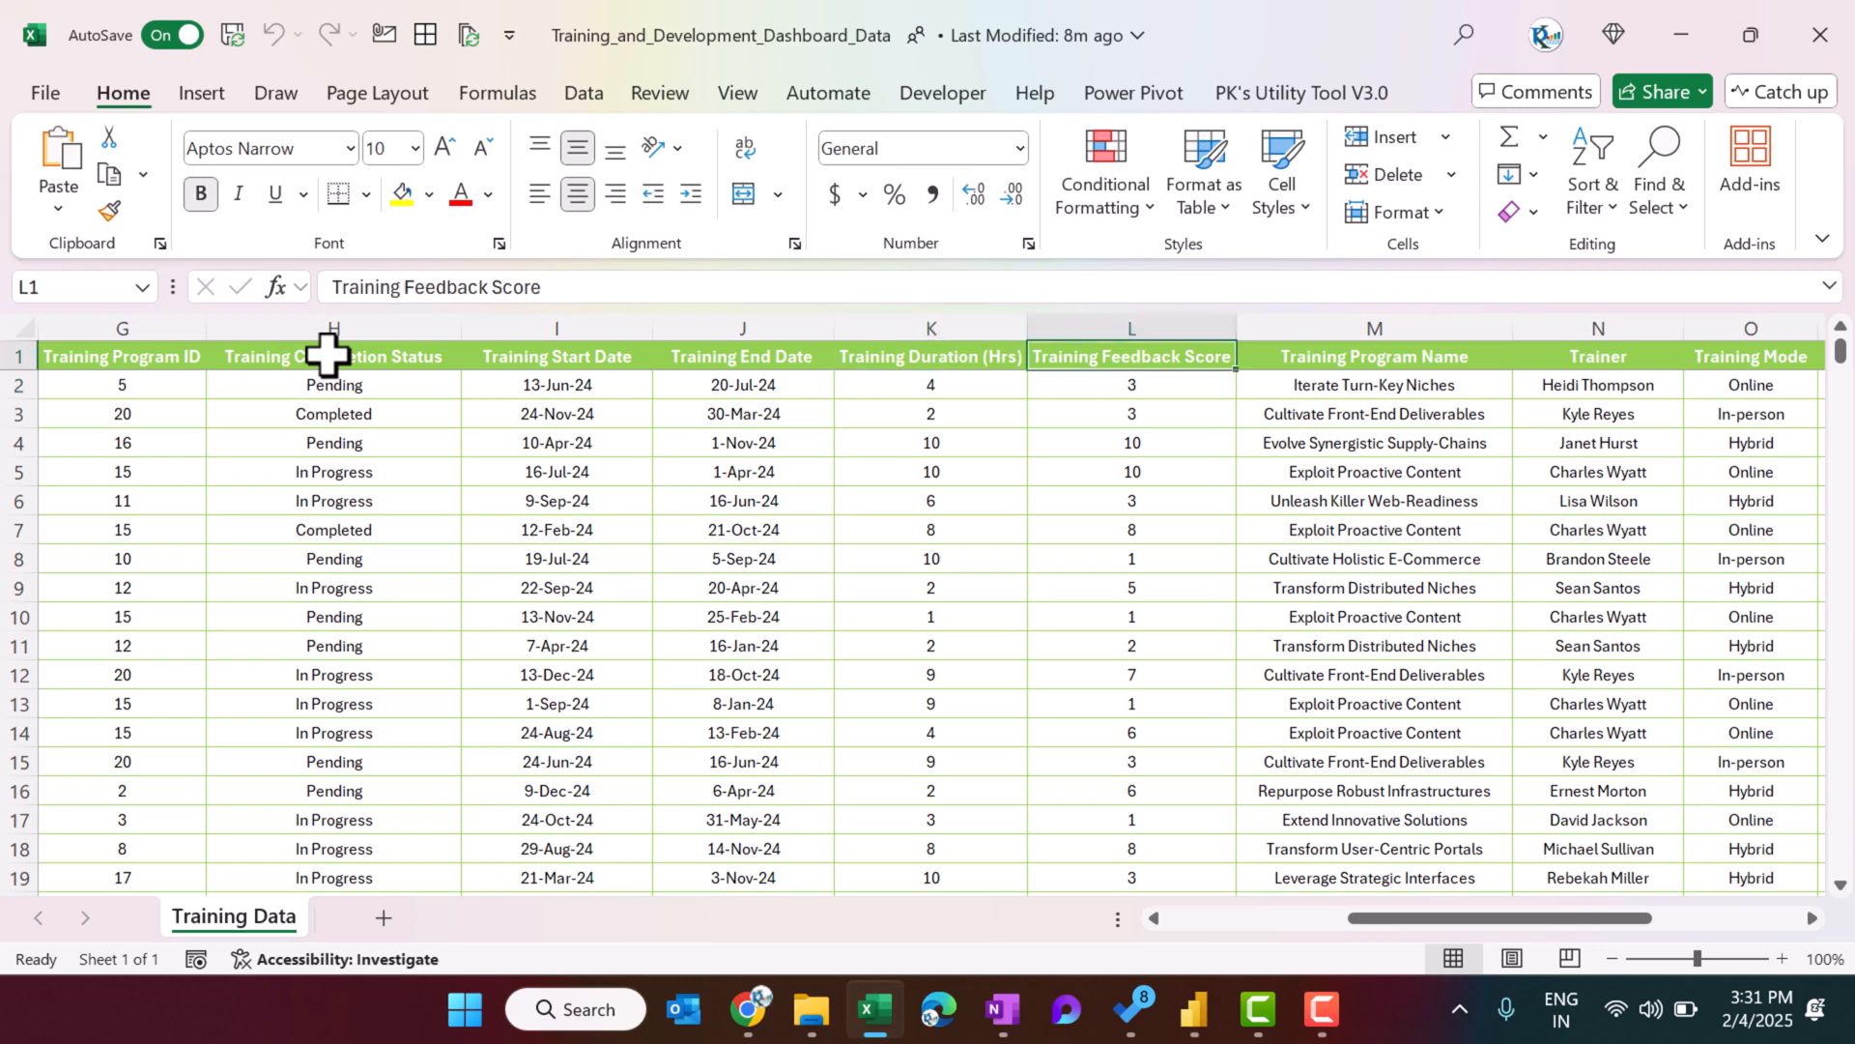
{"action": "key", "text": "Right"}
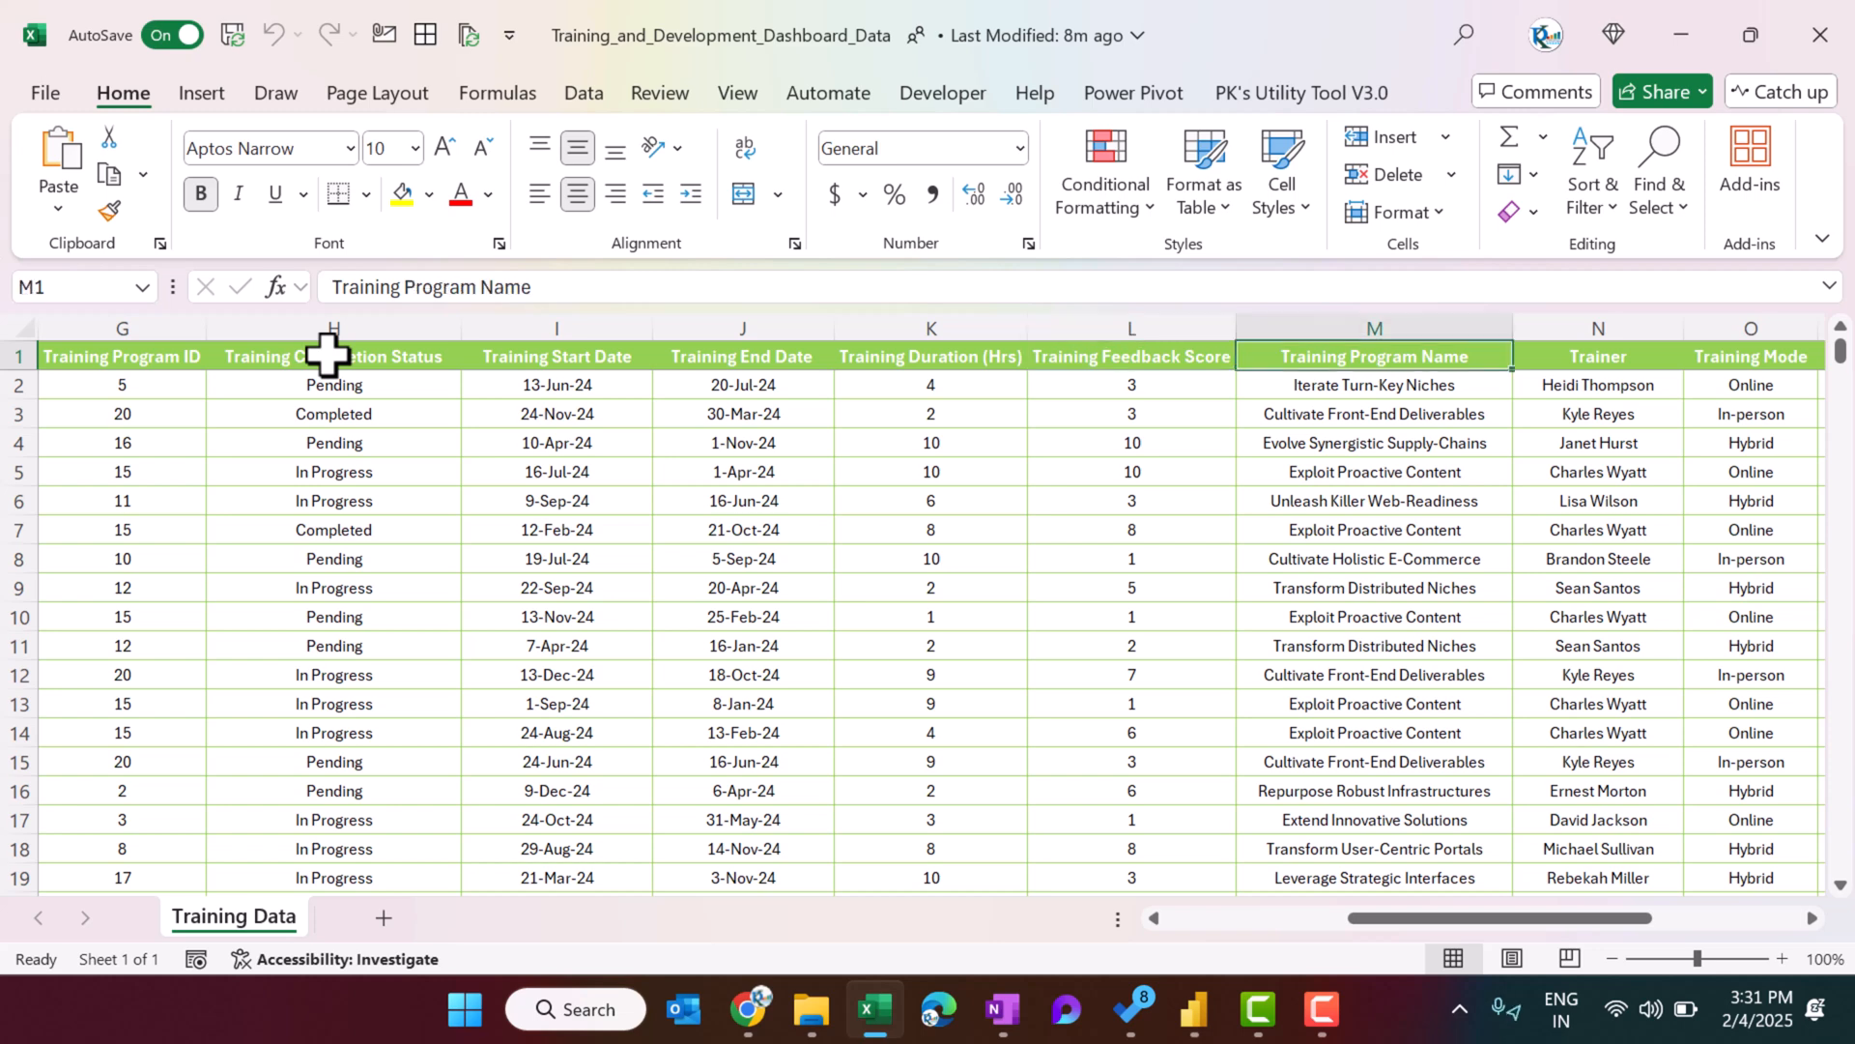
{"action": "key", "text": "Right"}
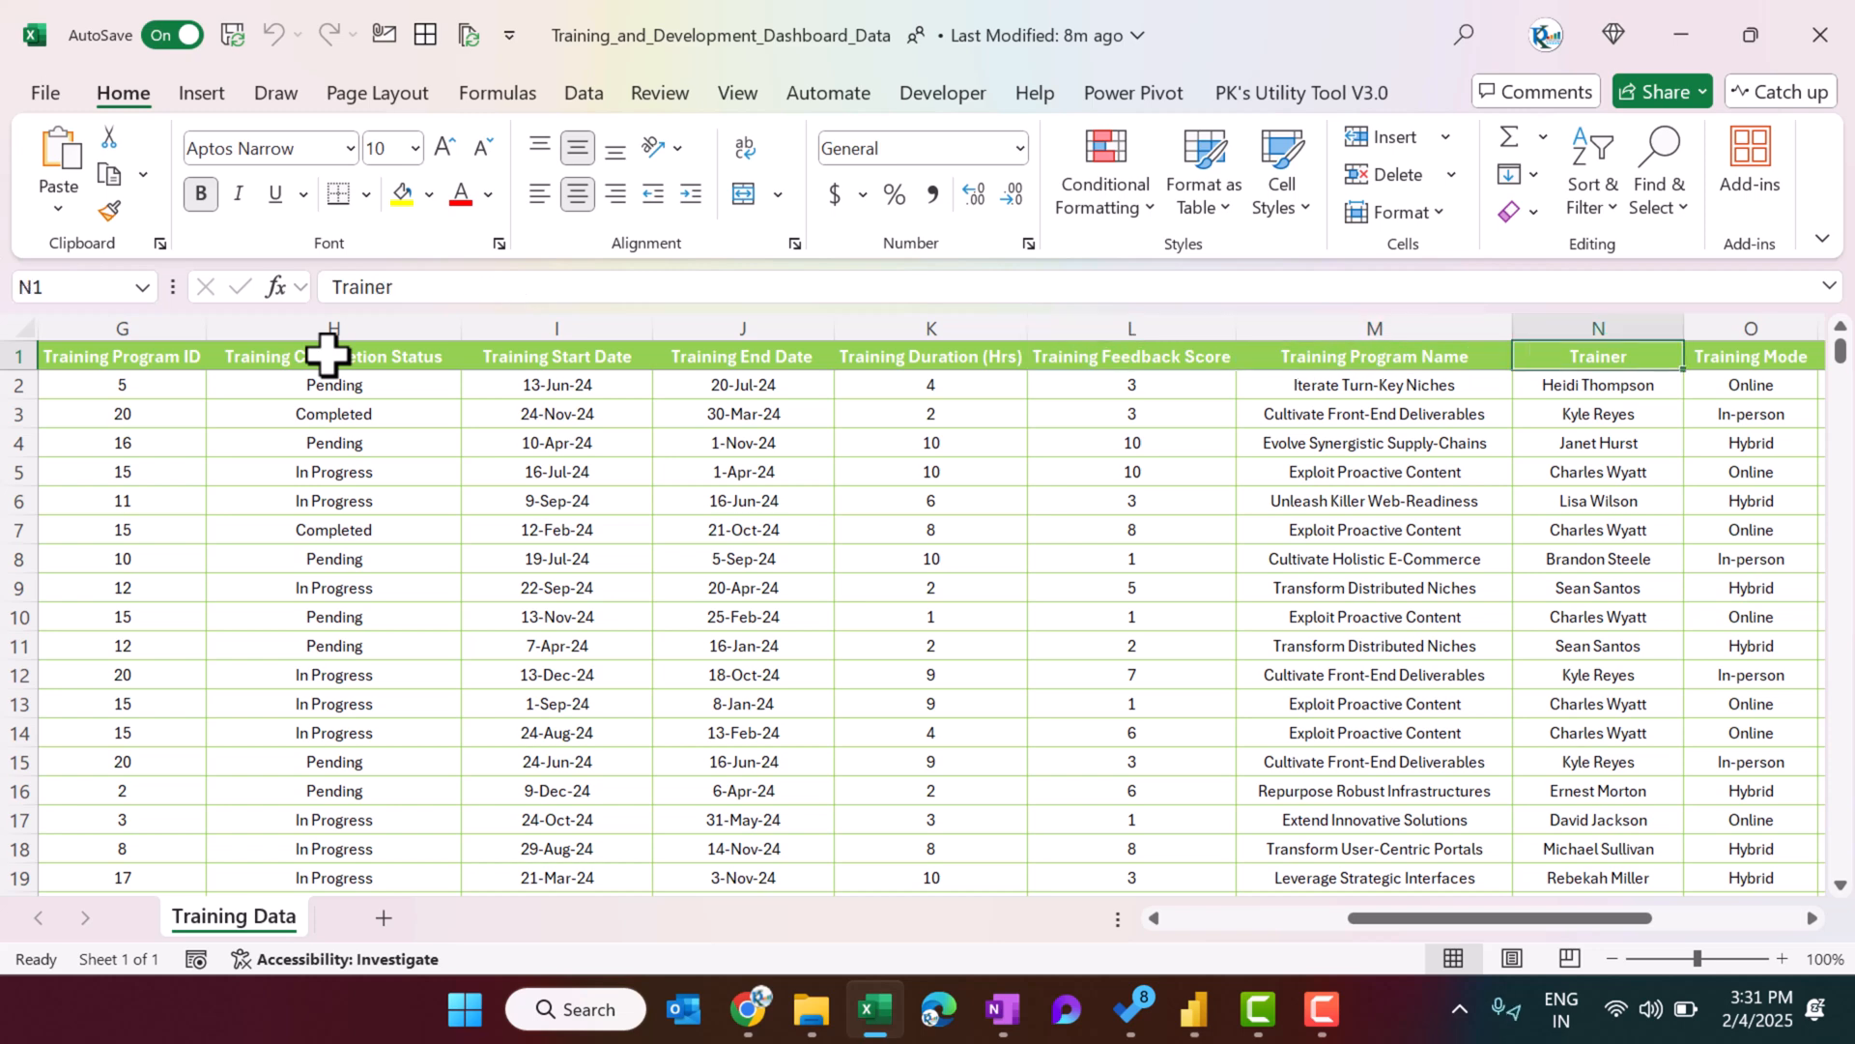
{"action": "key", "text": "Right"}
{"action": "key", "text": "Right"}
{"action": "key", "text": "Right"}
{"action": "key", "text": "Right"}
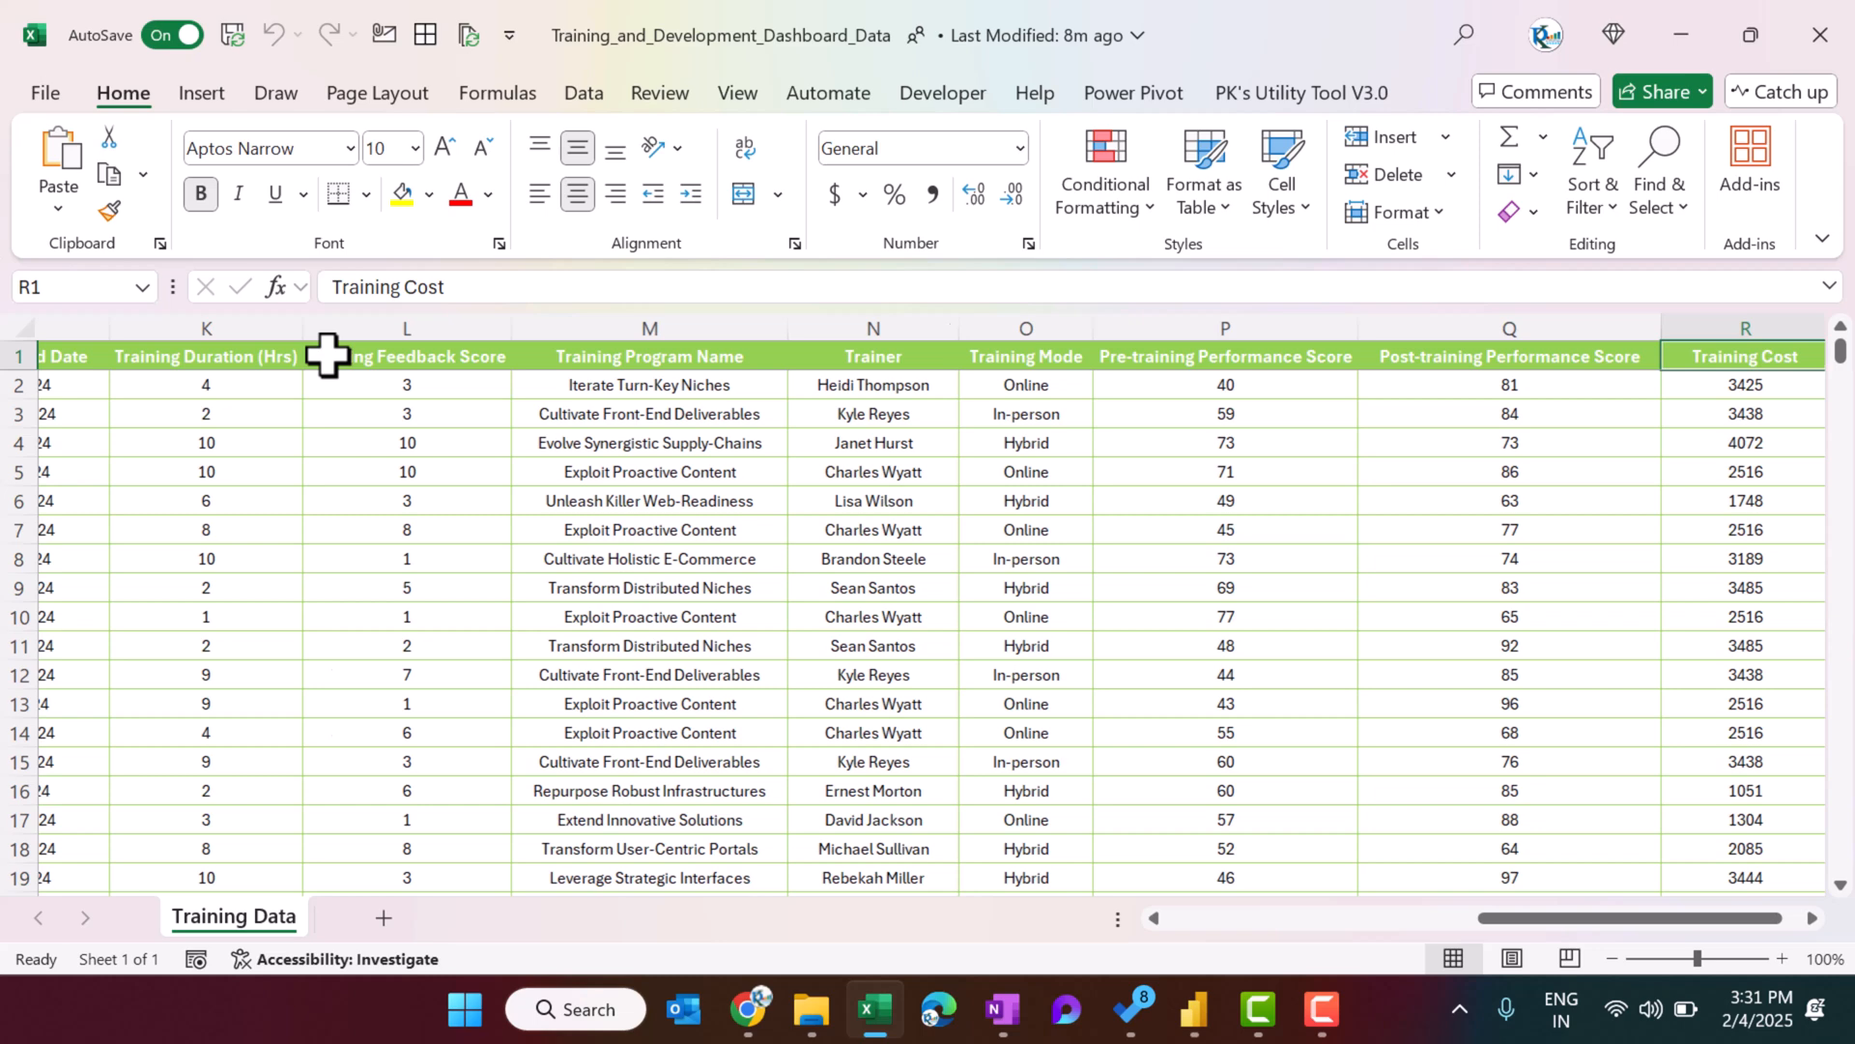
Examine the Pre-training Performance Score, Post-training Performance Score and Training Cost columns of the Training Data sheet.
{"action": "scroll", "coordinate": [327, 355], "scroll_direction": "right", "scroll_amount": 2}
{"action": "left_click", "coordinate": [918, 357]}
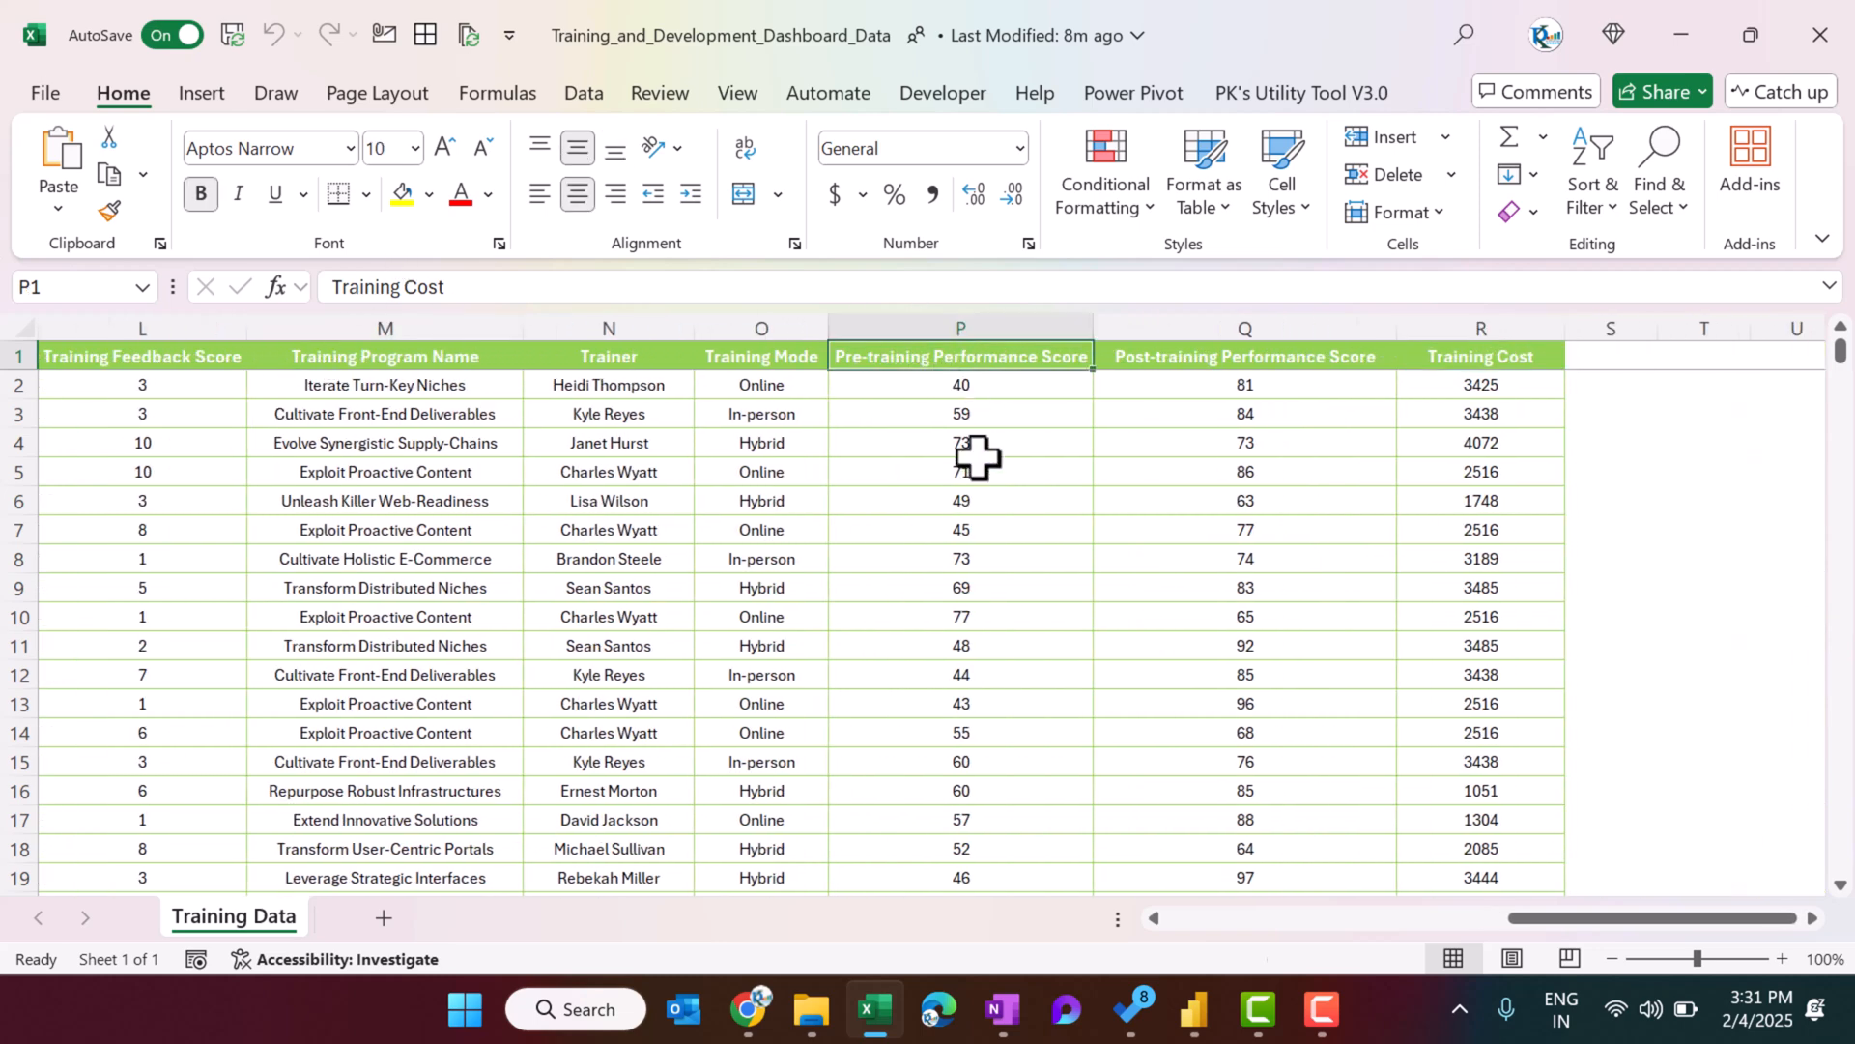
{"action": "left_click_drag", "start_coordinate": [976, 414], "coordinate": [966, 559]}
{"action": "left_click_drag", "start_coordinate": [1271, 384], "coordinate": [1256, 558]}
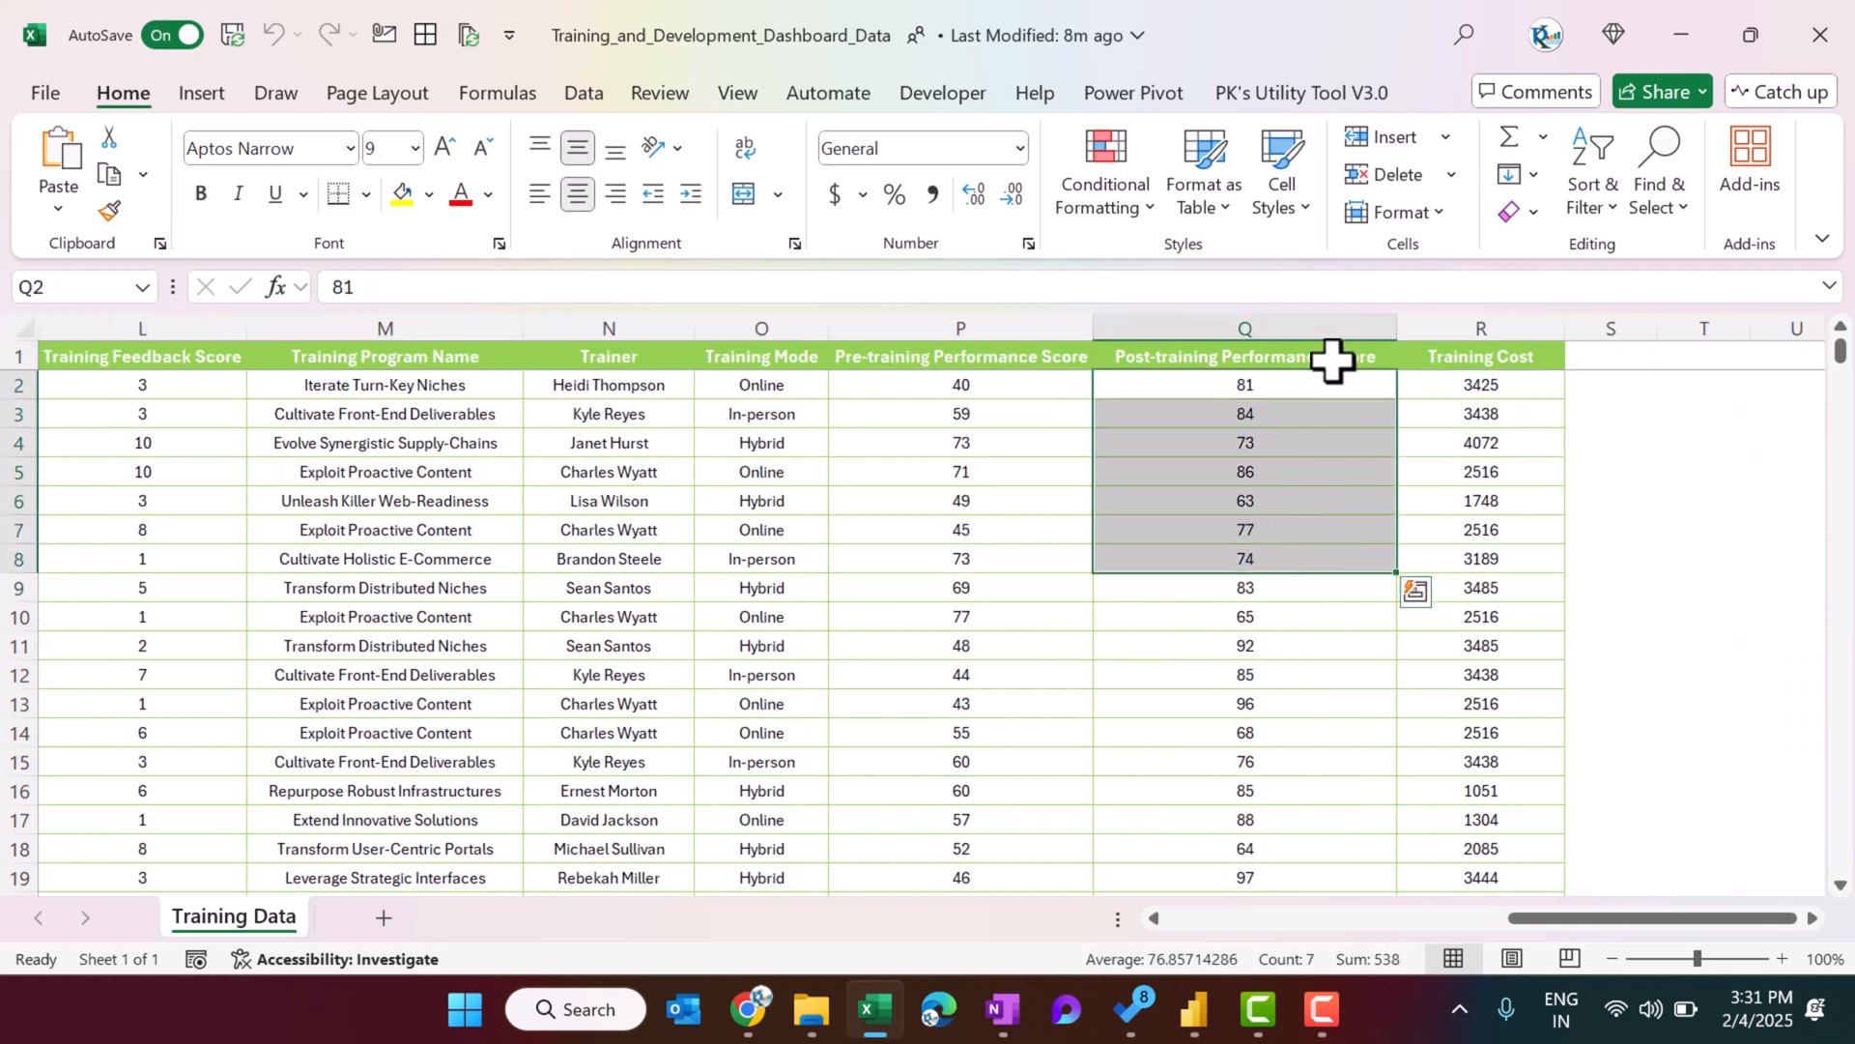
{"action": "left_click_drag", "start_coordinate": [1450, 355], "coordinate": [1473, 471]}
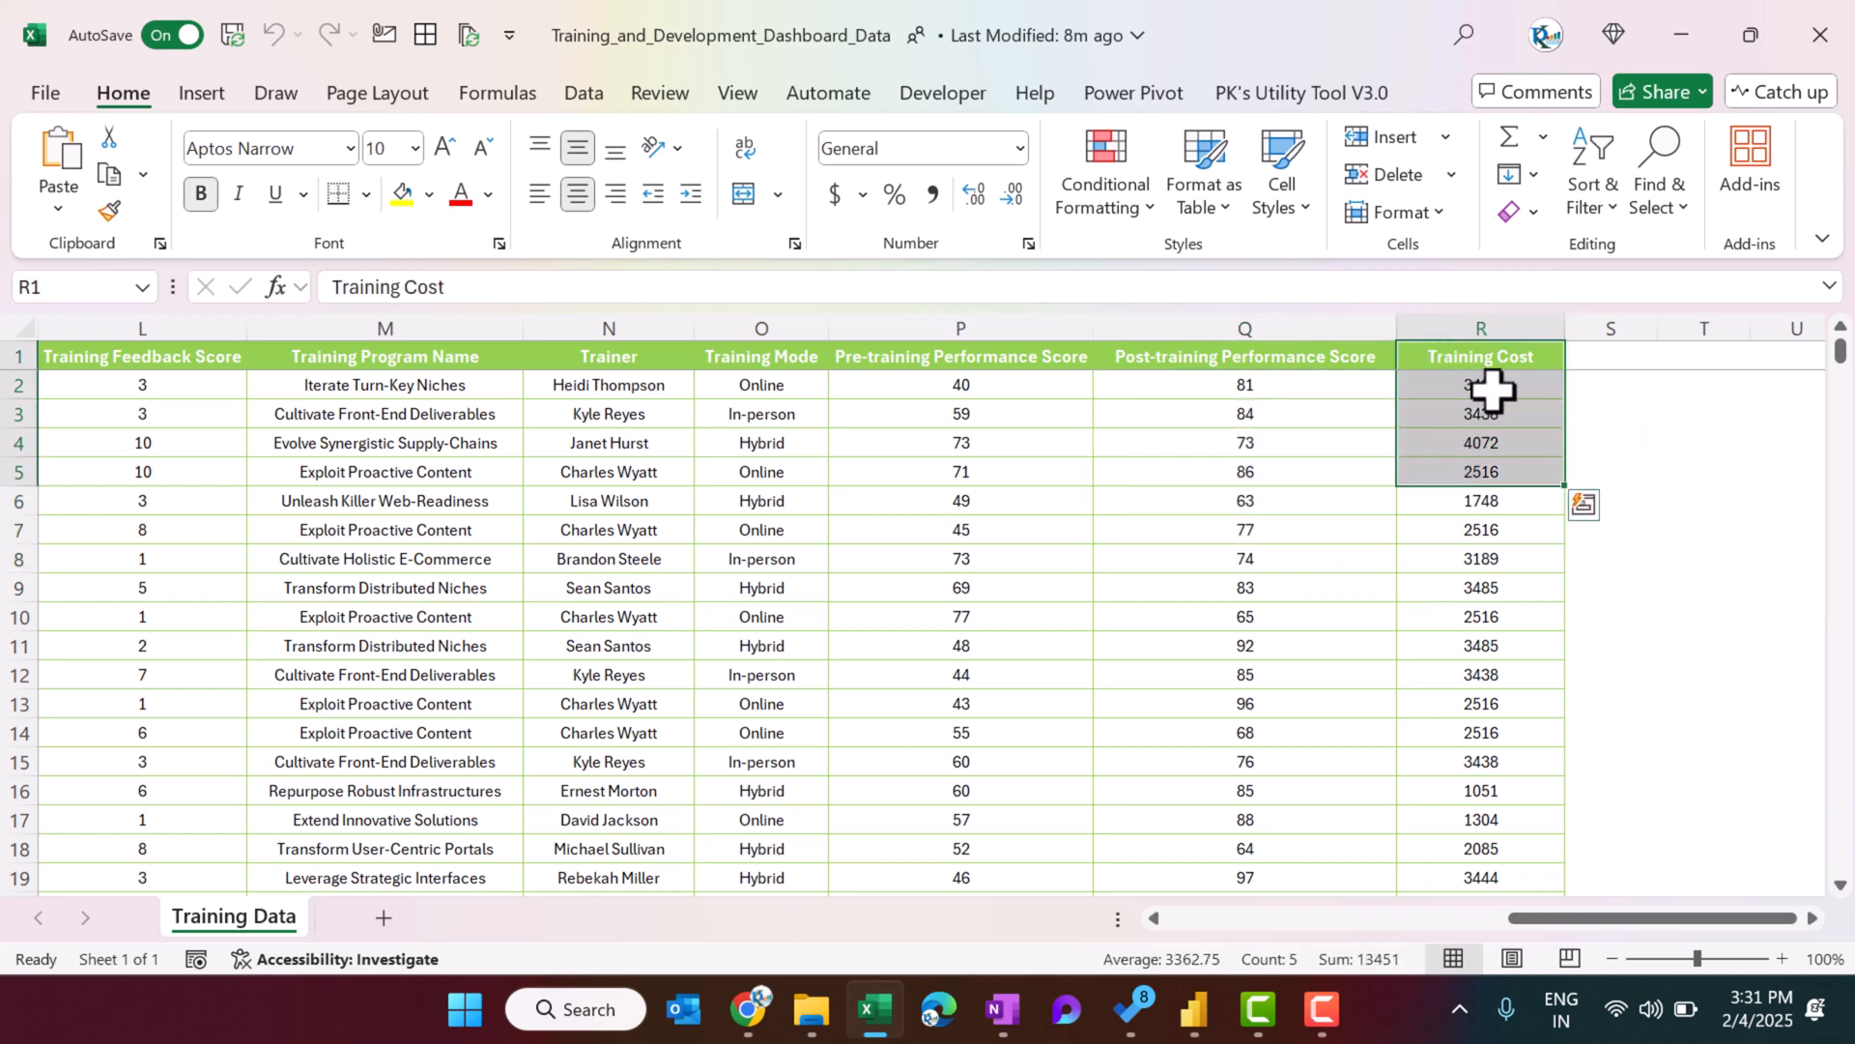
{"action": "left_click", "coordinate": [1472, 473]}
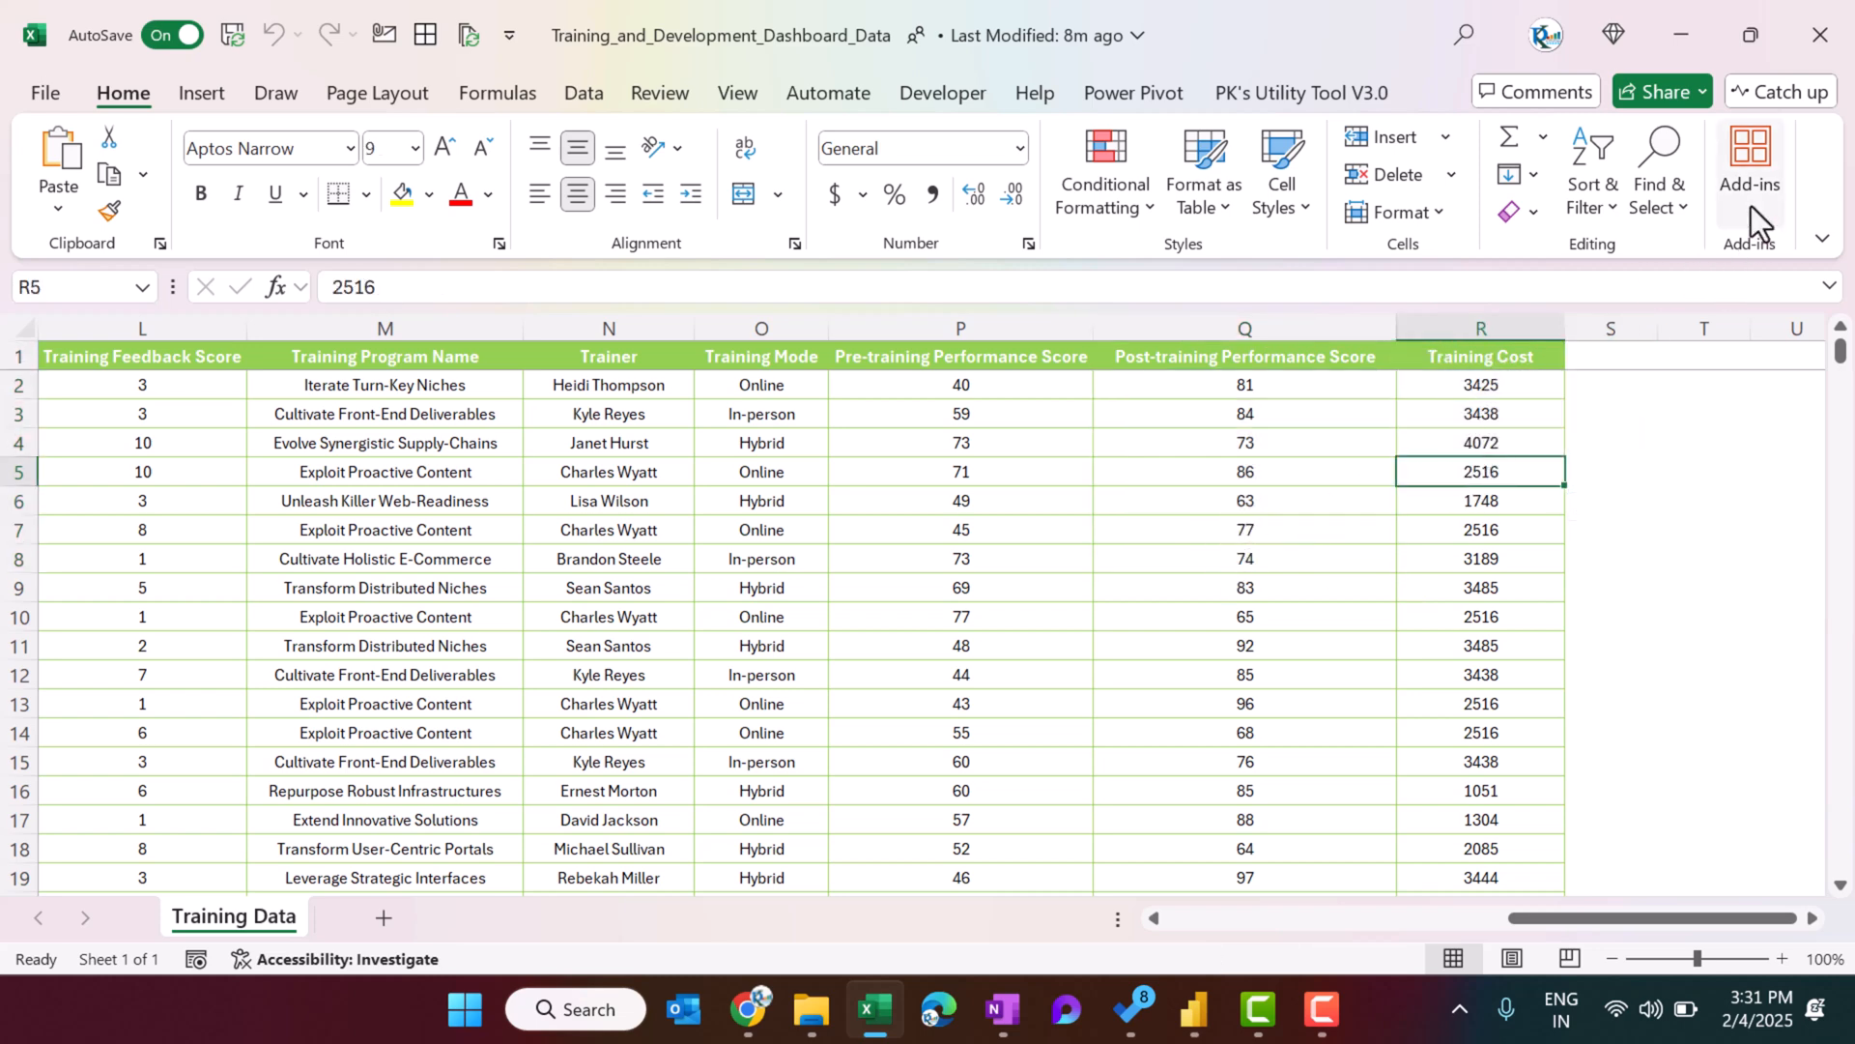
Close the Excel workbook and show the canvas background settings of the Overview page in Power BI Desktop.
{"action": "left_click", "coordinate": [1812, 33]}
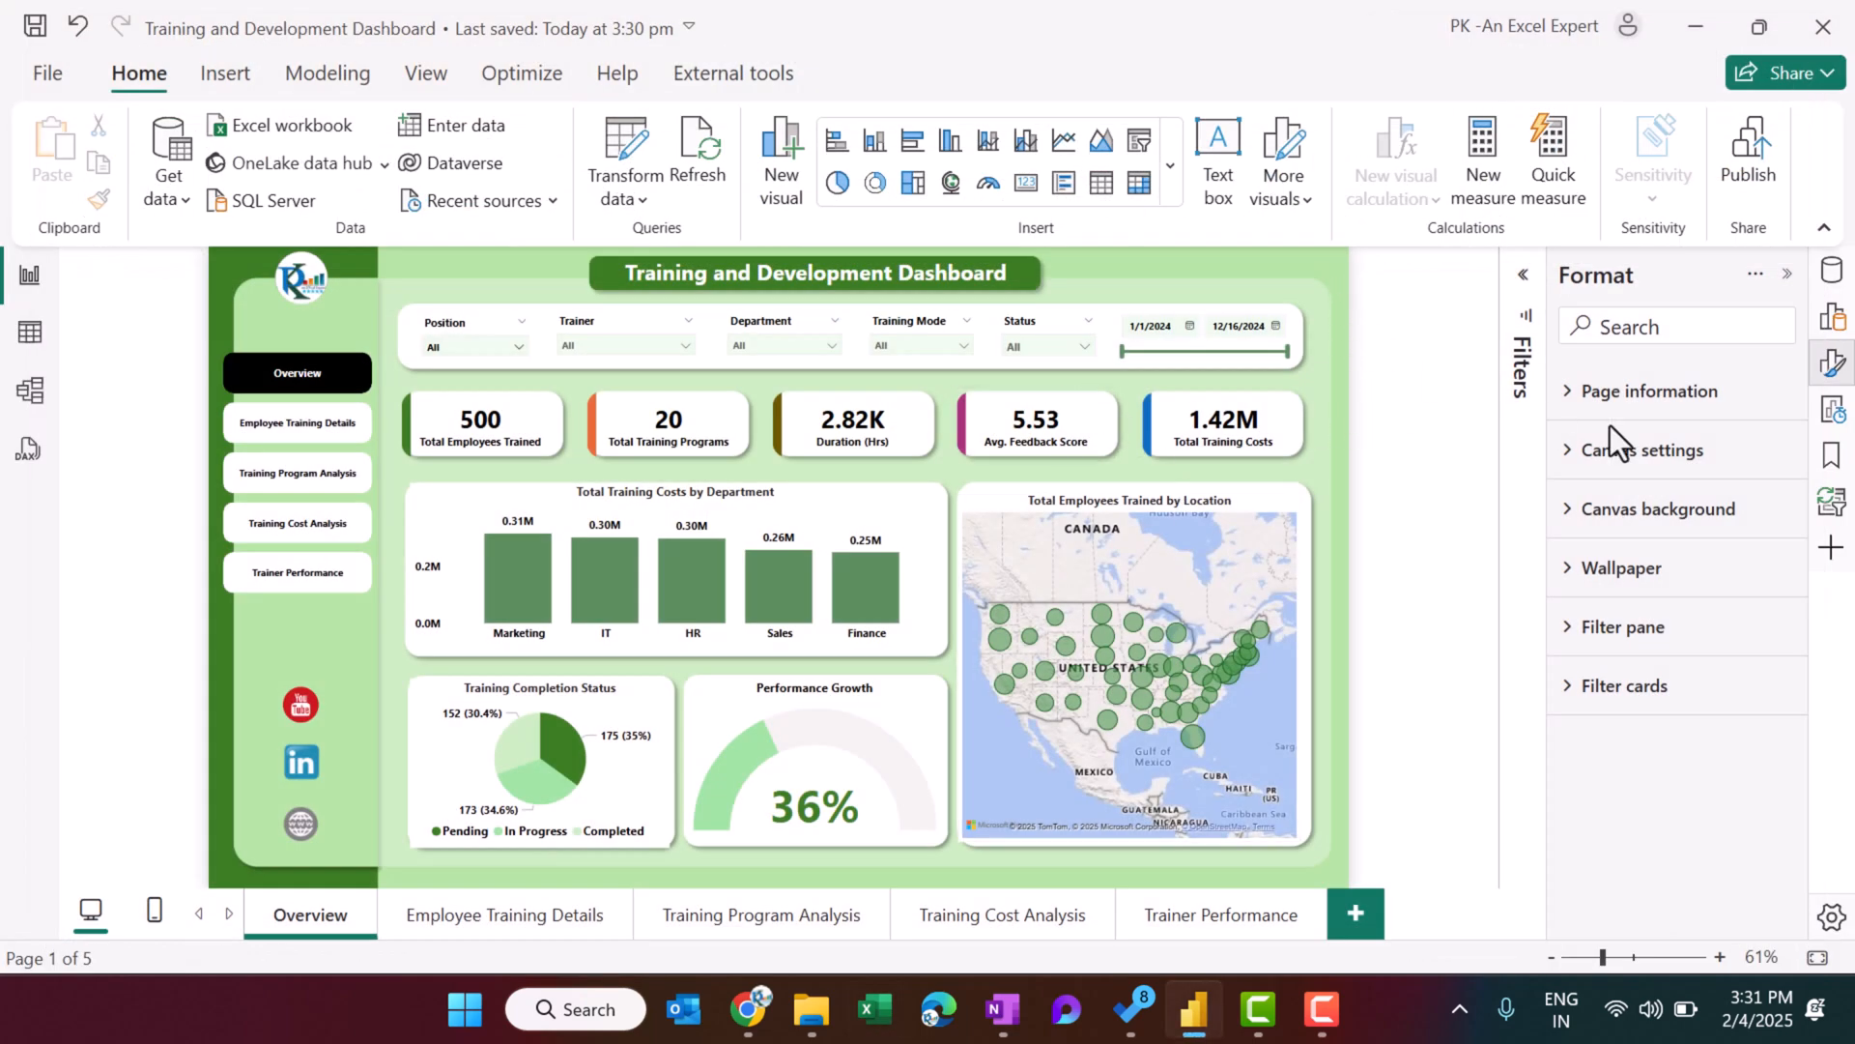
{"action": "left_click", "coordinate": [1677, 512]}
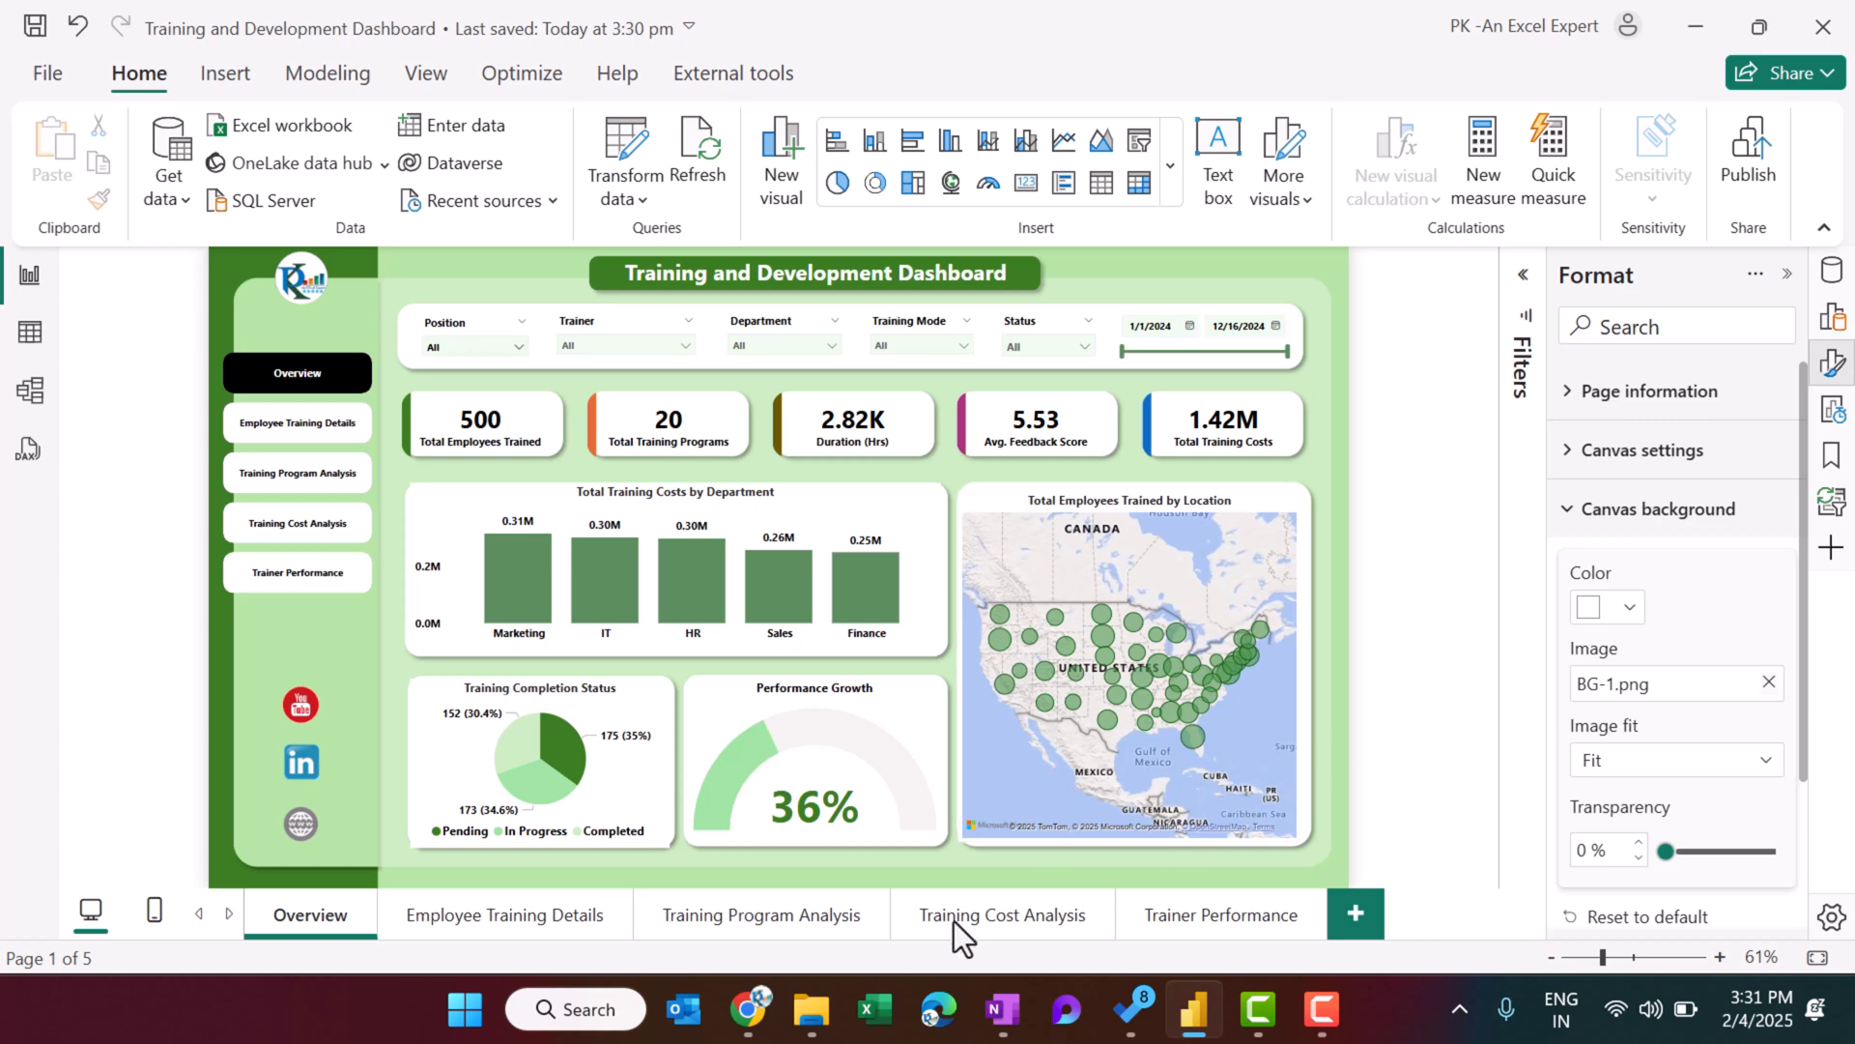
Look at the BG slide file and background images in the Image folder in File Explorer, and return to the report.
{"action": "left_click", "coordinate": [812, 1009]}
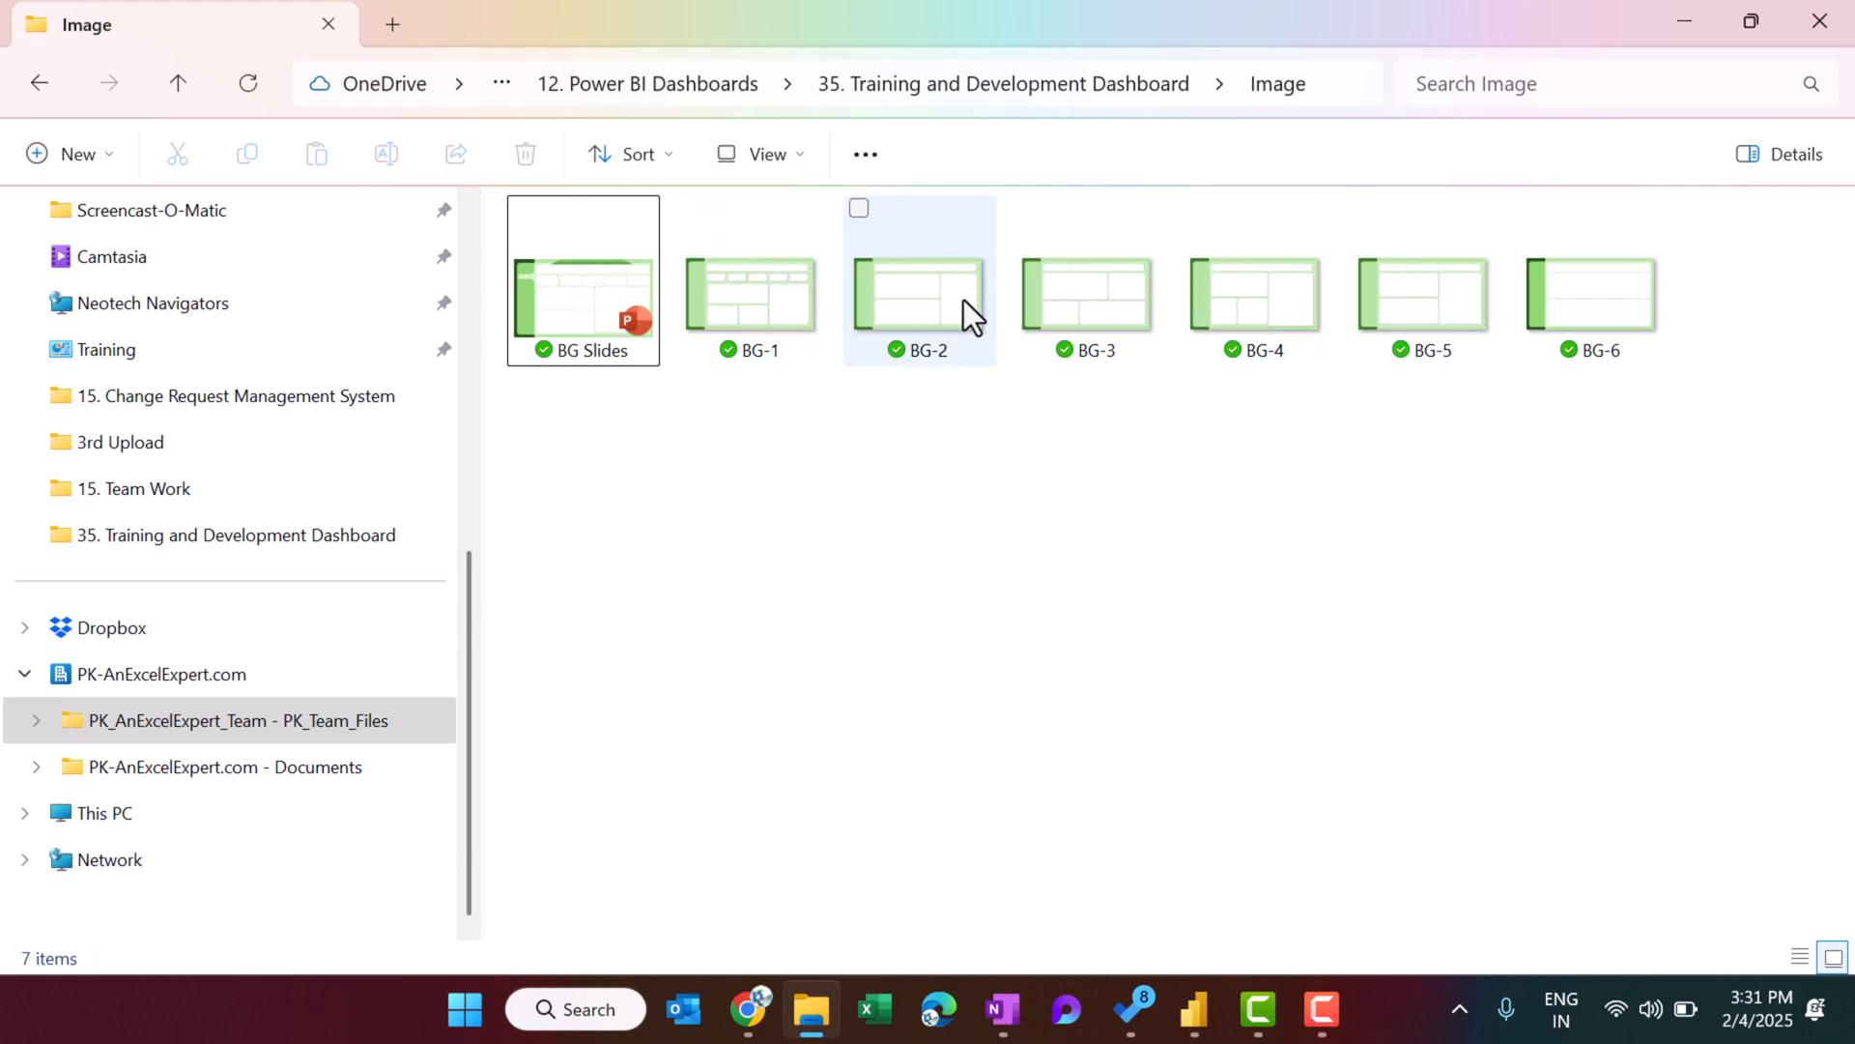
{"action": "left_click", "coordinate": [1679, 21]}
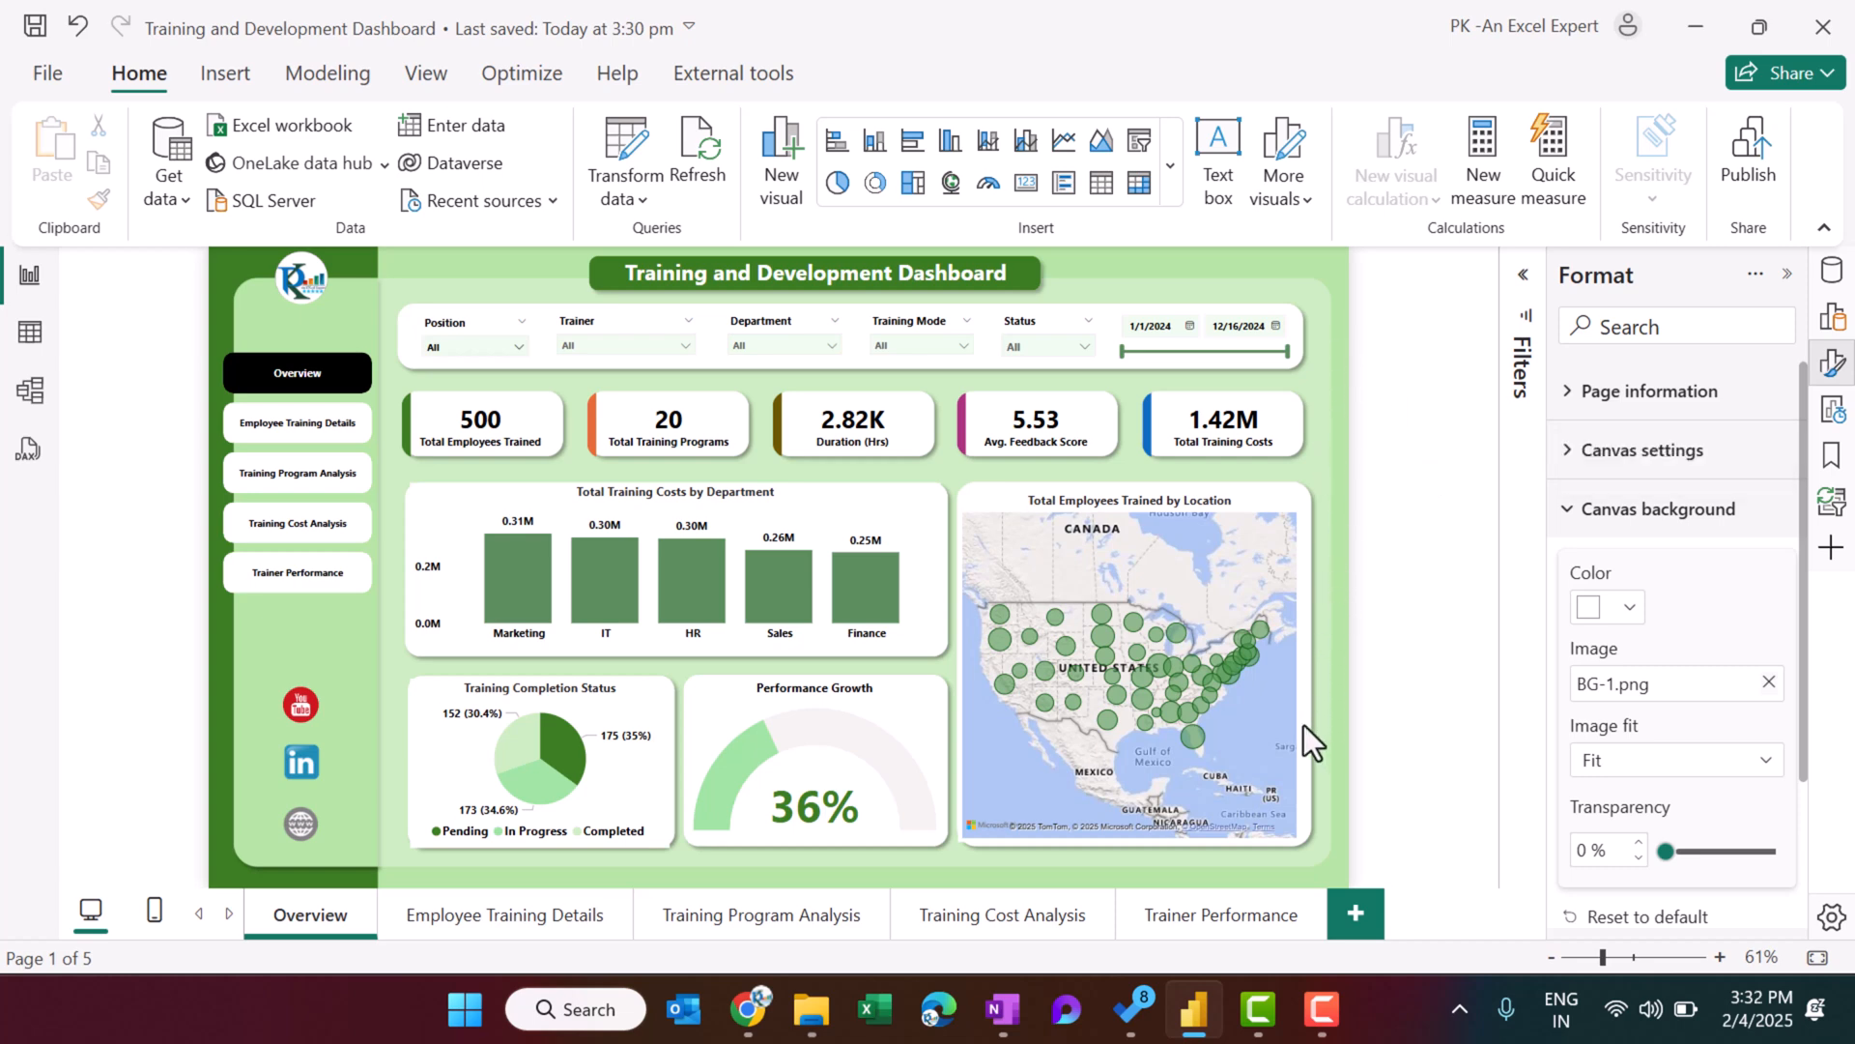
Move the Total Employees Trained by Location map off its white background card and back onto it, and deselect it.
{"action": "left_click", "coordinate": [1086, 508]}
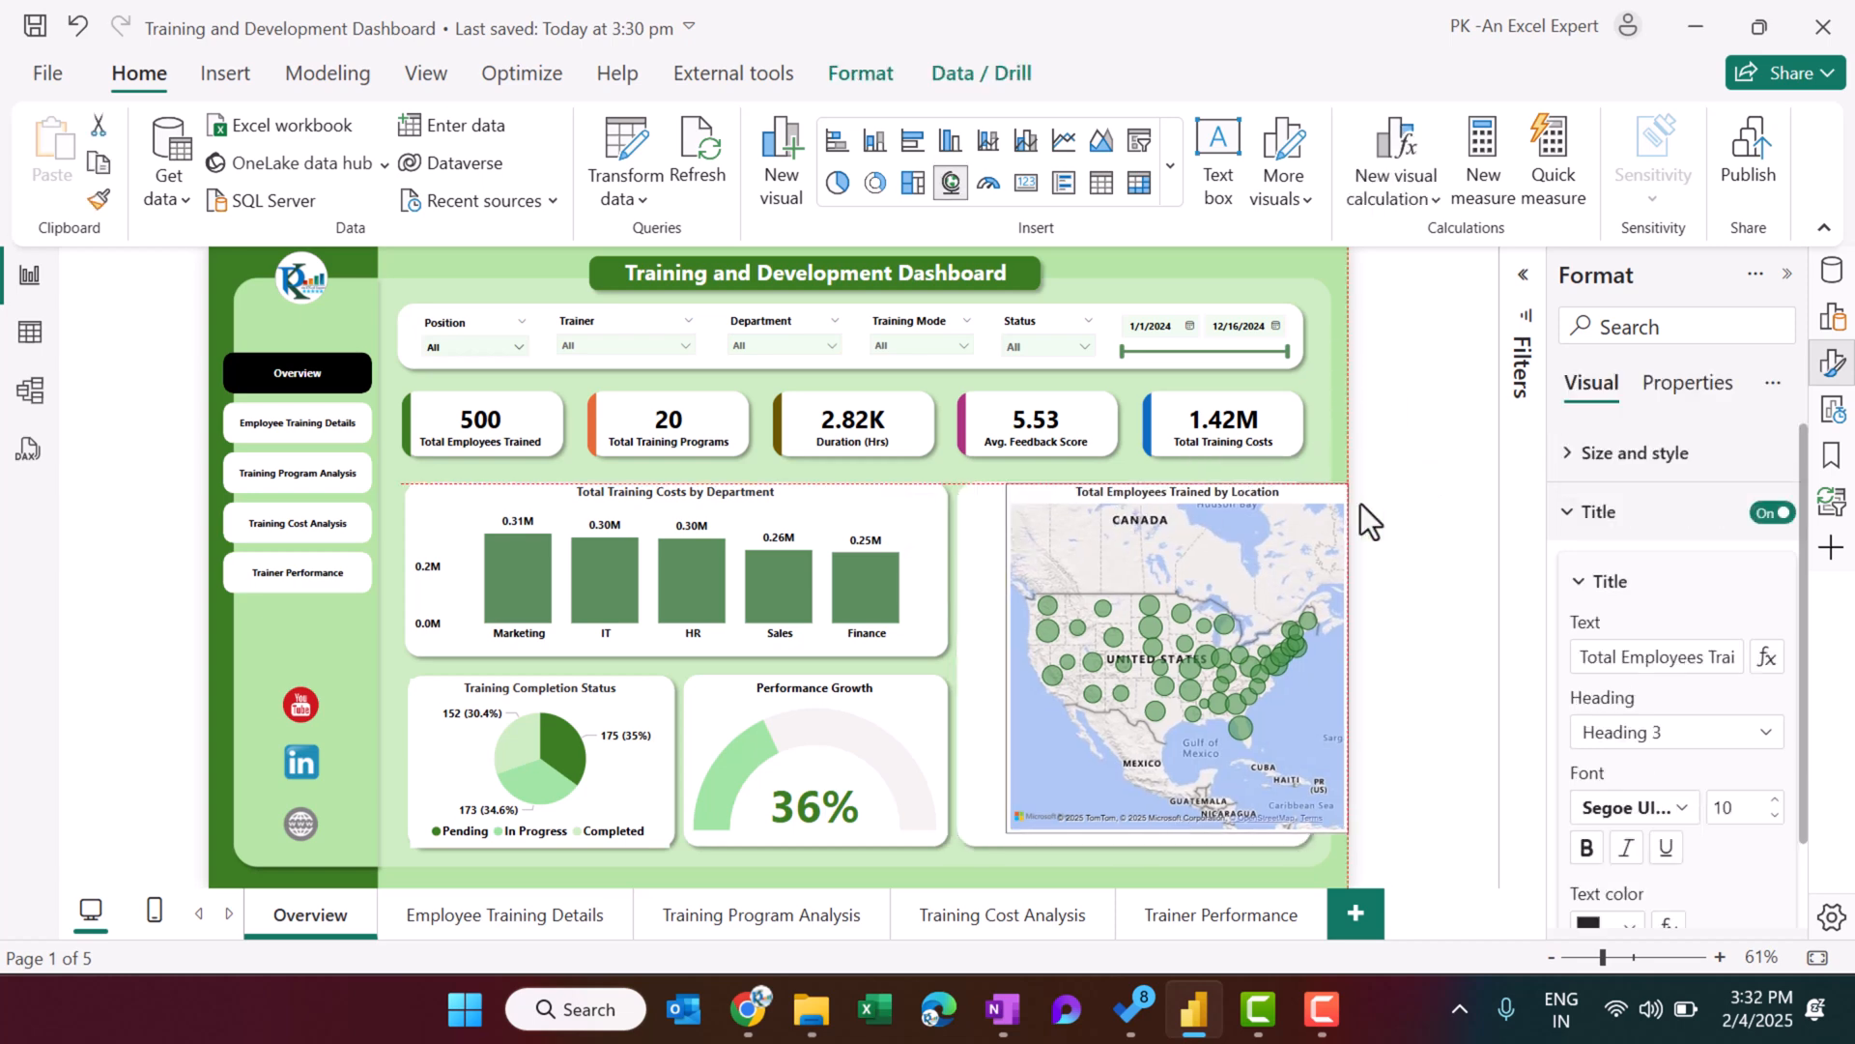
{"action": "mouse_move", "coordinate": [1040, 499]}
{"action": "left_mouse_down"}
{"action": "mouse_move", "coordinate": [734, 418]}
{"action": "mouse_move", "coordinate": [489, 435]}
{"action": "mouse_move", "coordinate": [1059, 509]}
{"action": "left_mouse_up"}
{"action": "left_click", "coordinate": [1389, 416]}
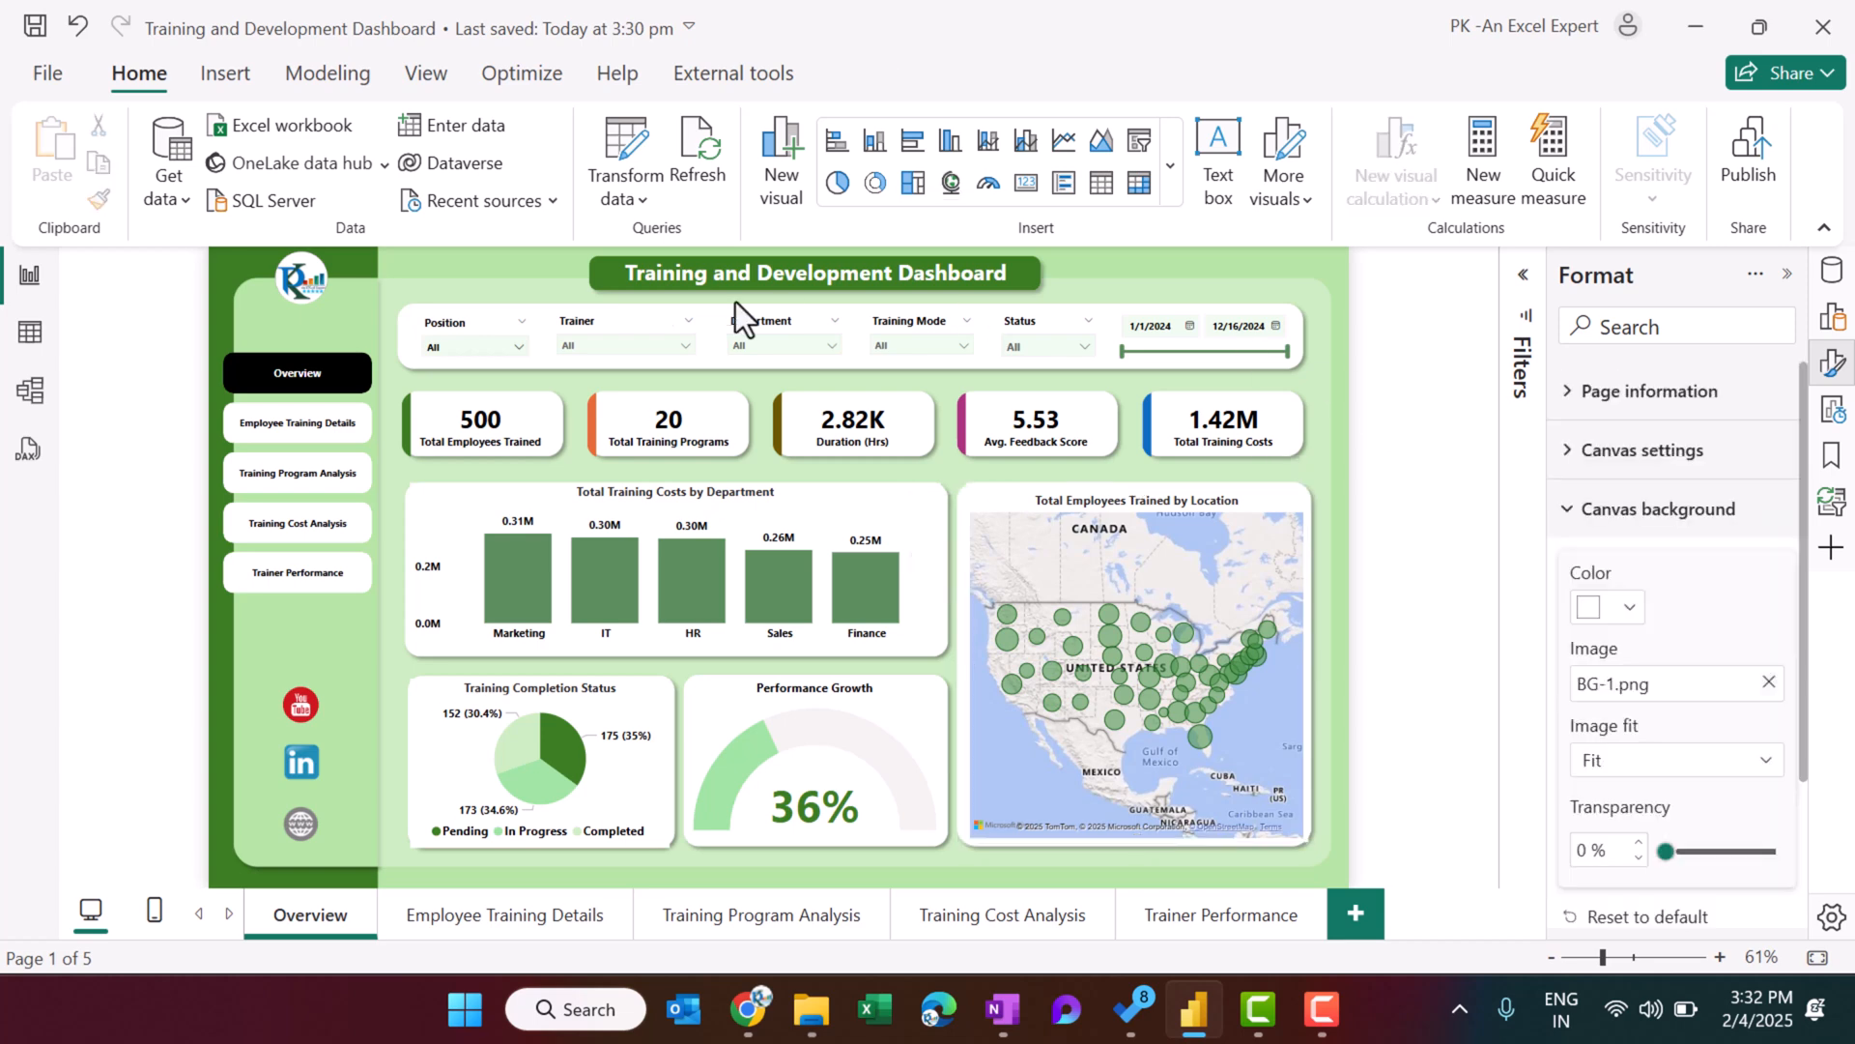
Open the Data table in Table view and look through its columns and field list.
{"action": "left_click", "coordinate": [1472, 501]}
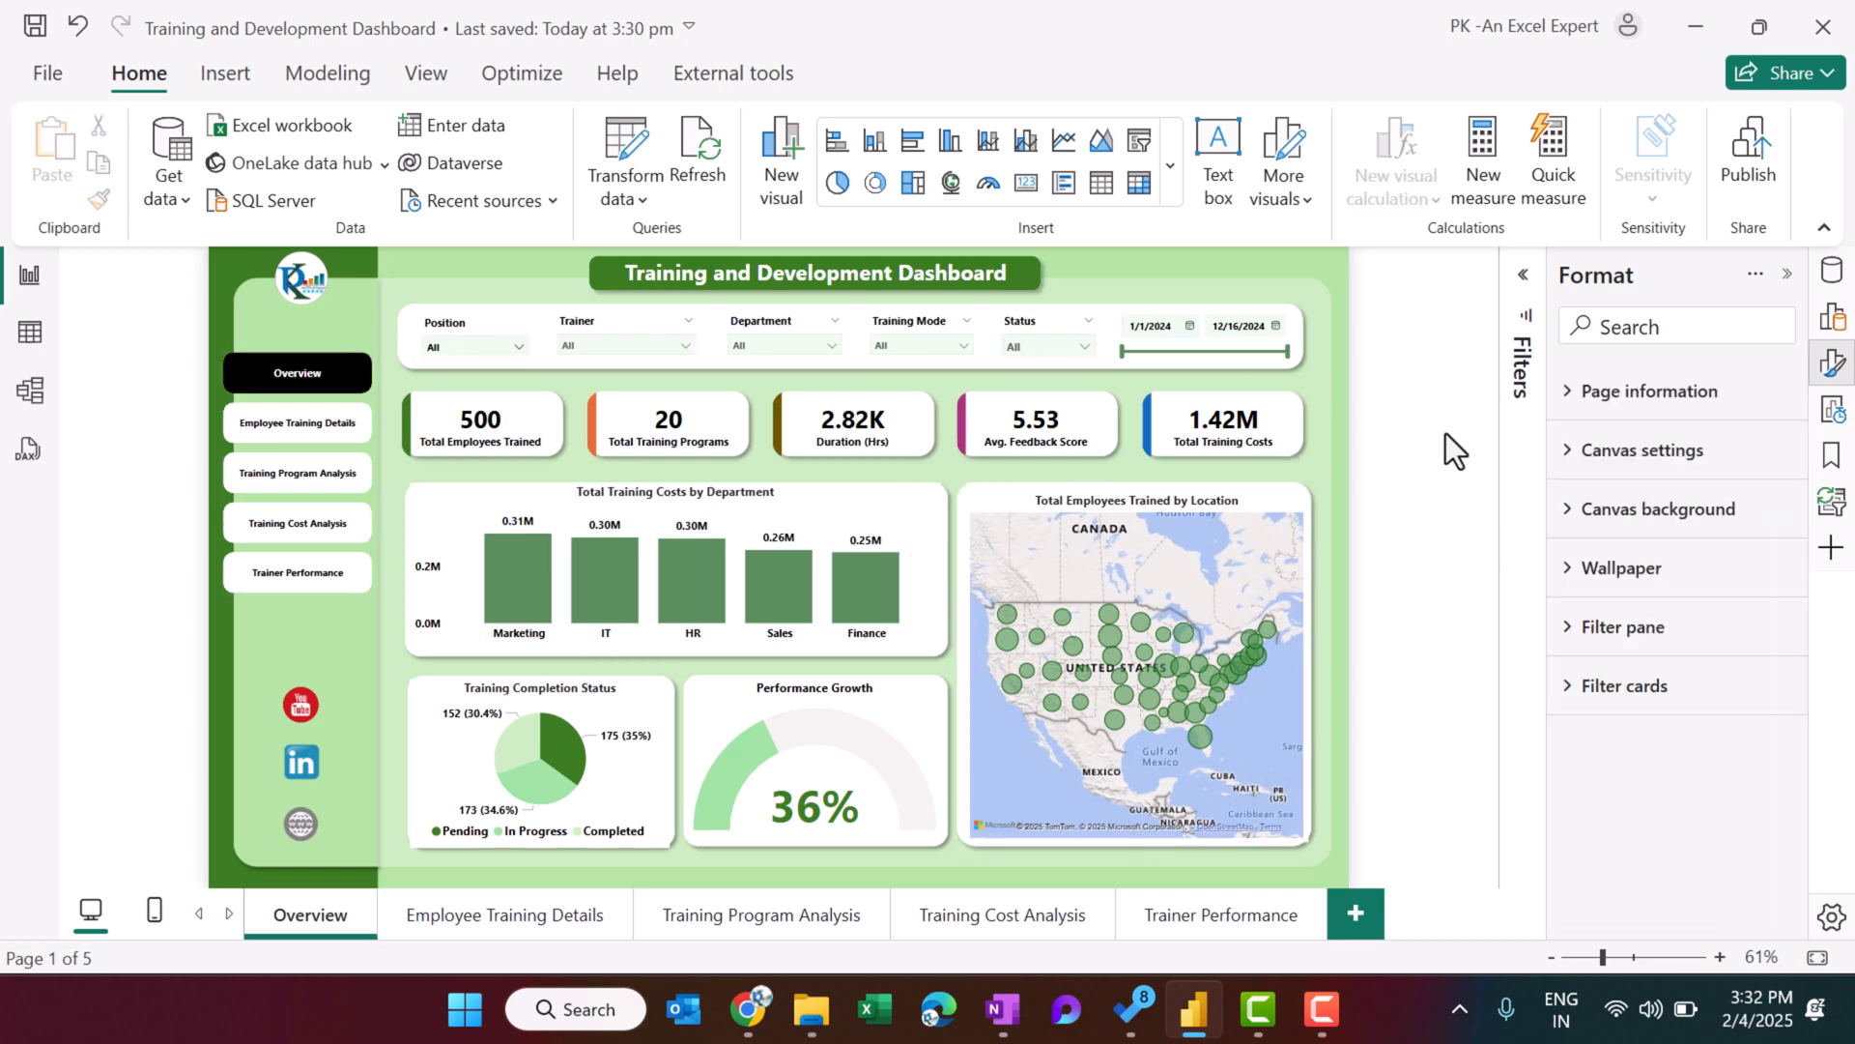
{"action": "left_click", "coordinate": [28, 332]}
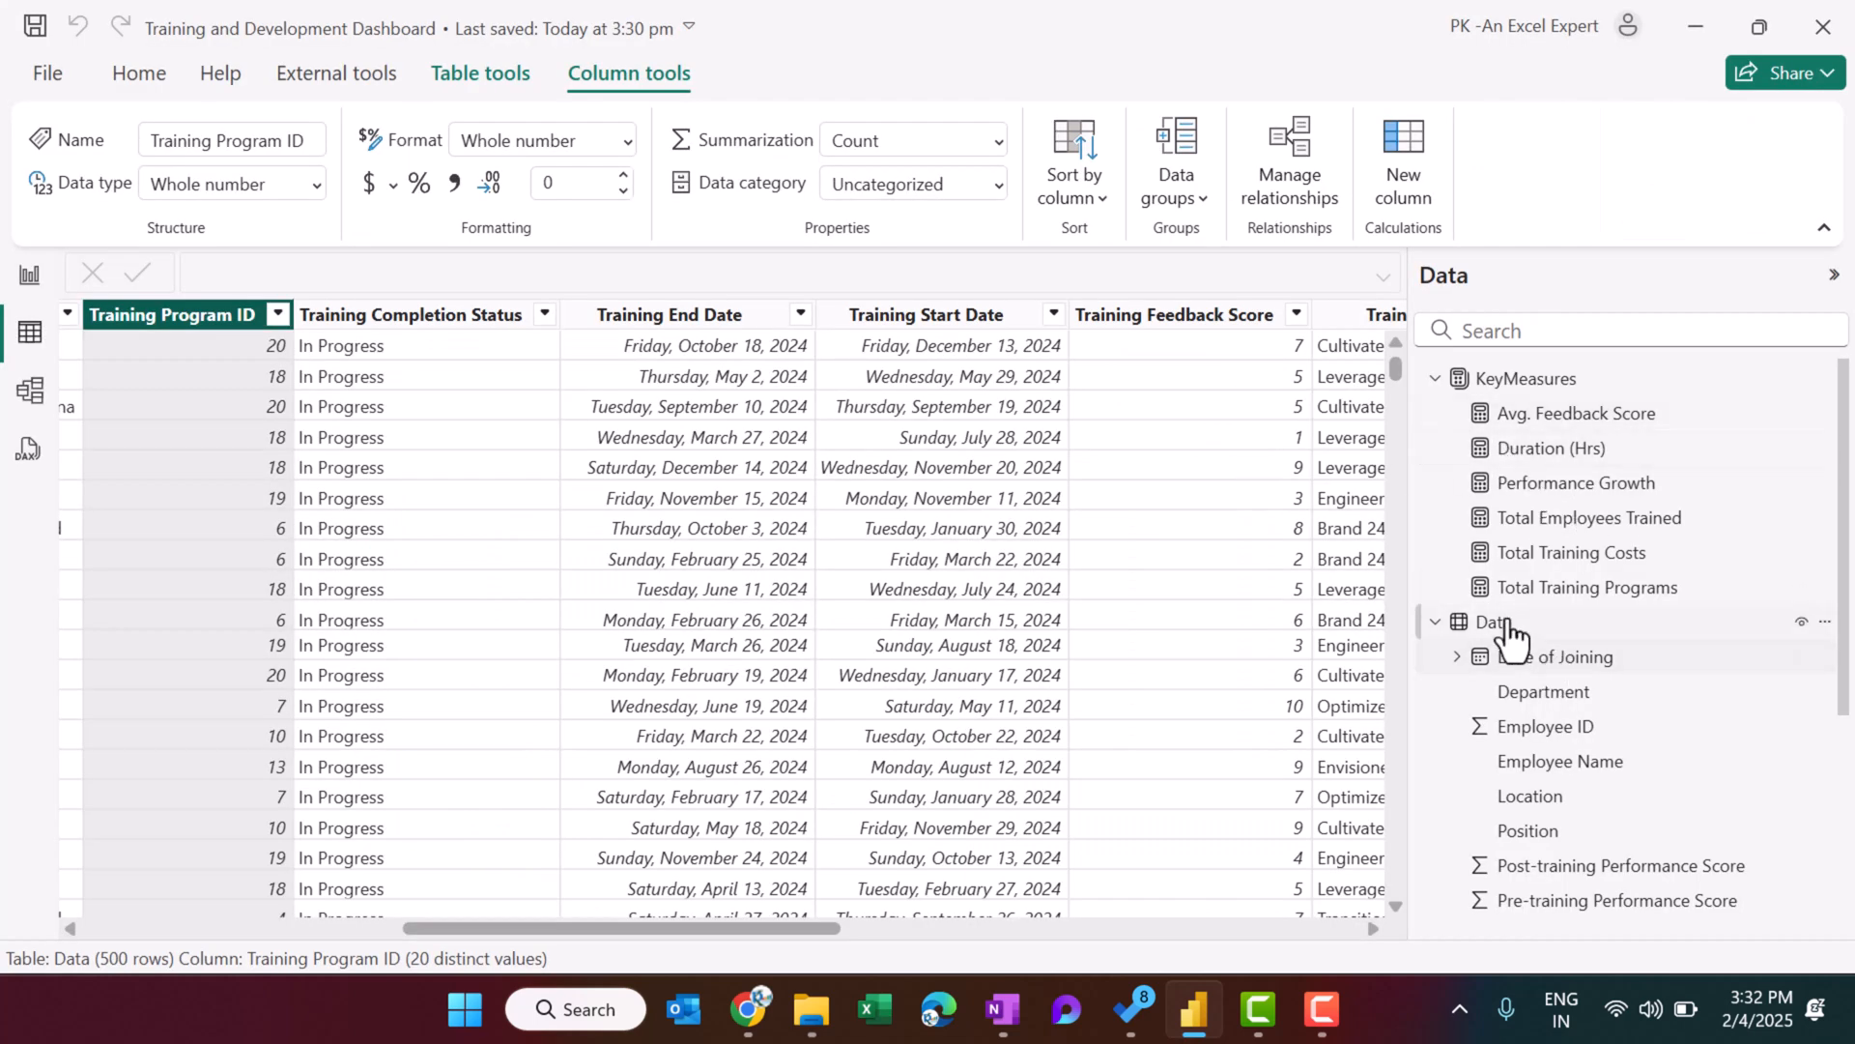
{"action": "left_click", "coordinate": [1511, 628]}
{"action": "scroll", "coordinate": [1560, 648], "scroll_direction": "down", "scroll_amount": 5}
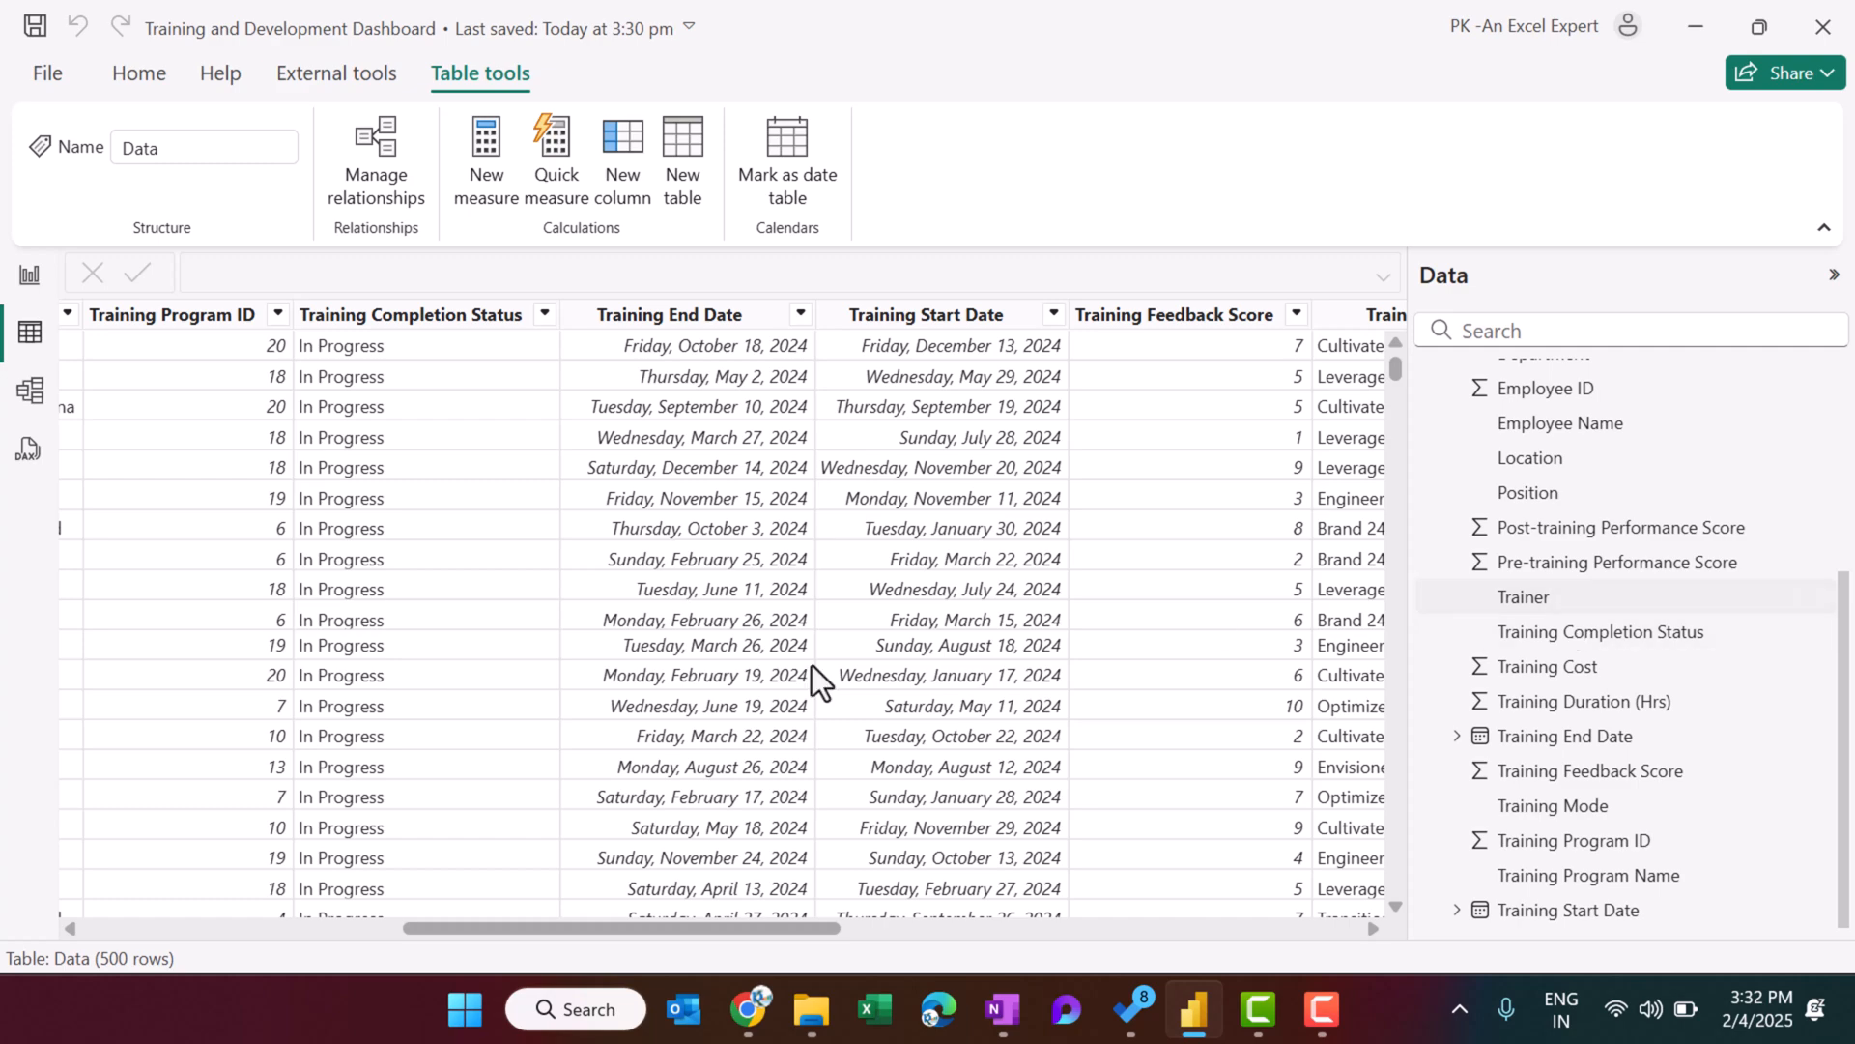
{"action": "left_click_drag", "start_coordinate": [745, 930], "coordinate": [1293, 943]}
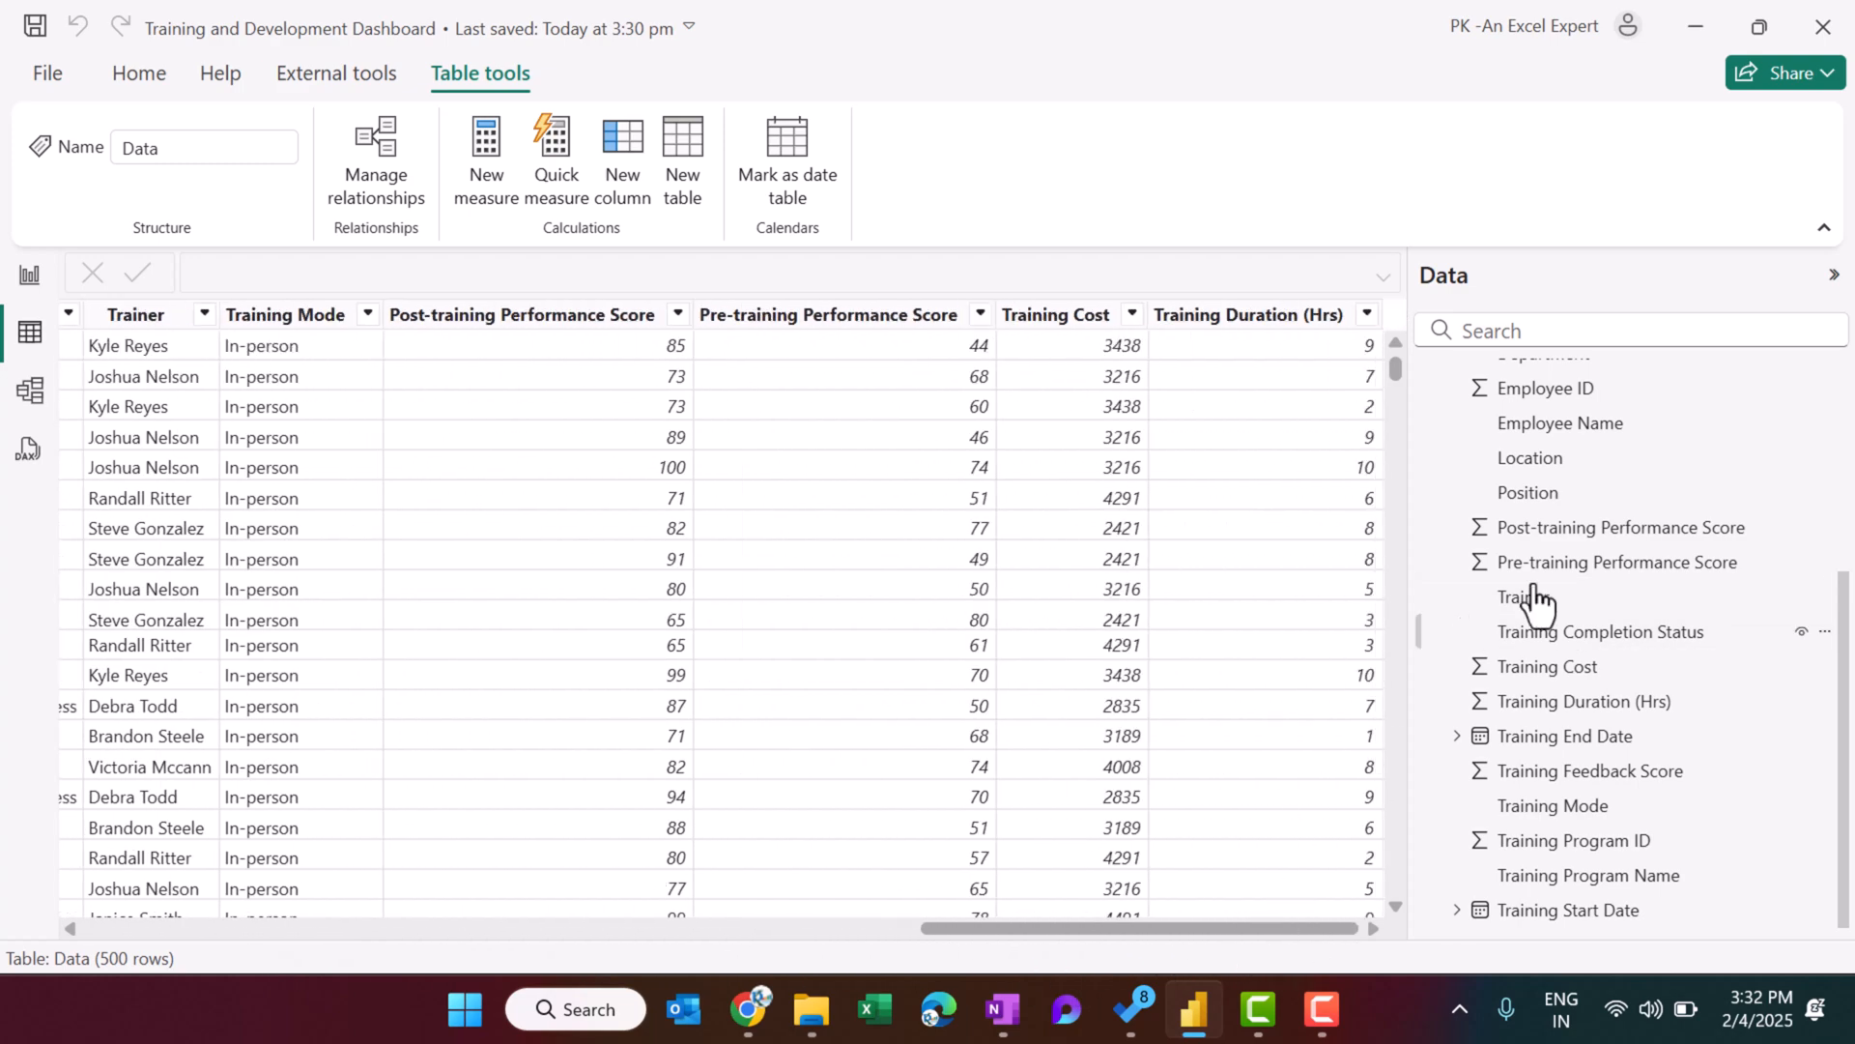
{"action": "scroll", "coordinate": [1546, 579], "scroll_direction": "up", "scroll_amount": 4}
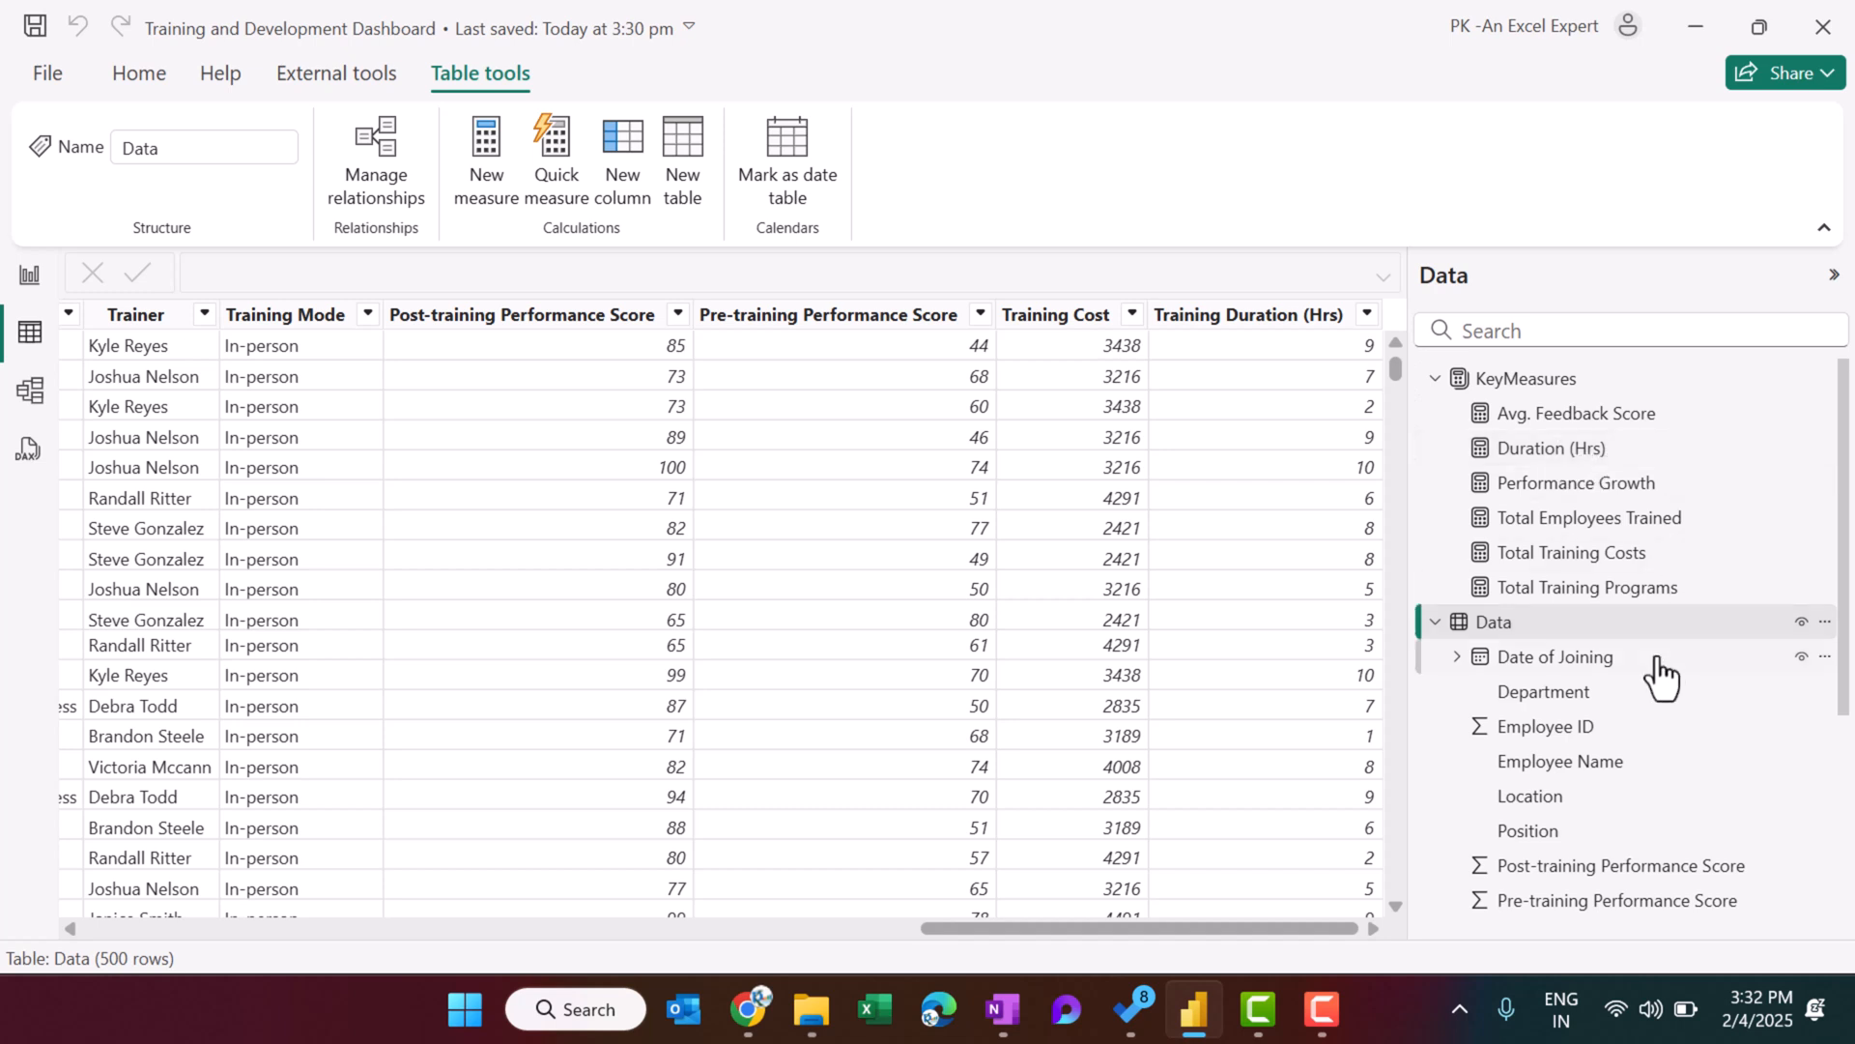
Review the formulas of the Total Training Programs, Total Training Costs and Total Employees Trained measures.
{"action": "left_click", "coordinate": [1551, 597]}
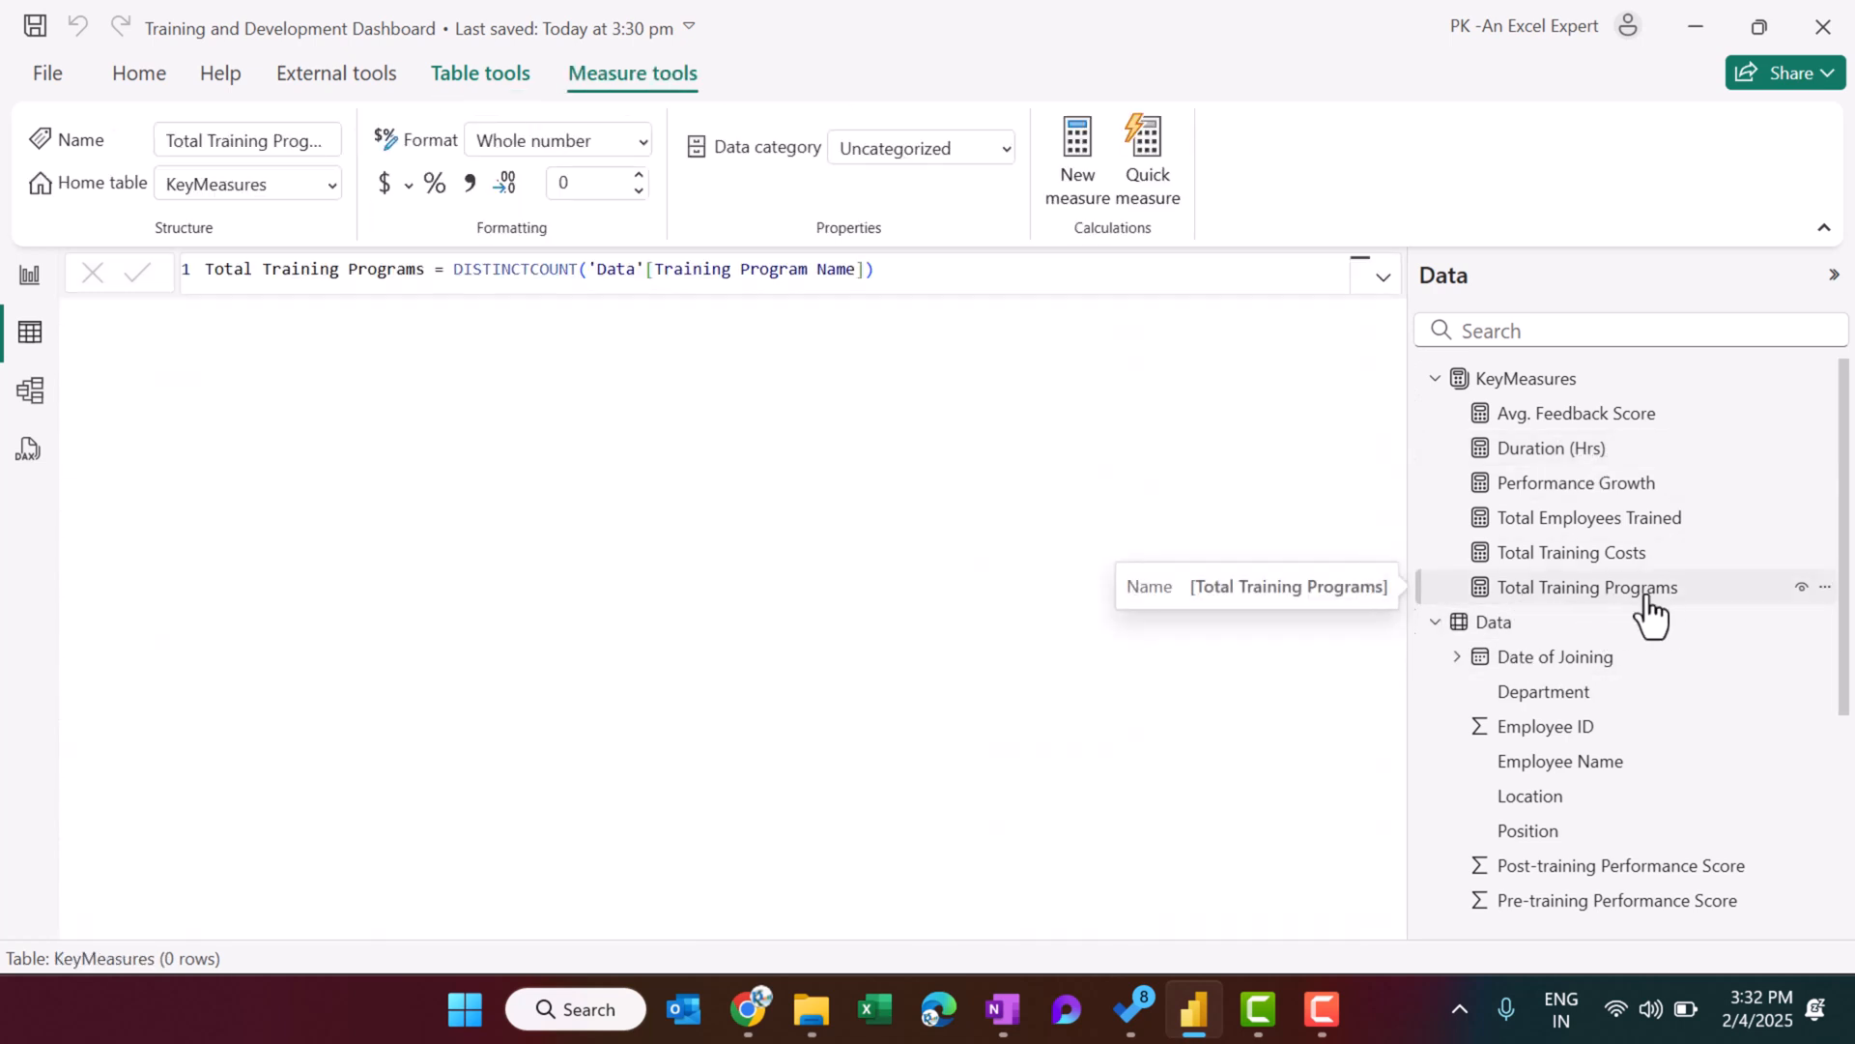
{"action": "left_click_drag", "start_coordinate": [425, 270], "coordinate": [931, 276]}
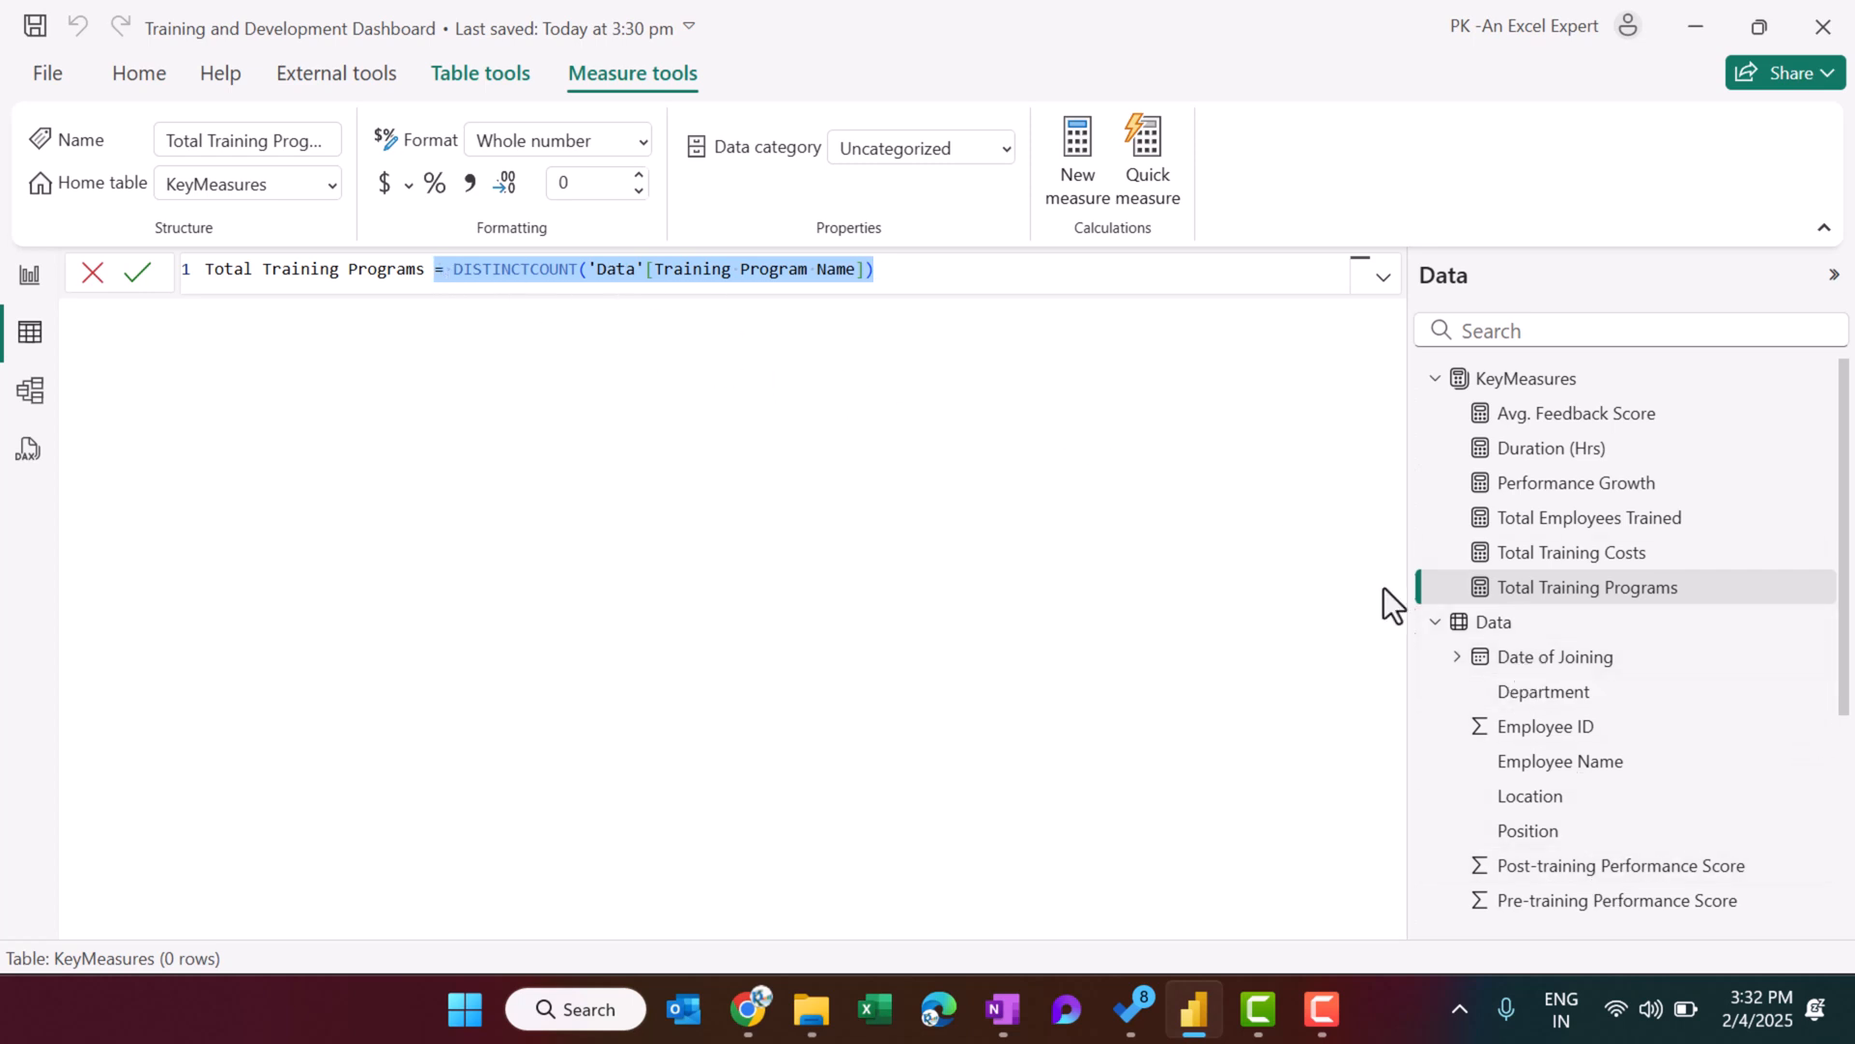
{"action": "left_click", "coordinate": [1581, 557]}
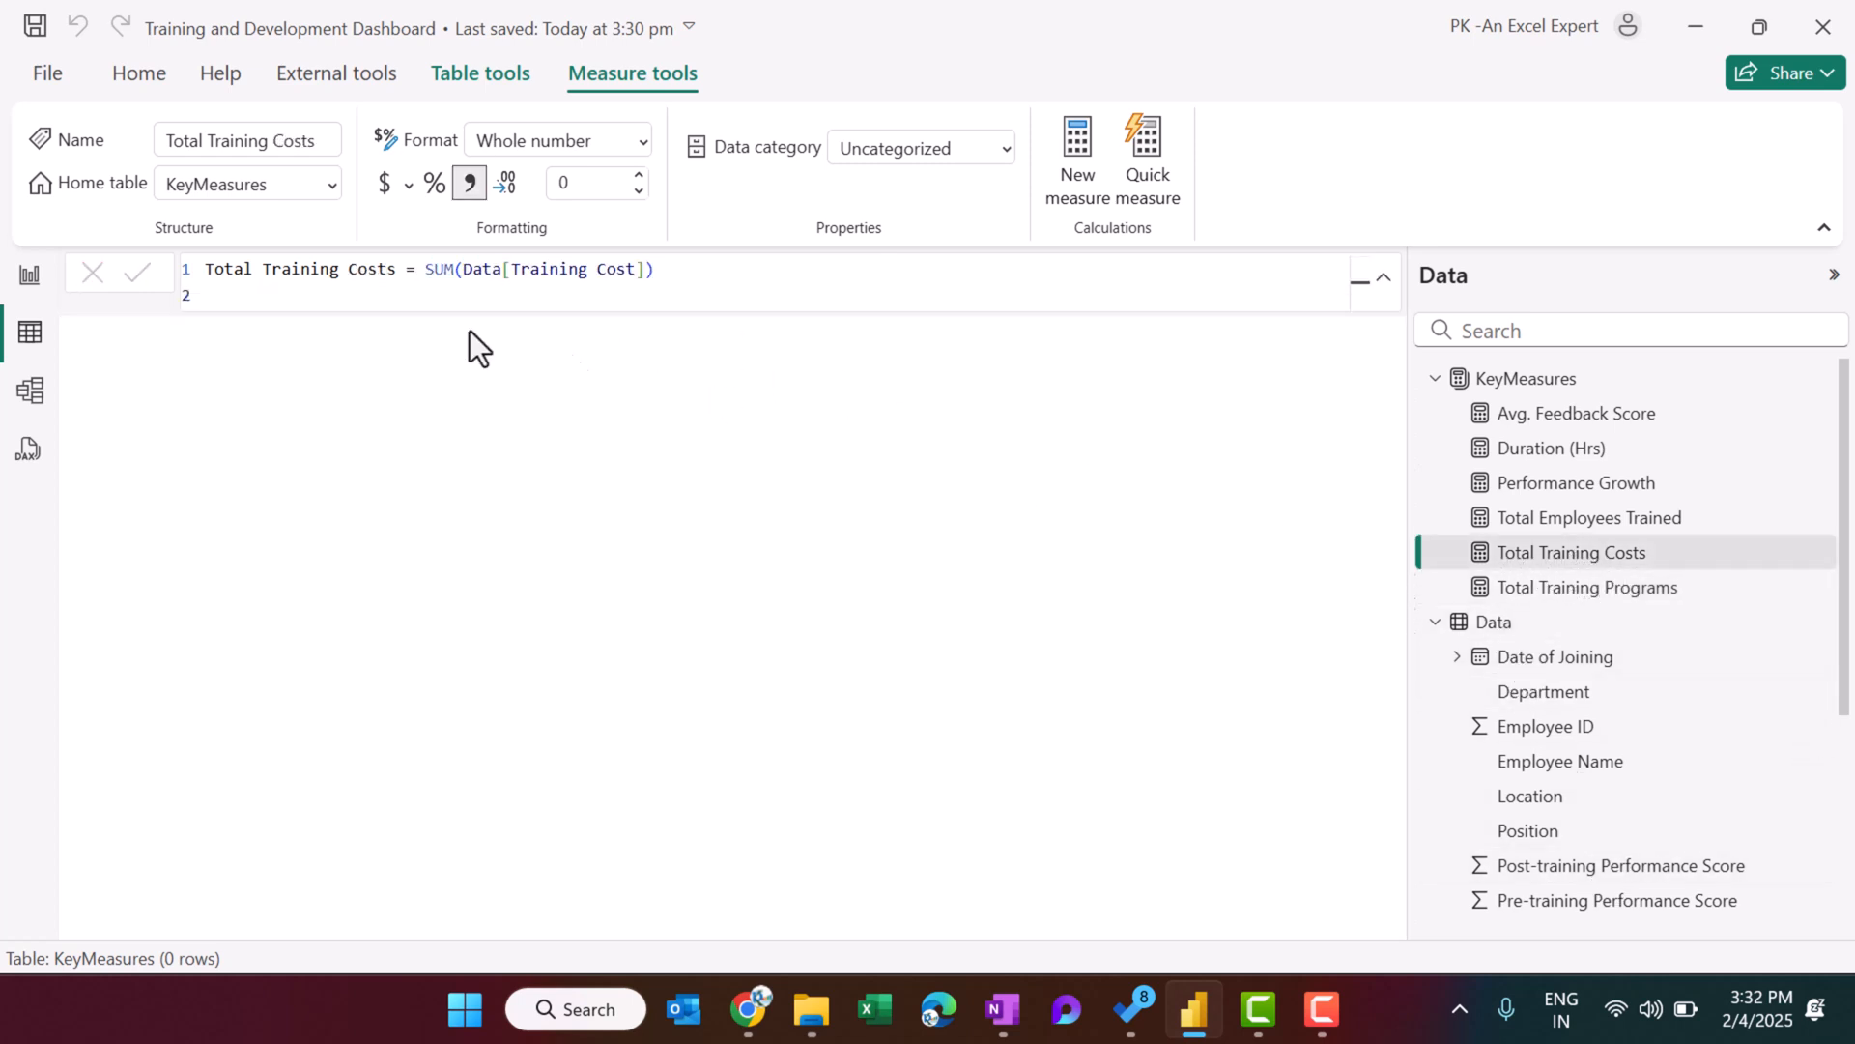
{"action": "left_click", "coordinate": [1585, 522]}
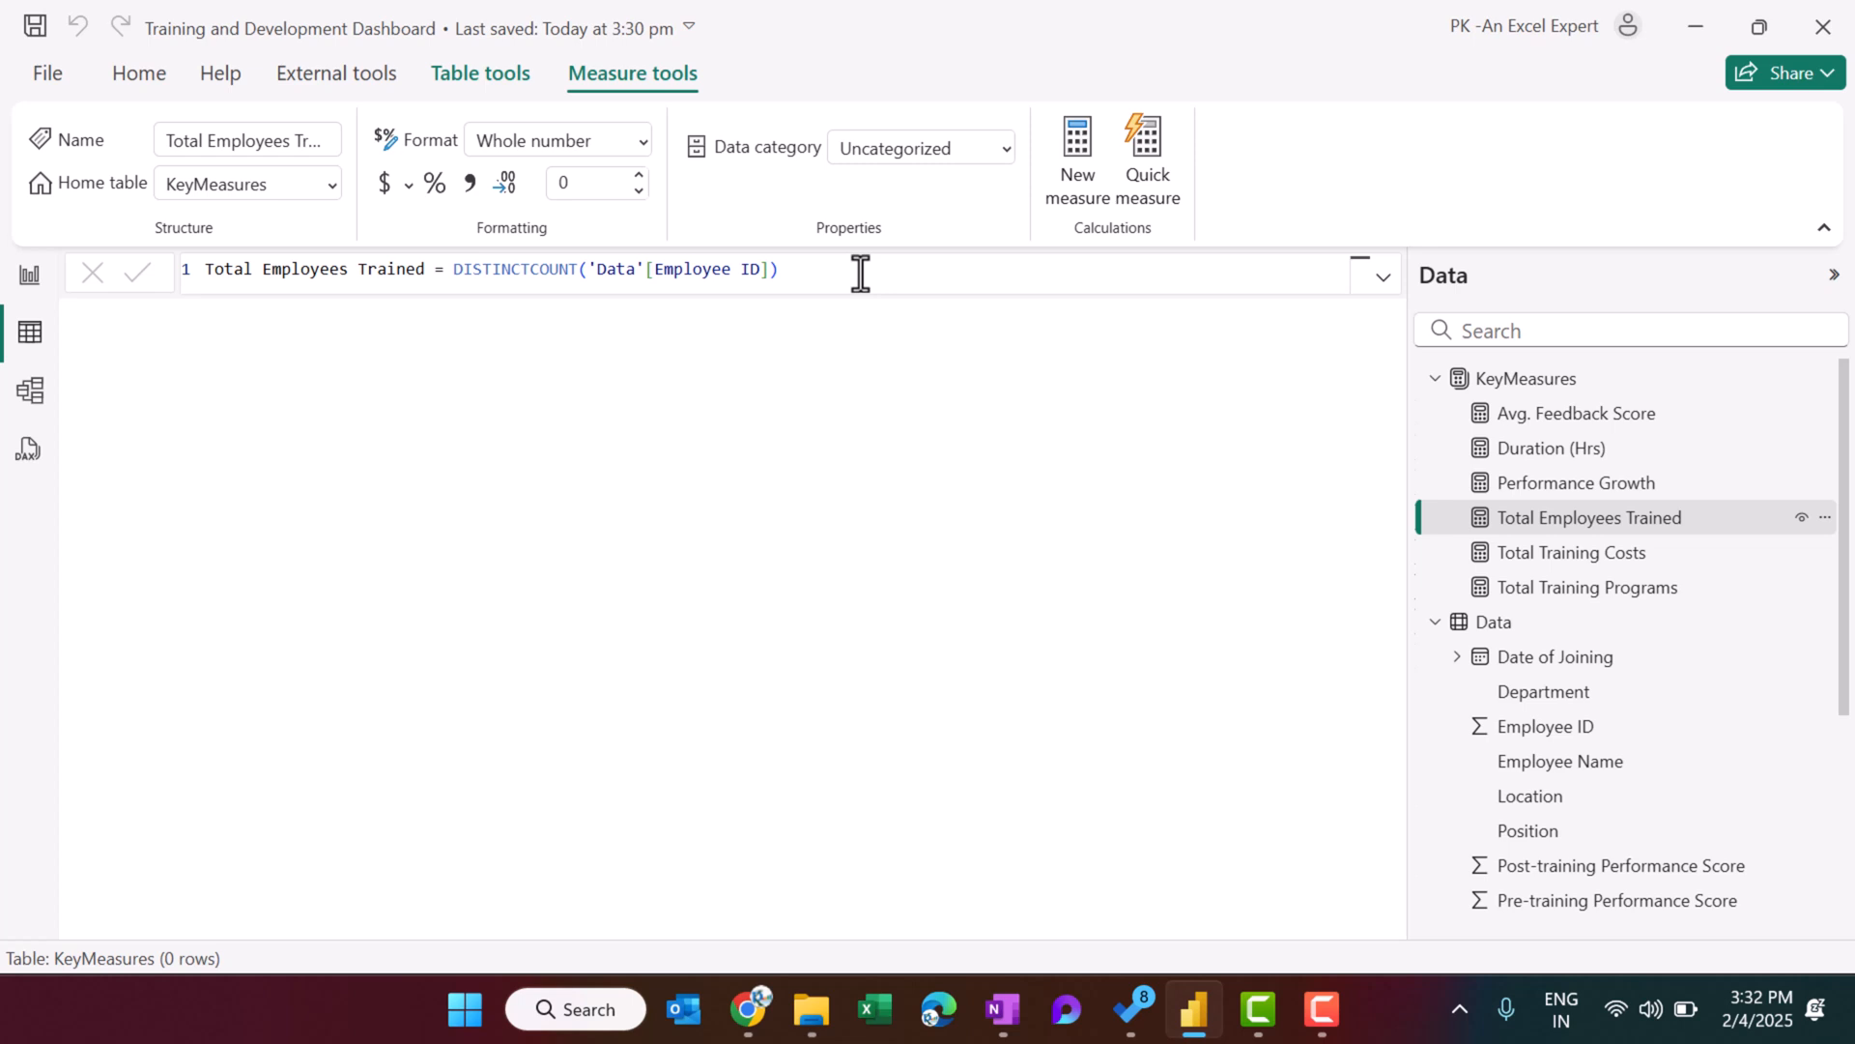
Examine the Performance Growth measure's Pre_Score and post_Score variables and its DIVIDE expression.
{"action": "left_click", "coordinate": [1570, 487]}
{"action": "left_click_drag", "start_coordinate": [253, 293], "coordinate": [375, 300]}
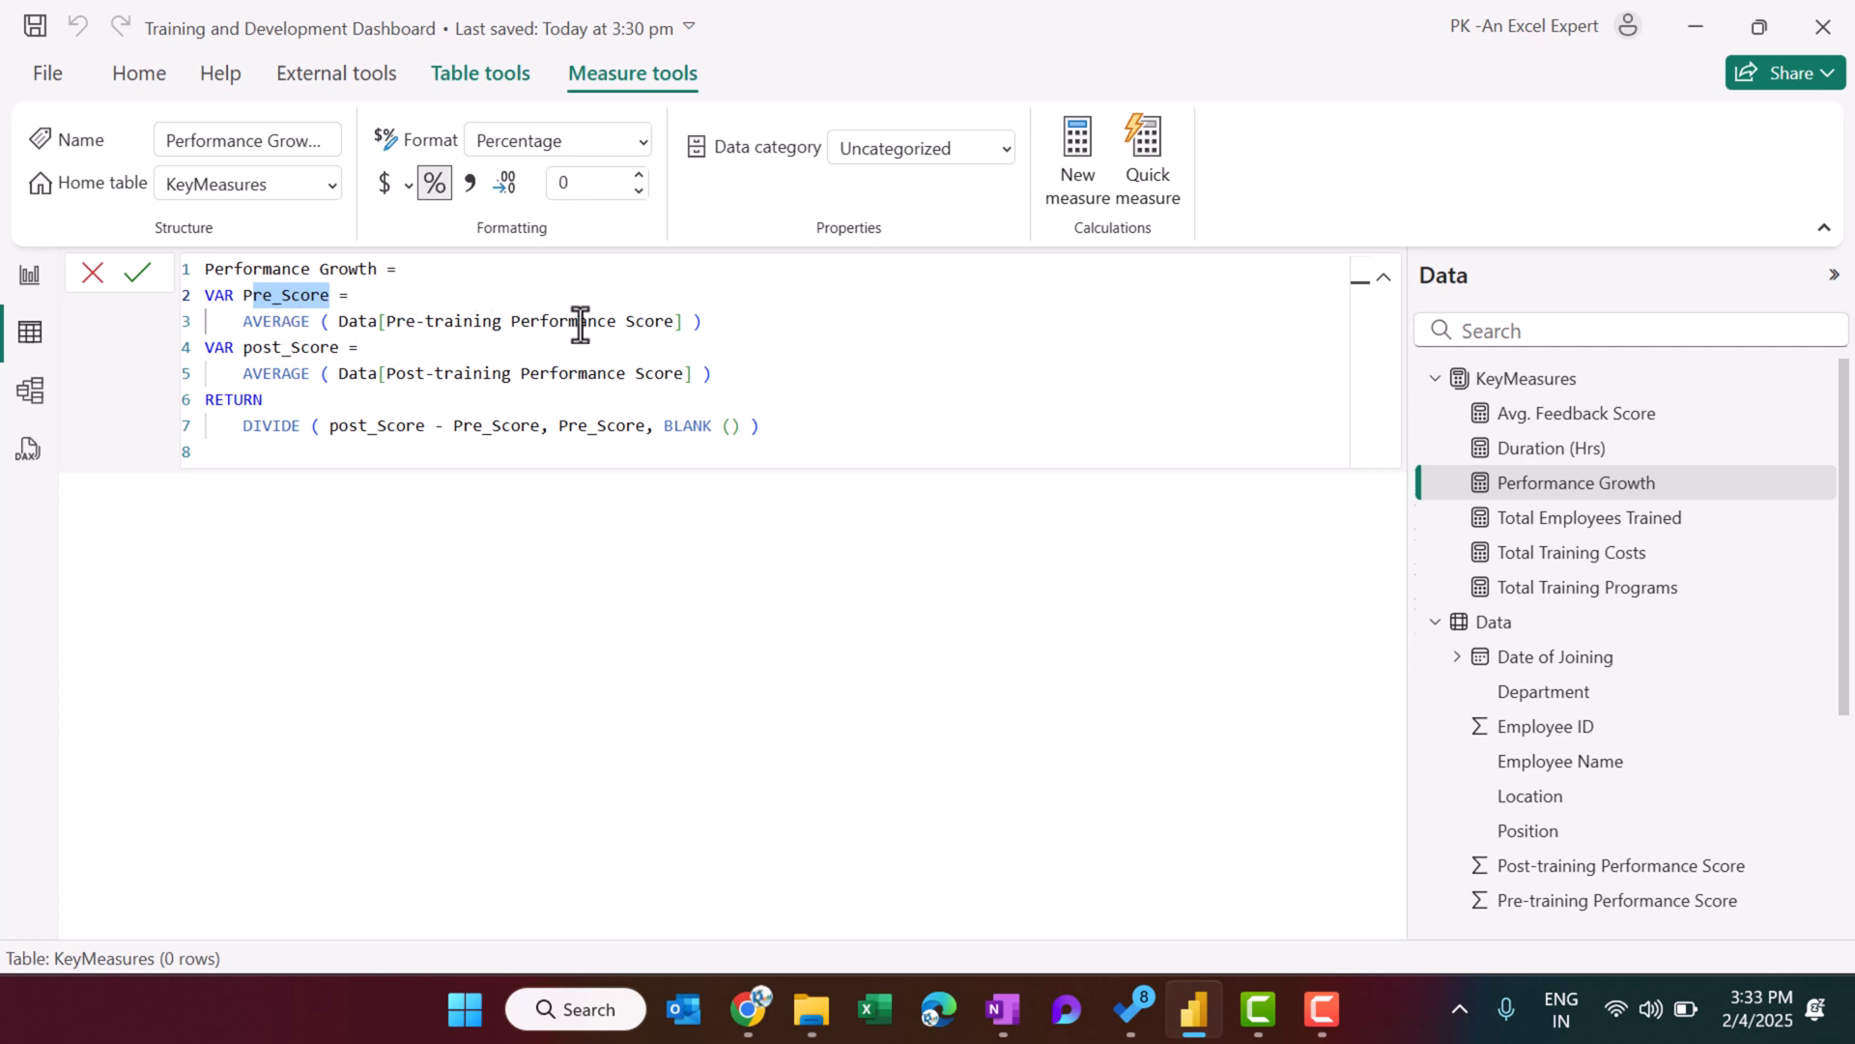
{"action": "left_click_drag", "start_coordinate": [720, 320], "coordinate": [777, 374]}
{"action": "double_click", "coordinate": [249, 348]}
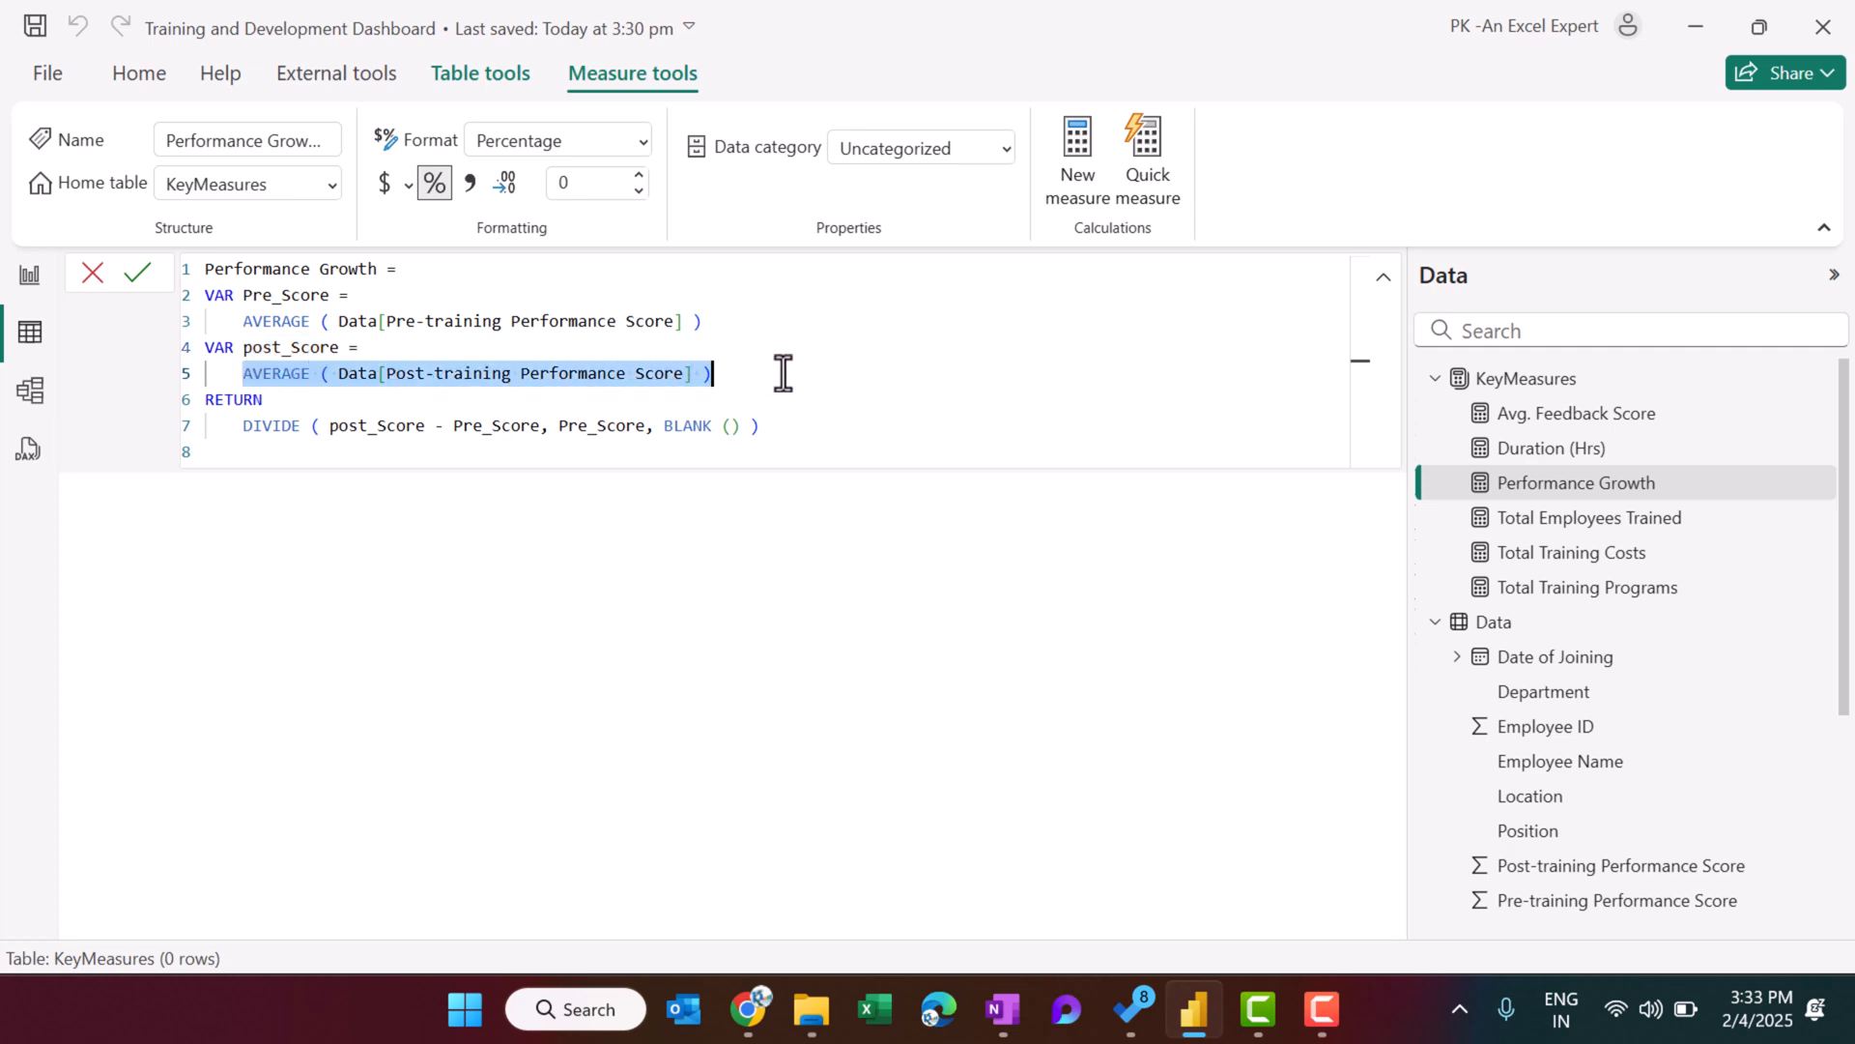
{"action": "left_click", "coordinate": [783, 373]}
{"action": "left_click", "coordinate": [268, 430]}
{"action": "left_click", "coordinate": [386, 426]}
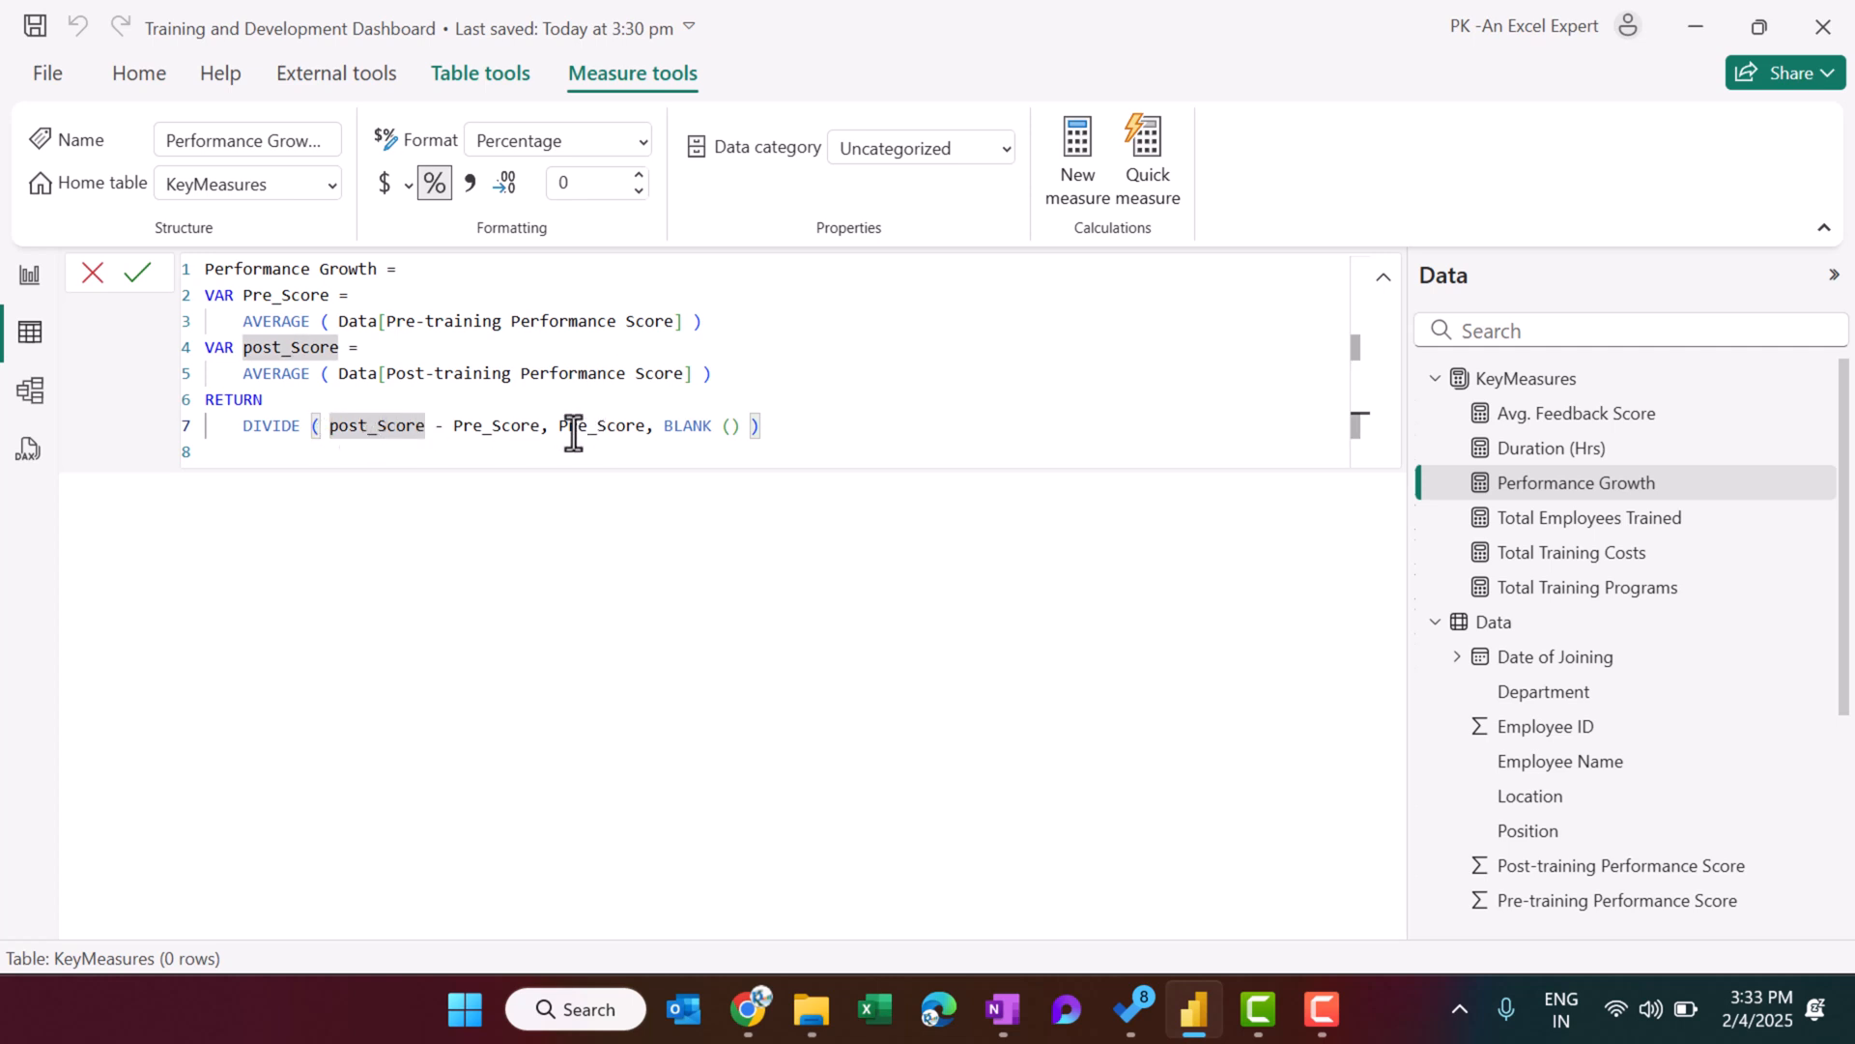
{"action": "double_click", "coordinate": [605, 425]}
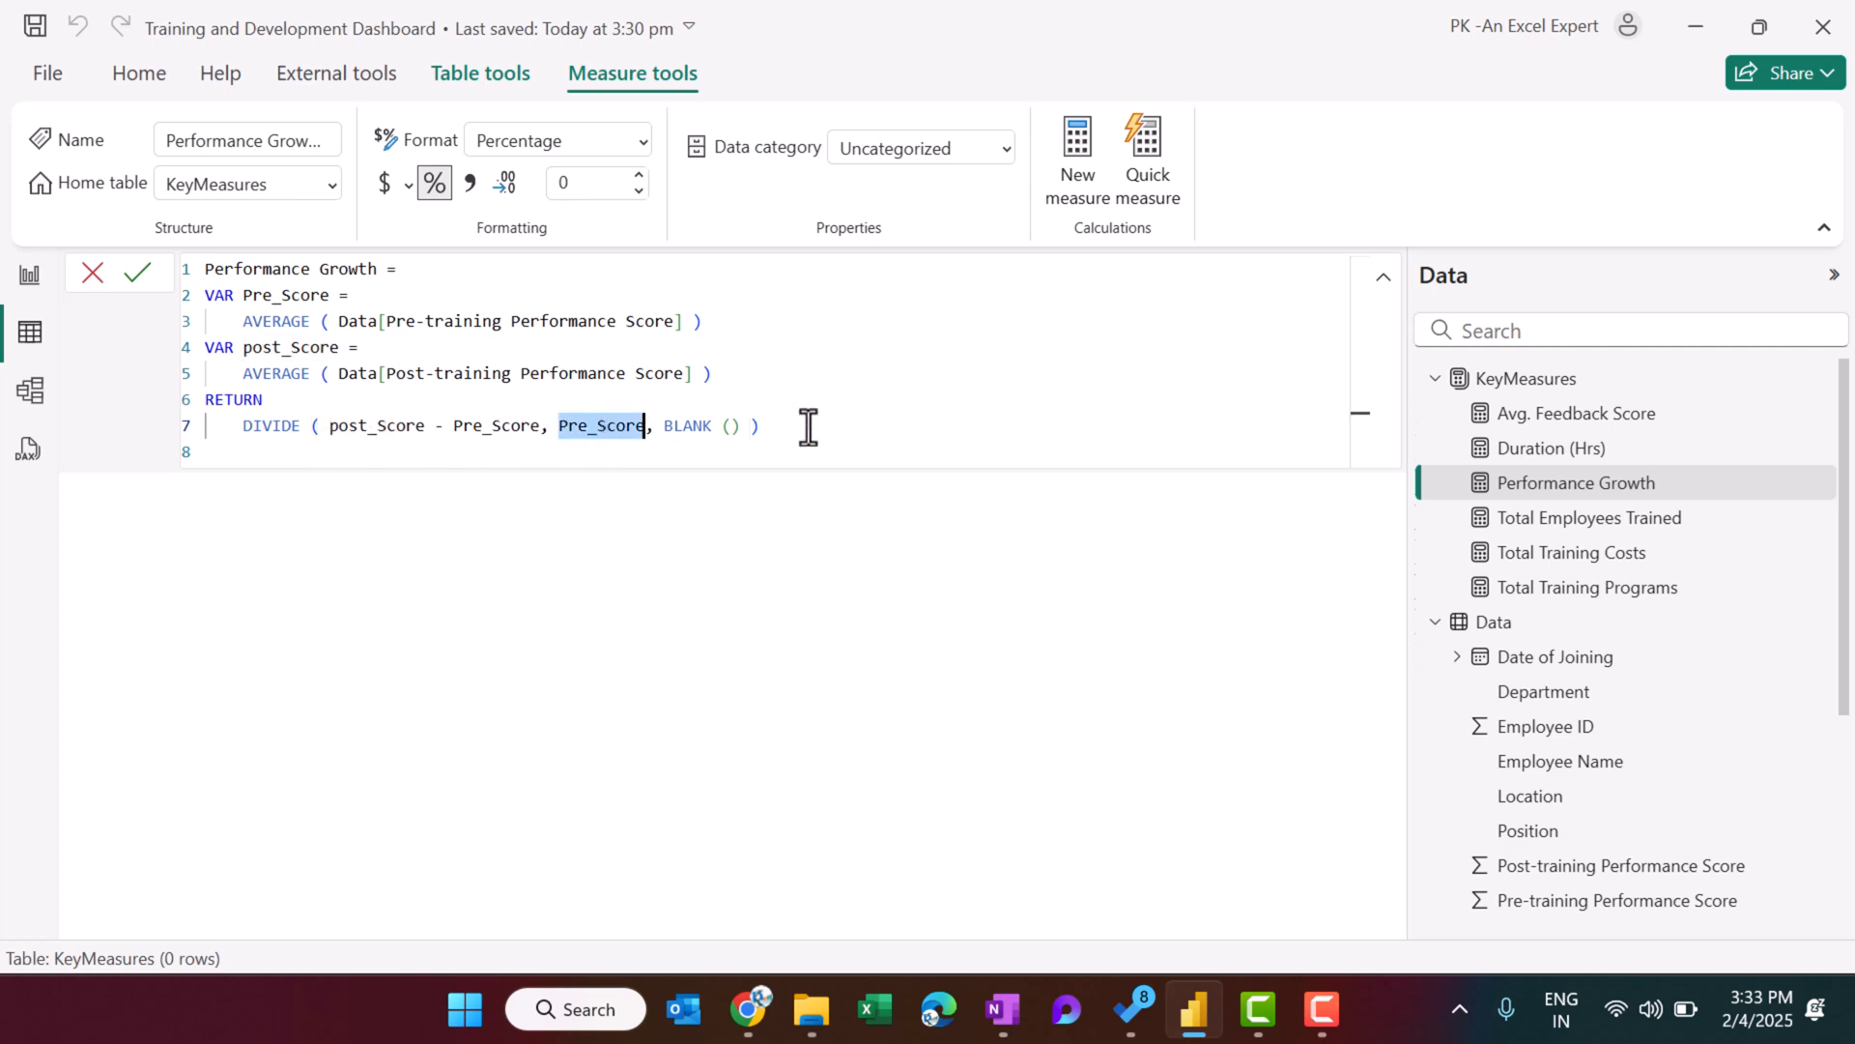
Review the formulas of the Duration (Hrs) and Avg. Feedback Score measures.
{"action": "left_click", "coordinate": [1563, 451]}
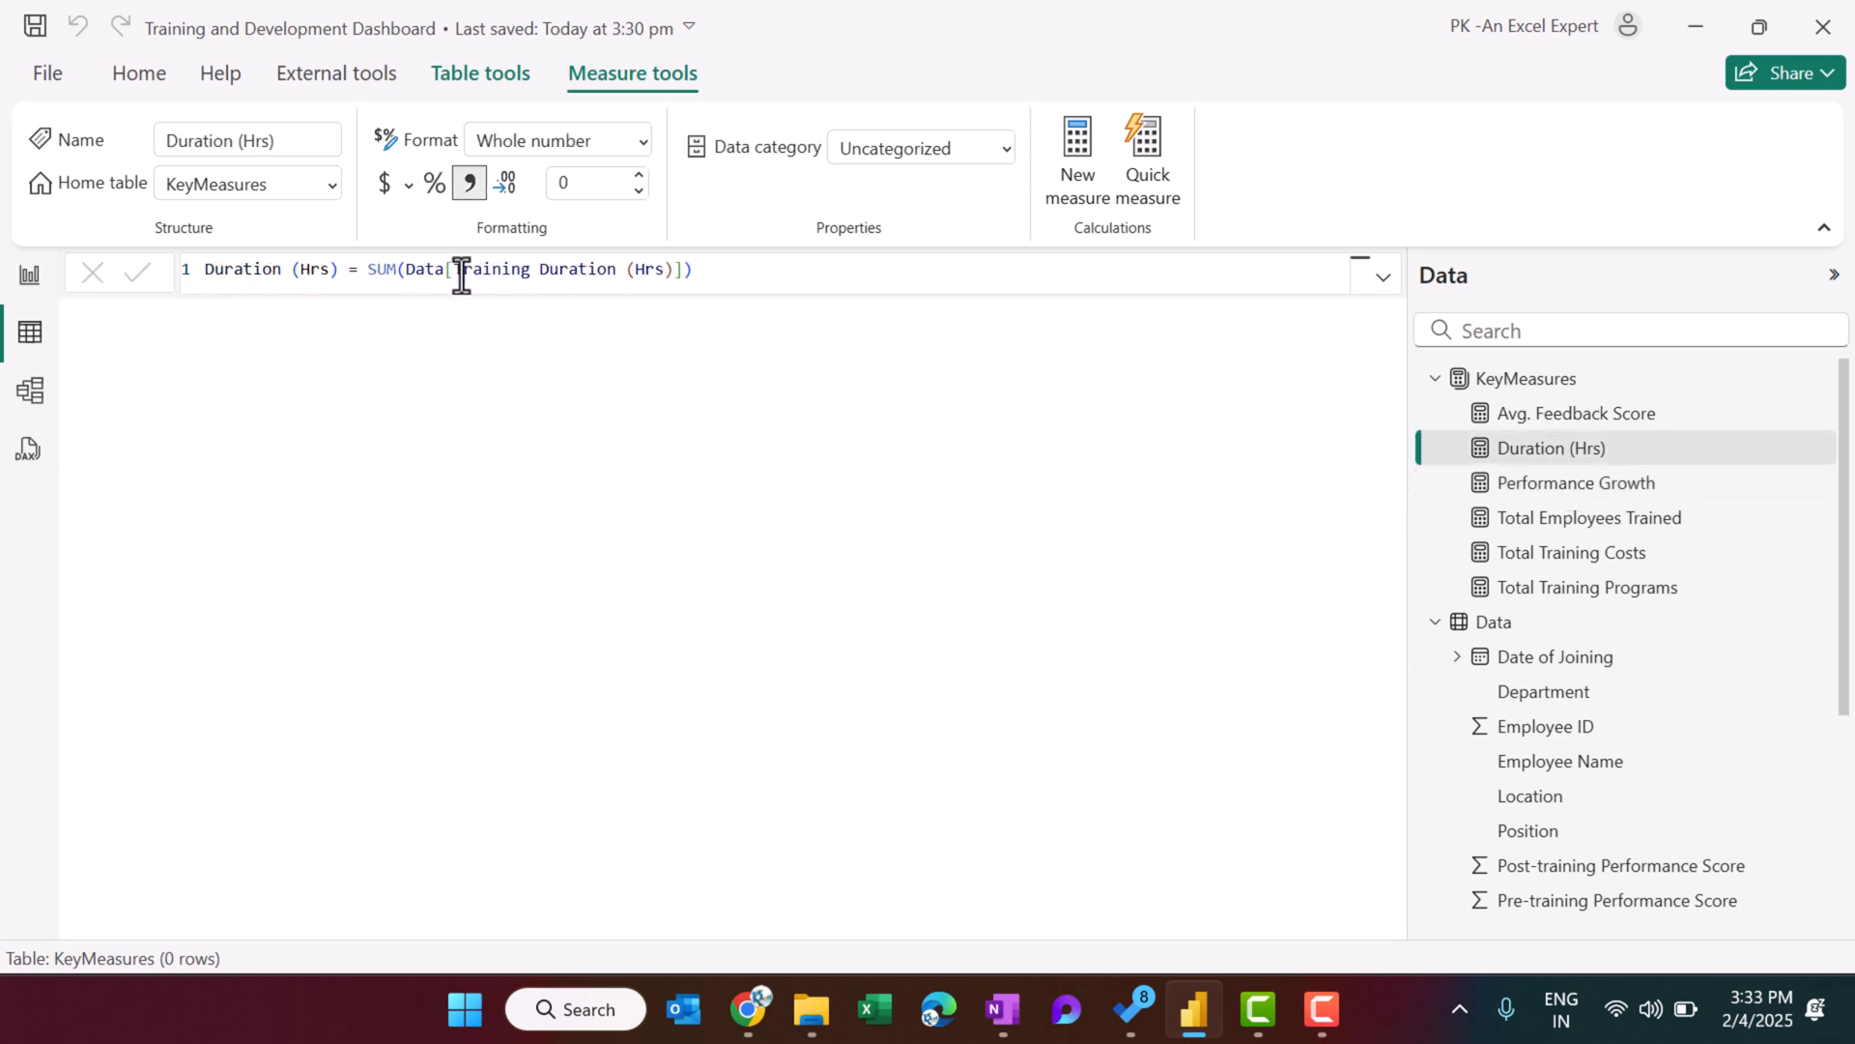
{"action": "left_click_drag", "start_coordinate": [431, 272], "coordinate": [673, 271]}
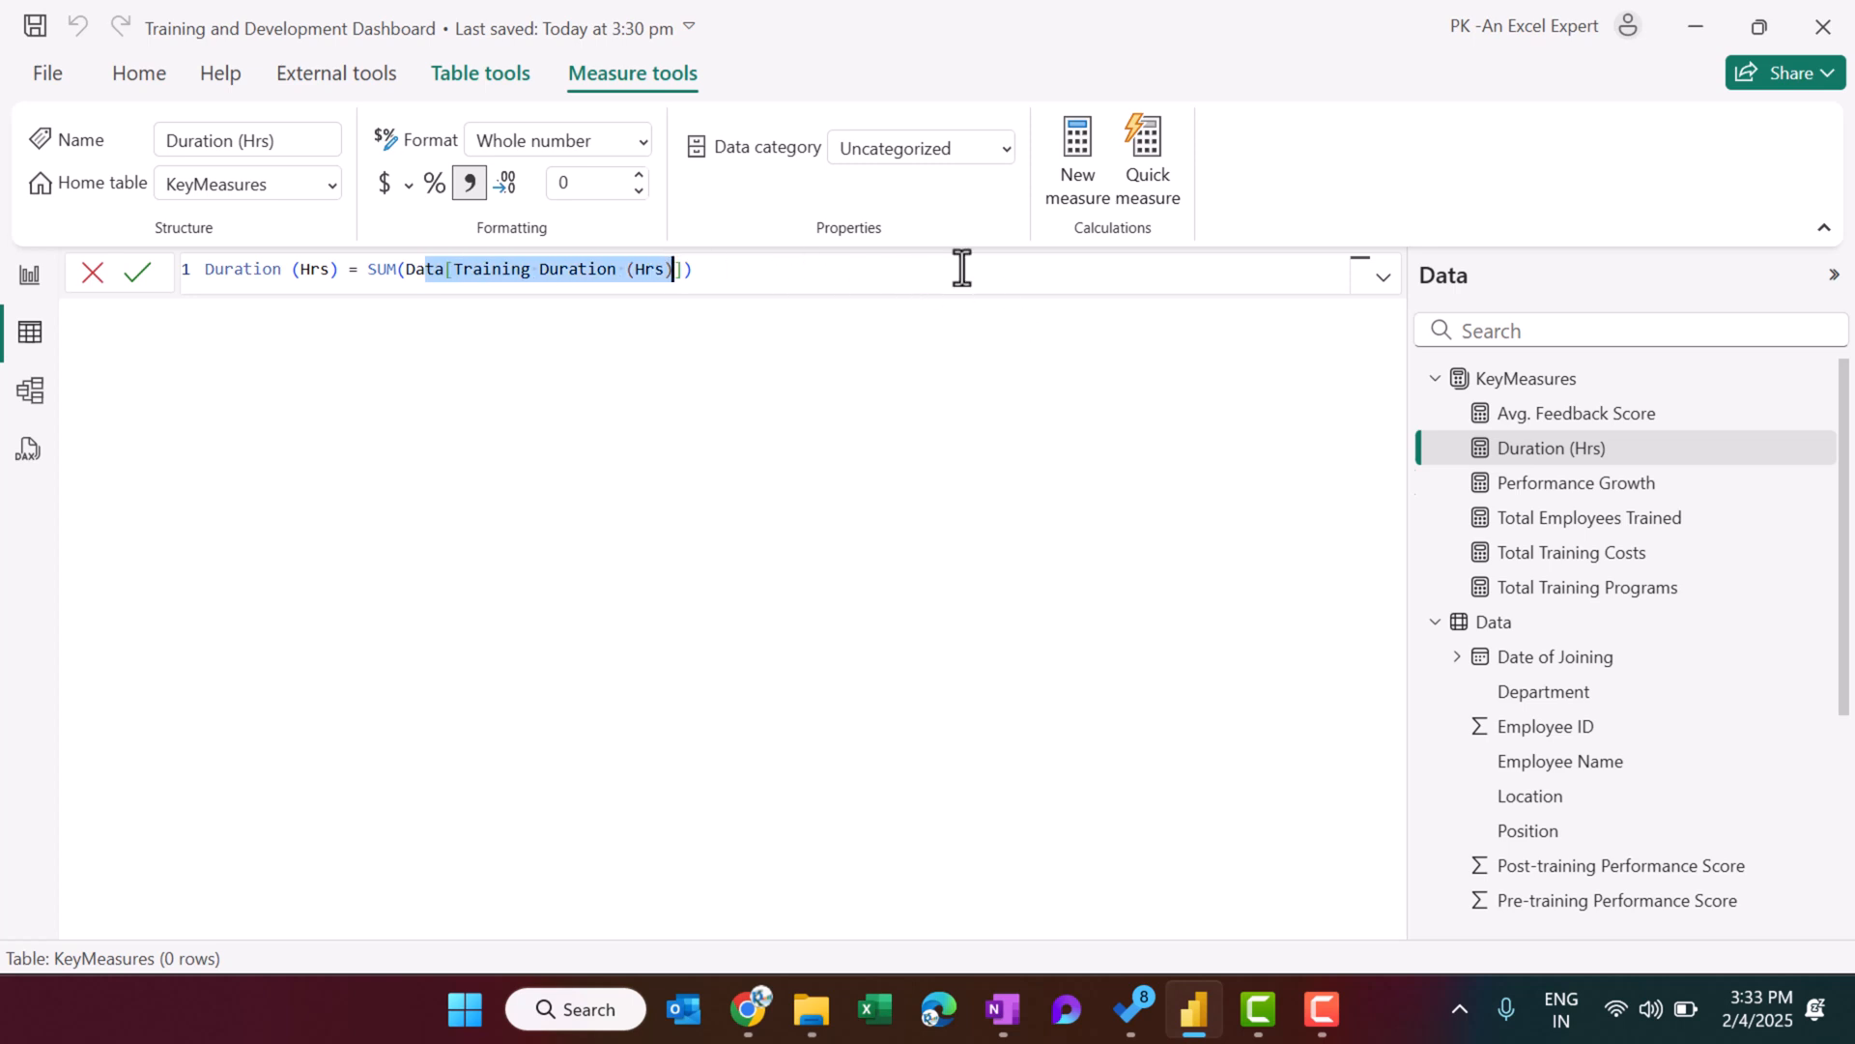
{"action": "left_click", "coordinate": [1599, 421]}
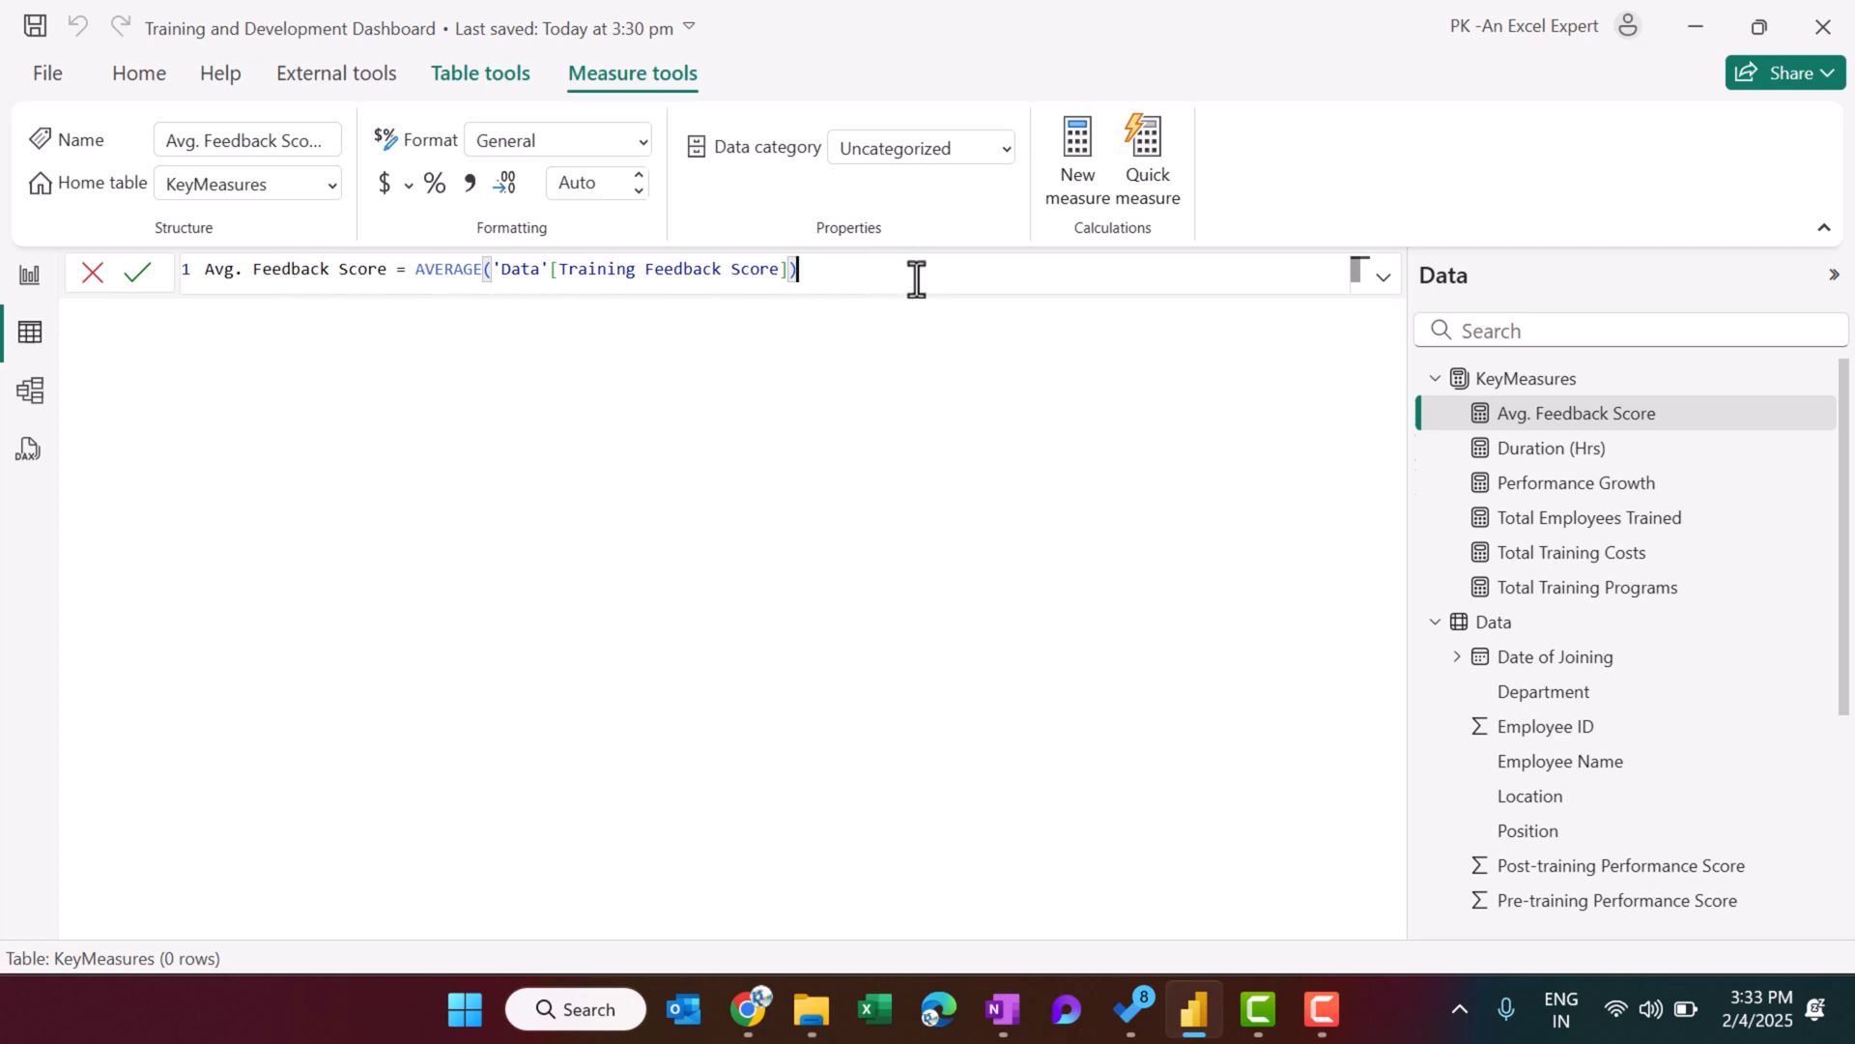
Return to the report's Overview page and inspect which KeyMeasures fields feed the KPI cards, from Total Employees Trained to Total Training Costs.
{"action": "left_click", "coordinate": [30, 276]}
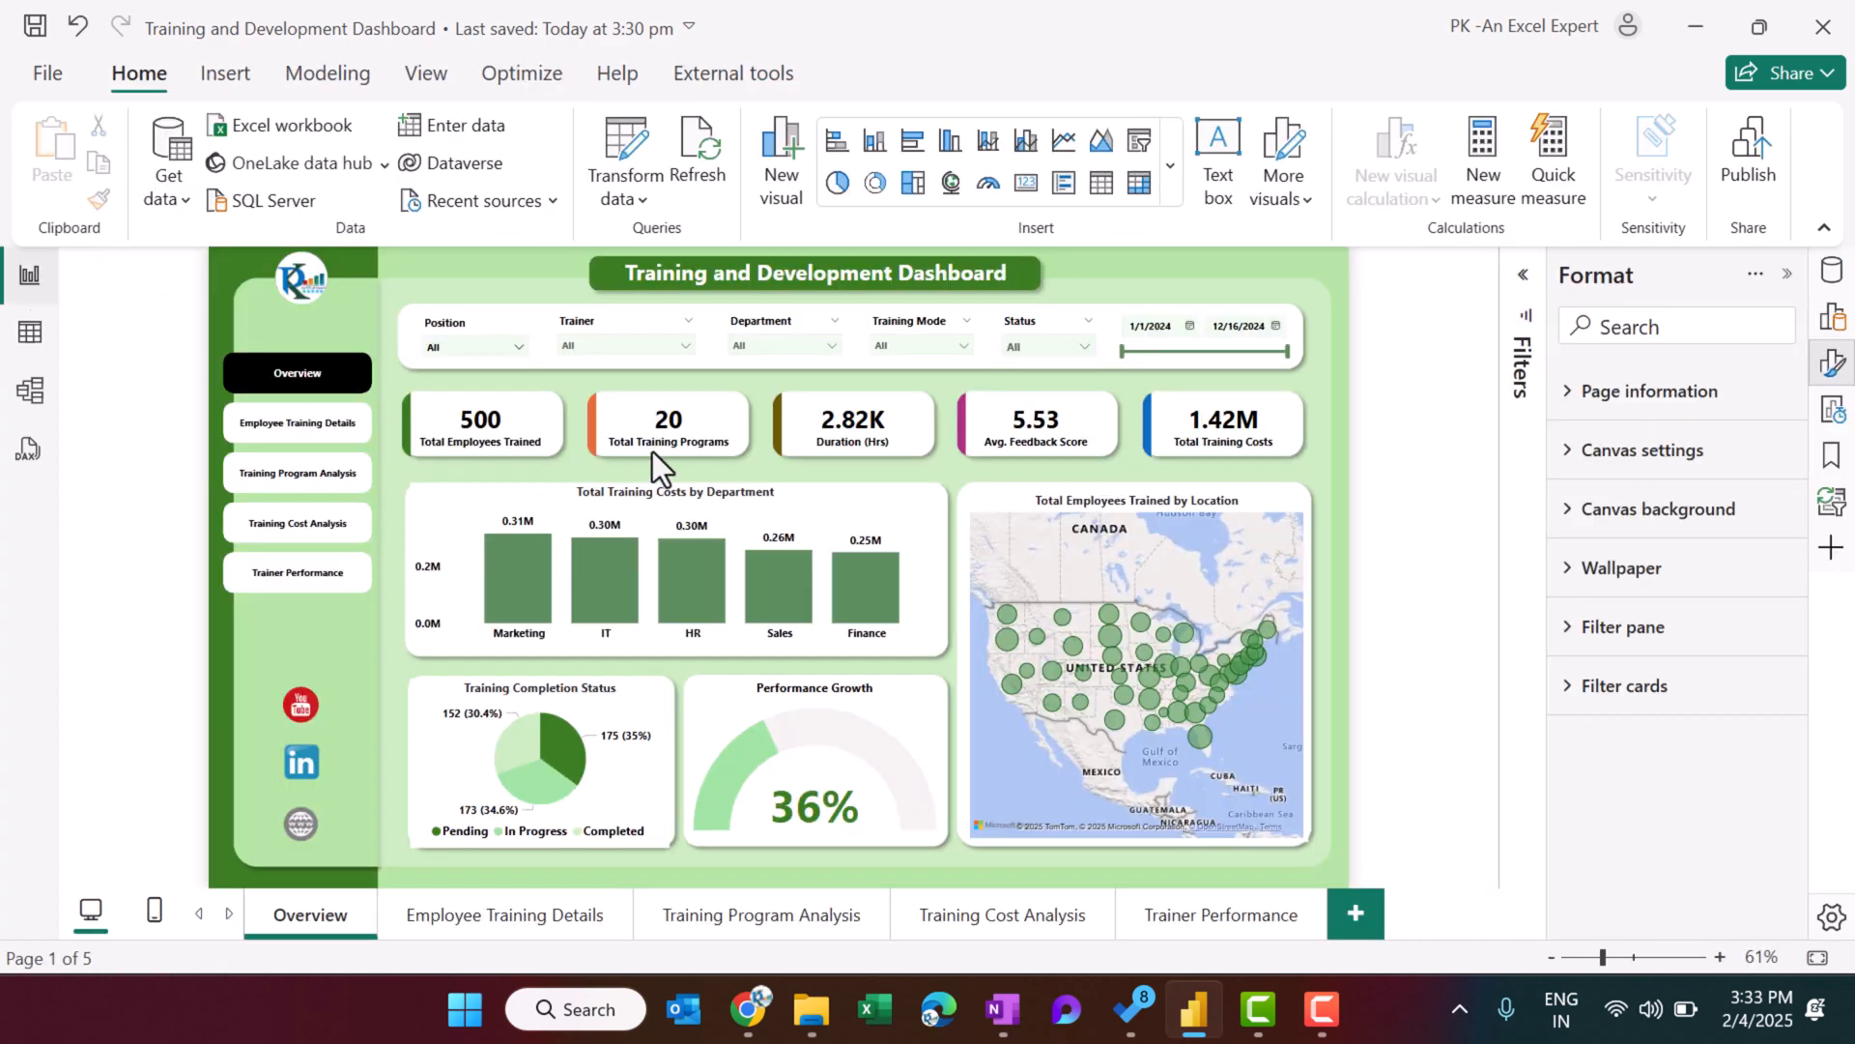
{"action": "left_click", "coordinate": [525, 418]}
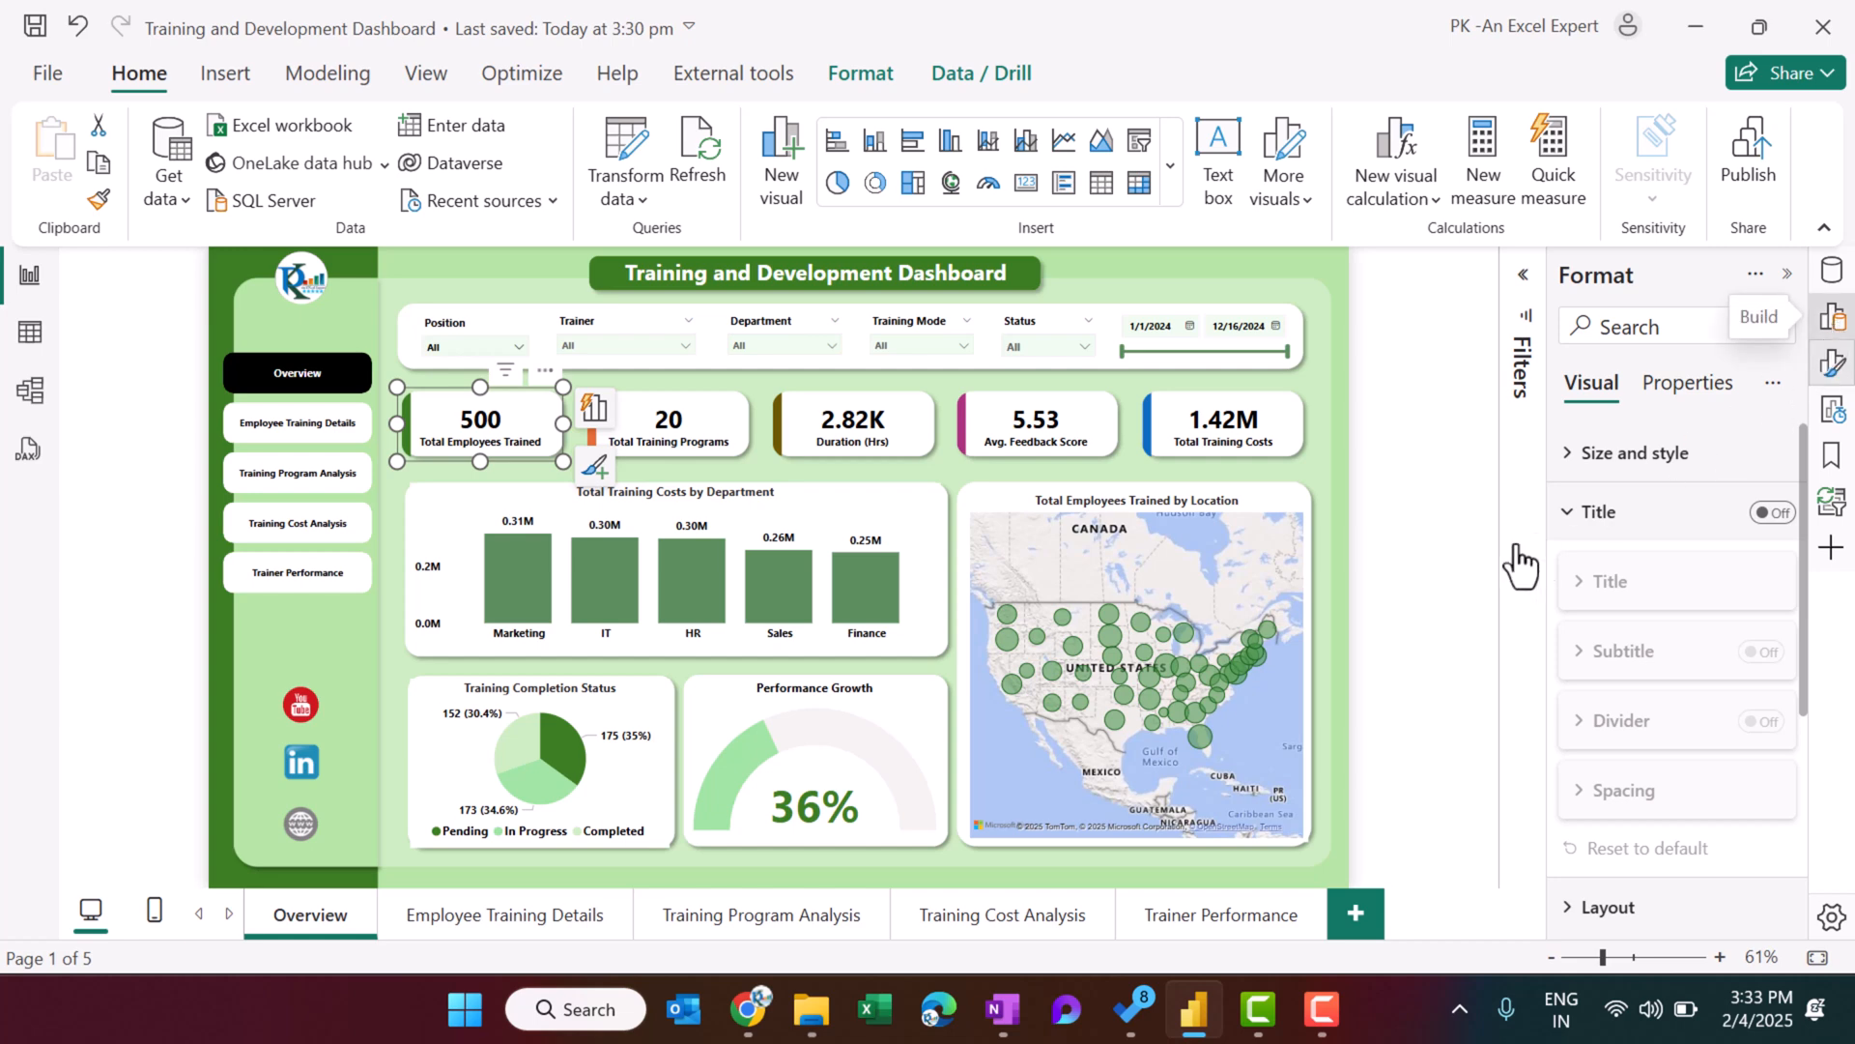
{"action": "left_click", "coordinate": [1833, 317]}
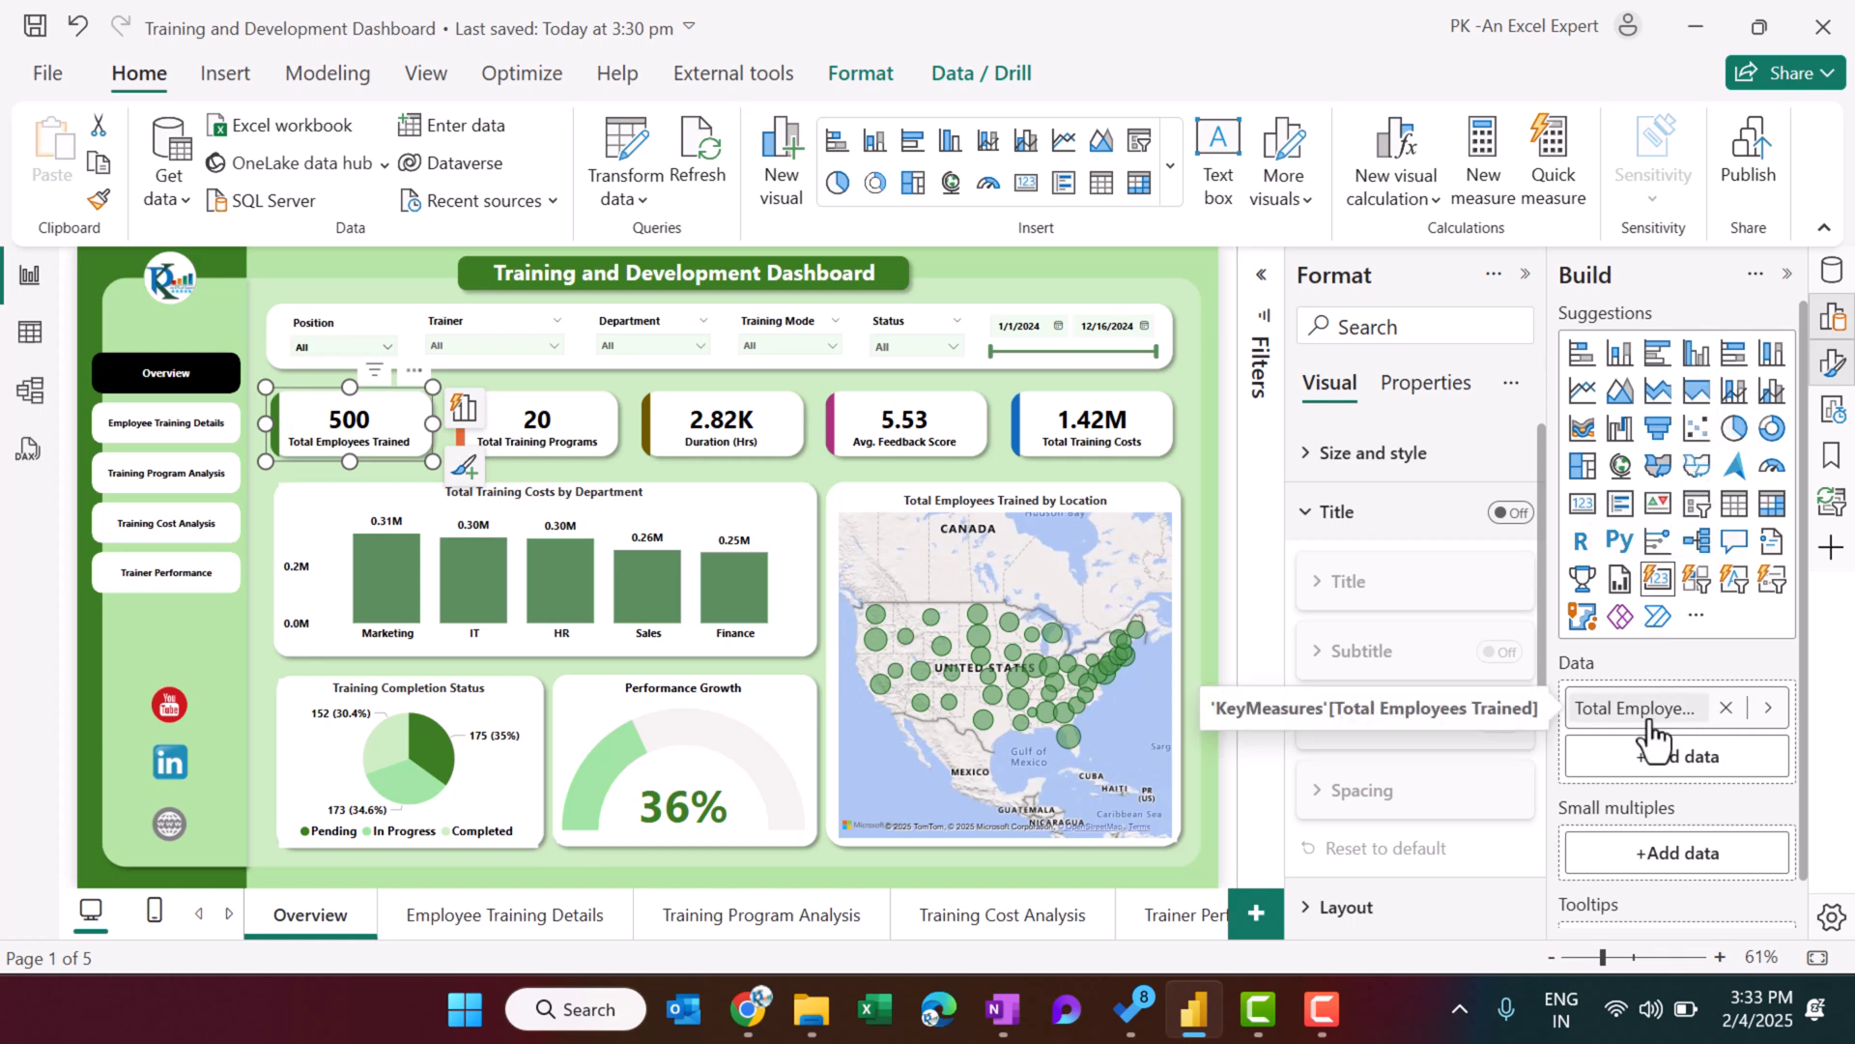
{"action": "left_click", "coordinate": [1526, 276]}
{"action": "left_click", "coordinate": [1832, 272]}
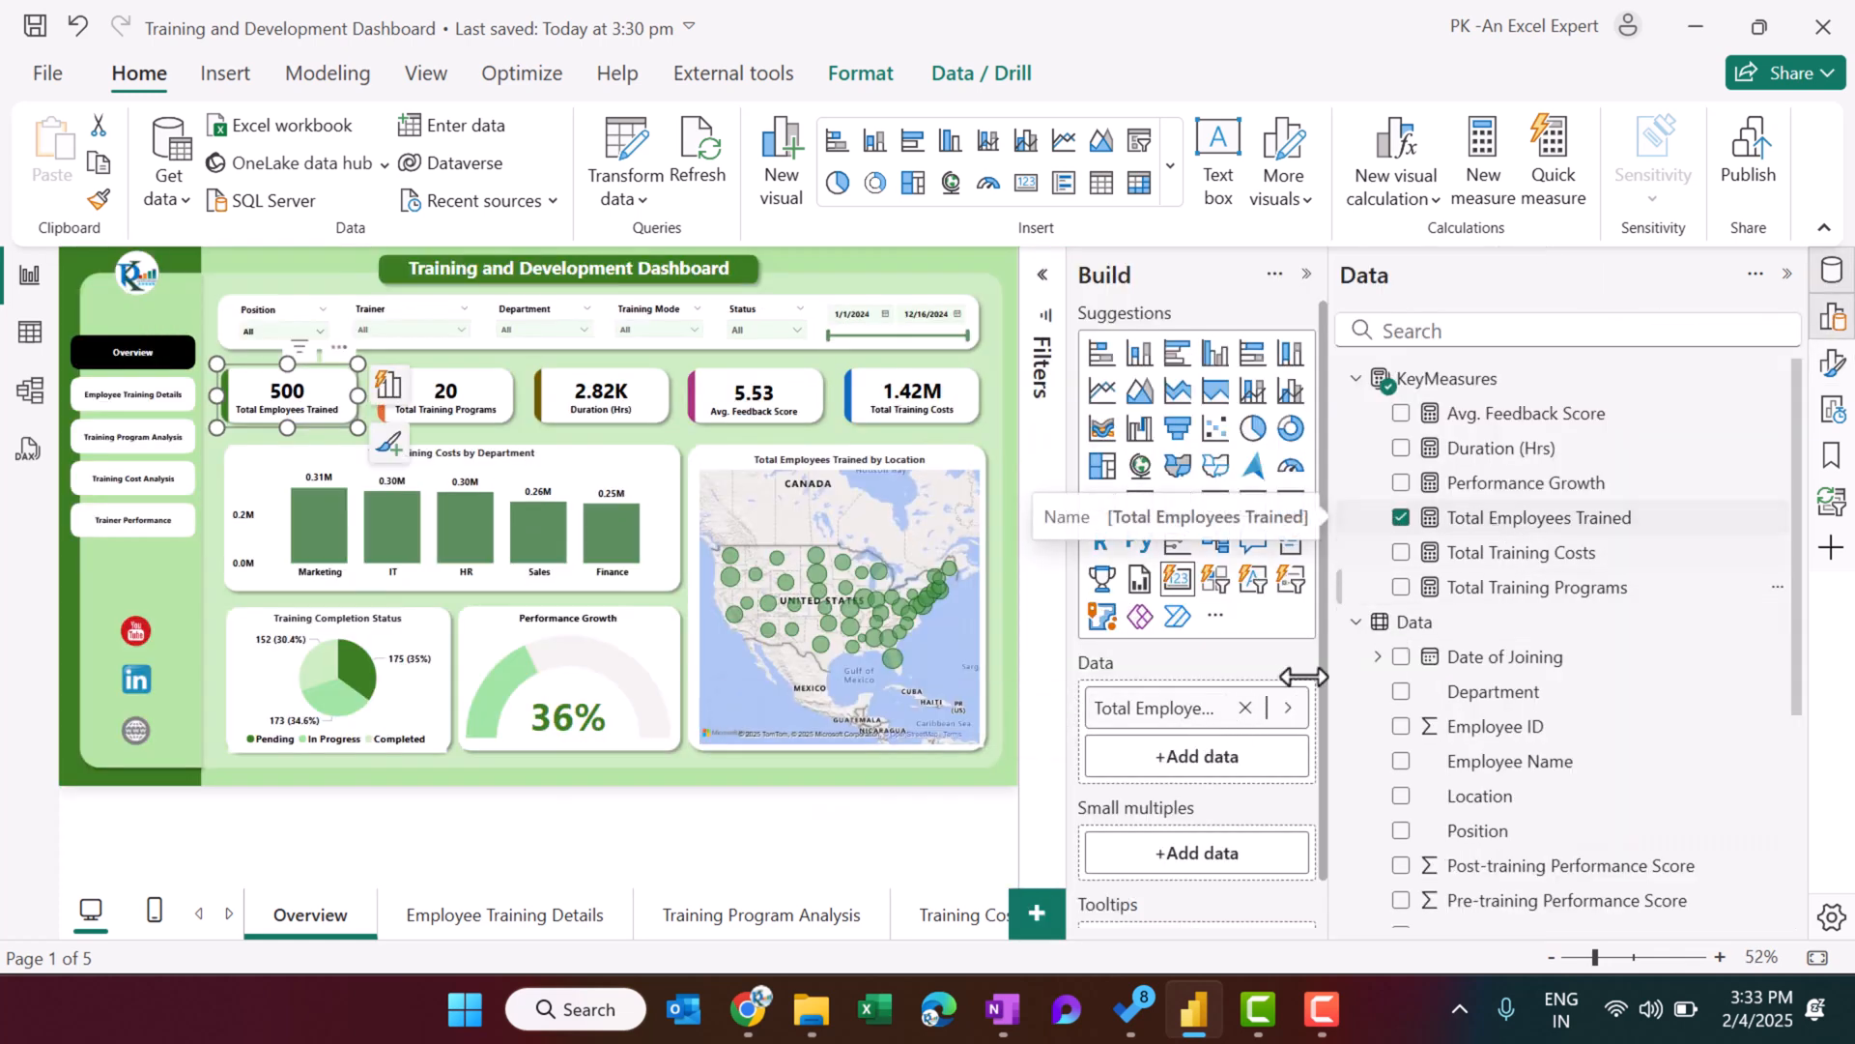
{"action": "left_click", "coordinate": [478, 406]}
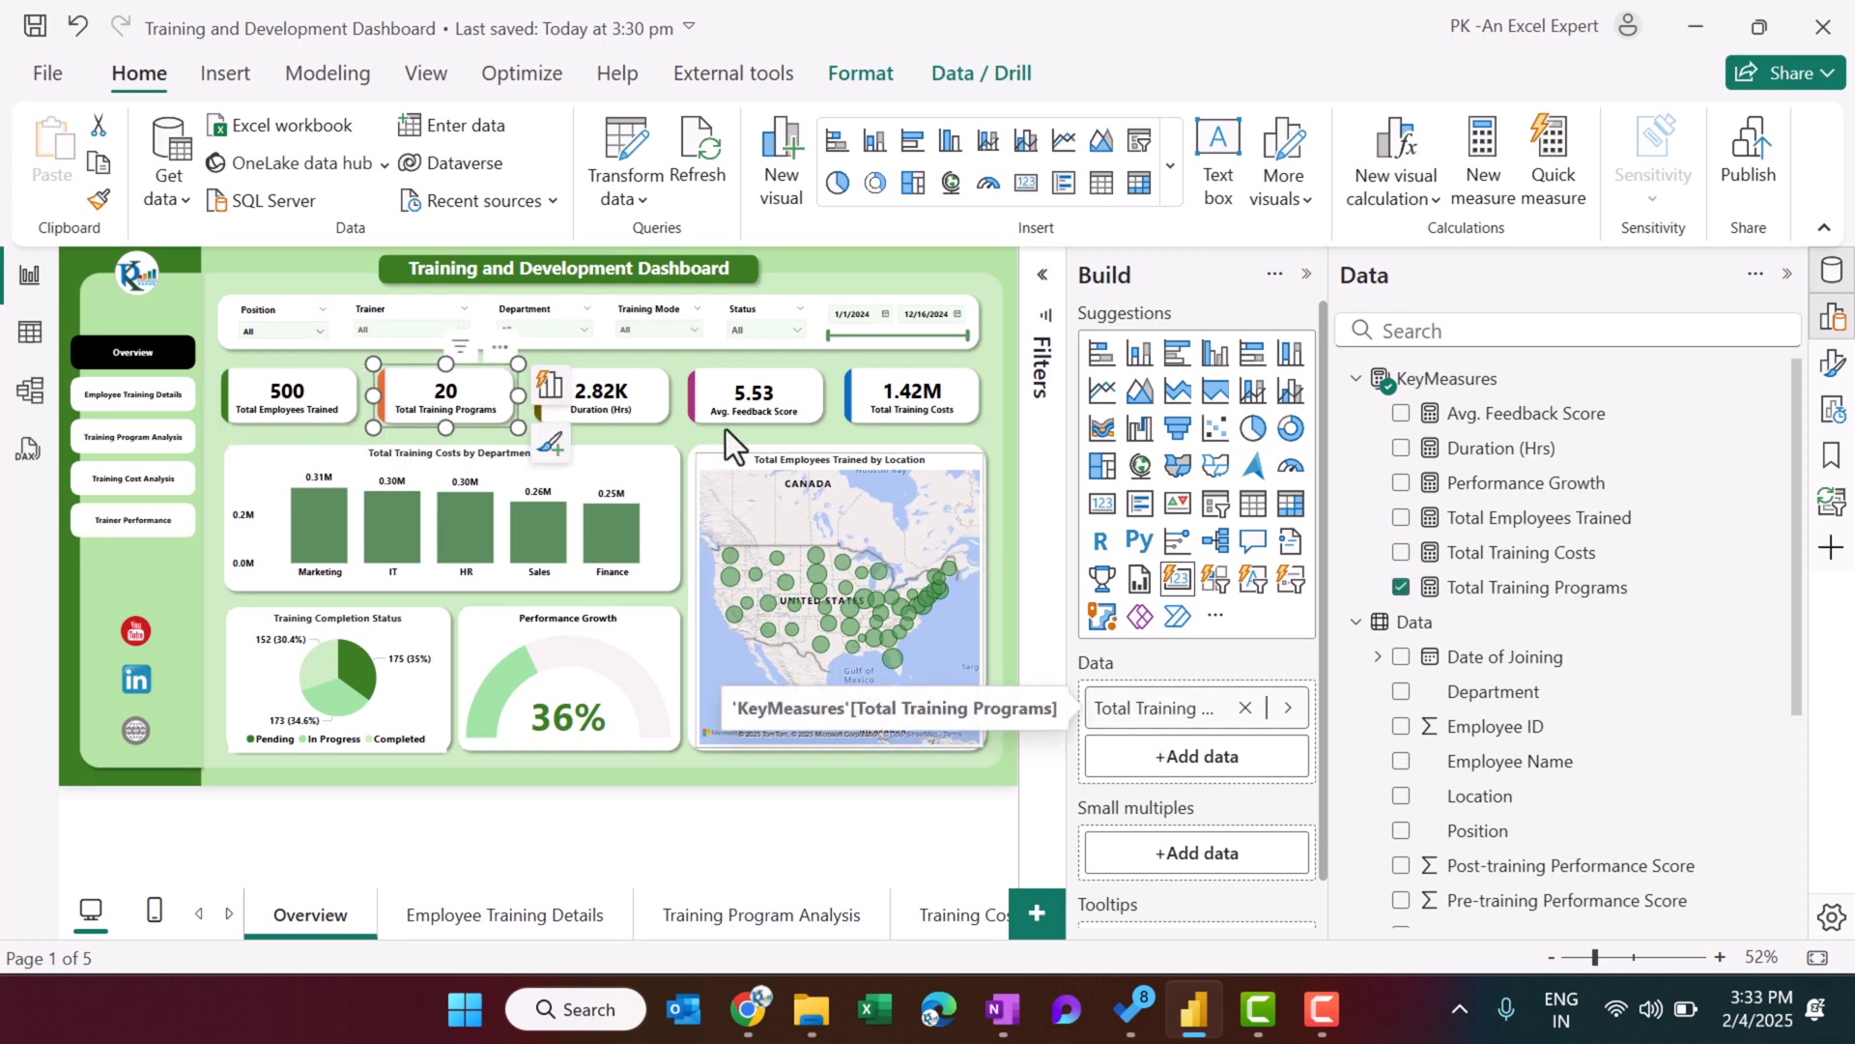
{"action": "left_click", "coordinate": [628, 401]}
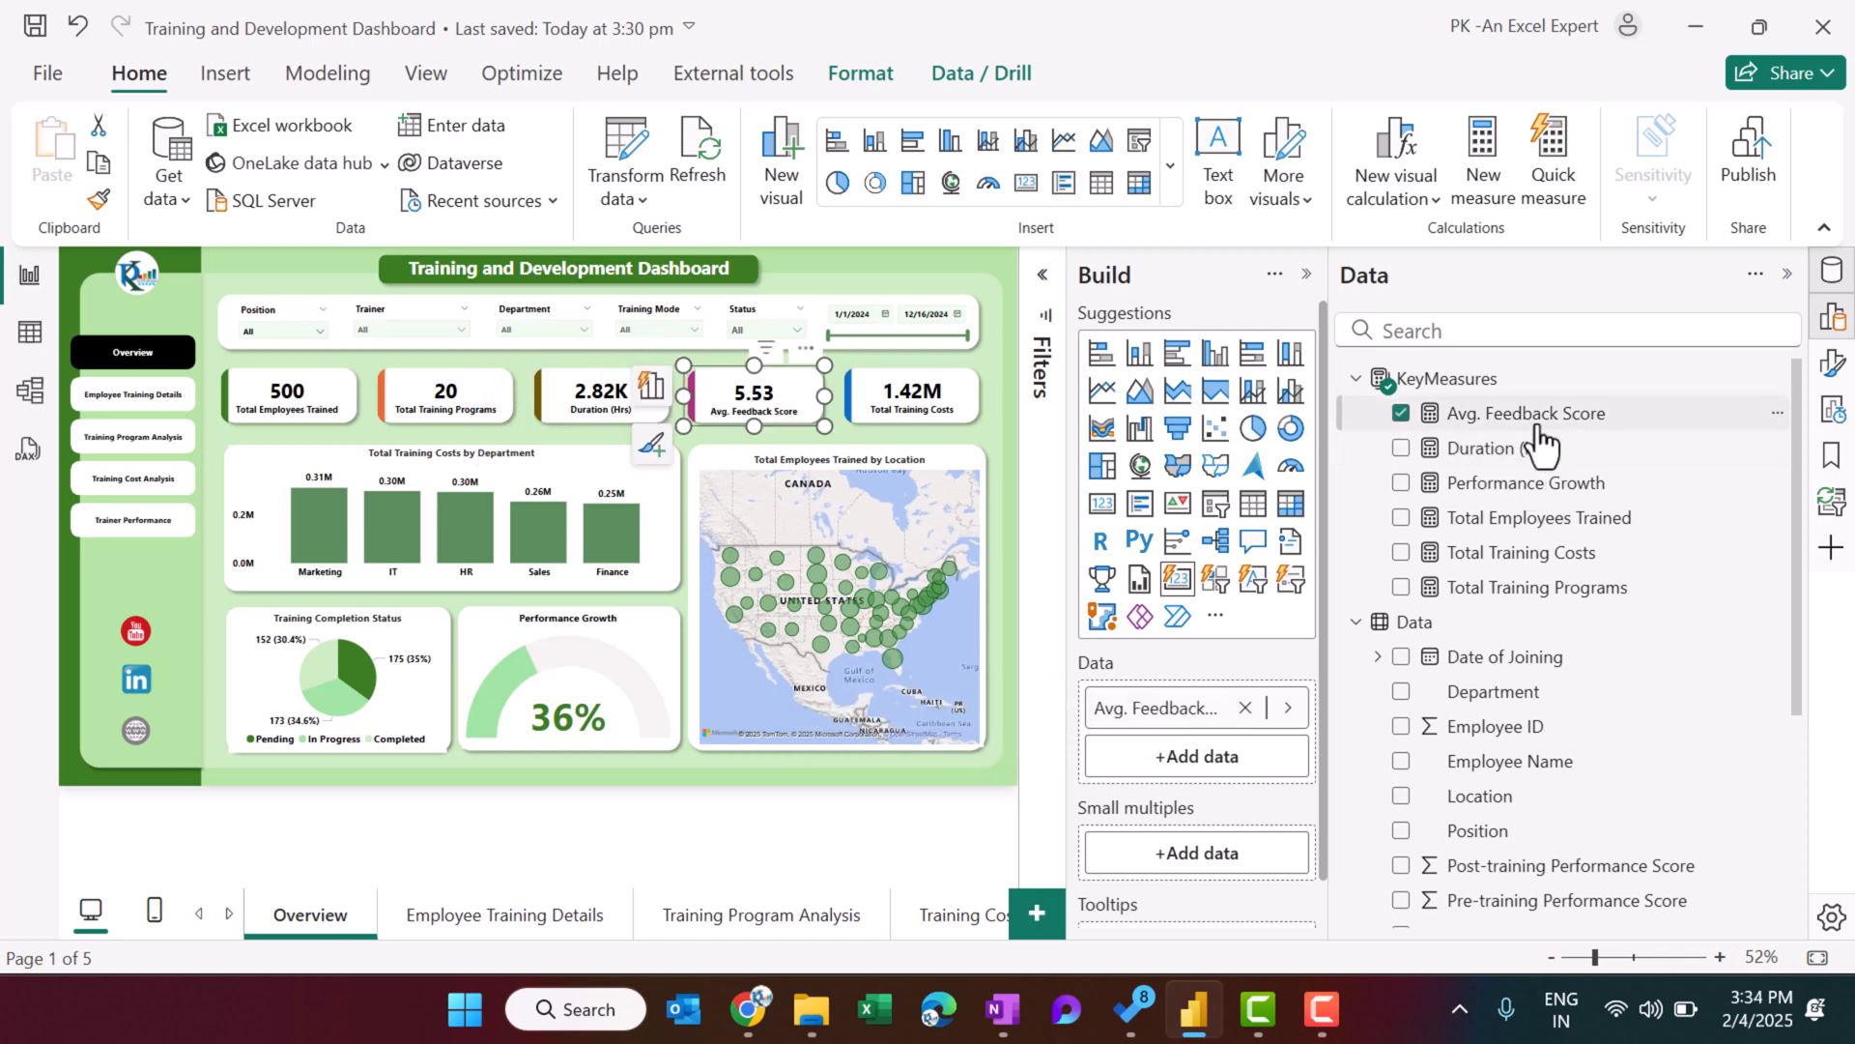
{"action": "left_click", "coordinate": [952, 402]}
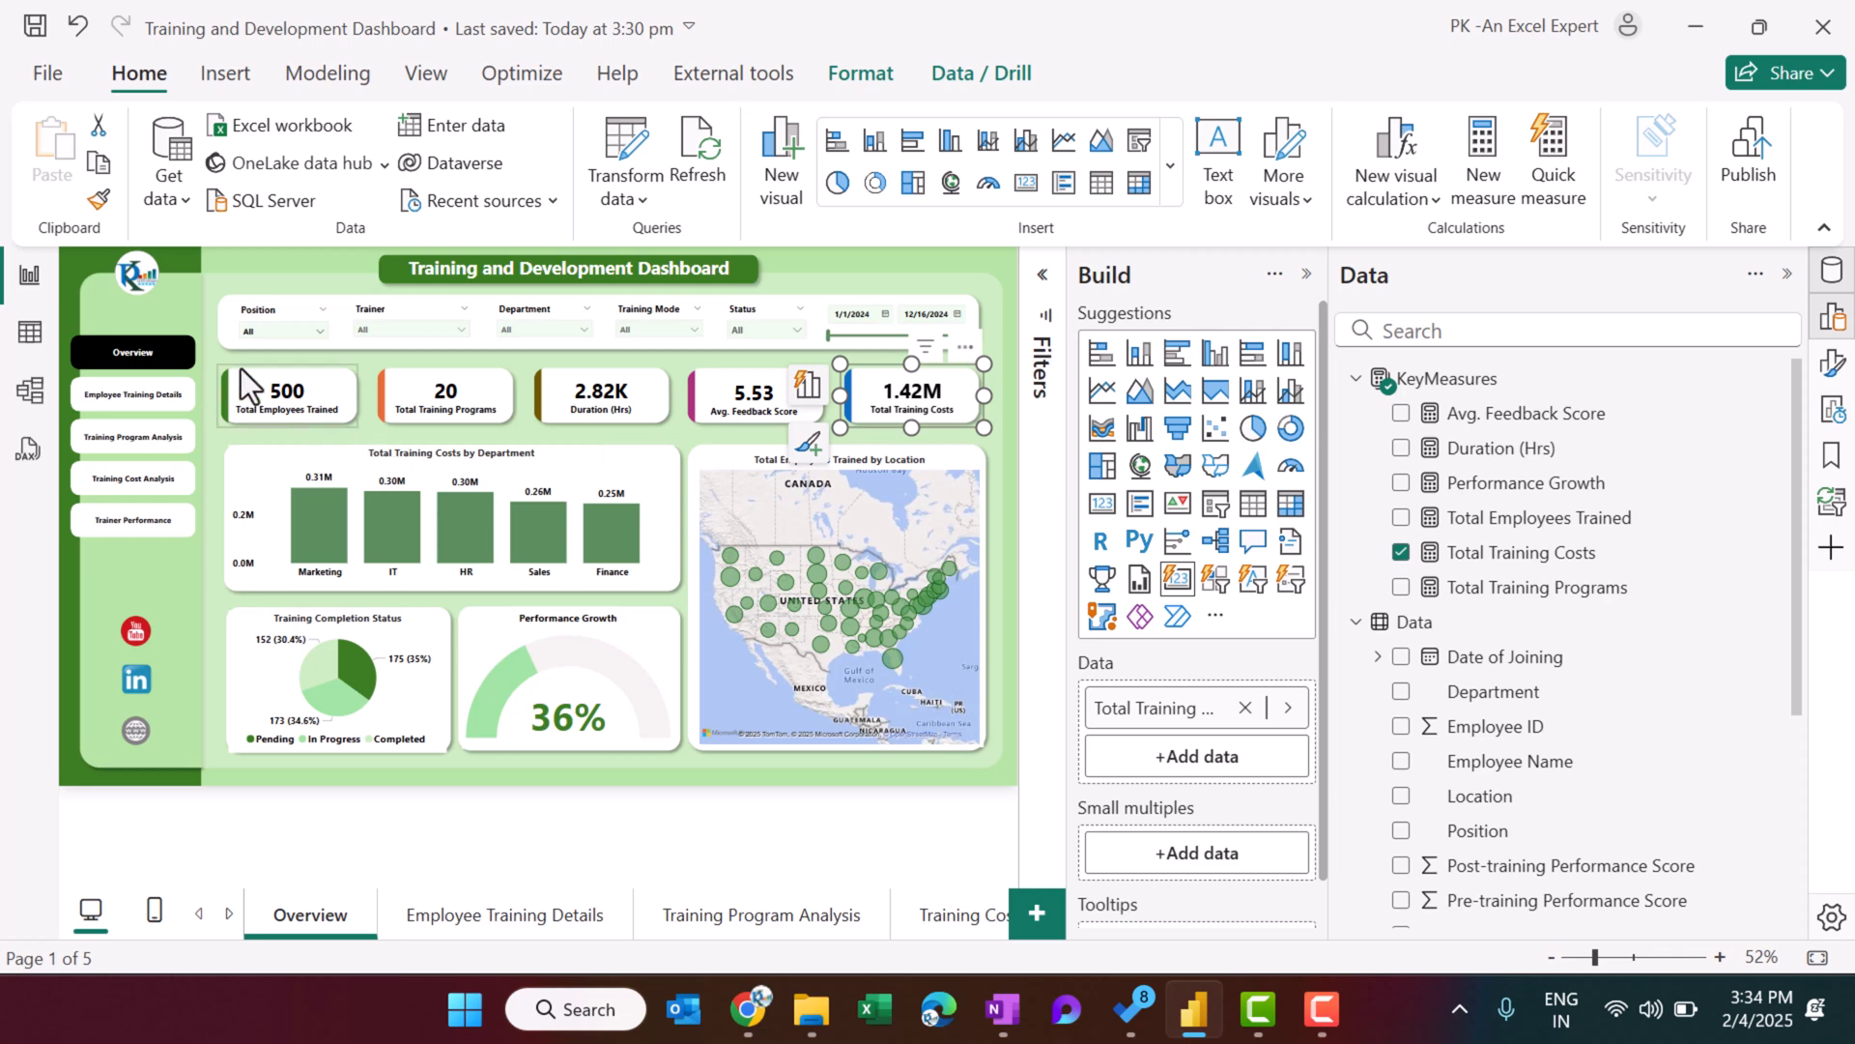
Select the page navigation buttons, show the Navigator button types available for insertion, and dismiss them without inserting anything.
{"action": "left_click", "coordinate": [185, 503]}
{"action": "left_click", "coordinate": [230, 81]}
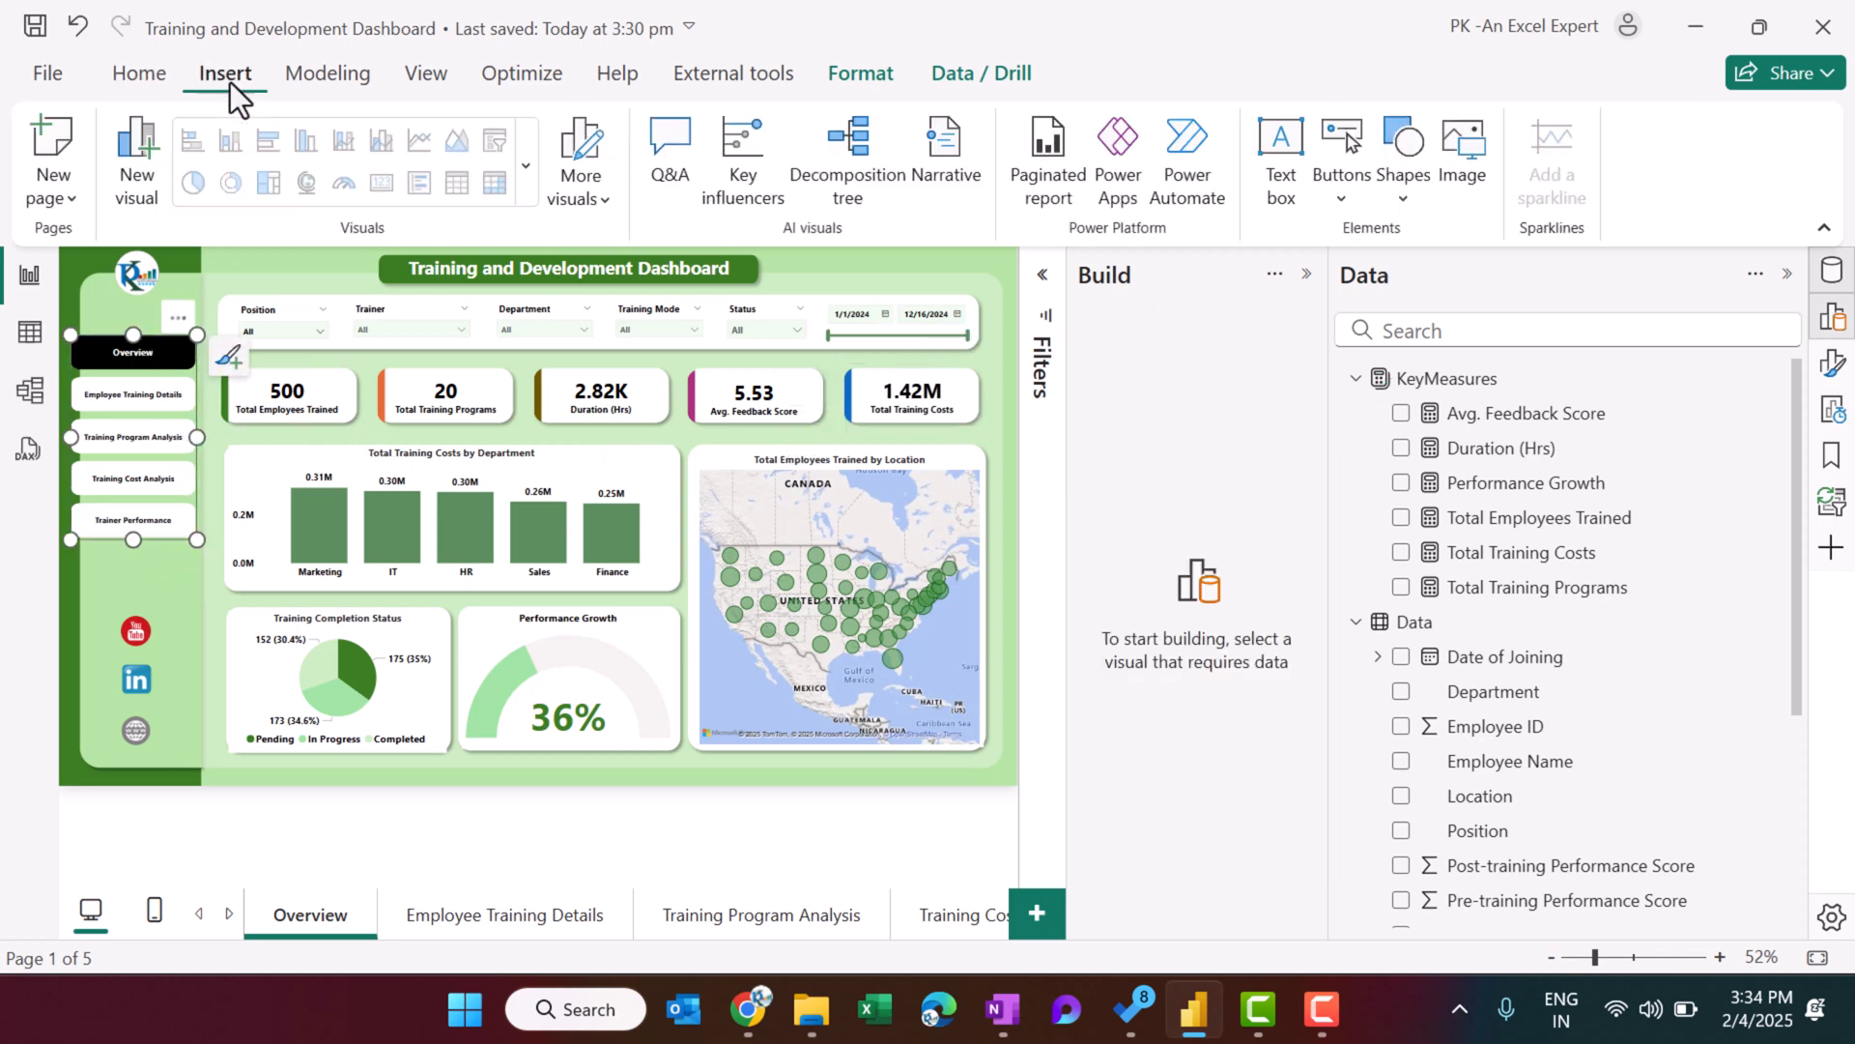
{"action": "left_click", "coordinate": [1354, 200]}
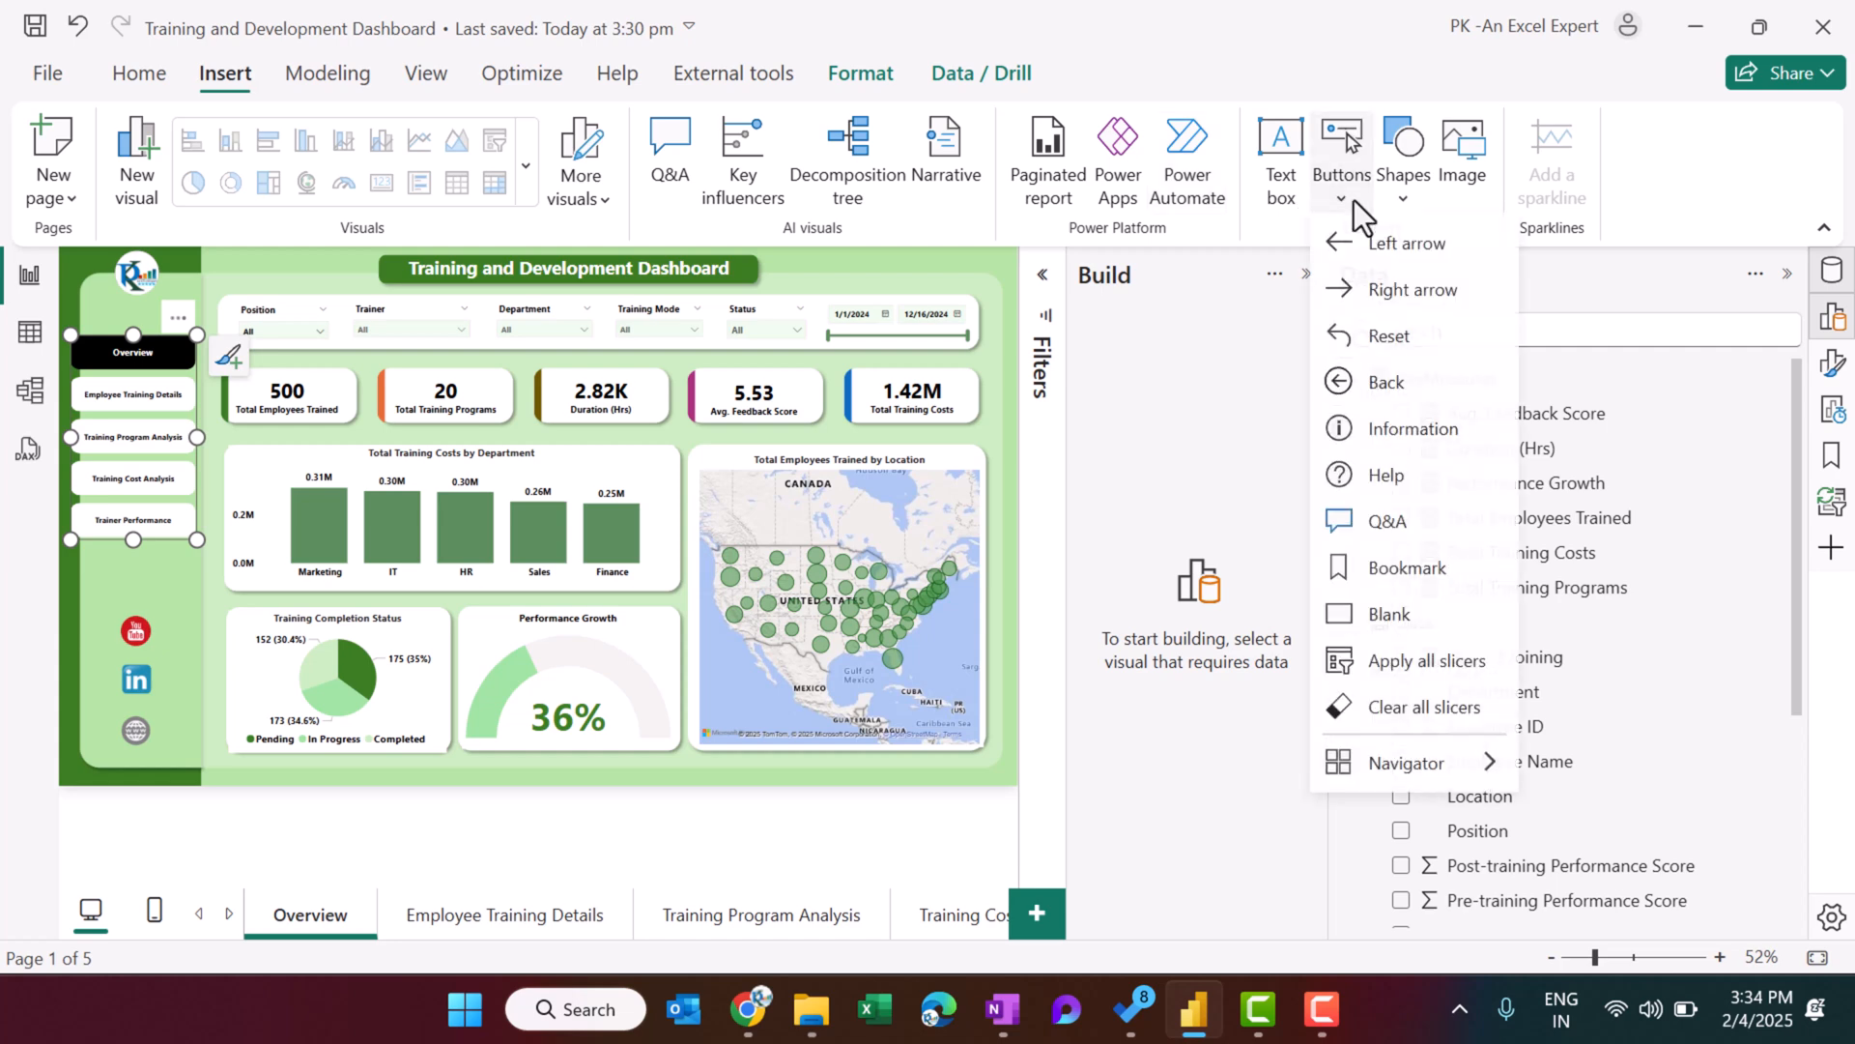
{"action": "mouse_move", "coordinate": [1418, 755]}
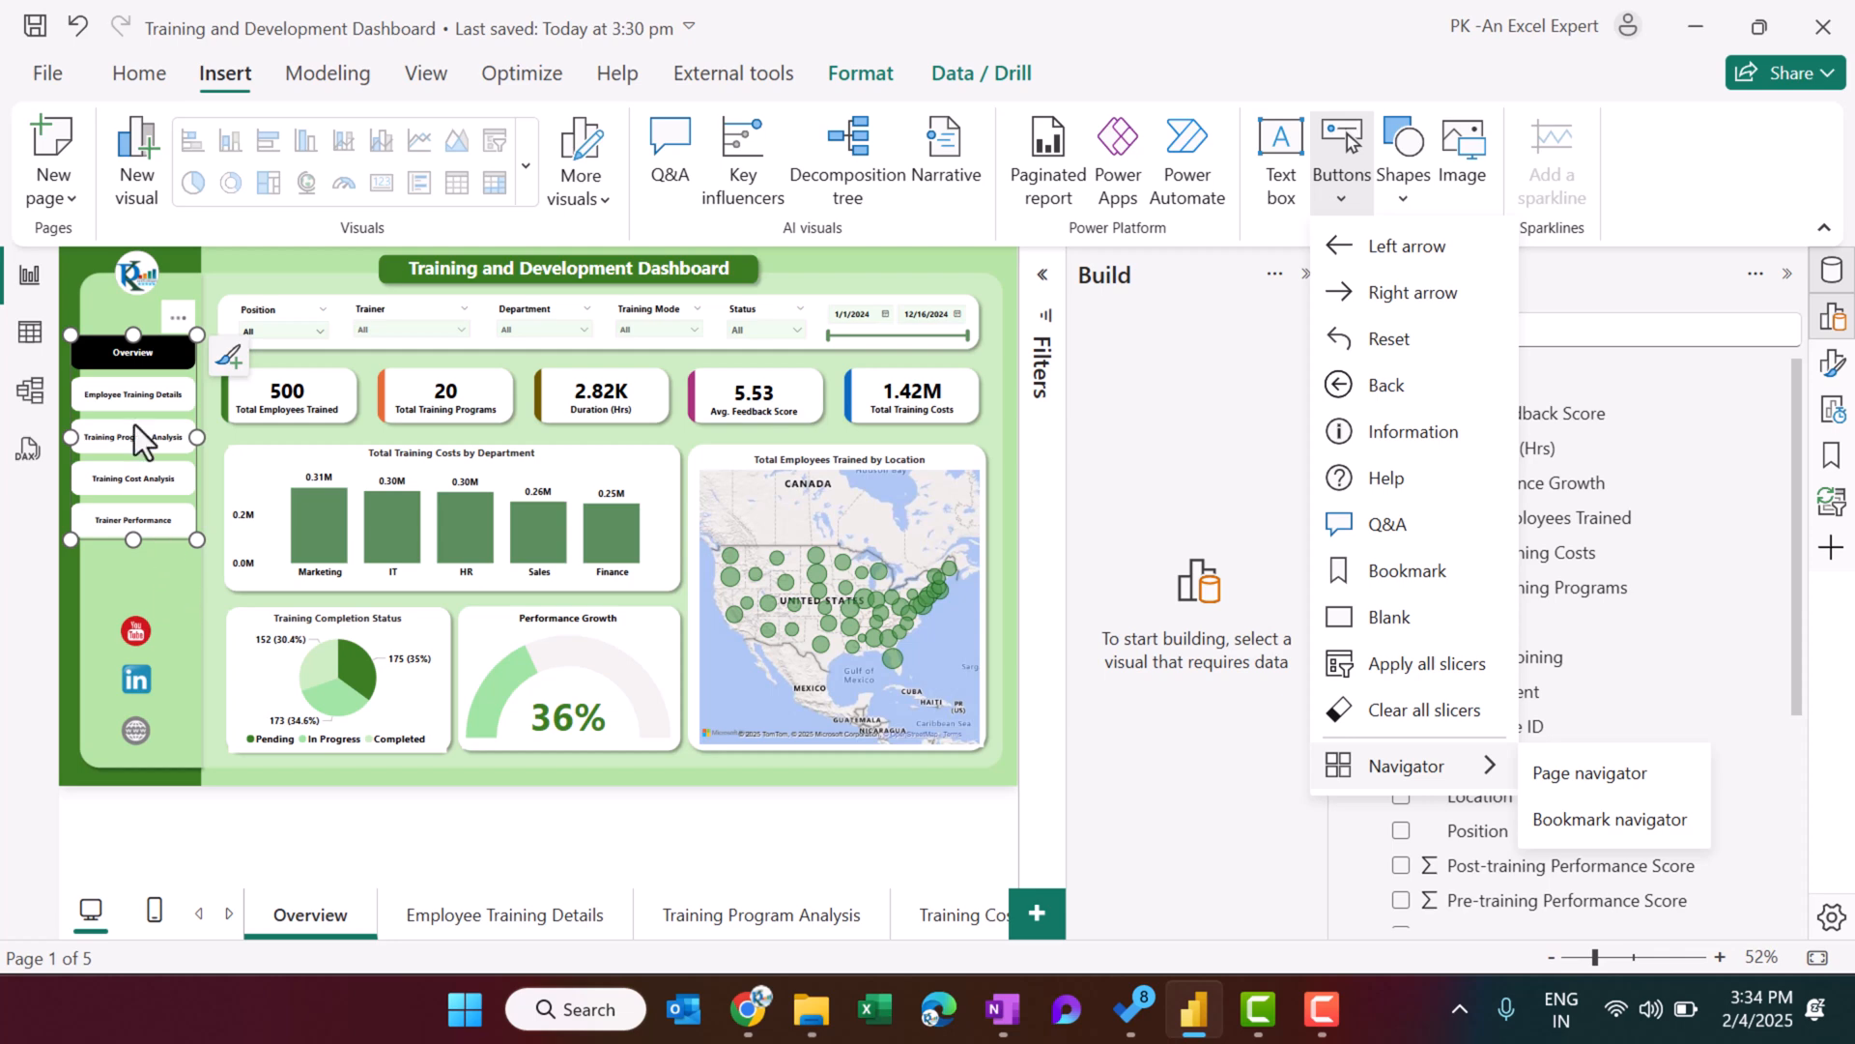
{"action": "left_click", "coordinate": [527, 394]}
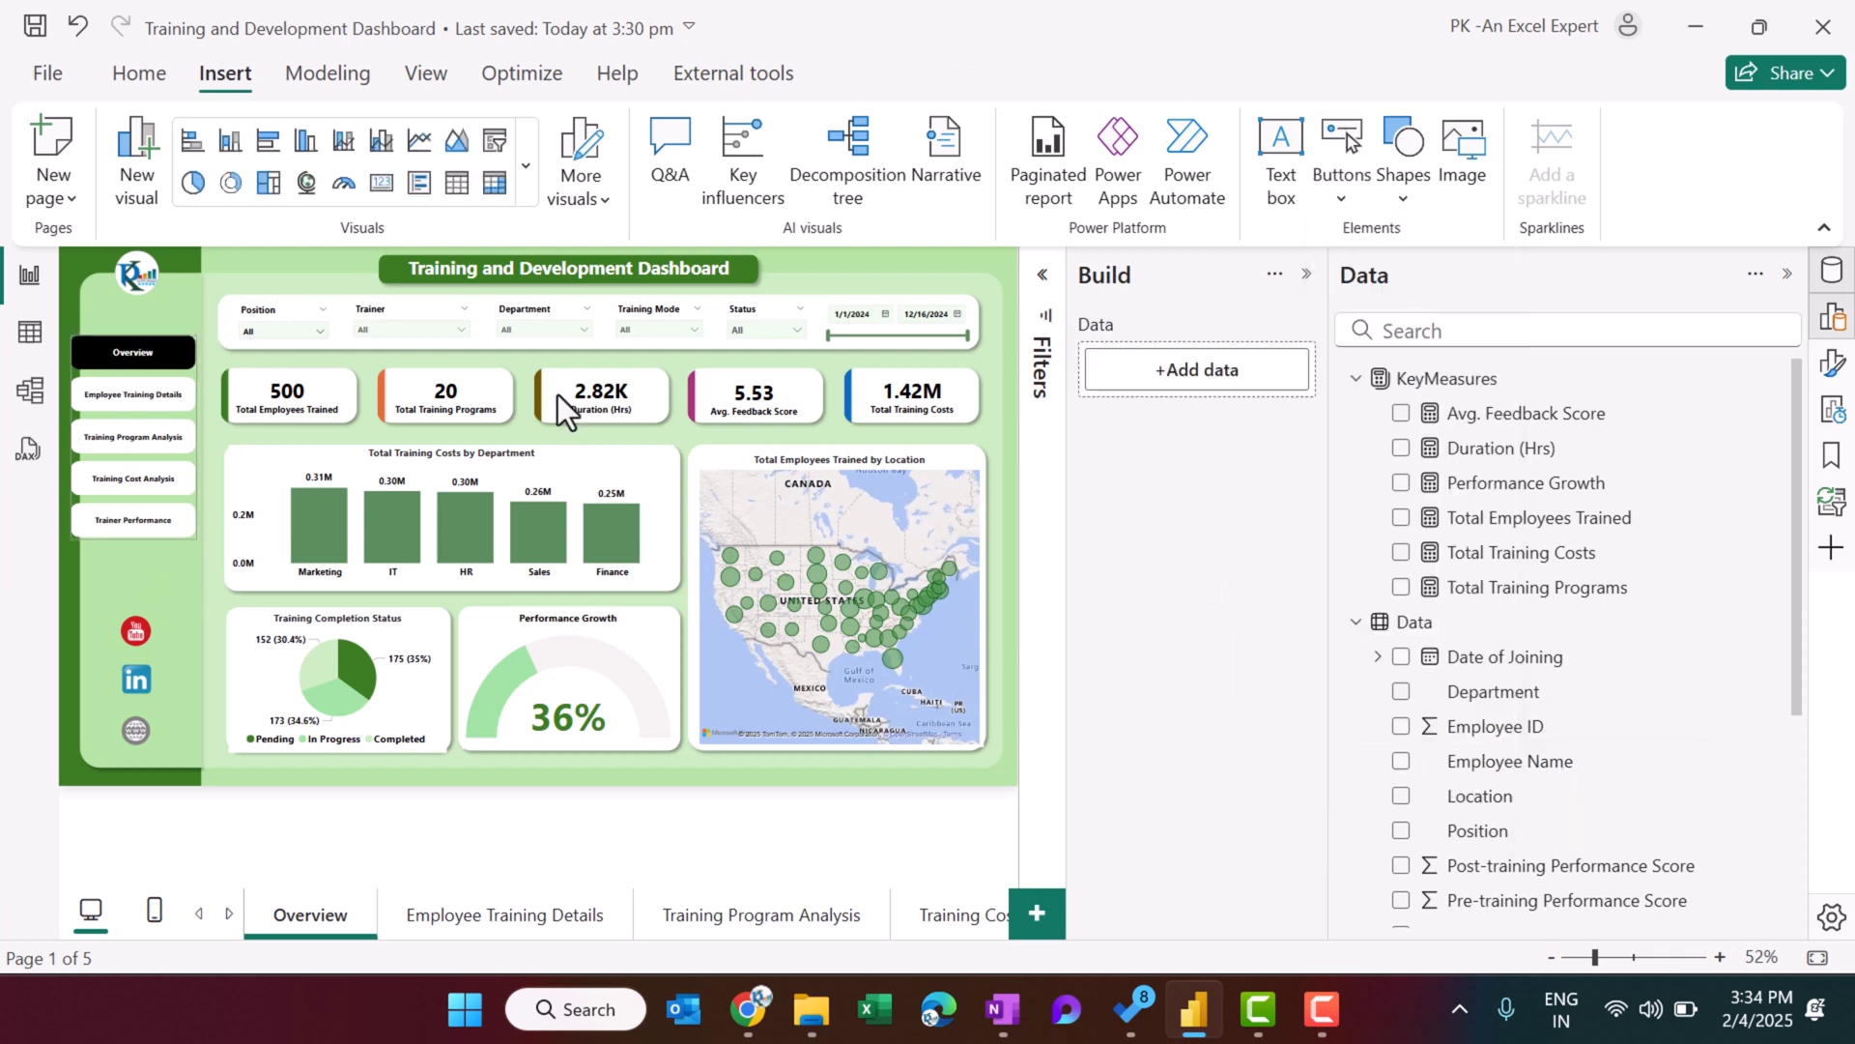
Inspect the page navigator's text and fill style settings for the Default state.
{"action": "left_click", "coordinate": [1833, 365]}
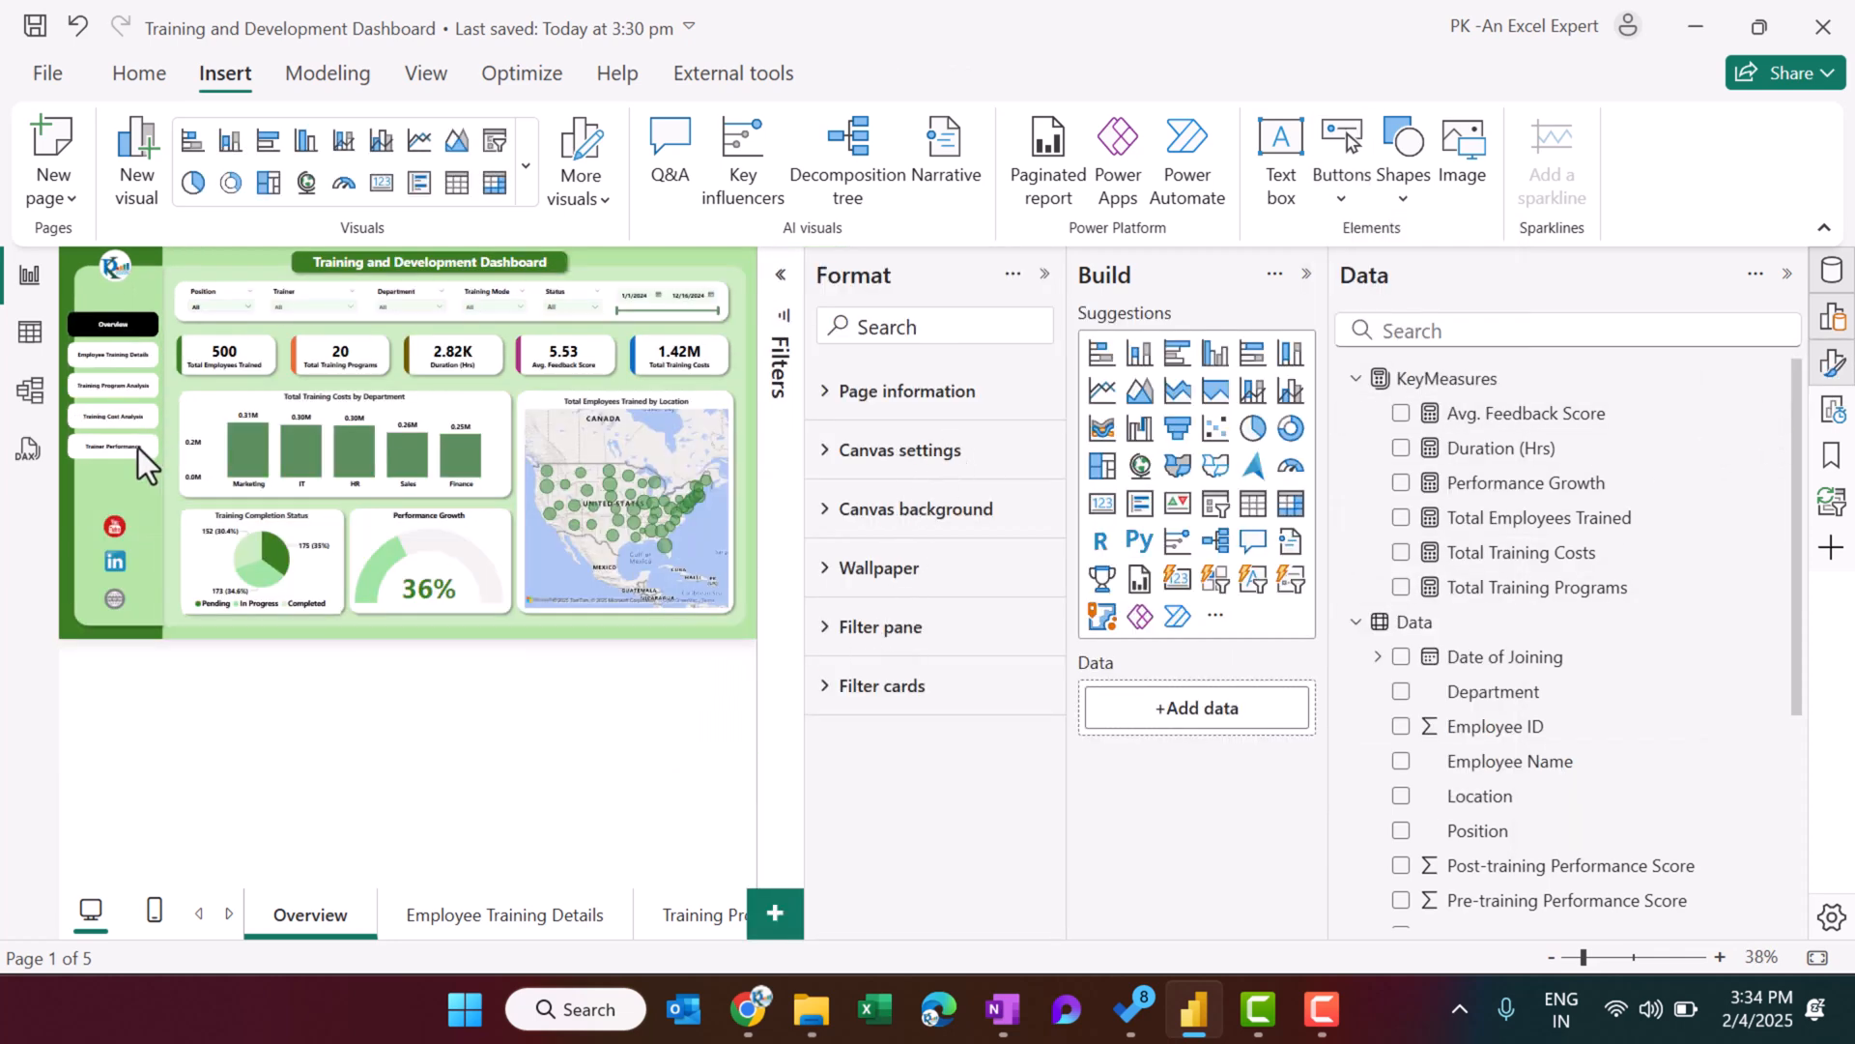
{"action": "left_click", "coordinate": [133, 458]}
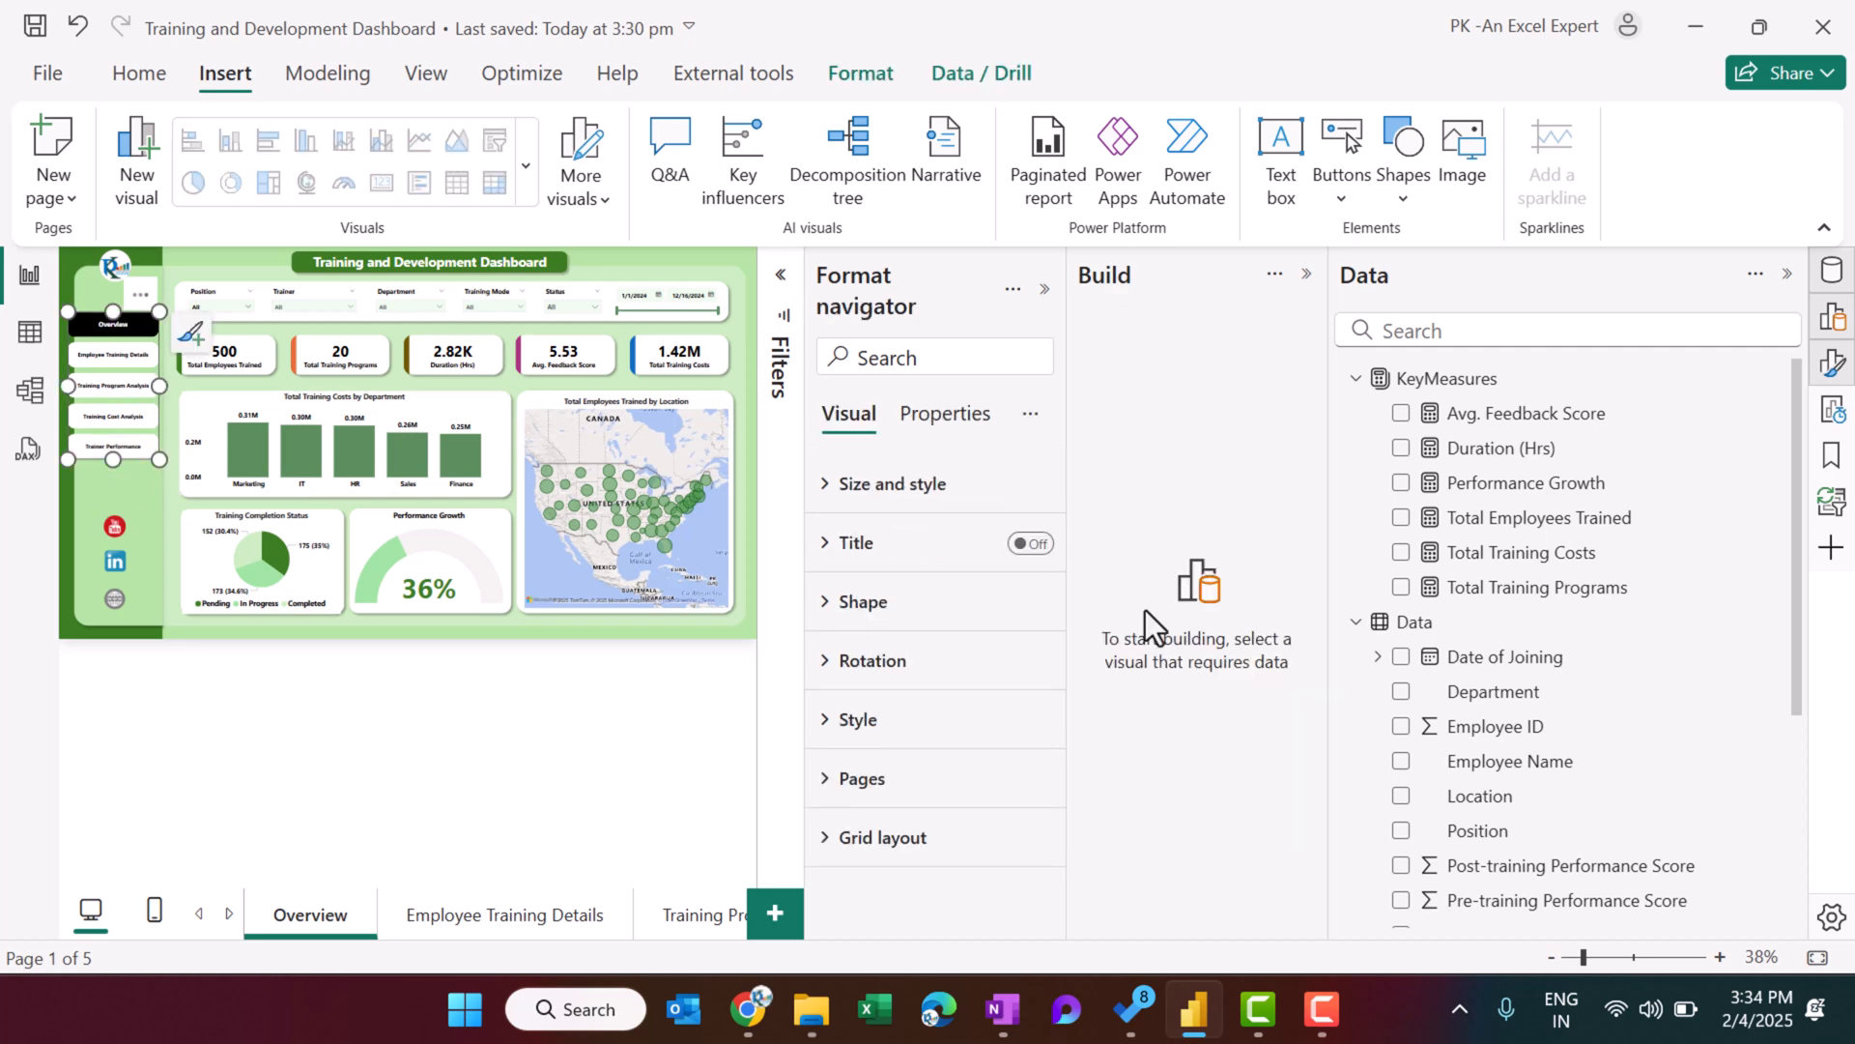
{"action": "left_click", "coordinate": [930, 724]}
{"action": "scroll", "coordinate": [954, 725], "scroll_direction": "down", "scroll_amount": 3}
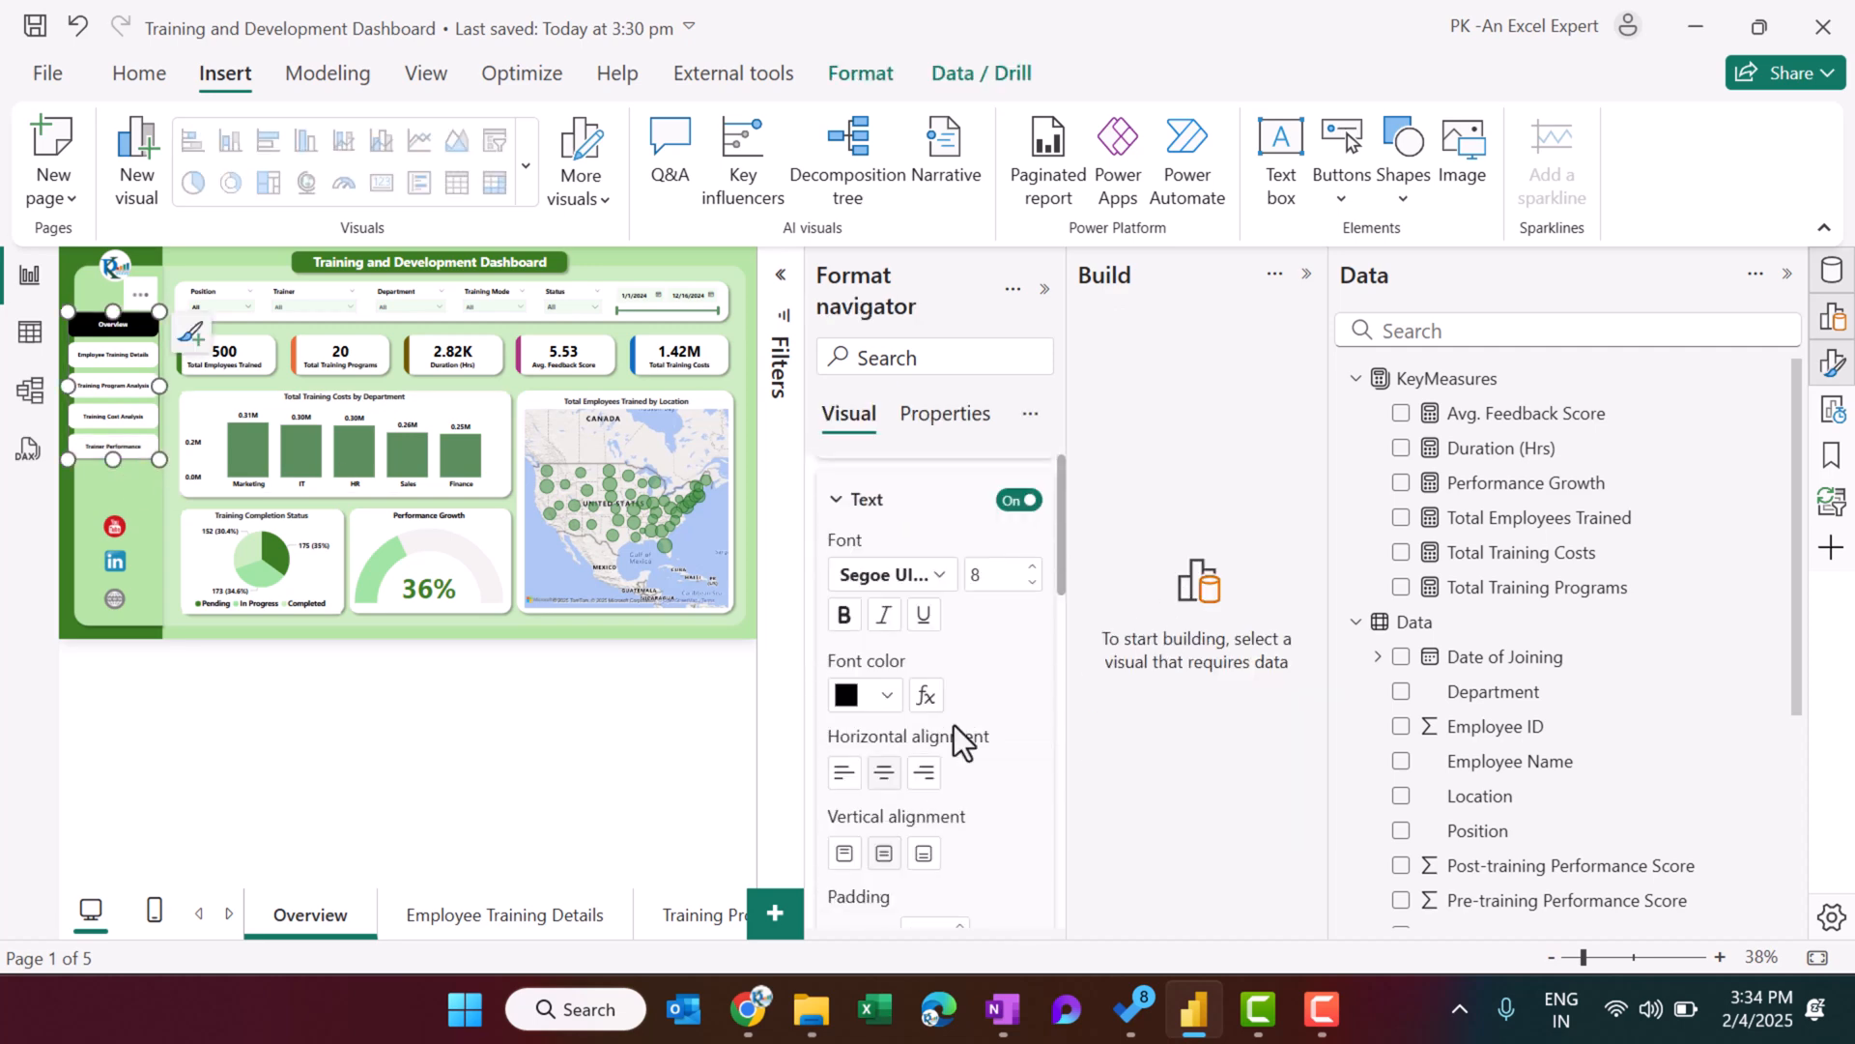
{"action": "scroll", "coordinate": [948, 737], "scroll_direction": "down", "scroll_amount": 3}
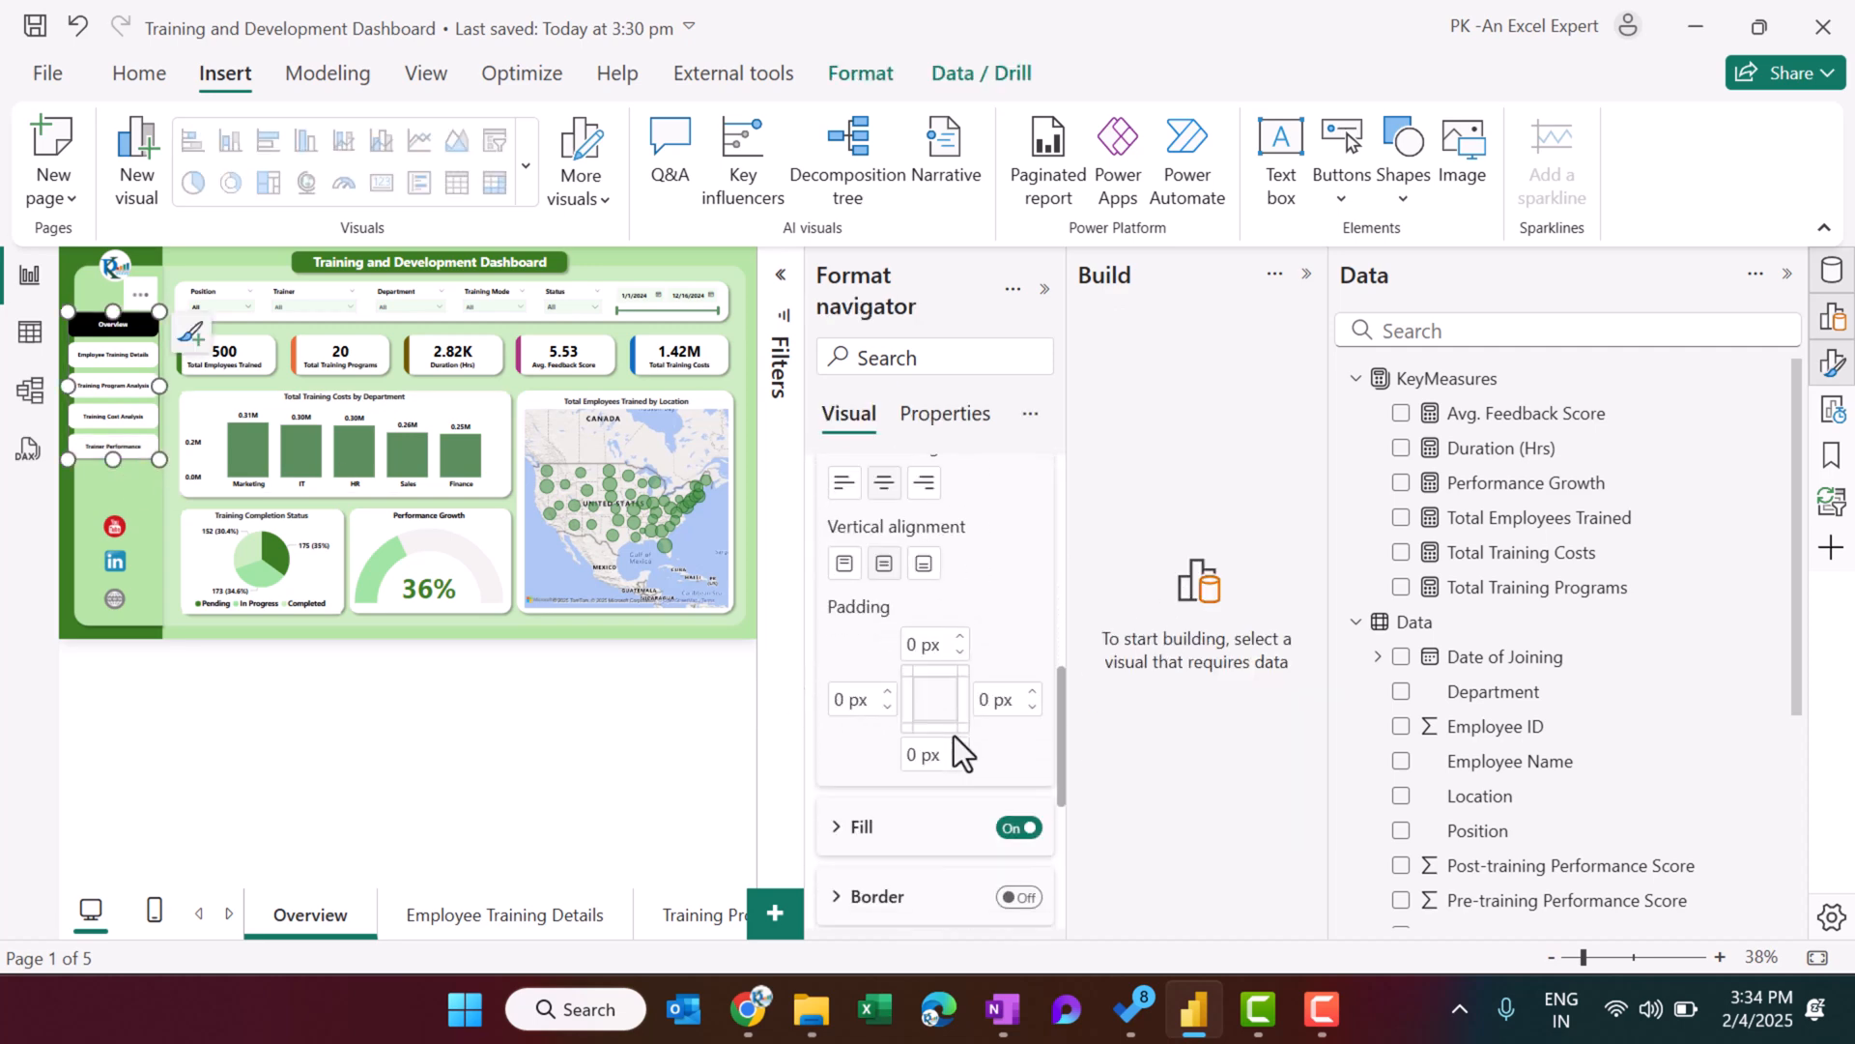
{"action": "left_click", "coordinate": [873, 829]}
{"action": "scroll", "coordinate": [899, 754], "scroll_direction": "down", "scroll_amount": 3}
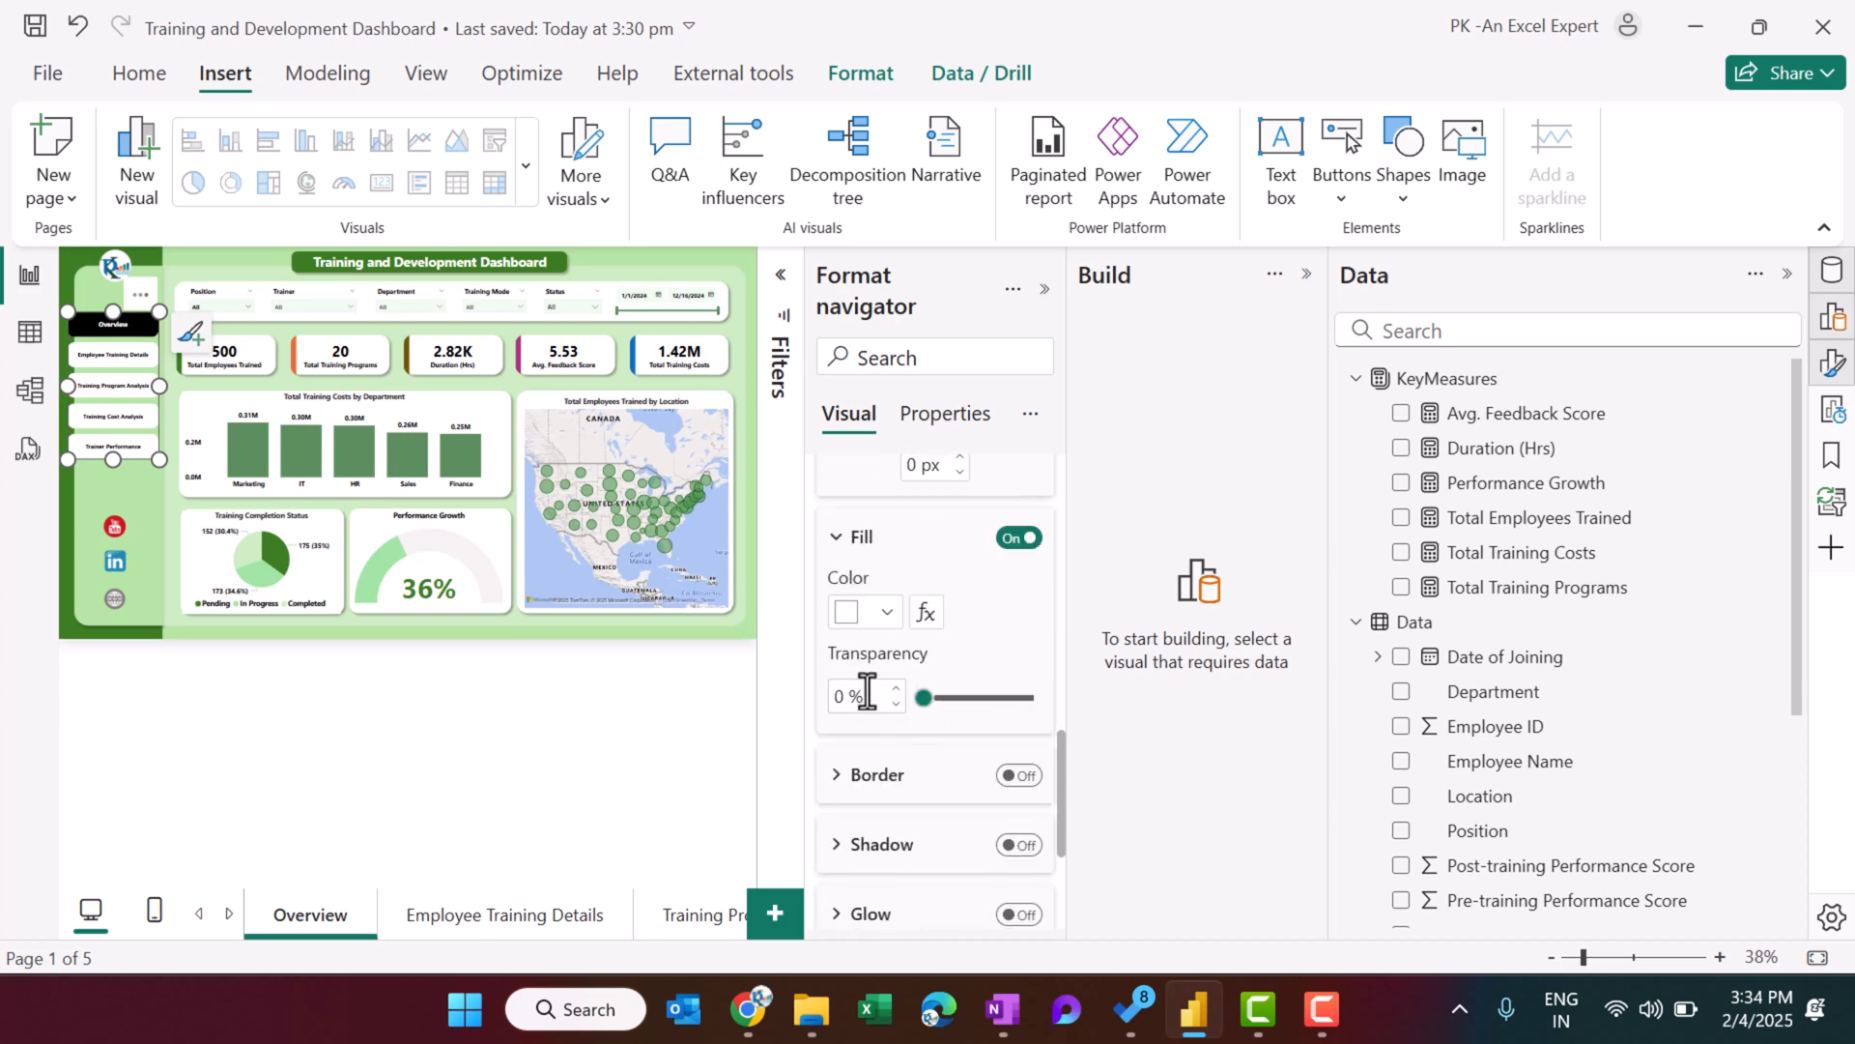
{"action": "scroll", "coordinate": [866, 692], "scroll_direction": "up", "scroll_amount": 8}
Show the page navigator's style settings for the Selected state, and close the formatting options.
{"action": "left_click", "coordinate": [914, 721]}
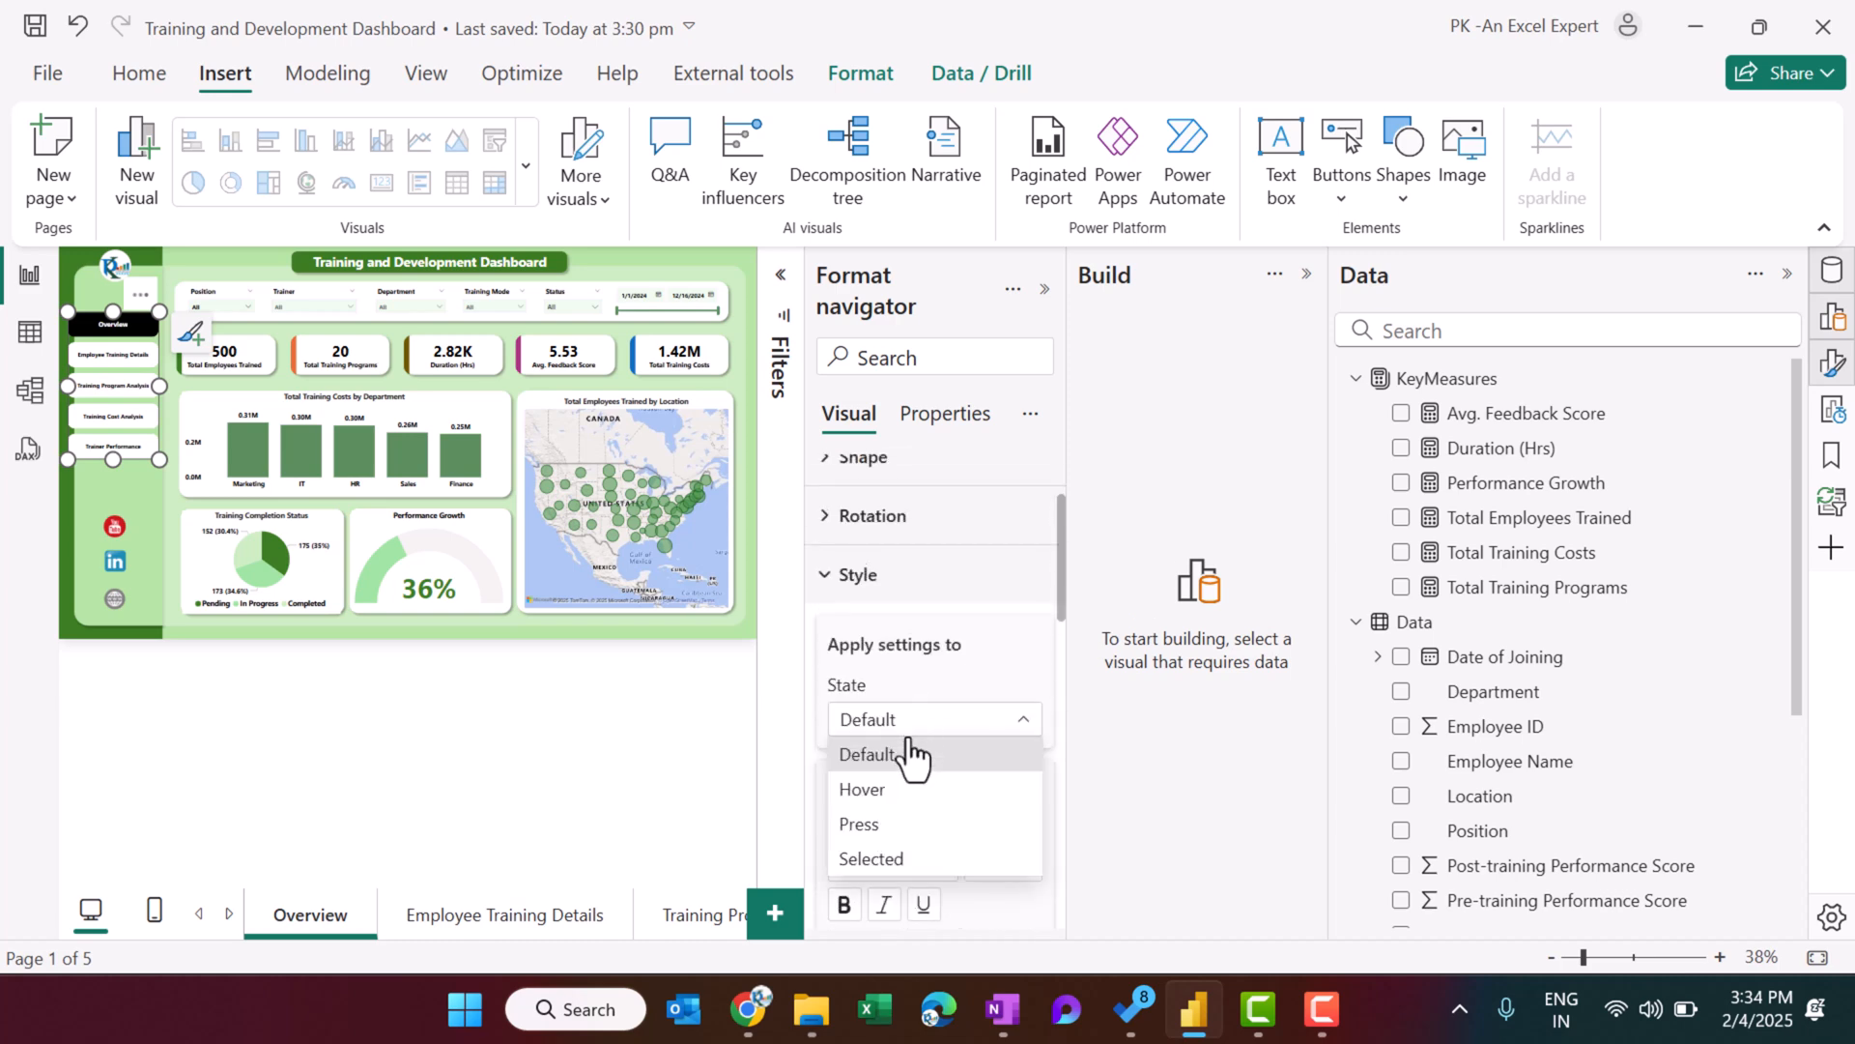
{"action": "left_click", "coordinate": [908, 858]}
{"action": "scroll", "coordinate": [932, 734], "scroll_direction": "down", "scroll_amount": 5}
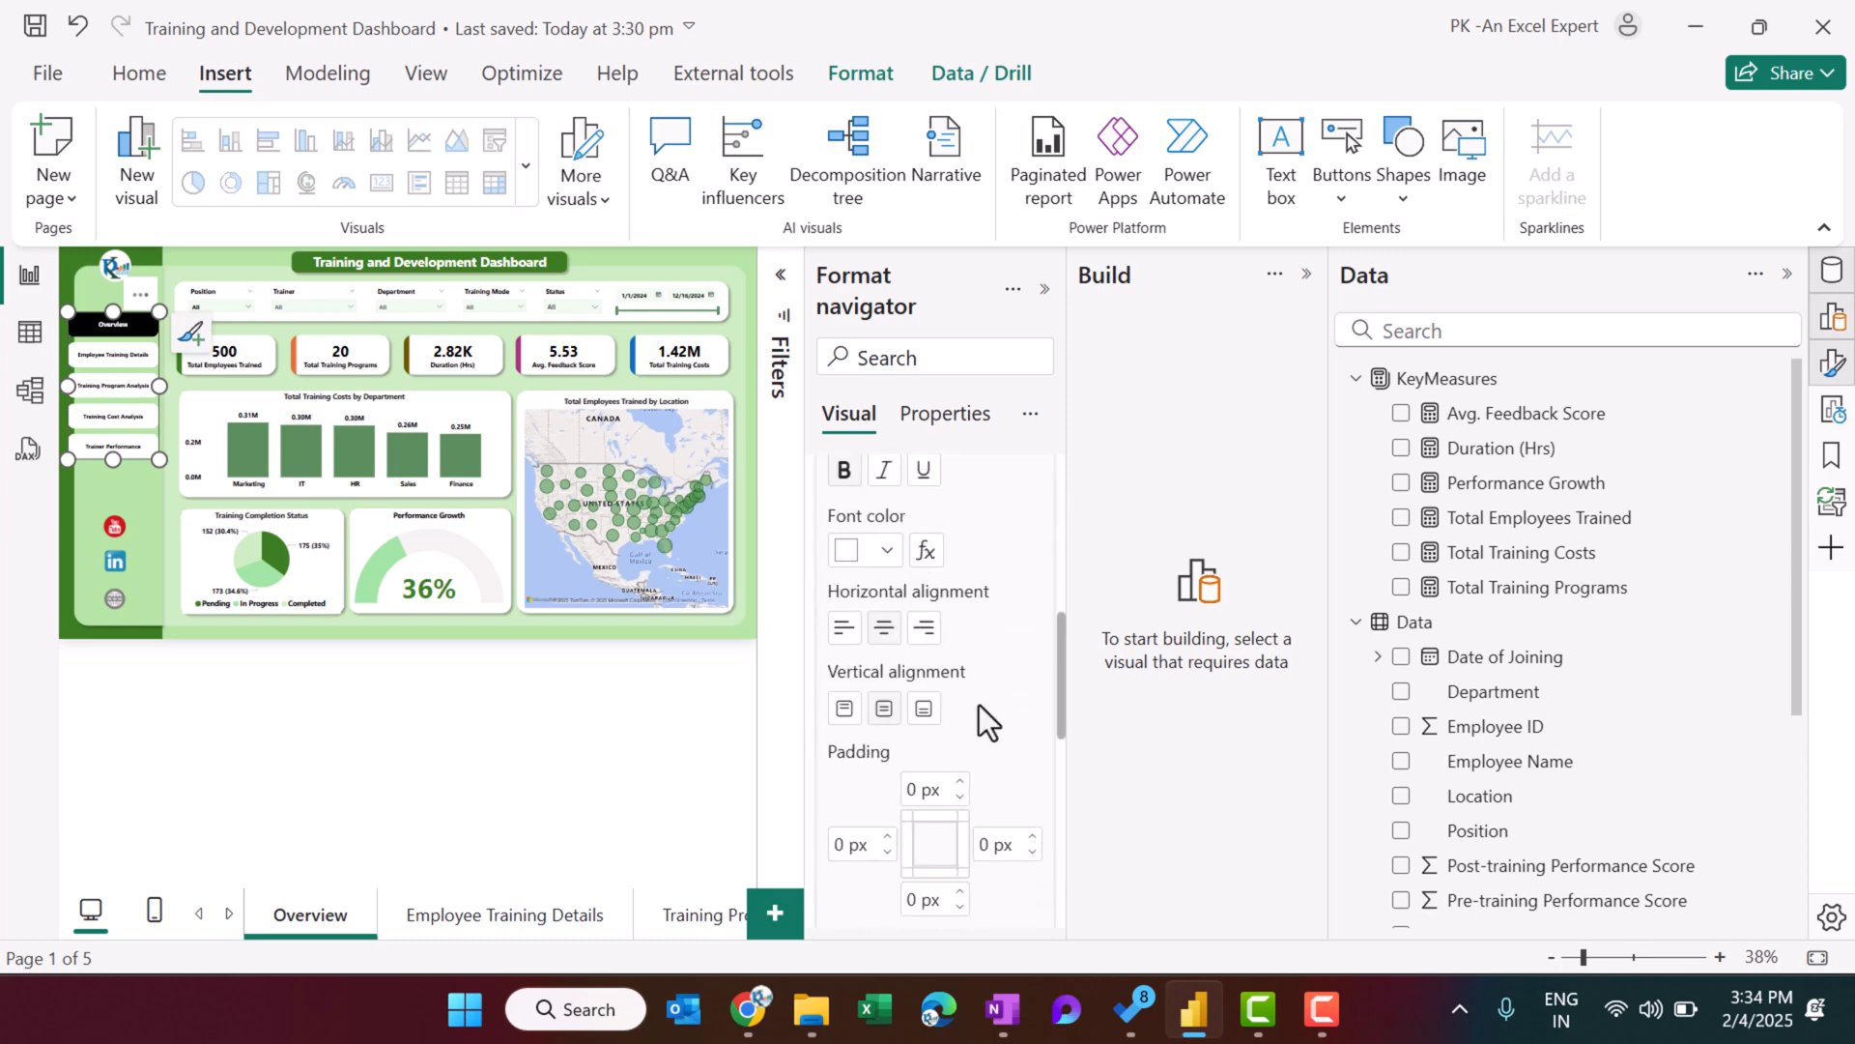
{"action": "scroll", "coordinate": [895, 580], "scroll_direction": "up", "scroll_amount": 4}
{"action": "left_click", "coordinate": [1044, 289]}
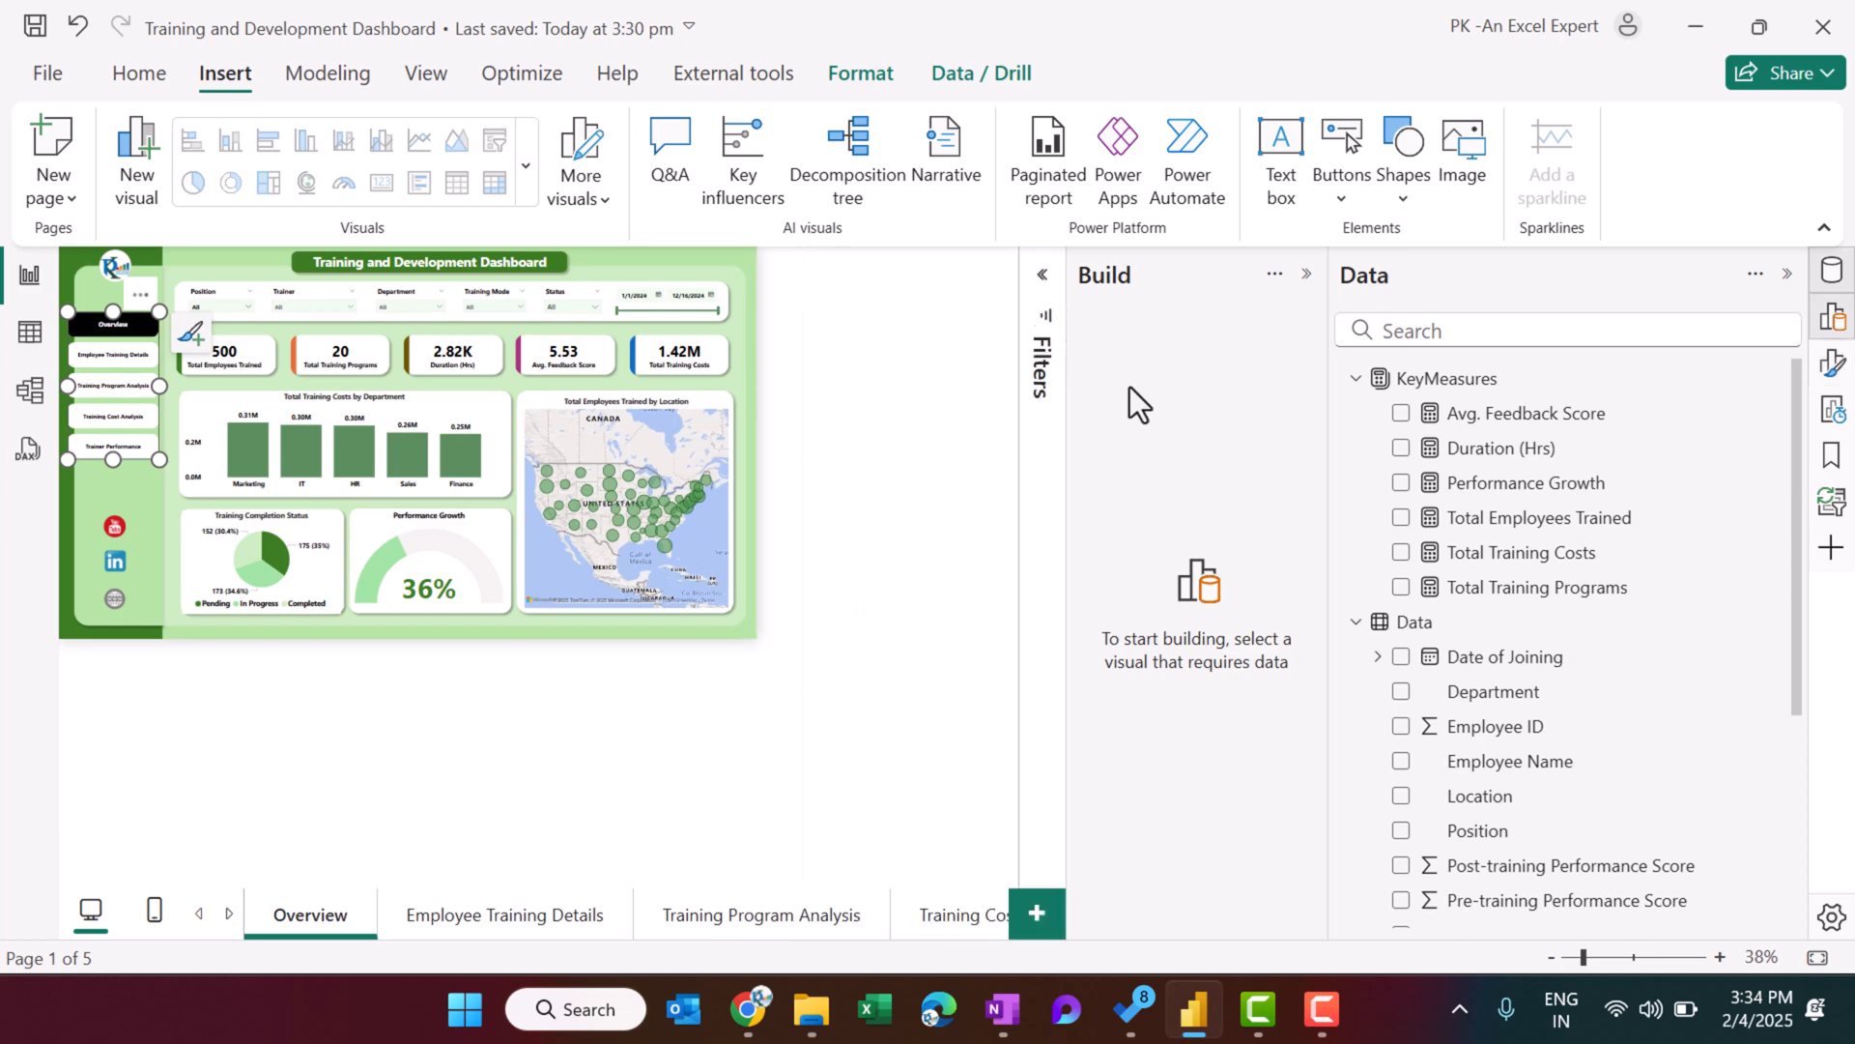
Change the Total Training Costs by Department chart on the Overview page to a clustered column chart.
{"action": "left_click", "coordinate": [1307, 274]}
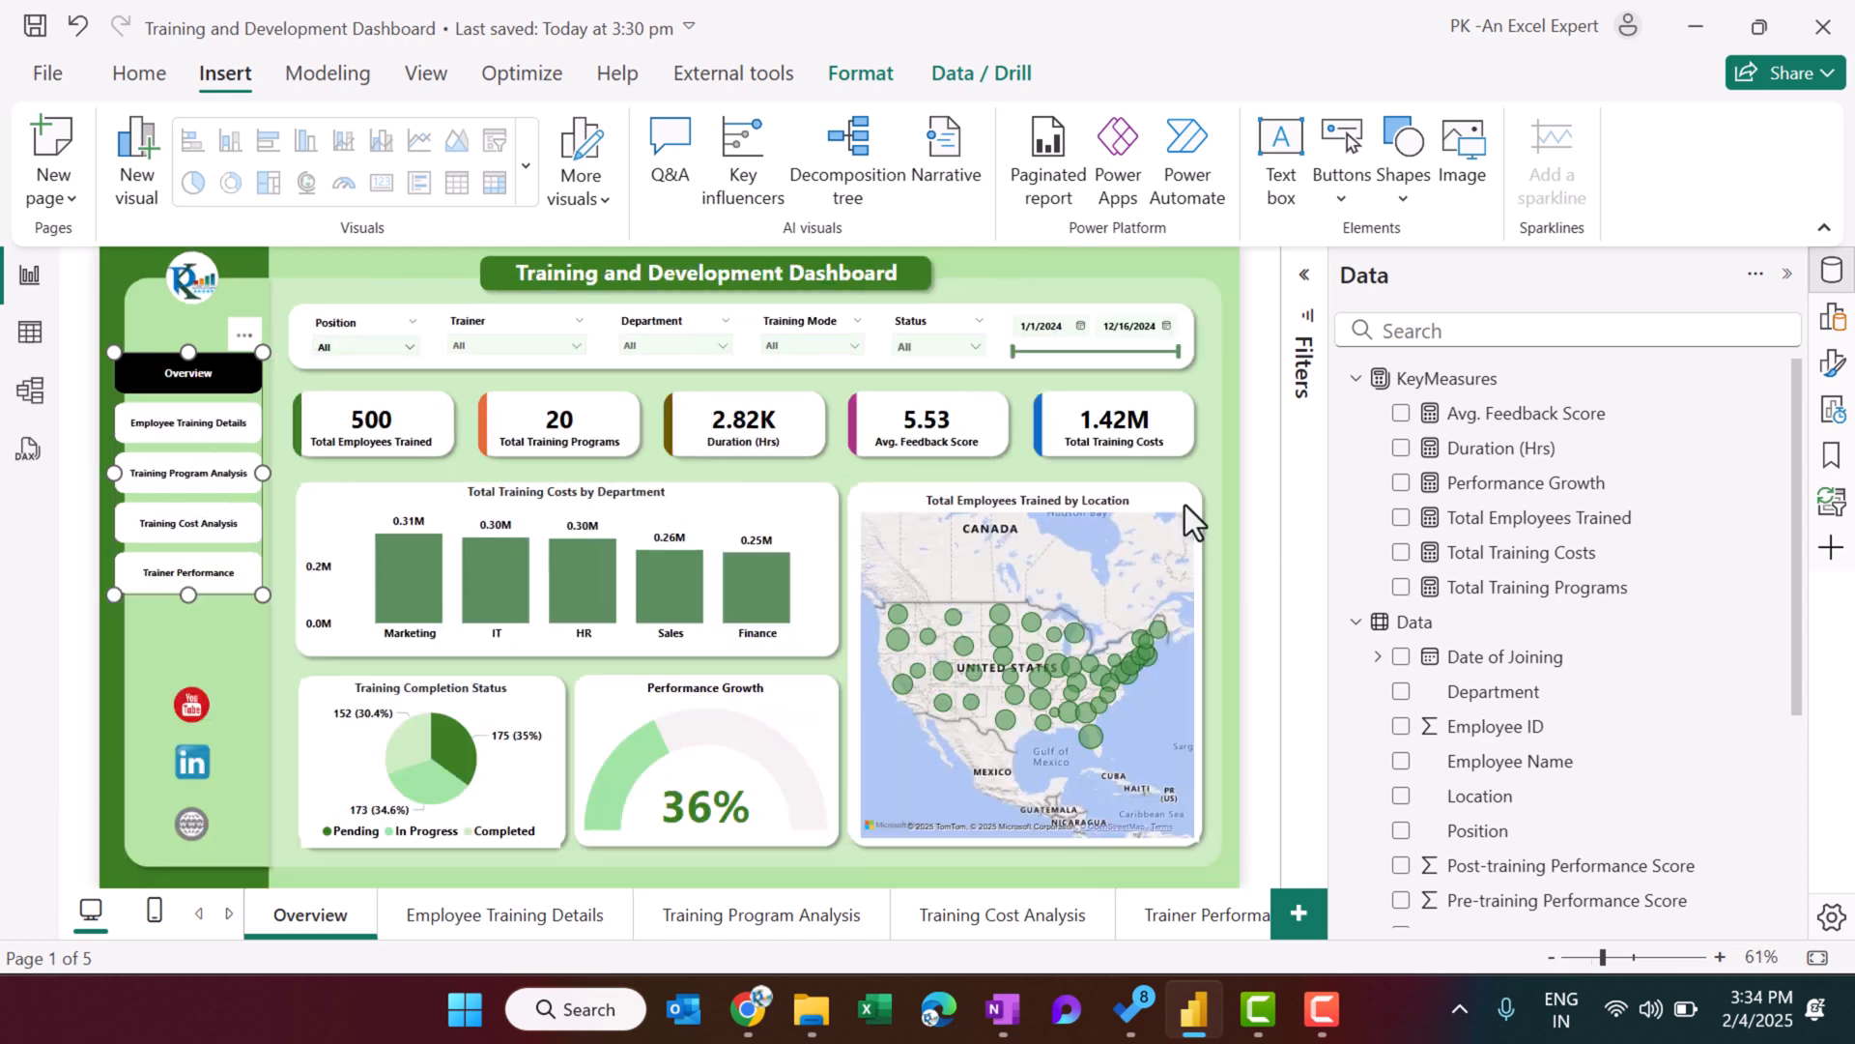
{"action": "left_click", "coordinate": [704, 529]}
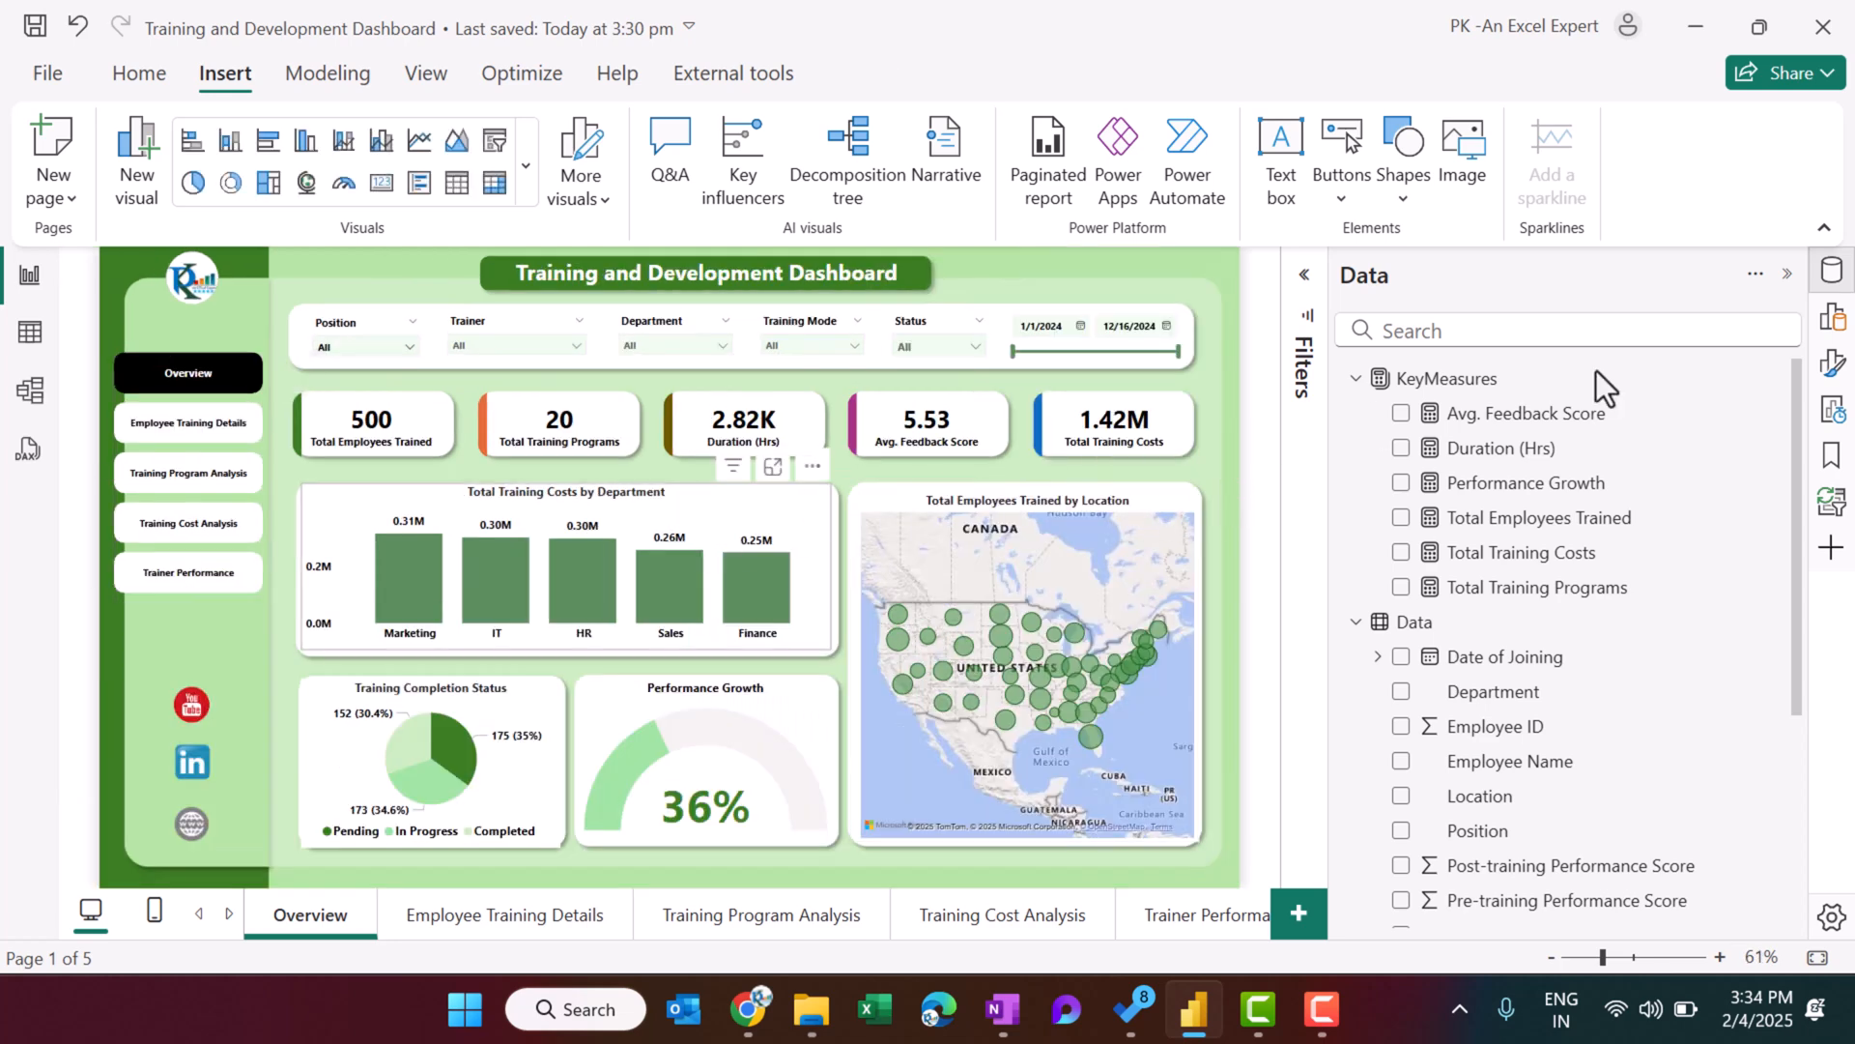
{"action": "left_click", "coordinate": [1835, 324]}
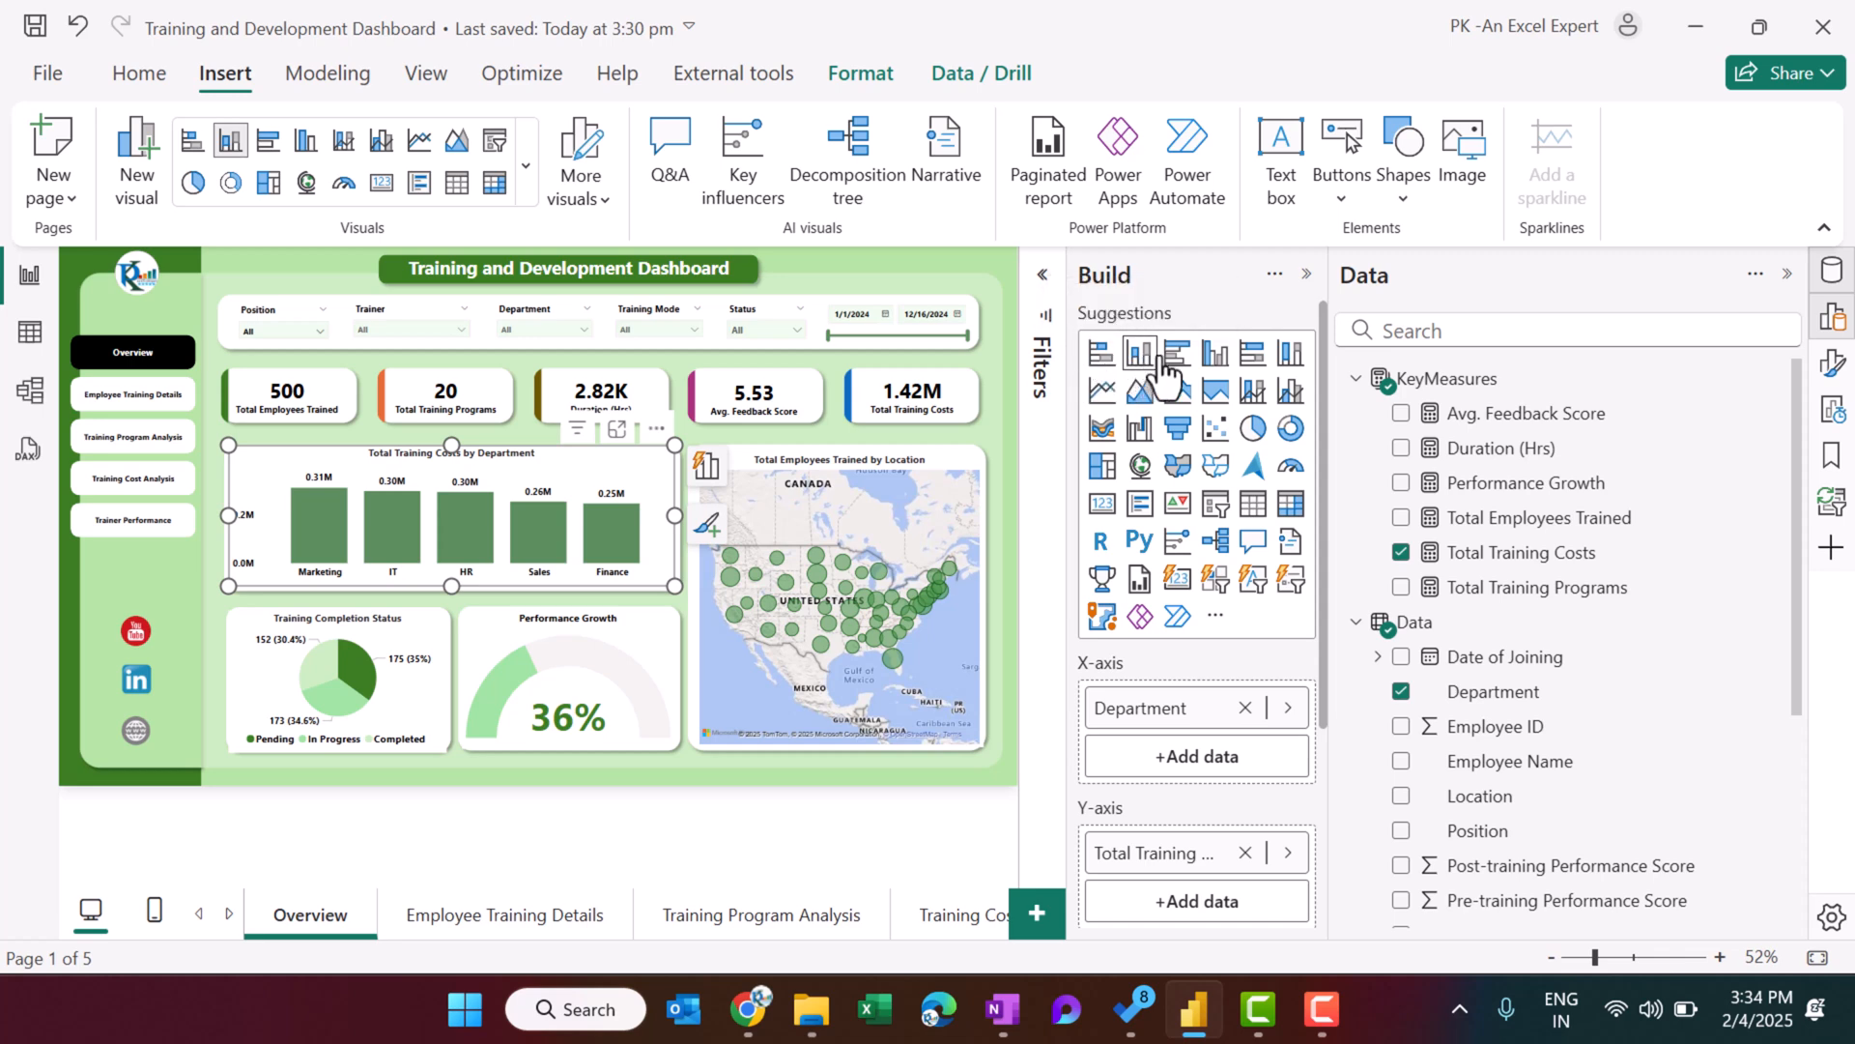
{"action": "left_click", "coordinate": [1215, 356]}
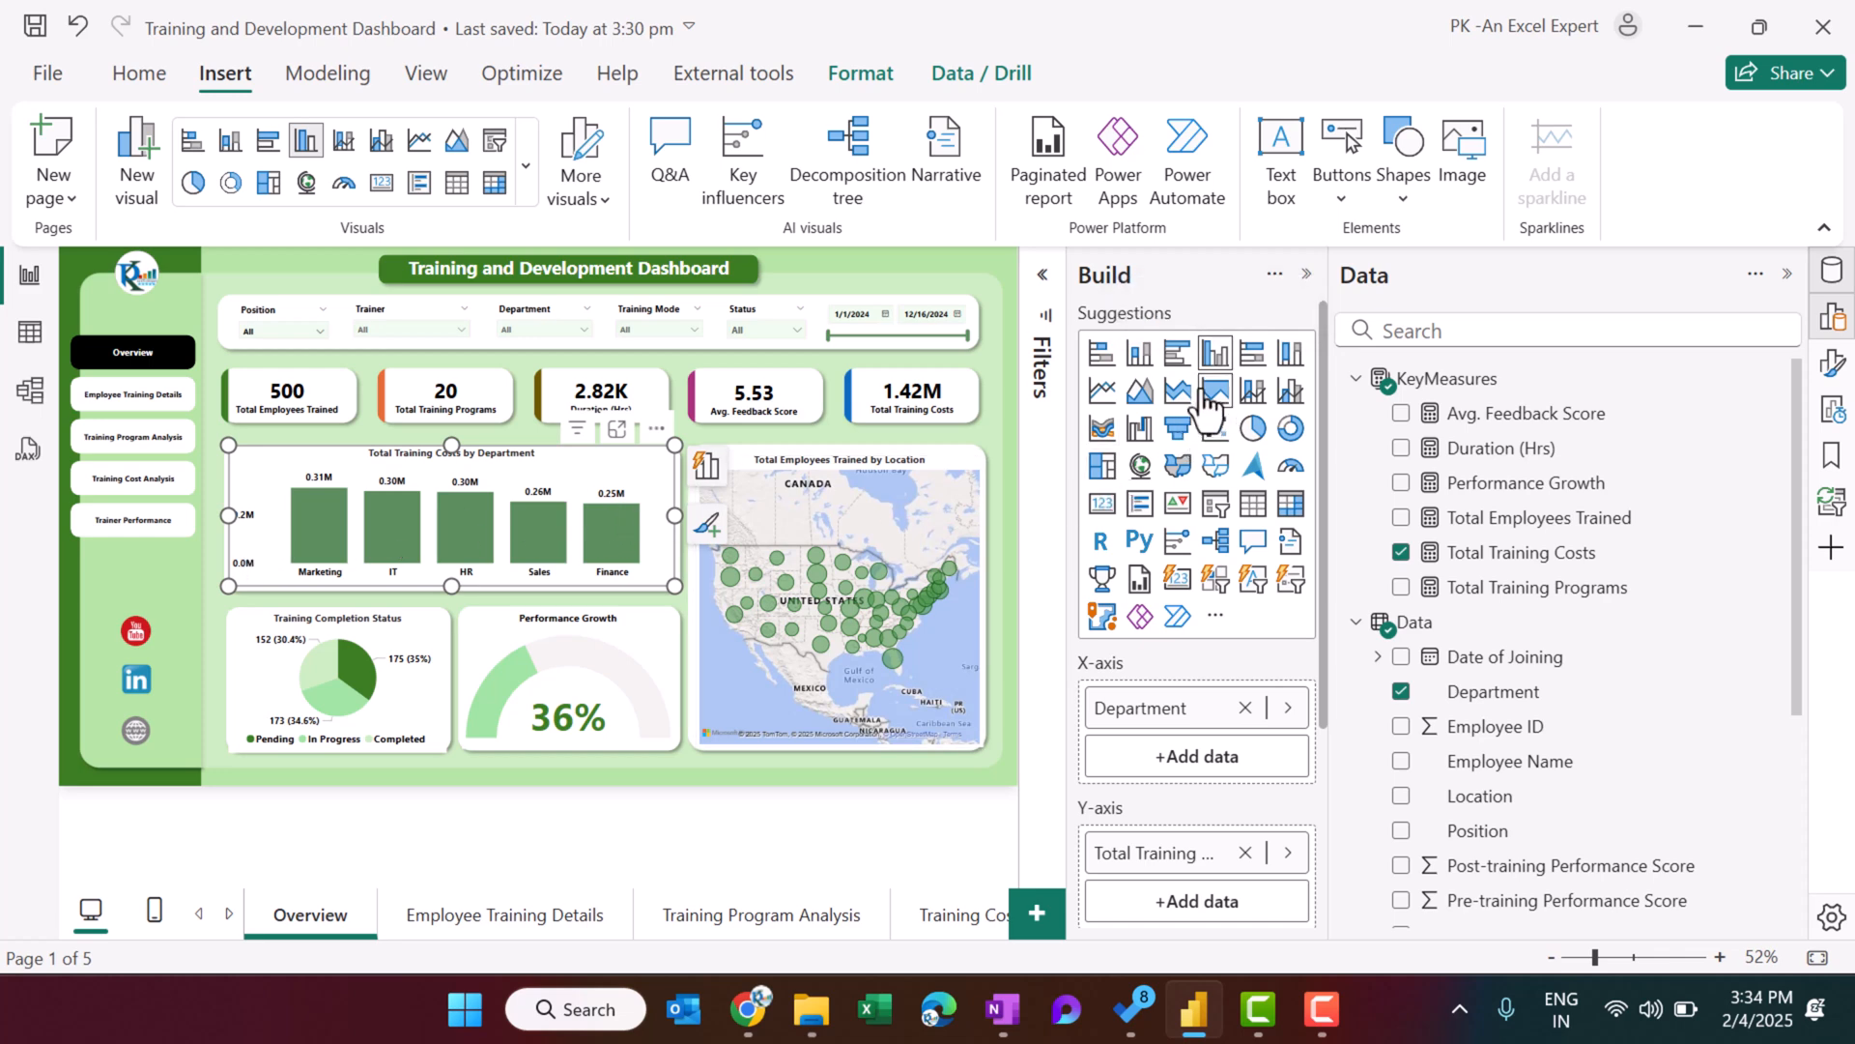
Inspect the fields behind the Training Completion Status pie chart and the Total Training Costs by Department column chart.
{"action": "left_click", "coordinate": [386, 636]}
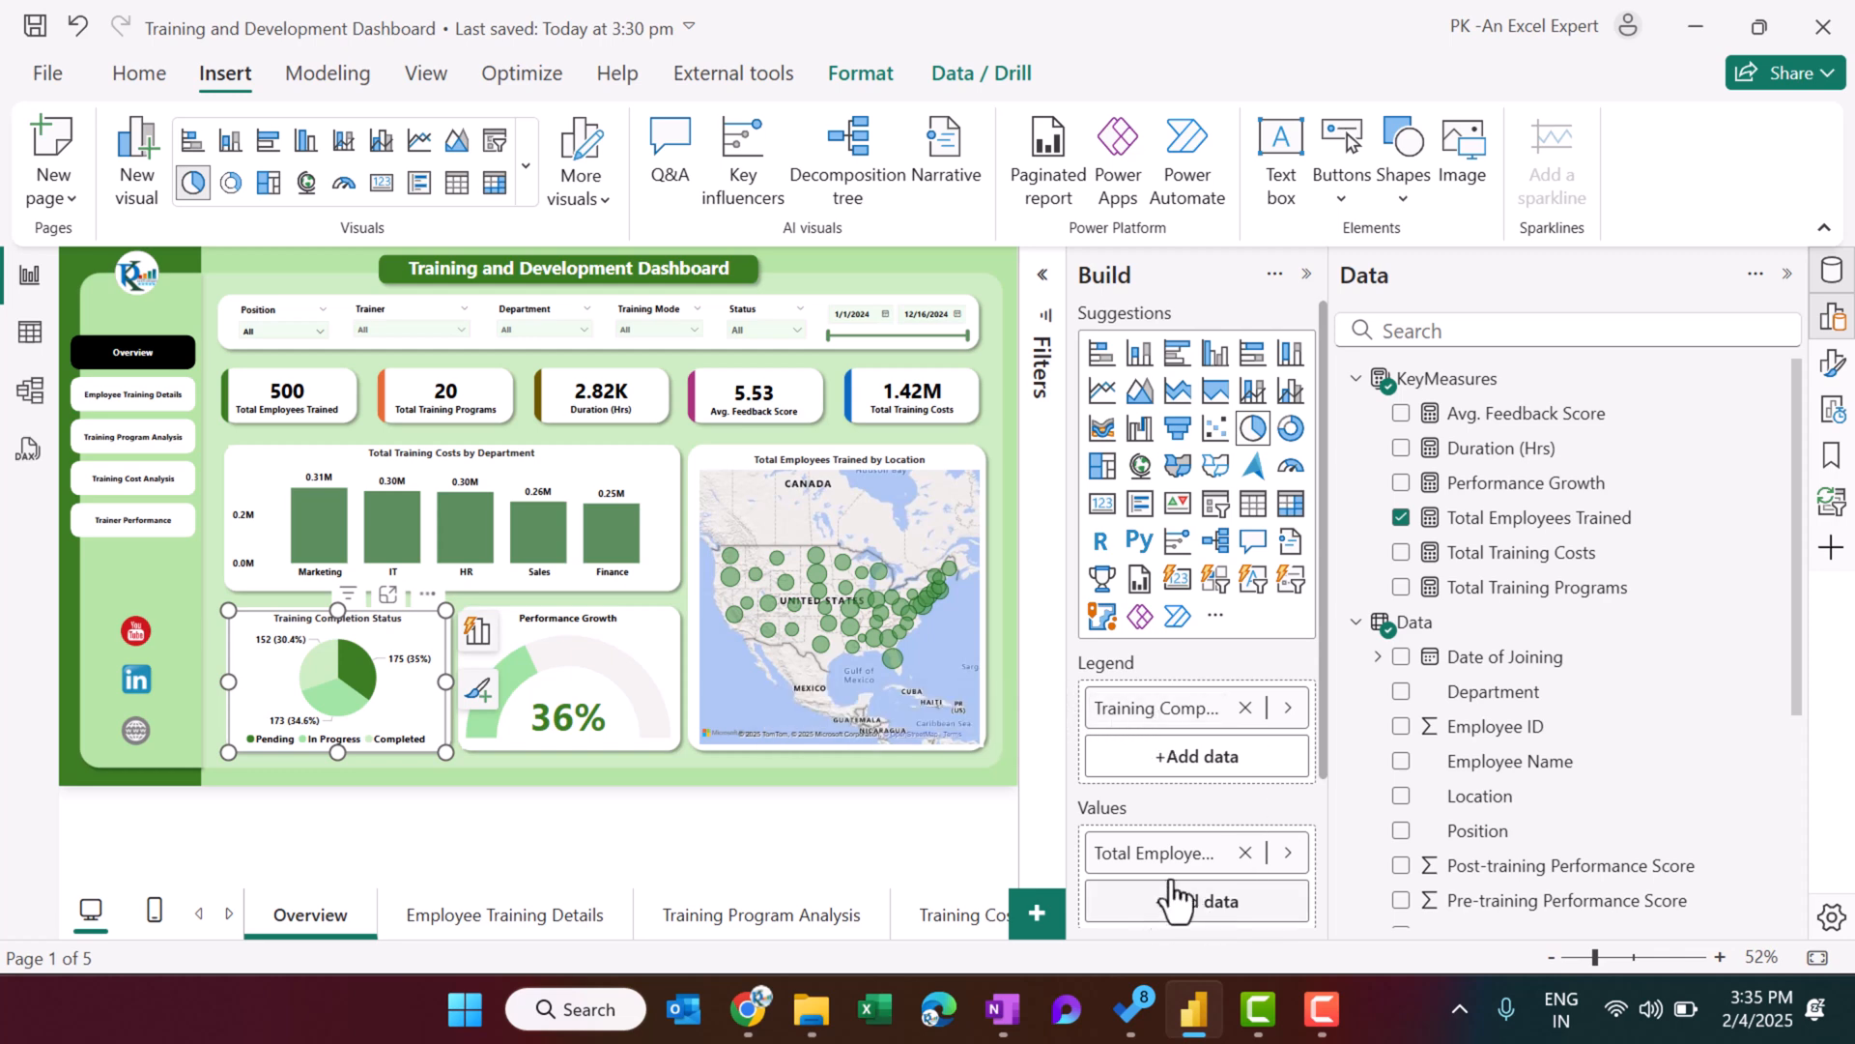
{"action": "left_click", "coordinate": [581, 467]}
{"action": "scroll", "coordinate": [1594, 732], "scroll_direction": "down", "scroll_amount": 3}
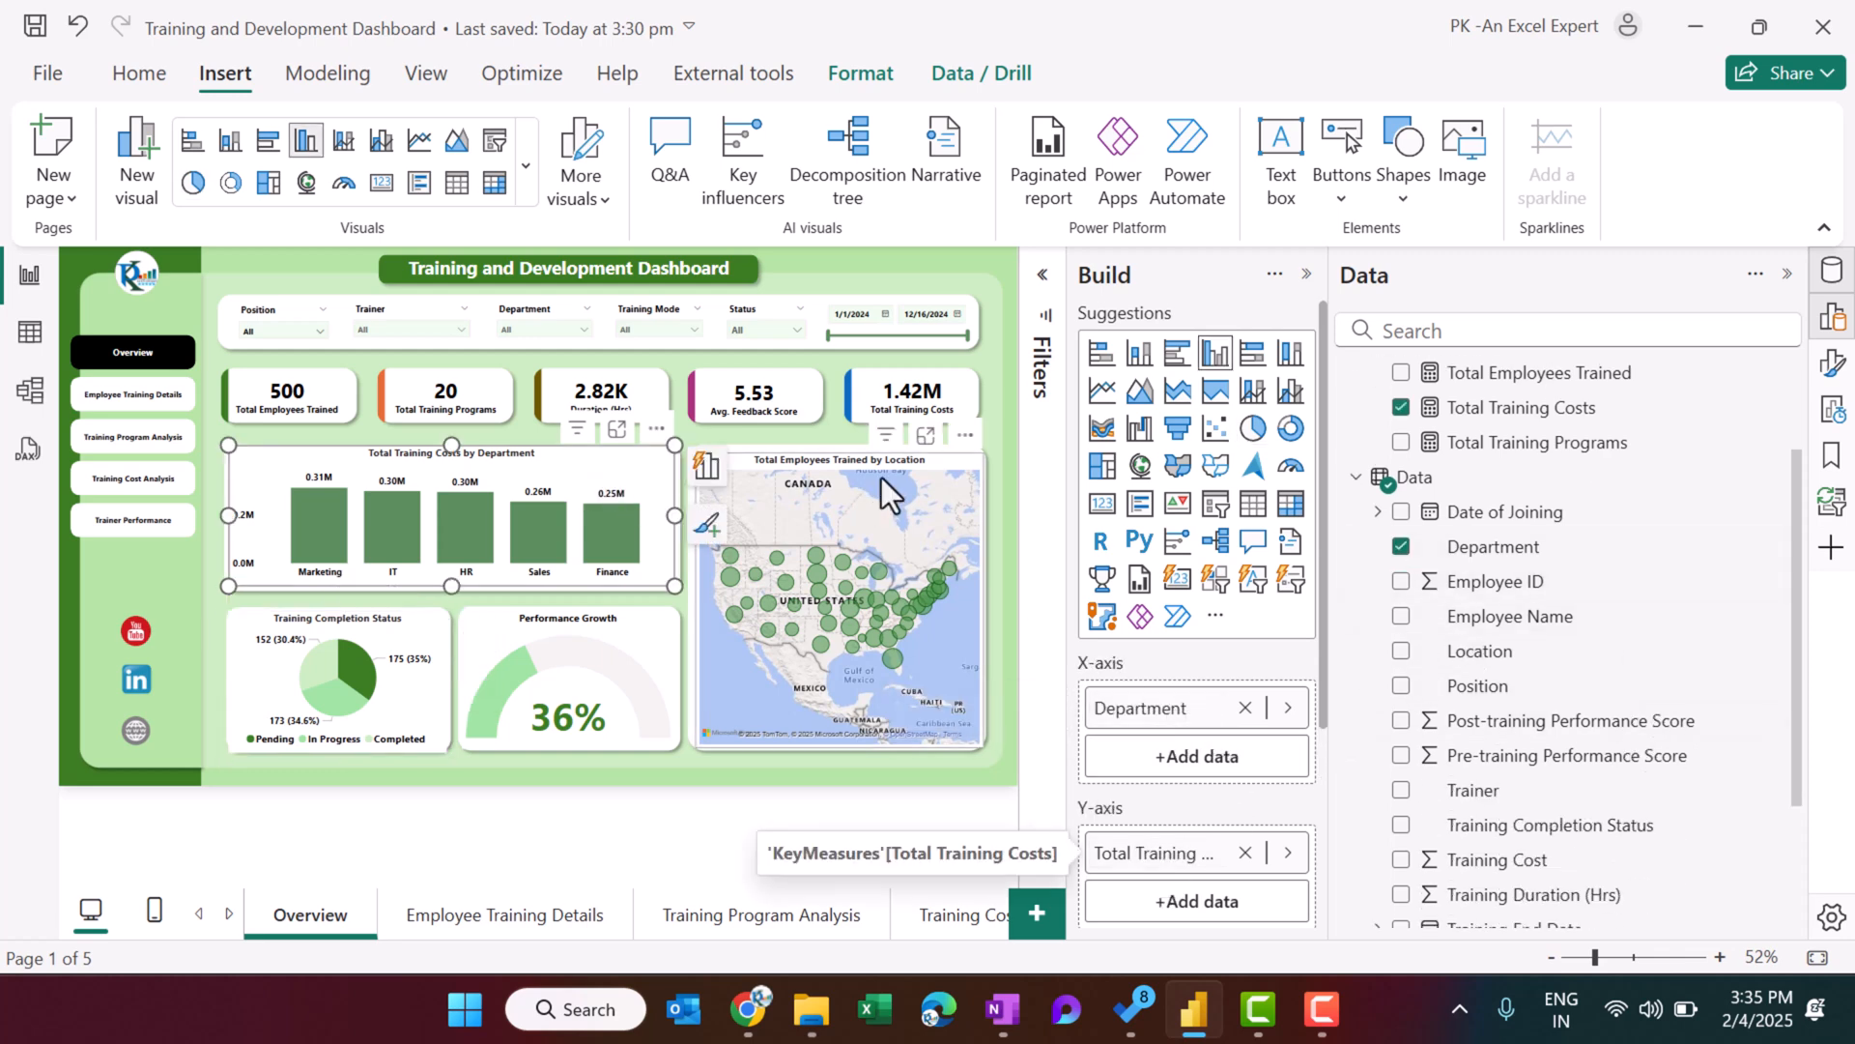
Inspect the location and bubble size fields of the Total Employees Trained by Location map.
{"action": "left_click", "coordinate": [914, 464]}
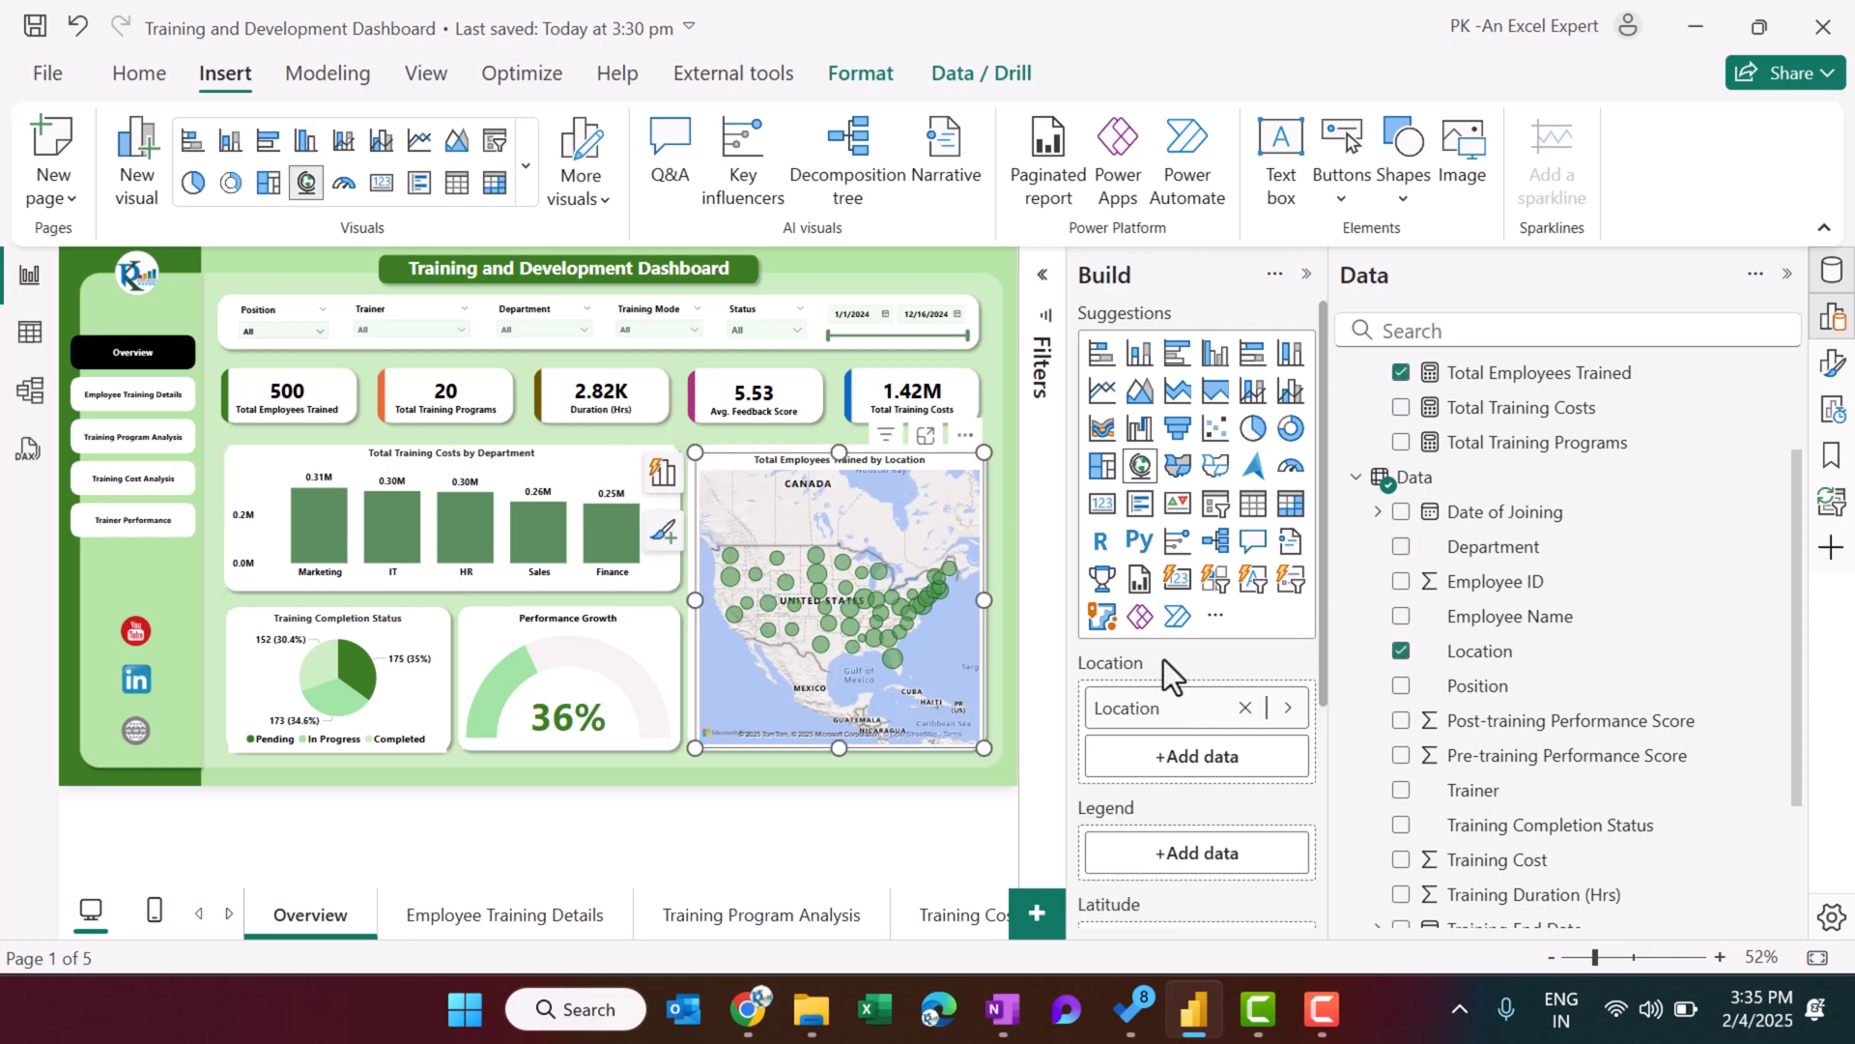
{"action": "scroll", "coordinate": [1553, 729], "scroll_direction": "down", "scroll_amount": 4}
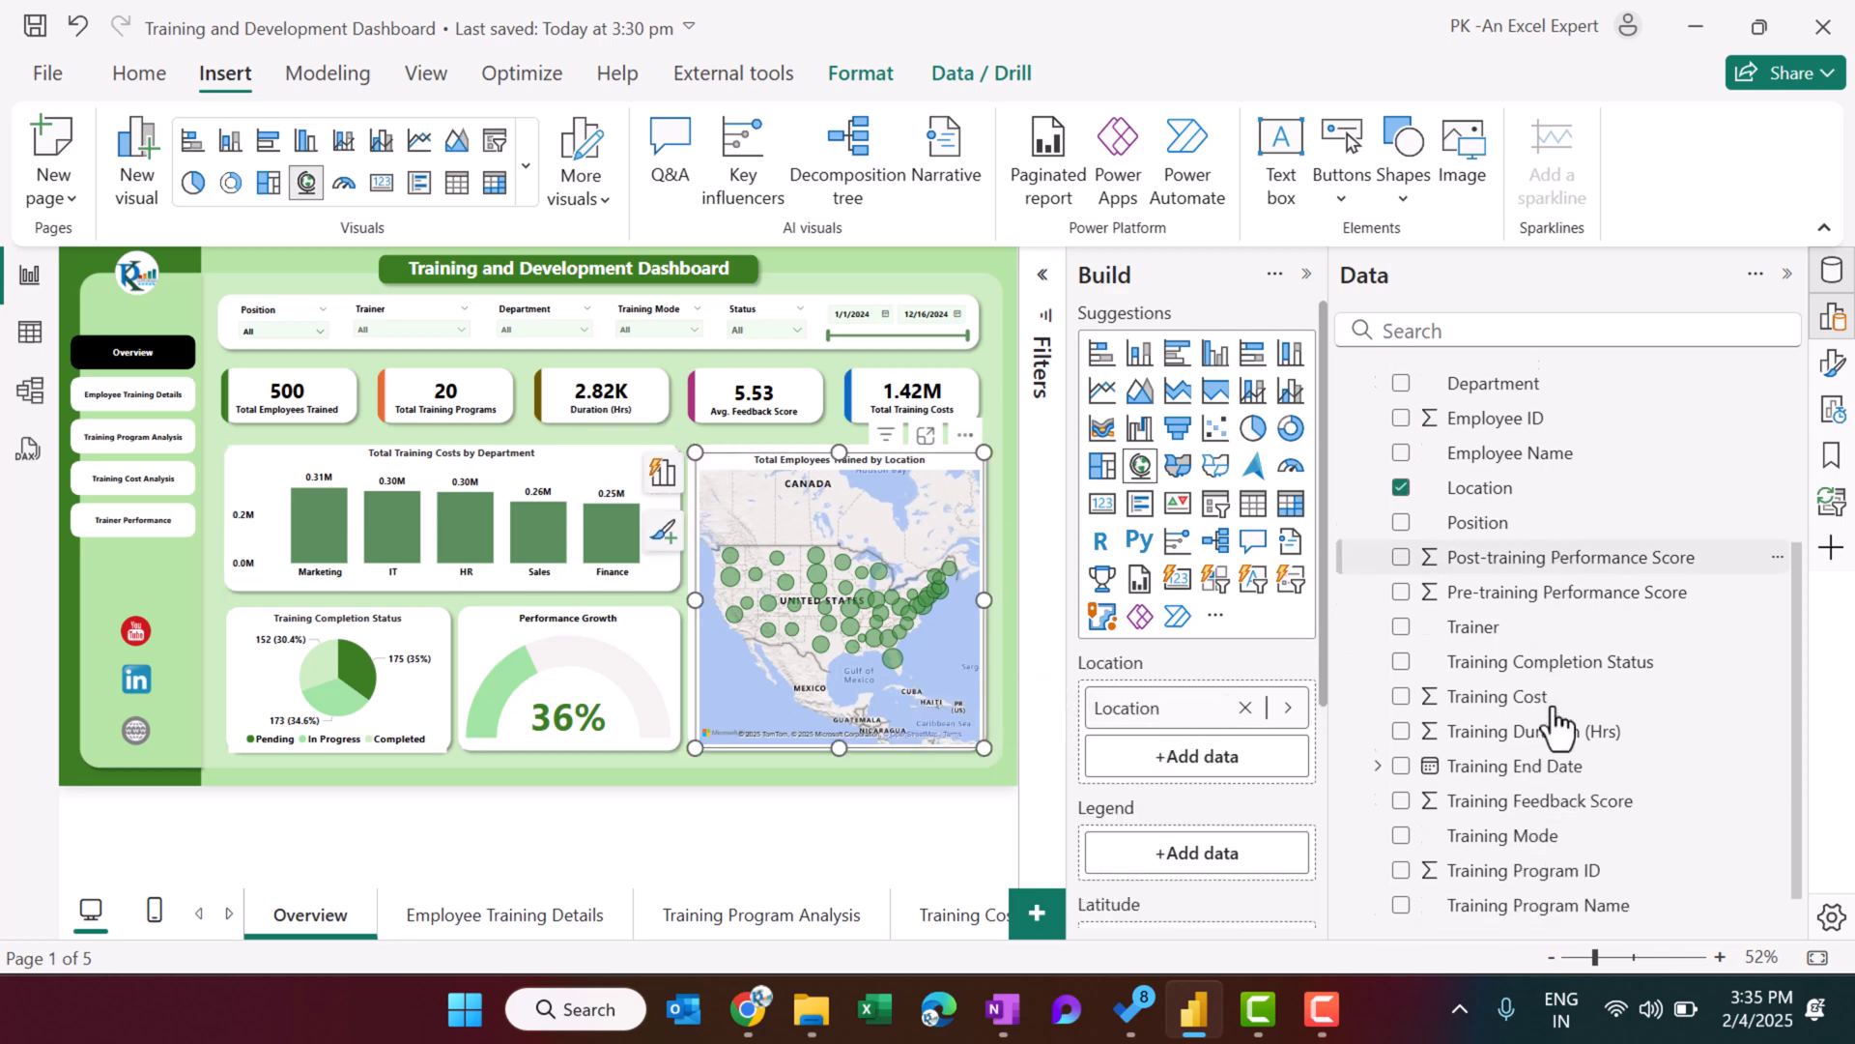
{"action": "scroll", "coordinate": [1504, 672], "scroll_direction": "up", "scroll_amount": 6}
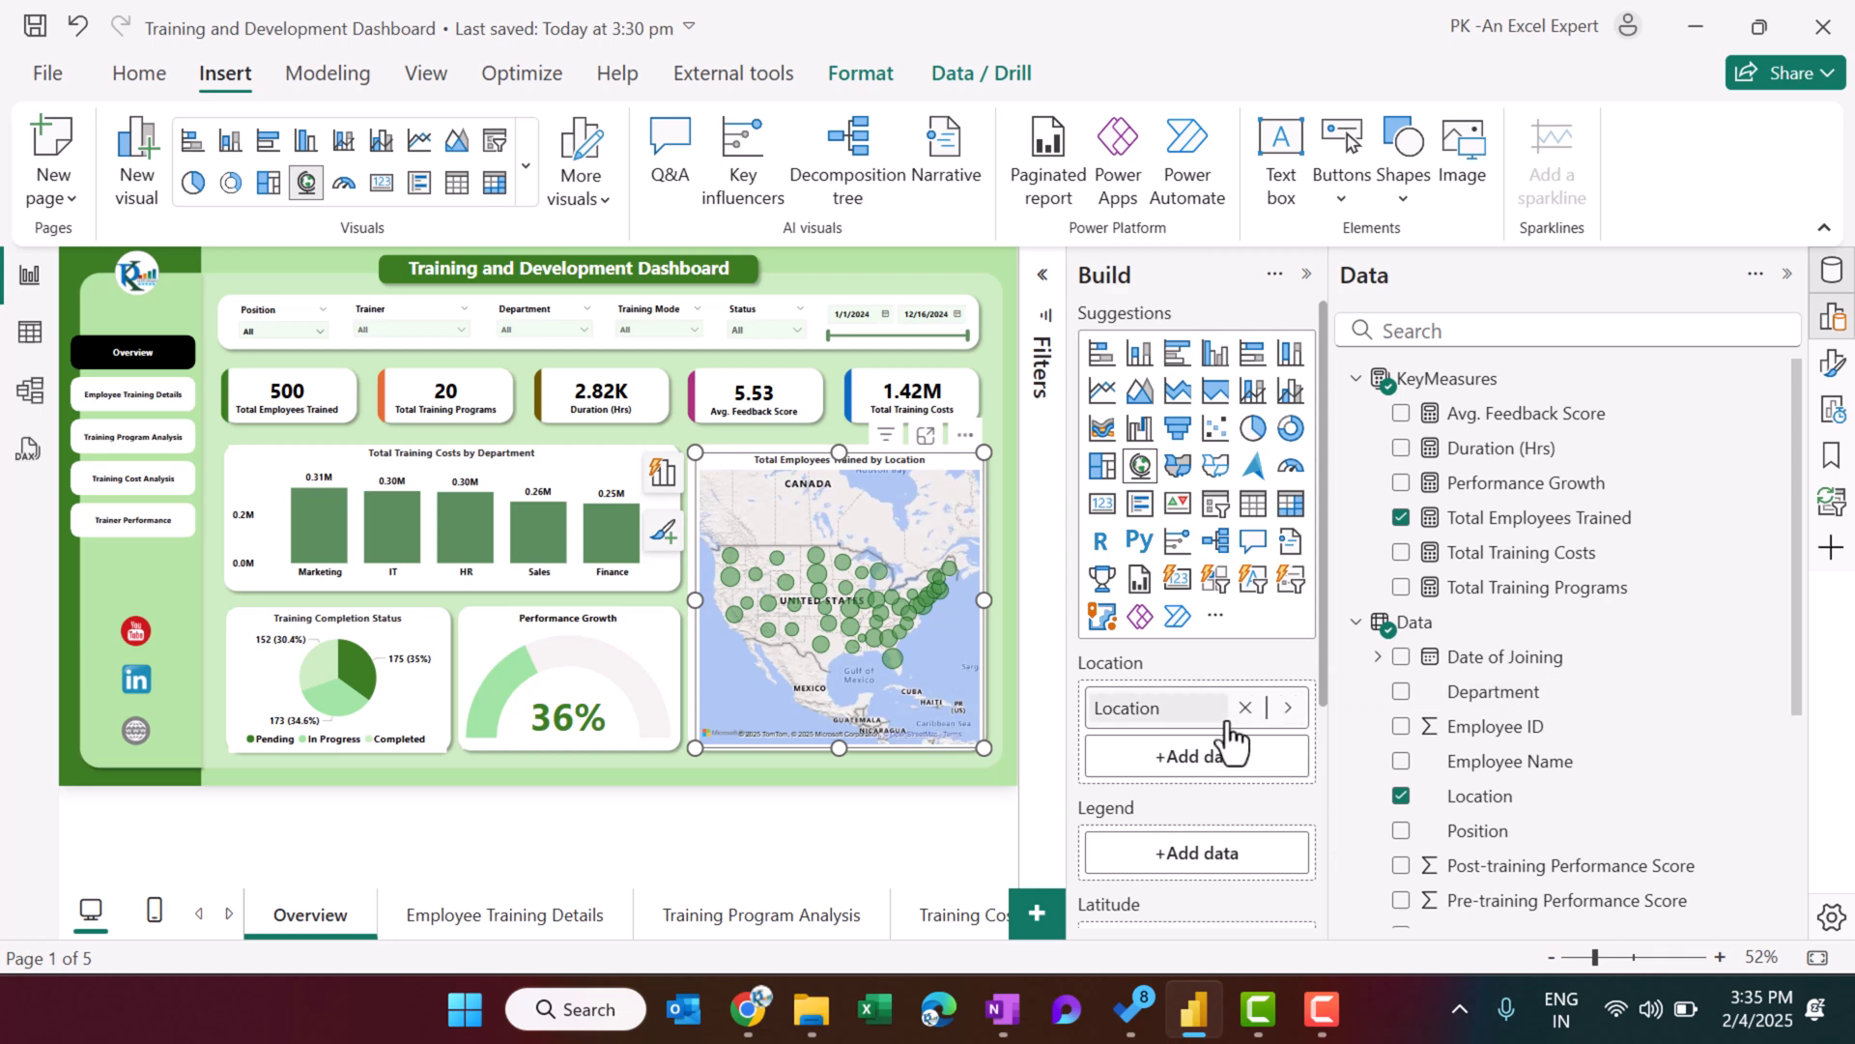
{"action": "scroll", "coordinate": [1227, 721], "scroll_direction": "down", "scroll_amount": 5}
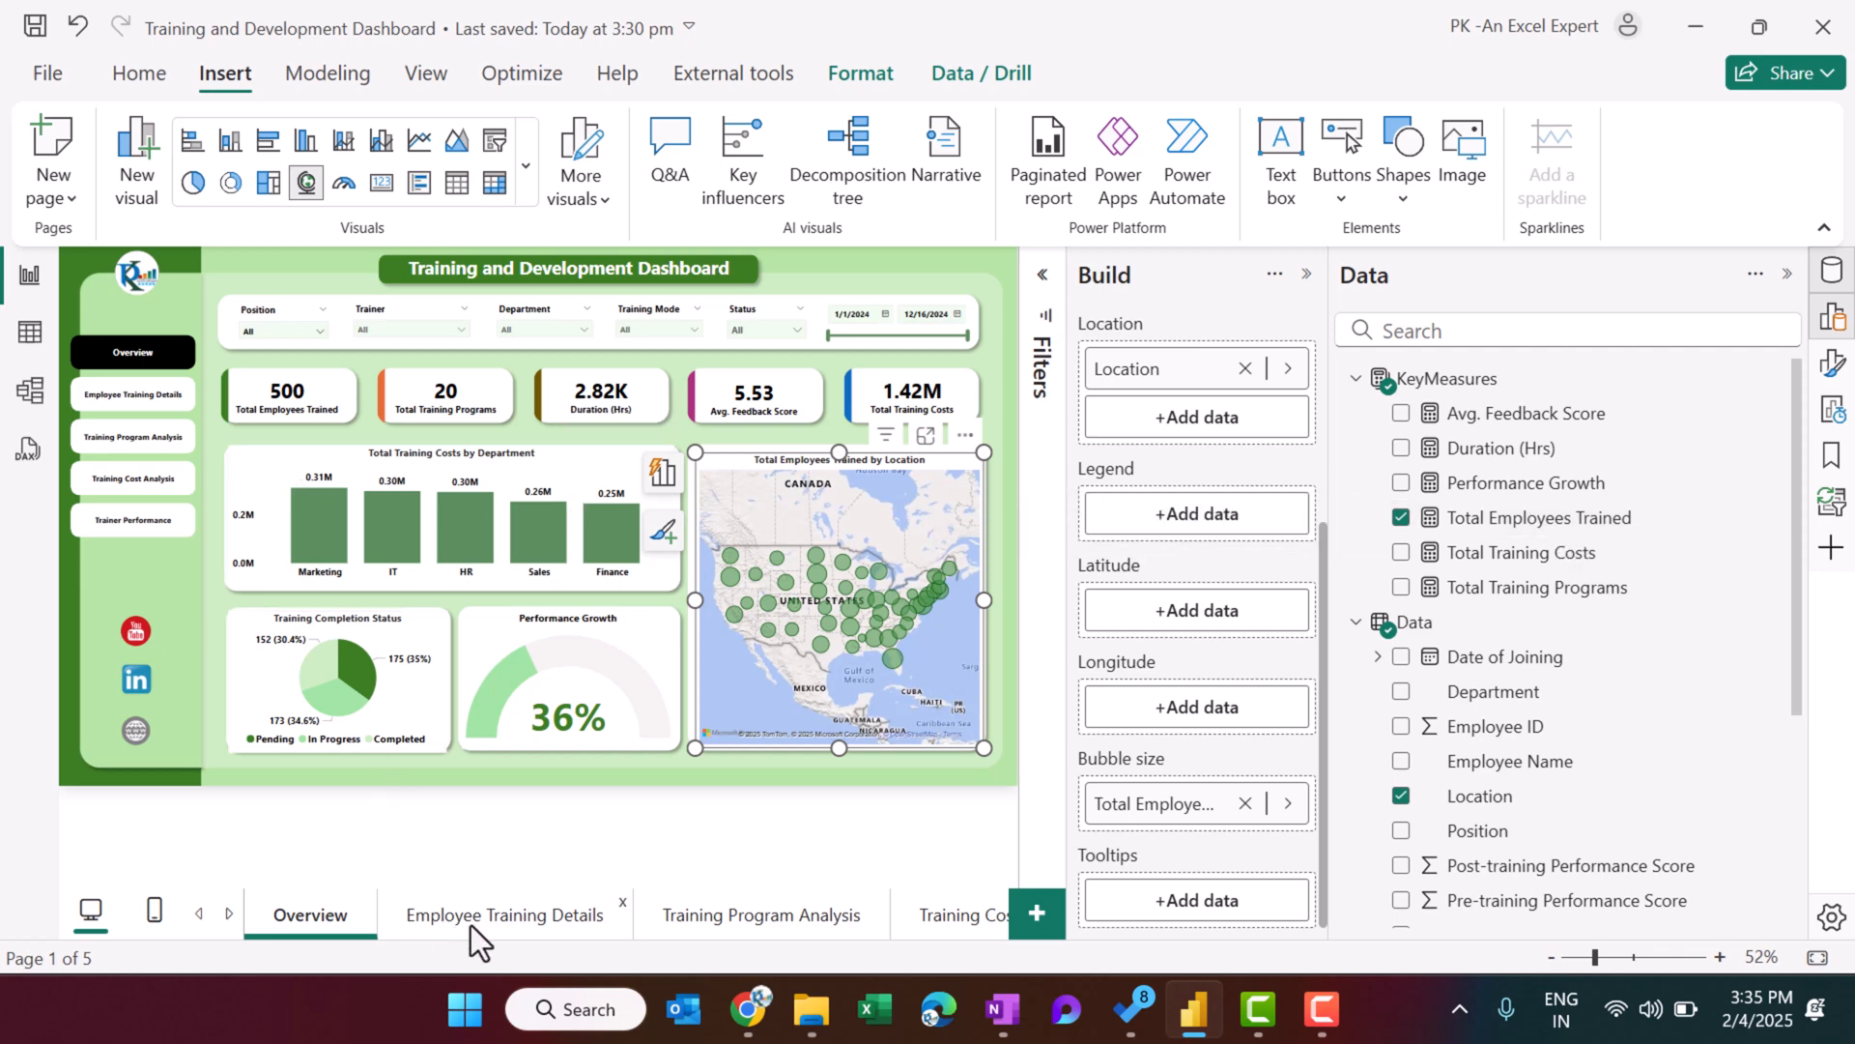
Open the Employee Training Details page and inspect the axis fields of the post-training and pre-training performance score chart.
{"action": "left_click", "coordinate": [507, 918]}
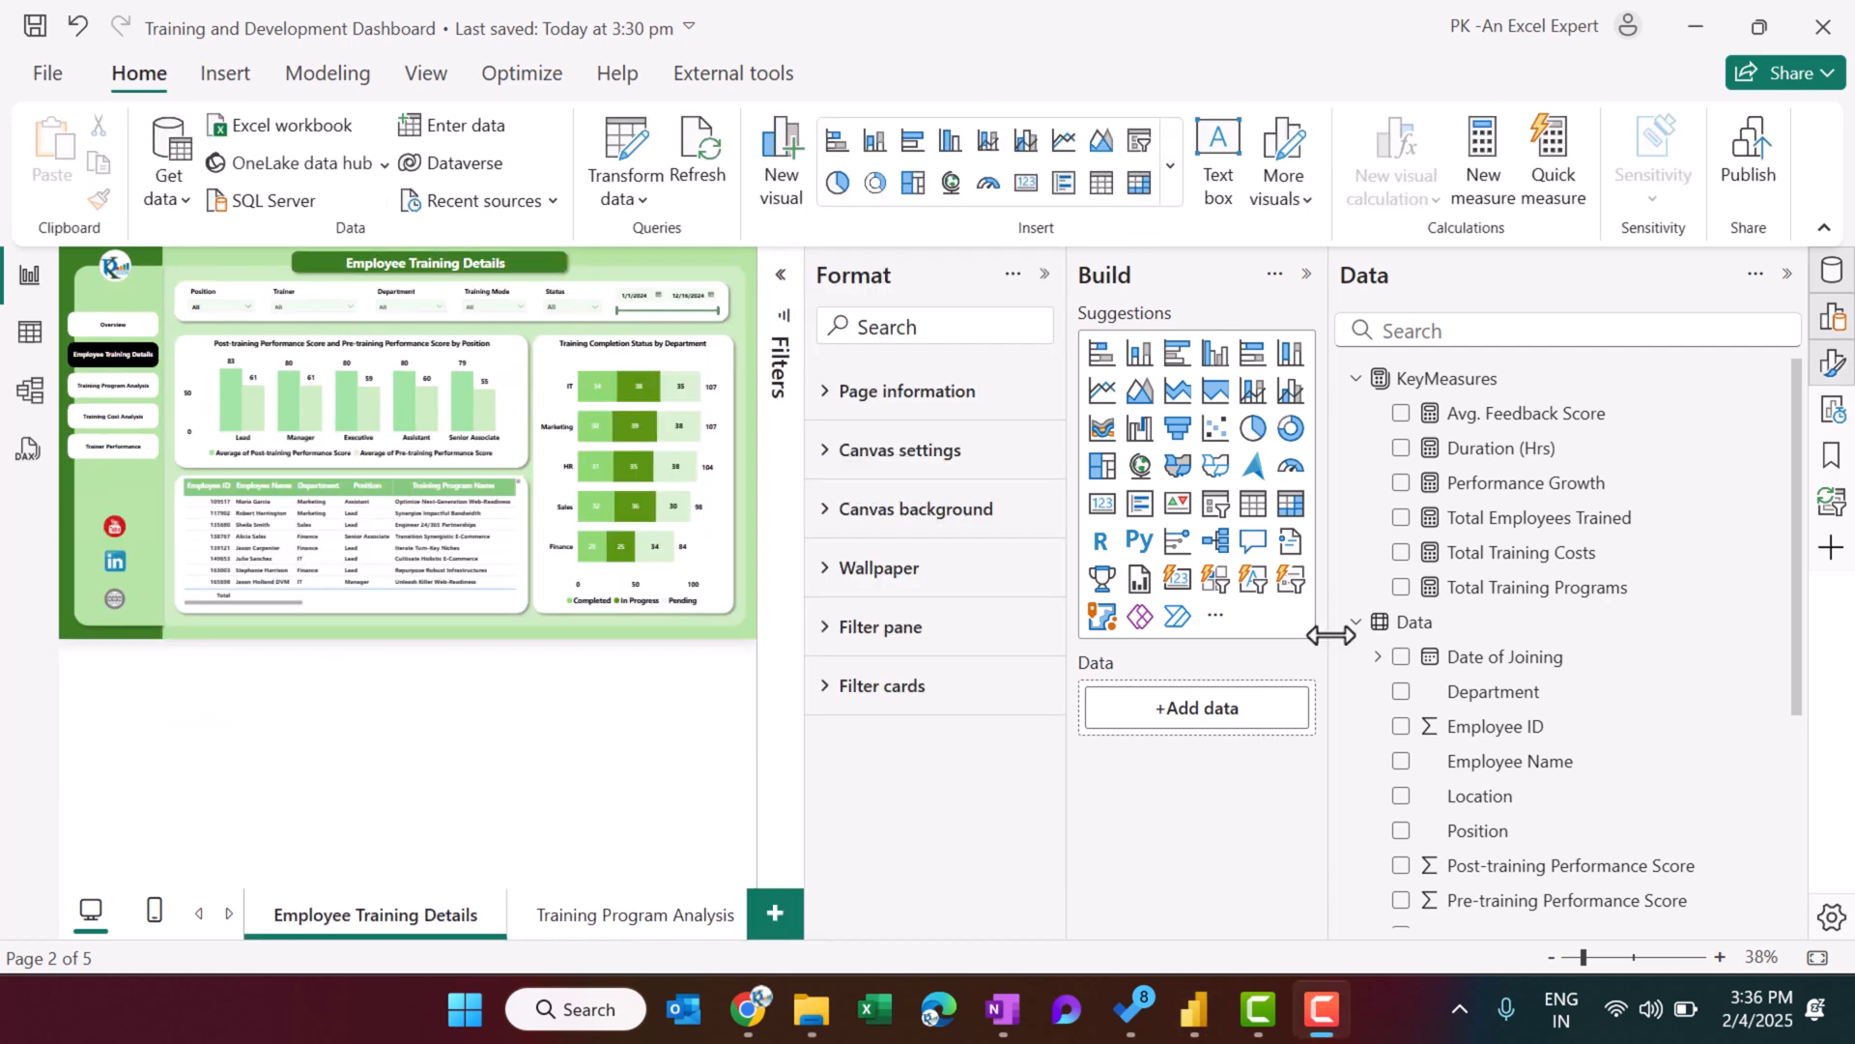
{"action": "left_click_drag", "start_coordinate": [1325, 629], "coordinate": [1450, 638]}
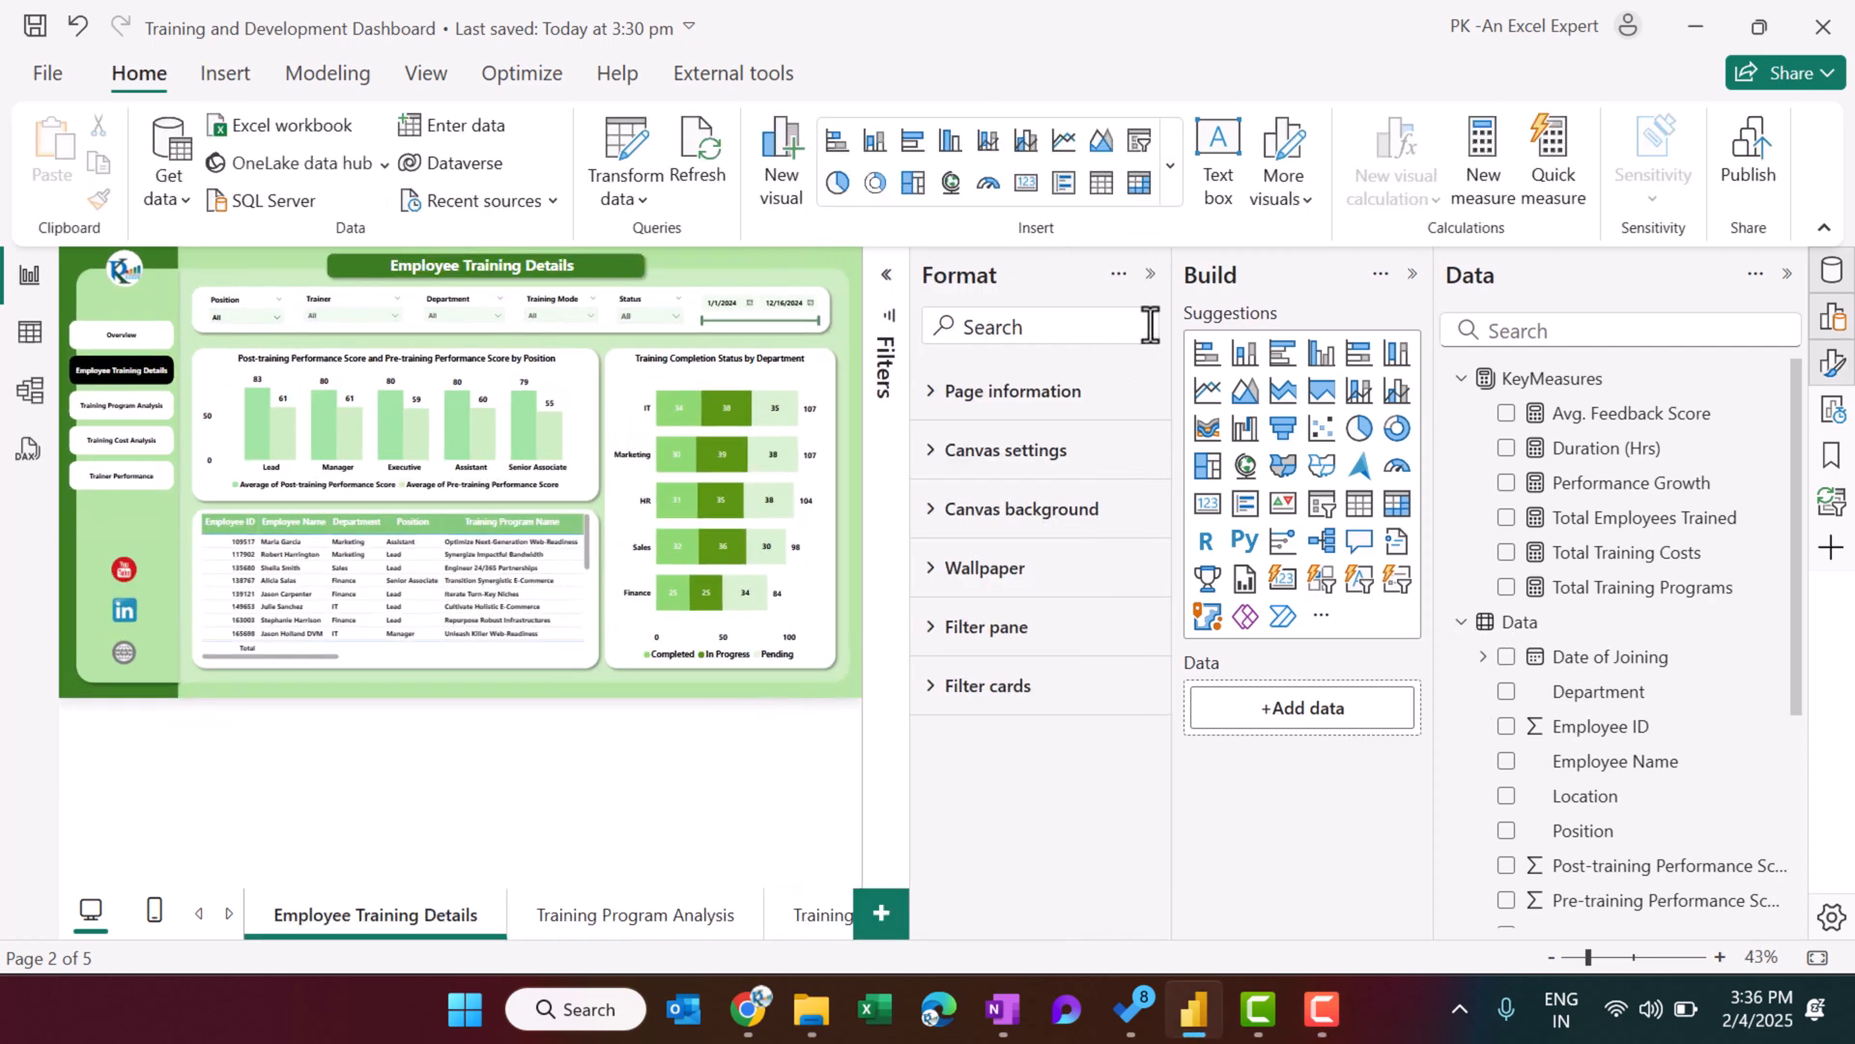
{"action": "left_click", "coordinate": [1141, 273]}
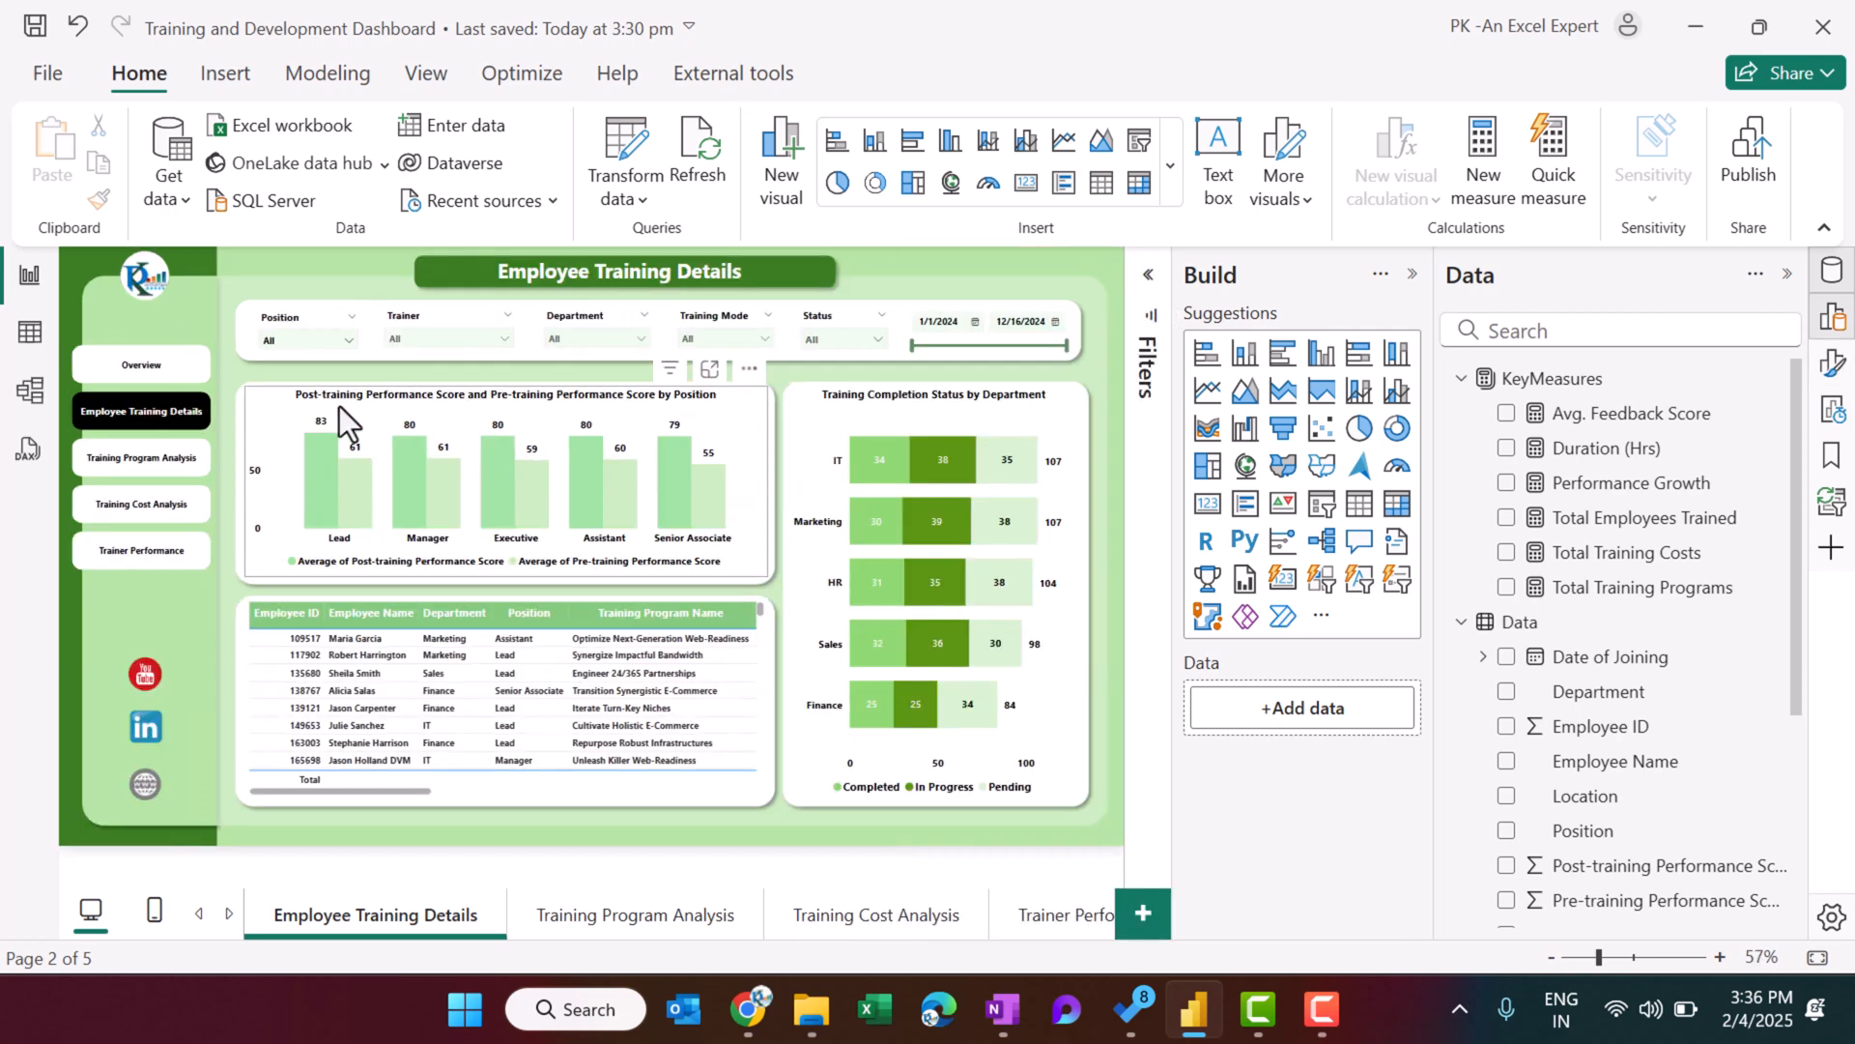
{"action": "left_click", "coordinate": [624, 395]}
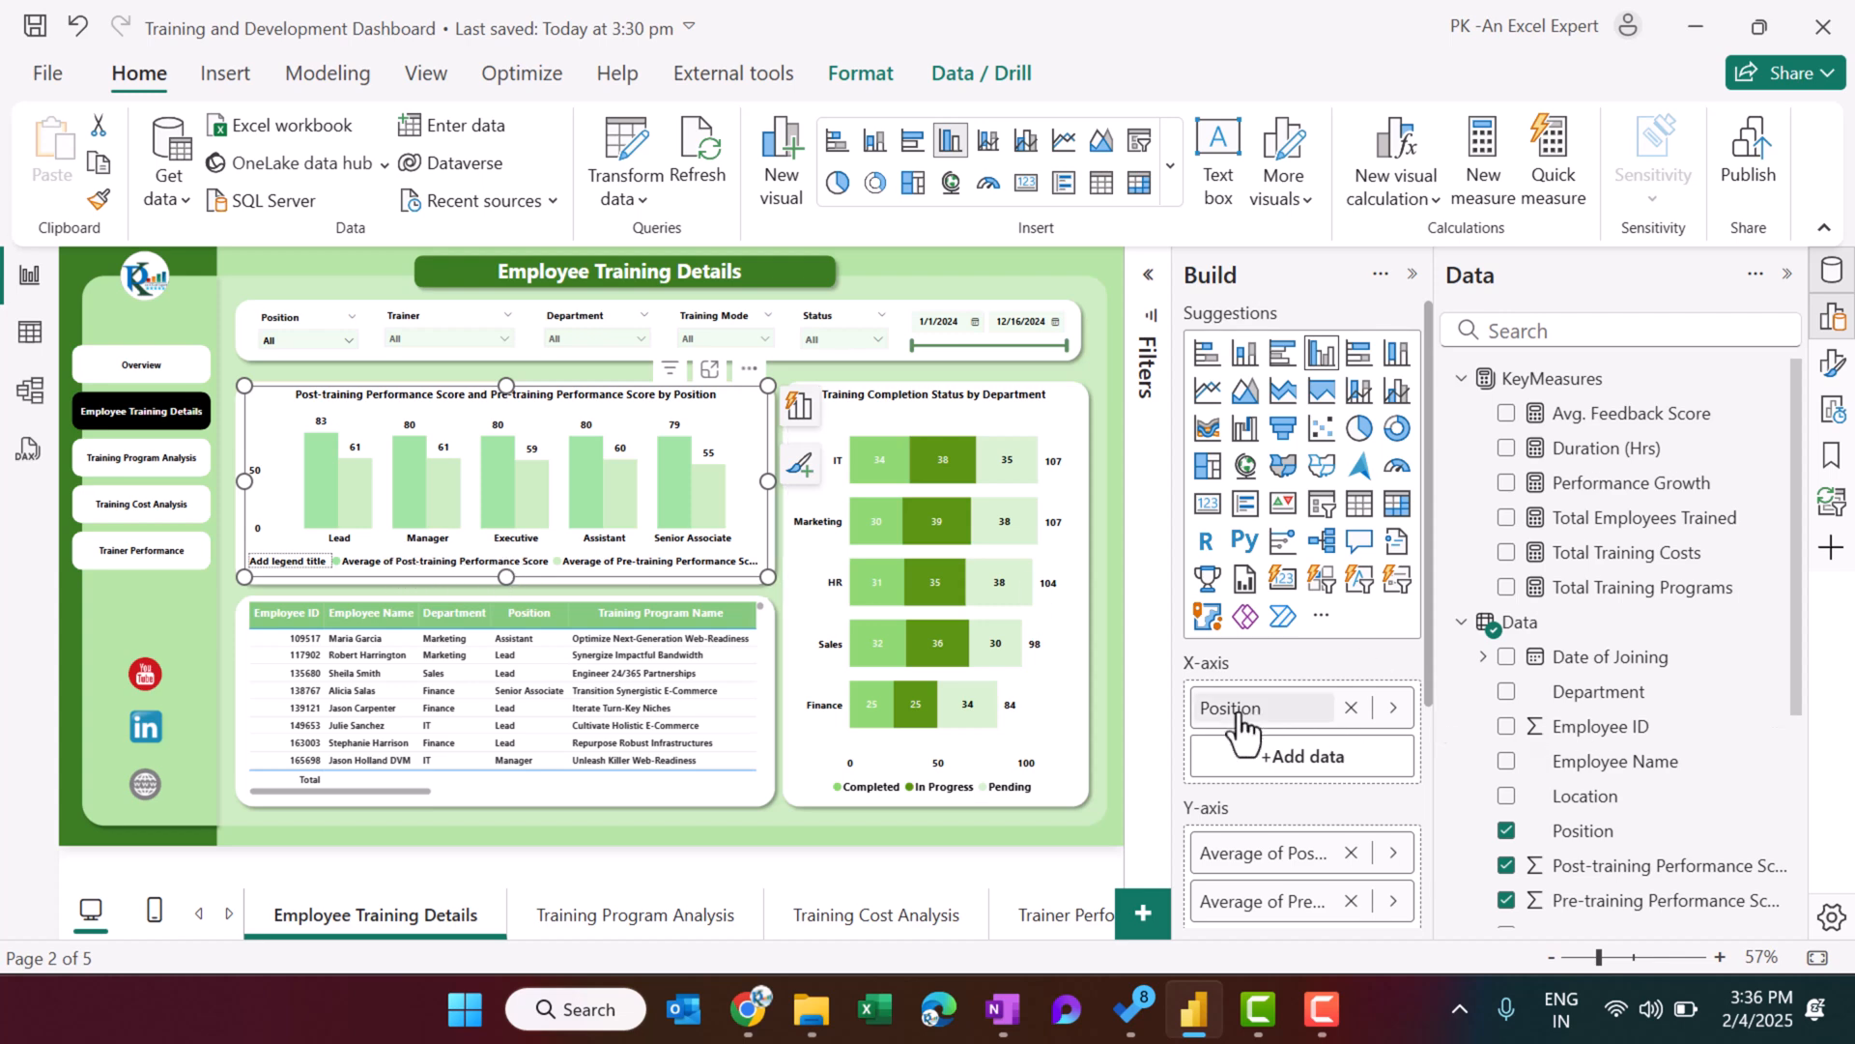
{"action": "scroll", "coordinate": [1273, 763], "scroll_direction": "down", "scroll_amount": 2}
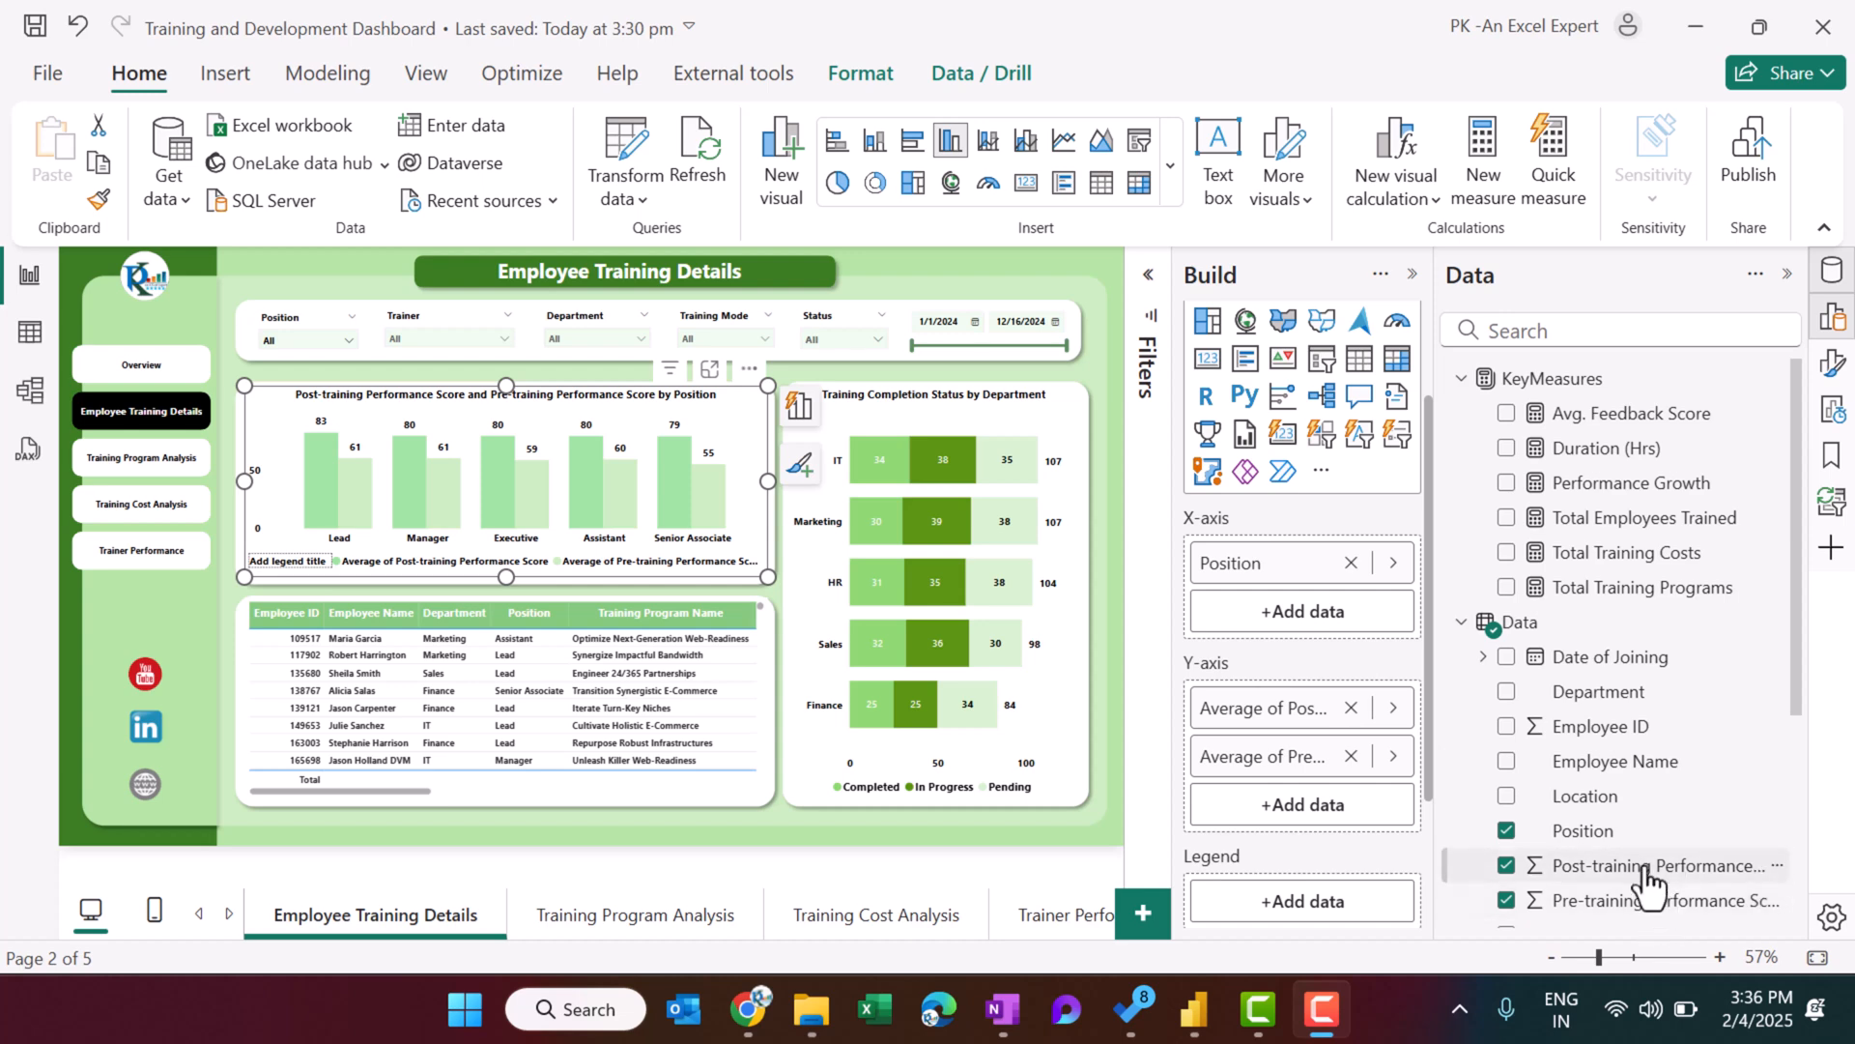
Inspect the axis and legend fields of the Training Completion Status by Department stacked bar chart.
{"action": "left_click", "coordinate": [842, 402]}
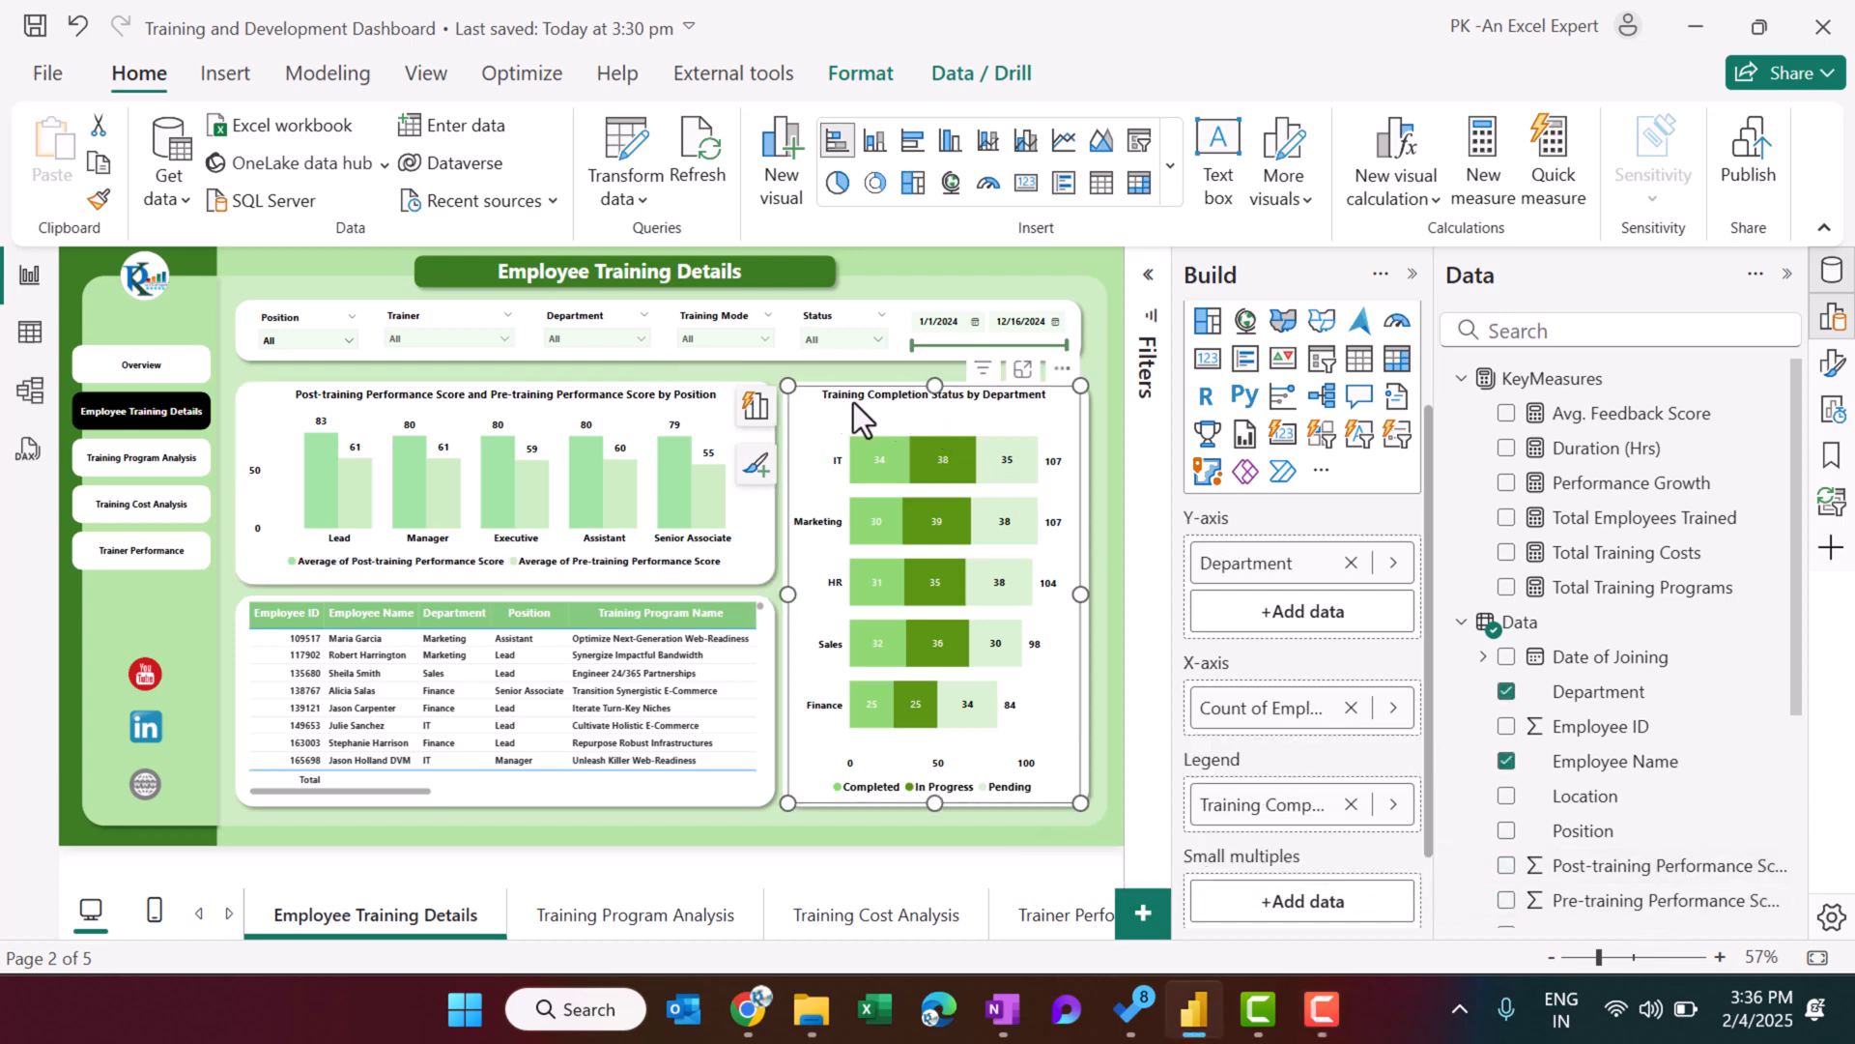
{"action": "scroll", "coordinate": [1355, 437], "scroll_direction": "up", "scroll_amount": 2}
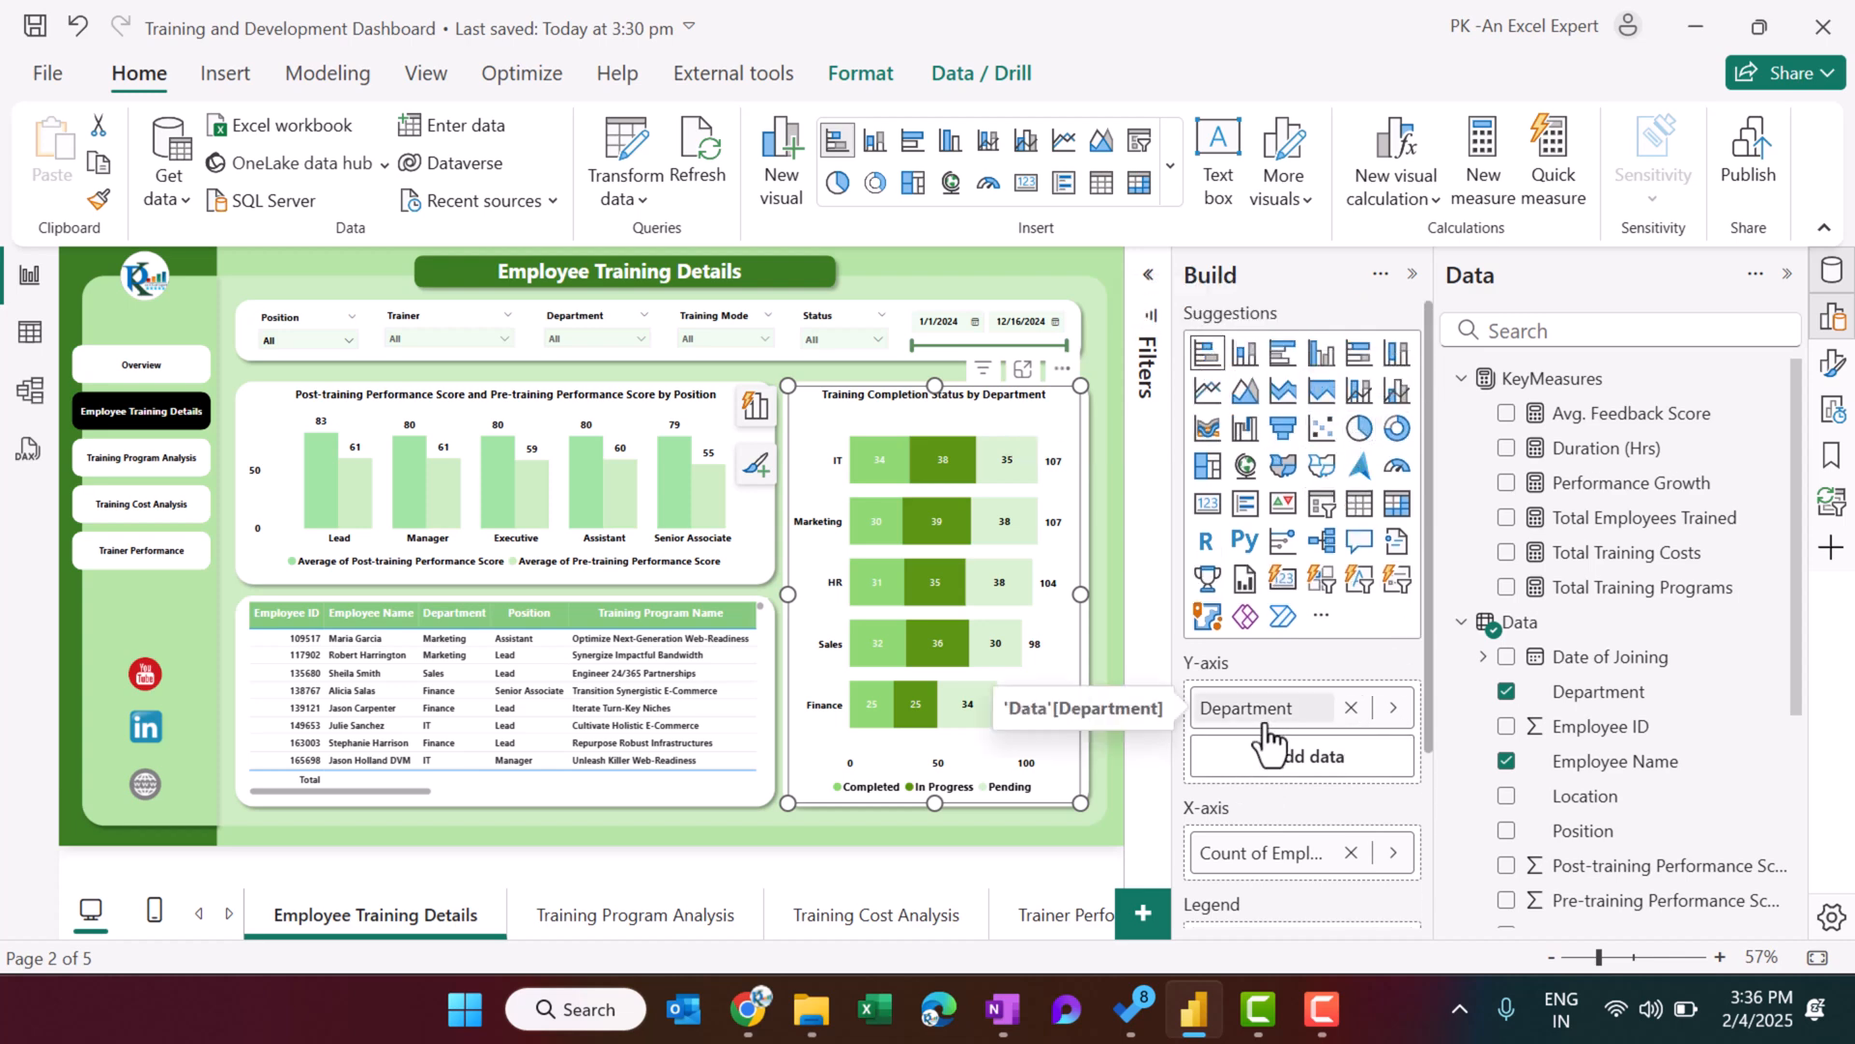
{"action": "scroll", "coordinate": [1266, 739], "scroll_direction": "down", "scroll_amount": 3}
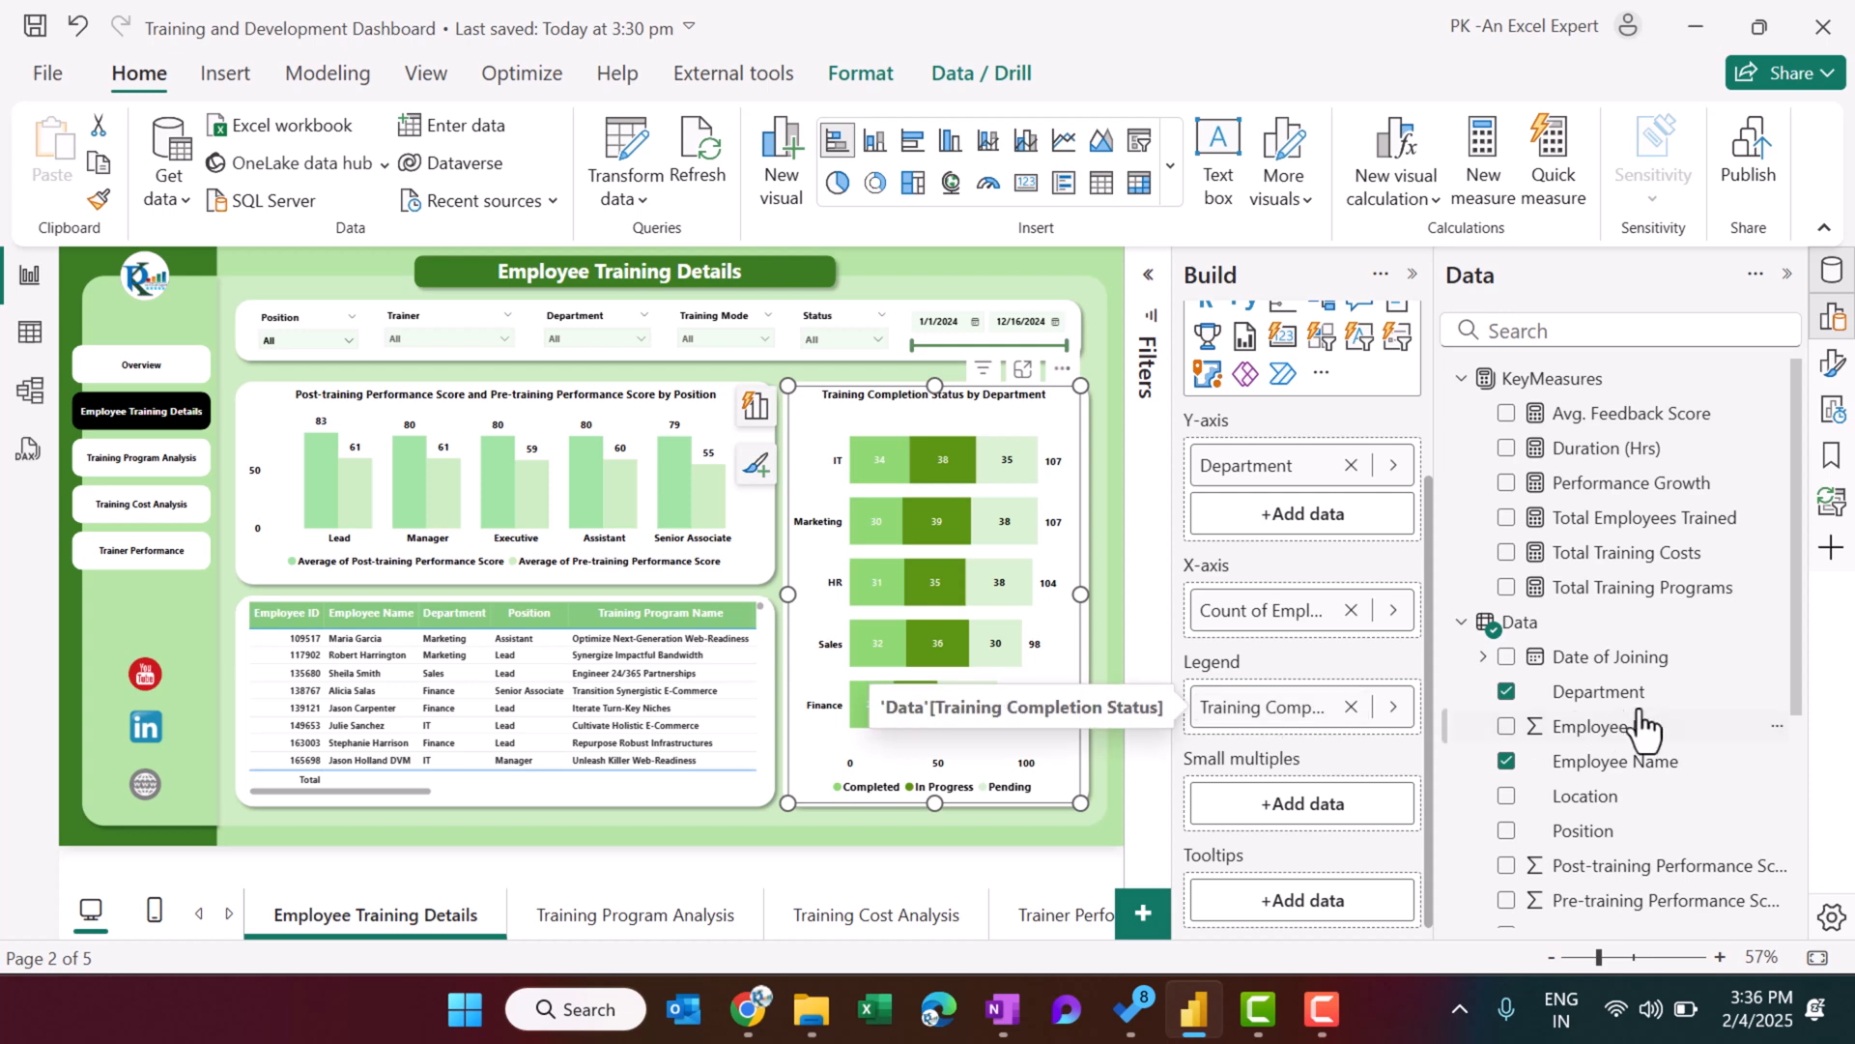
{"action": "scroll", "coordinate": [1633, 720], "scroll_direction": "down", "scroll_amount": 5}
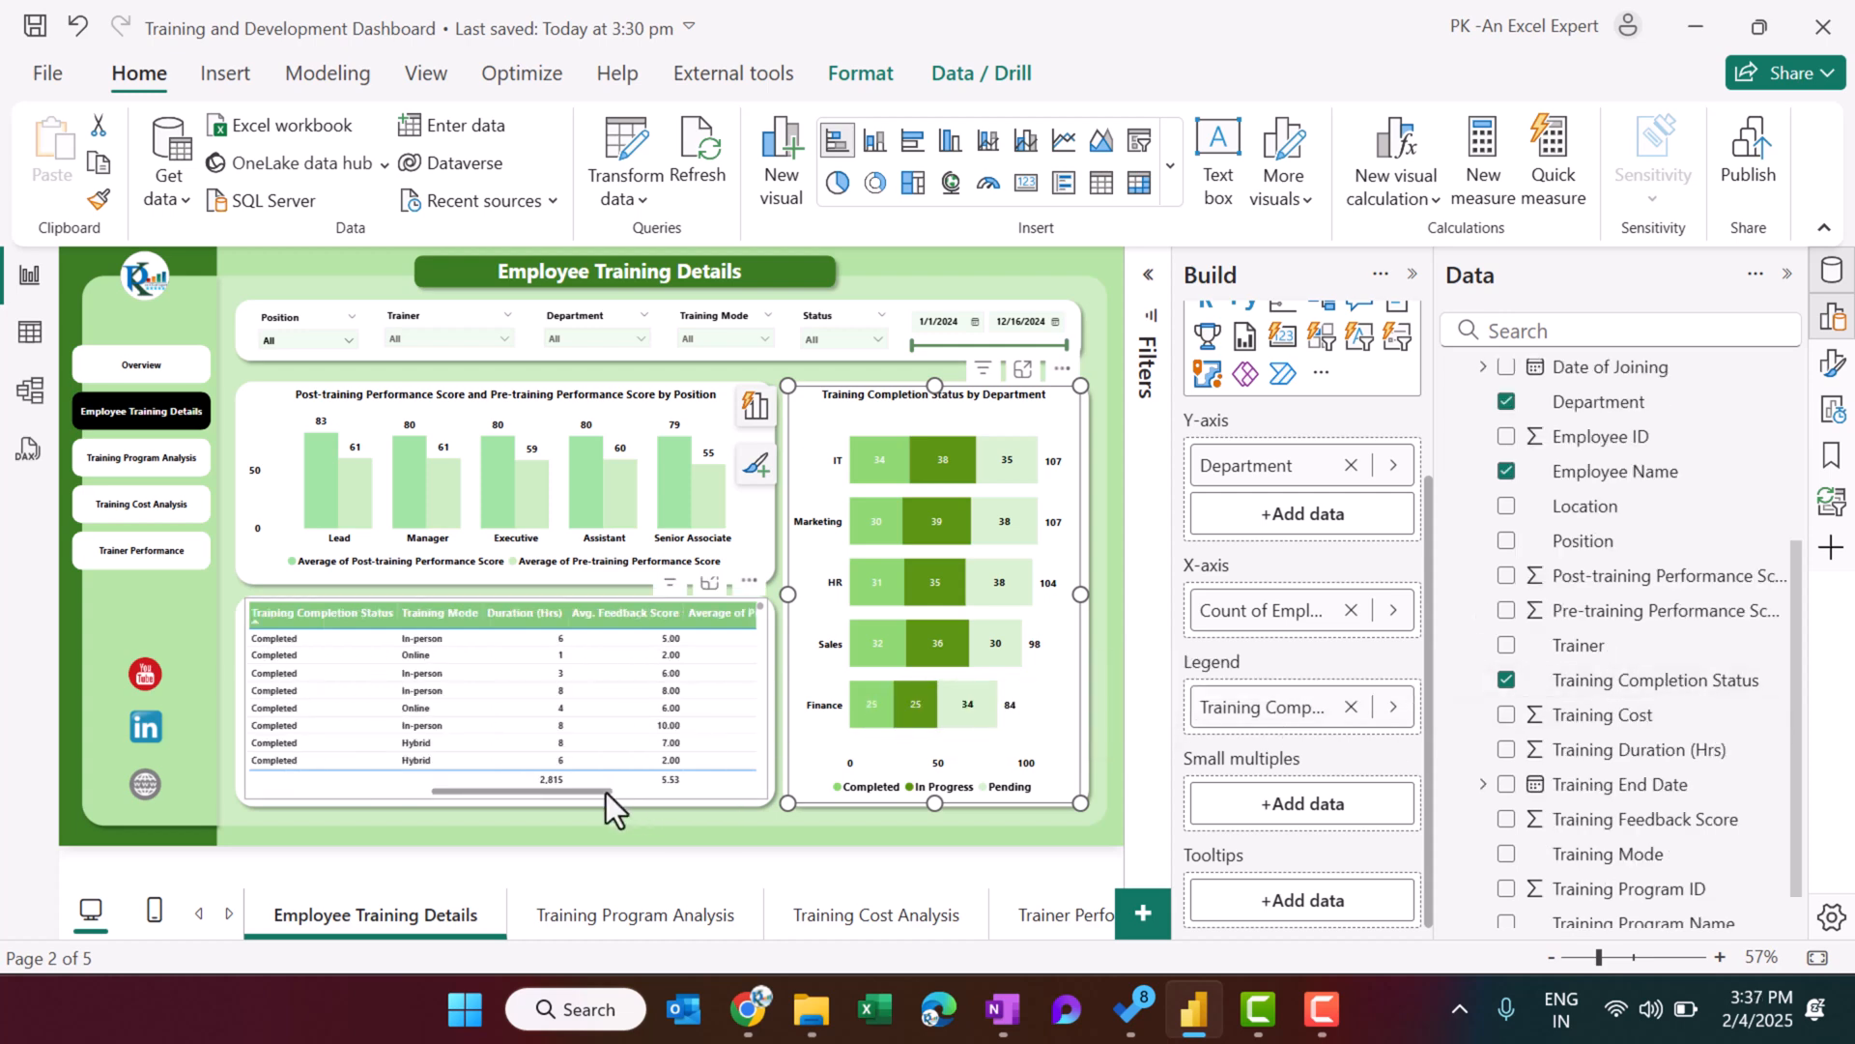
Return the employee training table to its first columns and inspect the full list of column fields it uses.
{"action": "left_click", "coordinate": [593, 792]}
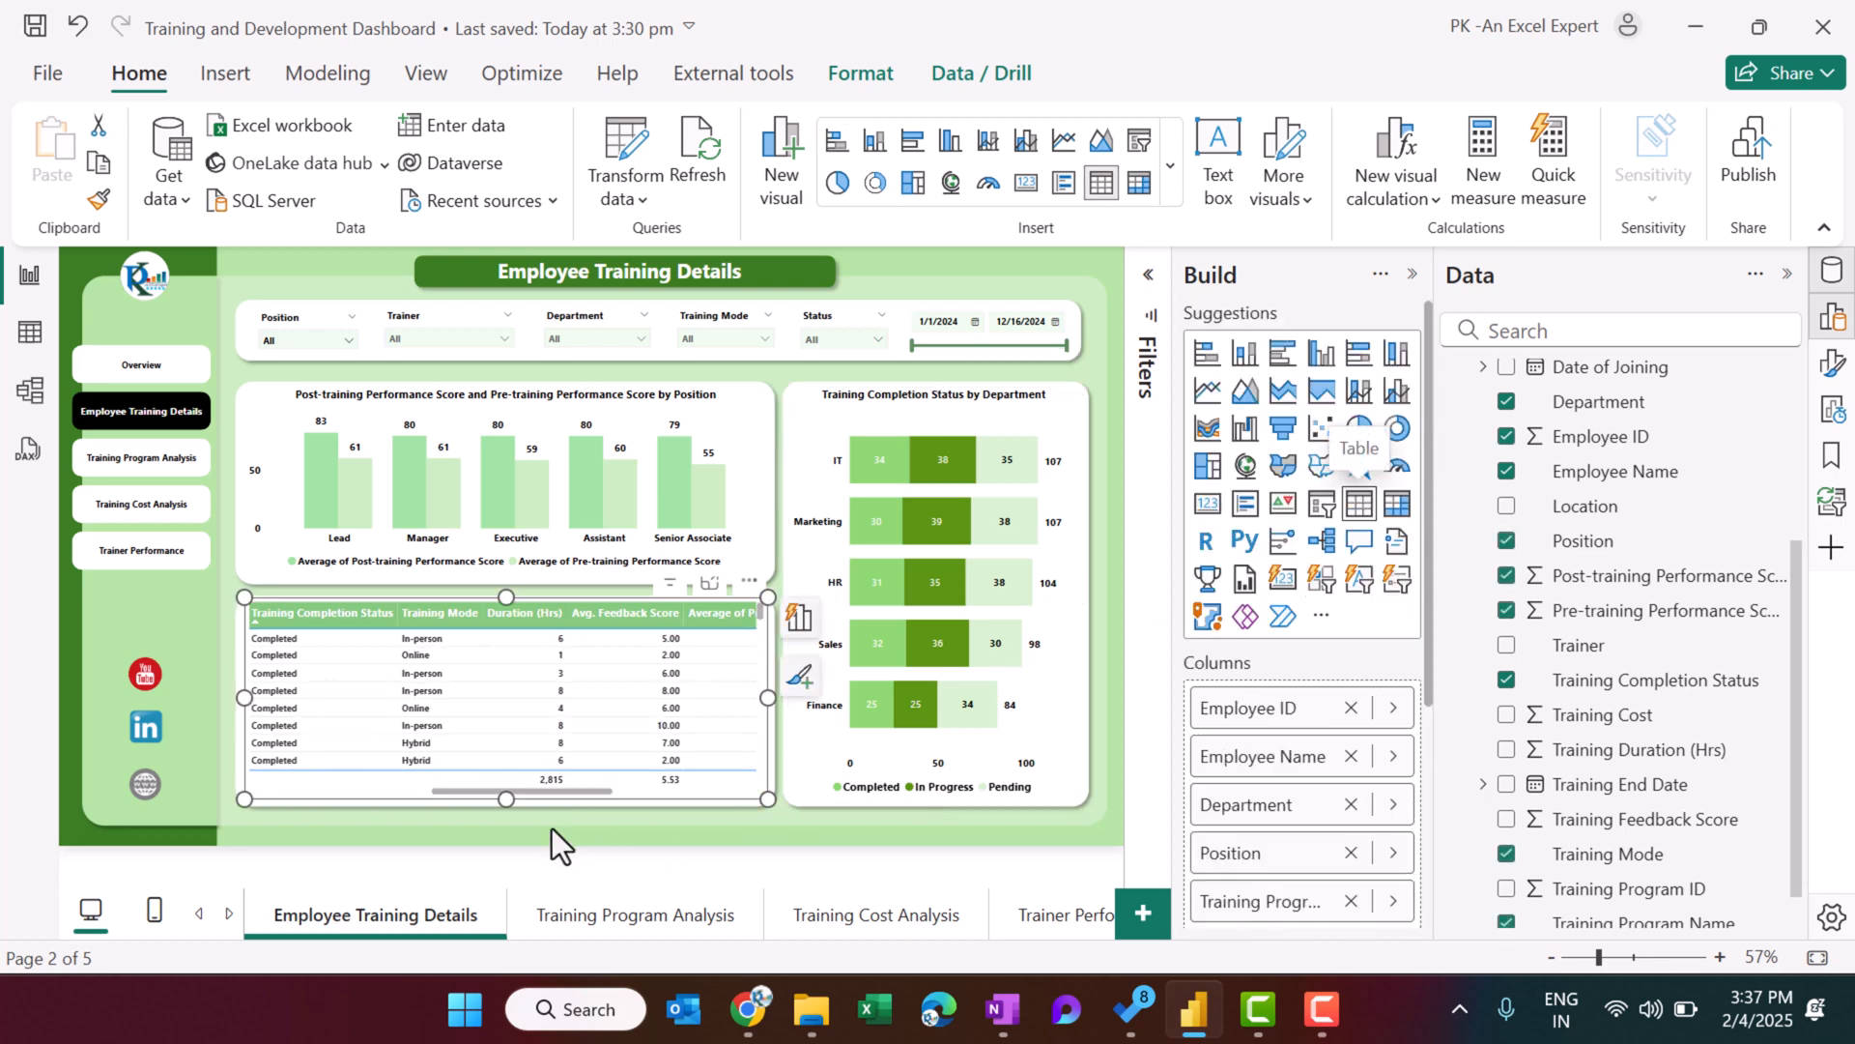
{"action": "left_click_drag", "start_coordinate": [561, 788], "coordinate": [246, 798]}
{"action": "scroll", "coordinate": [1273, 734], "scroll_direction": "down", "scroll_amount": 3}
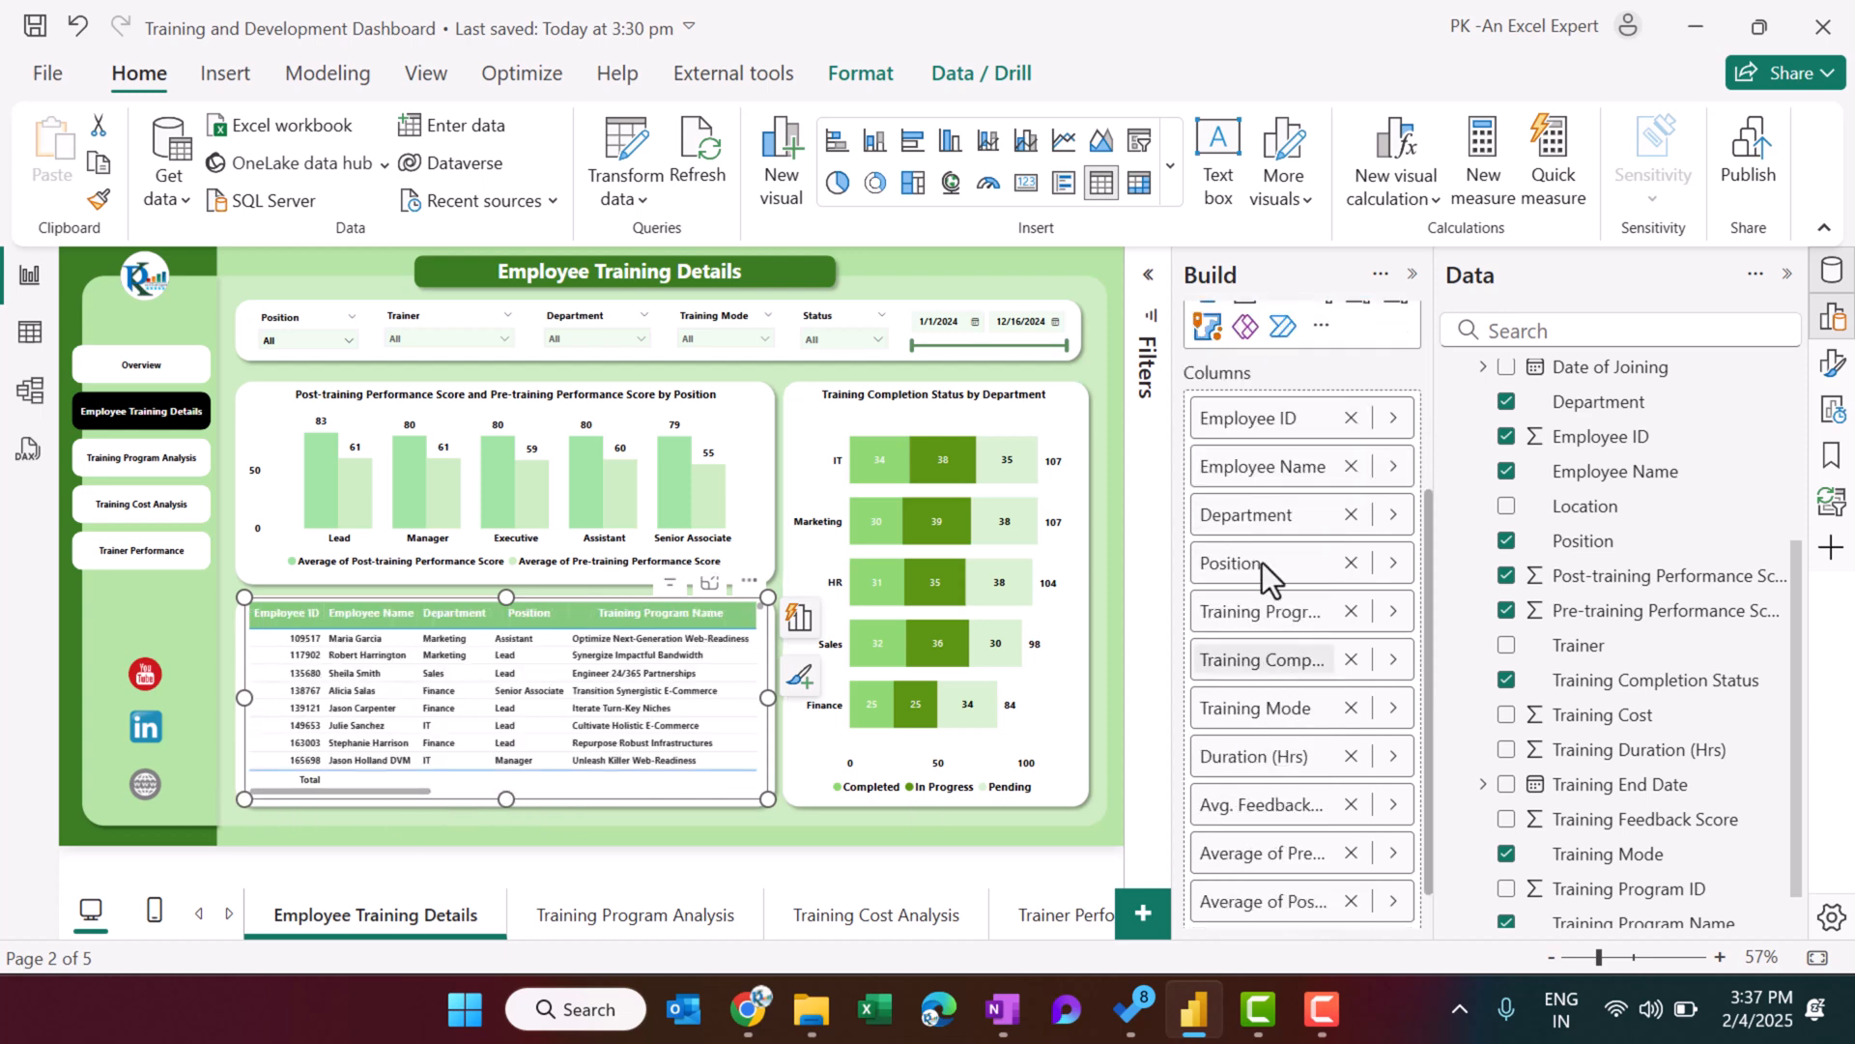
{"action": "scroll", "coordinate": [1283, 619], "scroll_direction": "down", "scroll_amount": 1}
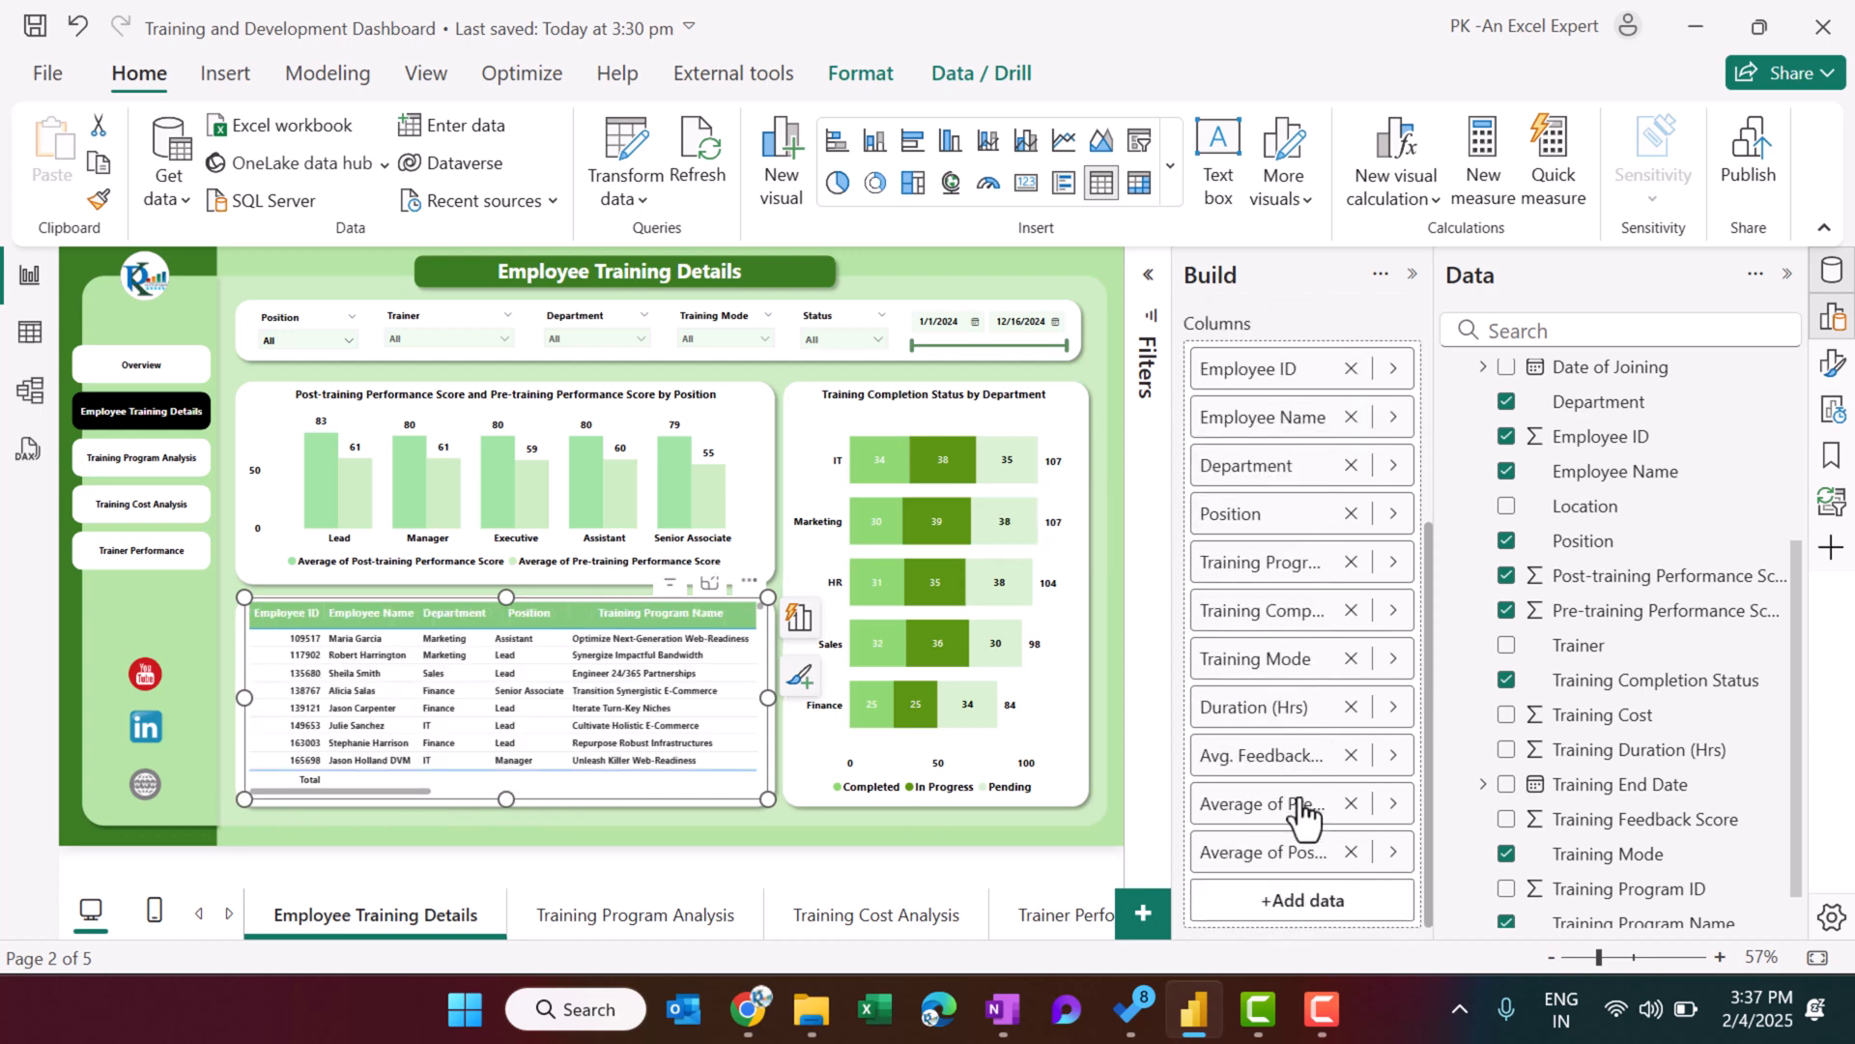
Open the Training Program Analysis page and inspect the fields of the Training Duration and Total Training Costs by Department combo chart.
{"action": "left_click", "coordinate": [658, 918]}
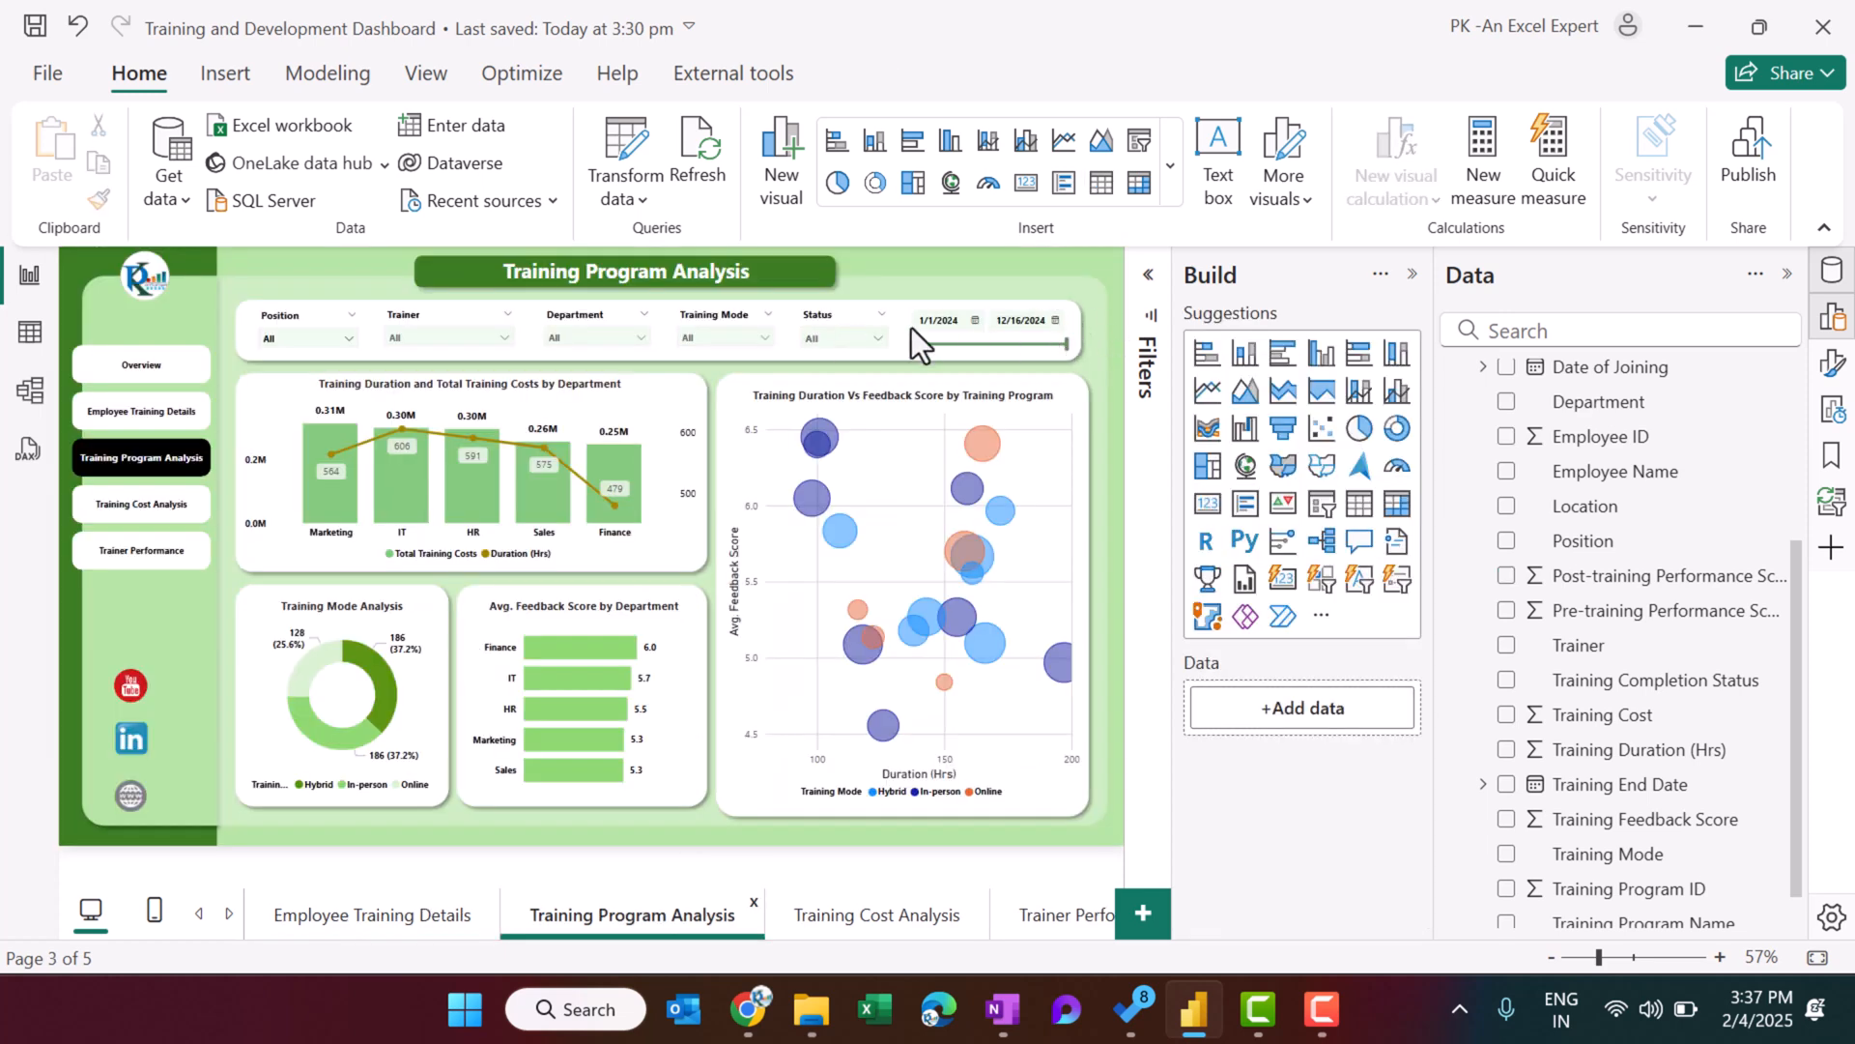
{"action": "left_click", "coordinate": [640, 404]}
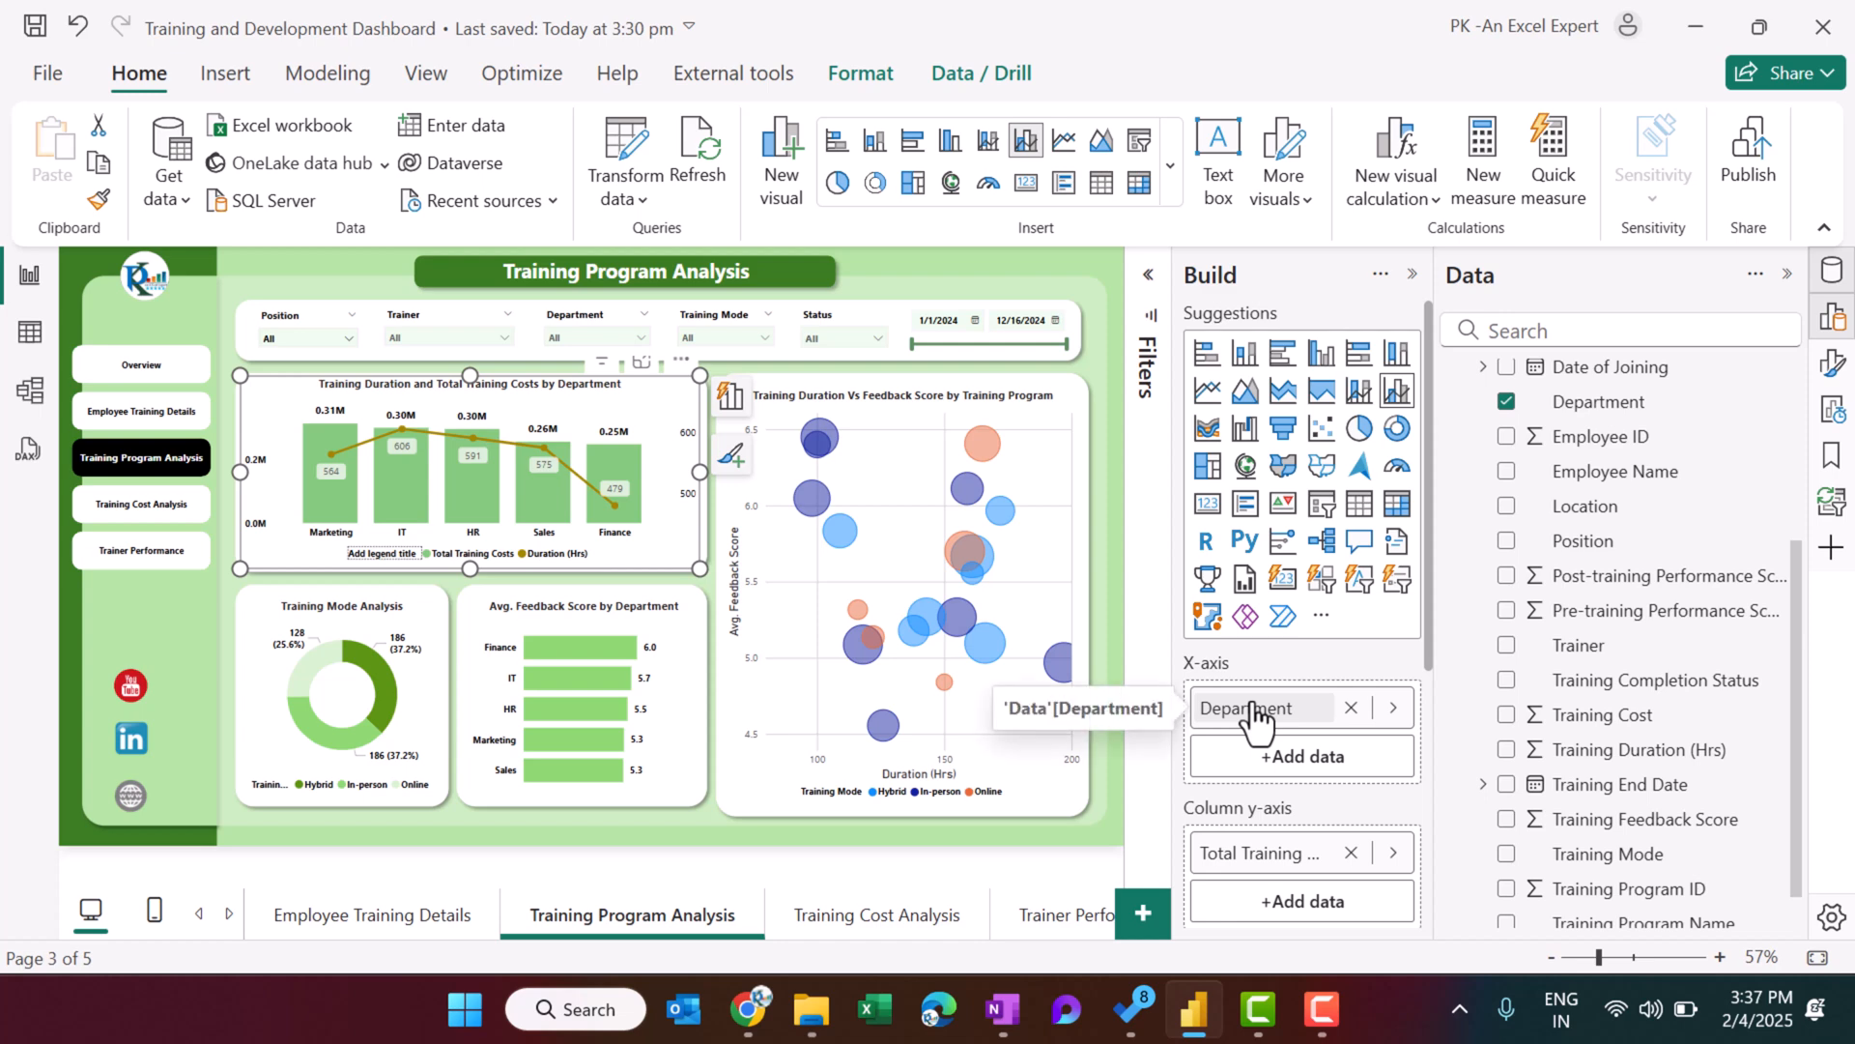
{"action": "scroll", "coordinate": [1389, 781], "scroll_direction": "down", "scroll_amount": 2}
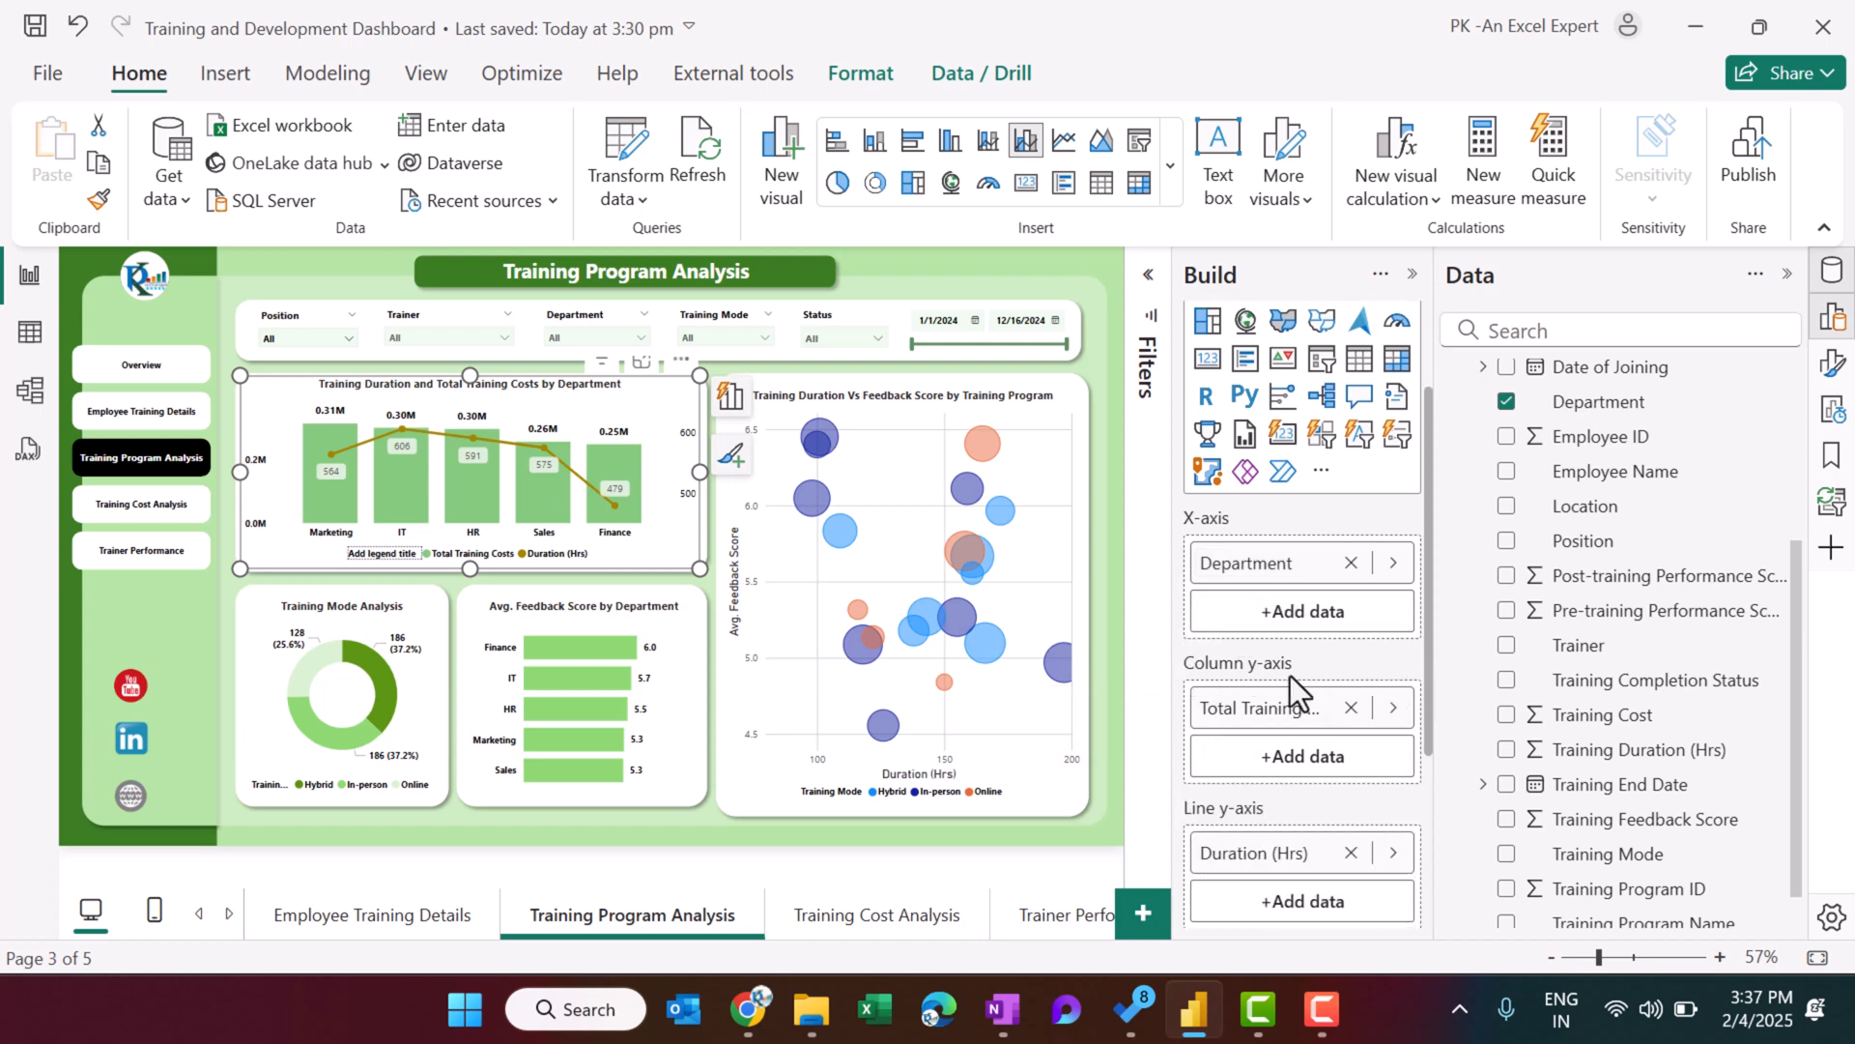
{"action": "scroll", "coordinate": [1291, 676], "scroll_direction": "down", "scroll_amount": 2}
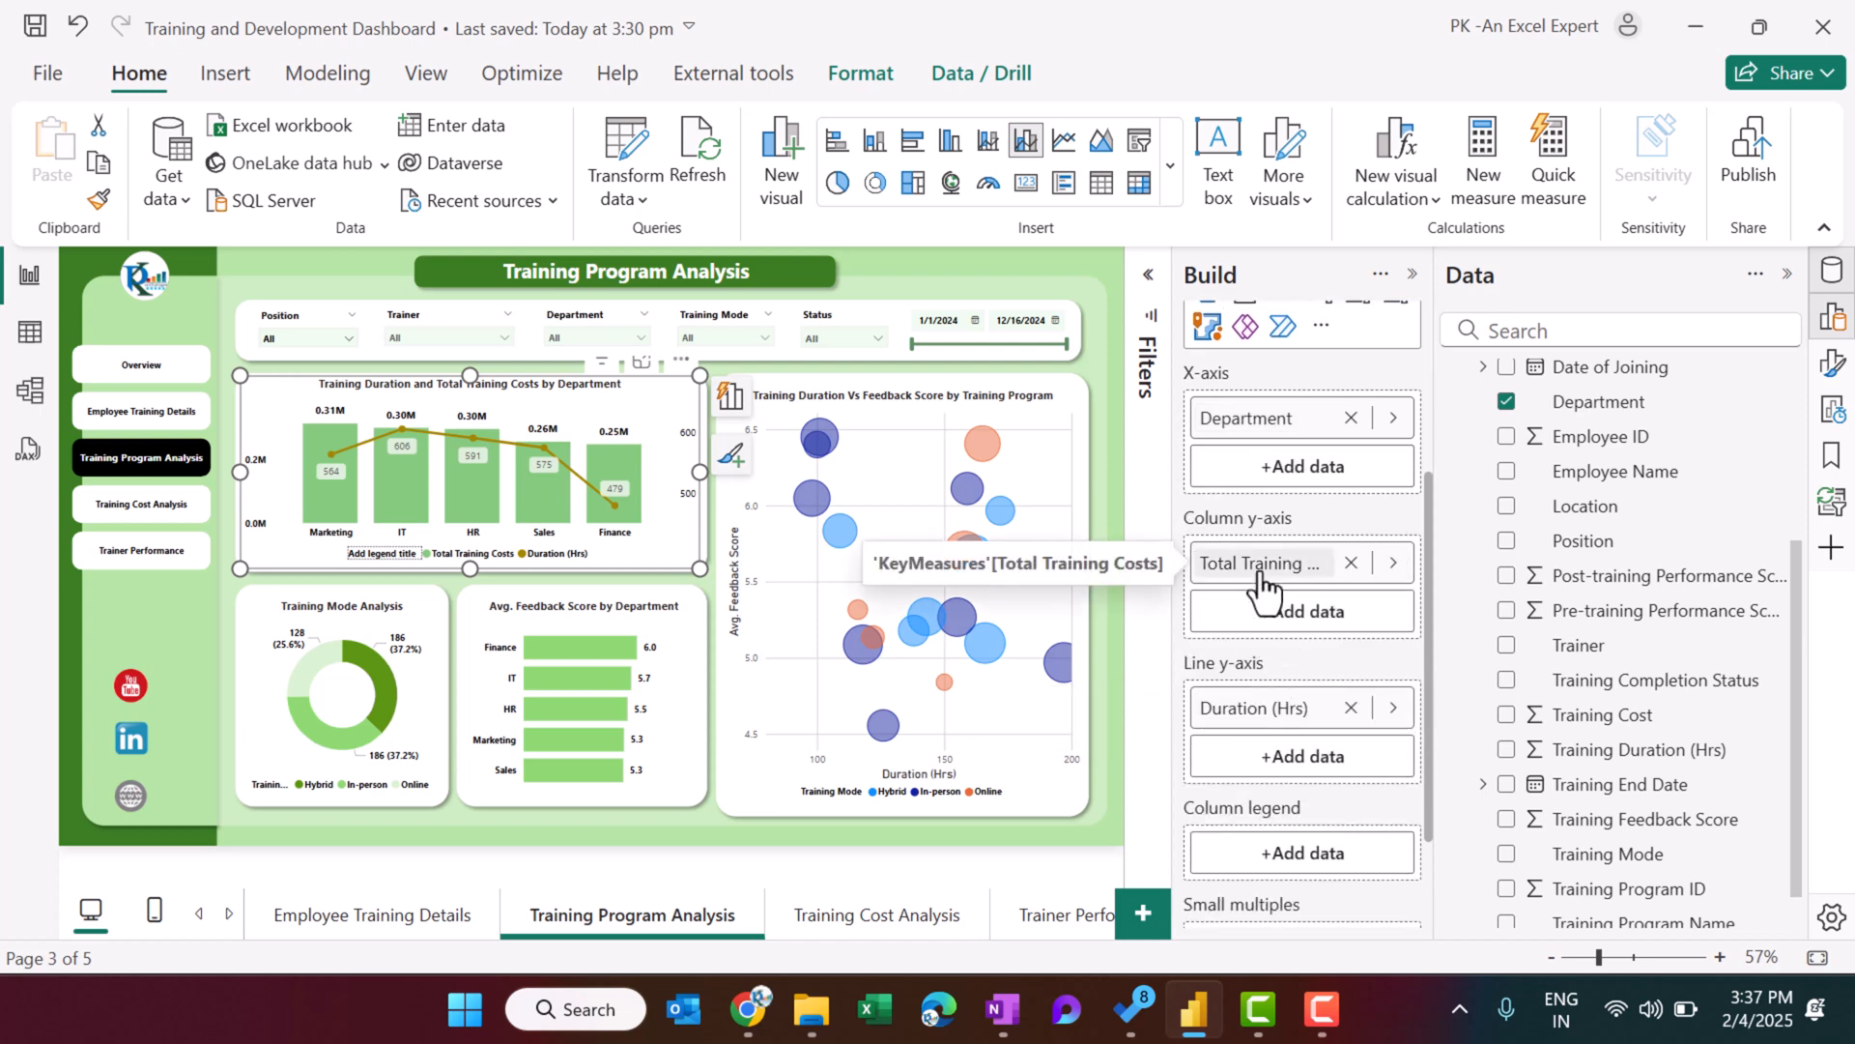
{"action": "scroll", "coordinate": [1701, 580], "scroll_direction": "up", "scroll_amount": 3}
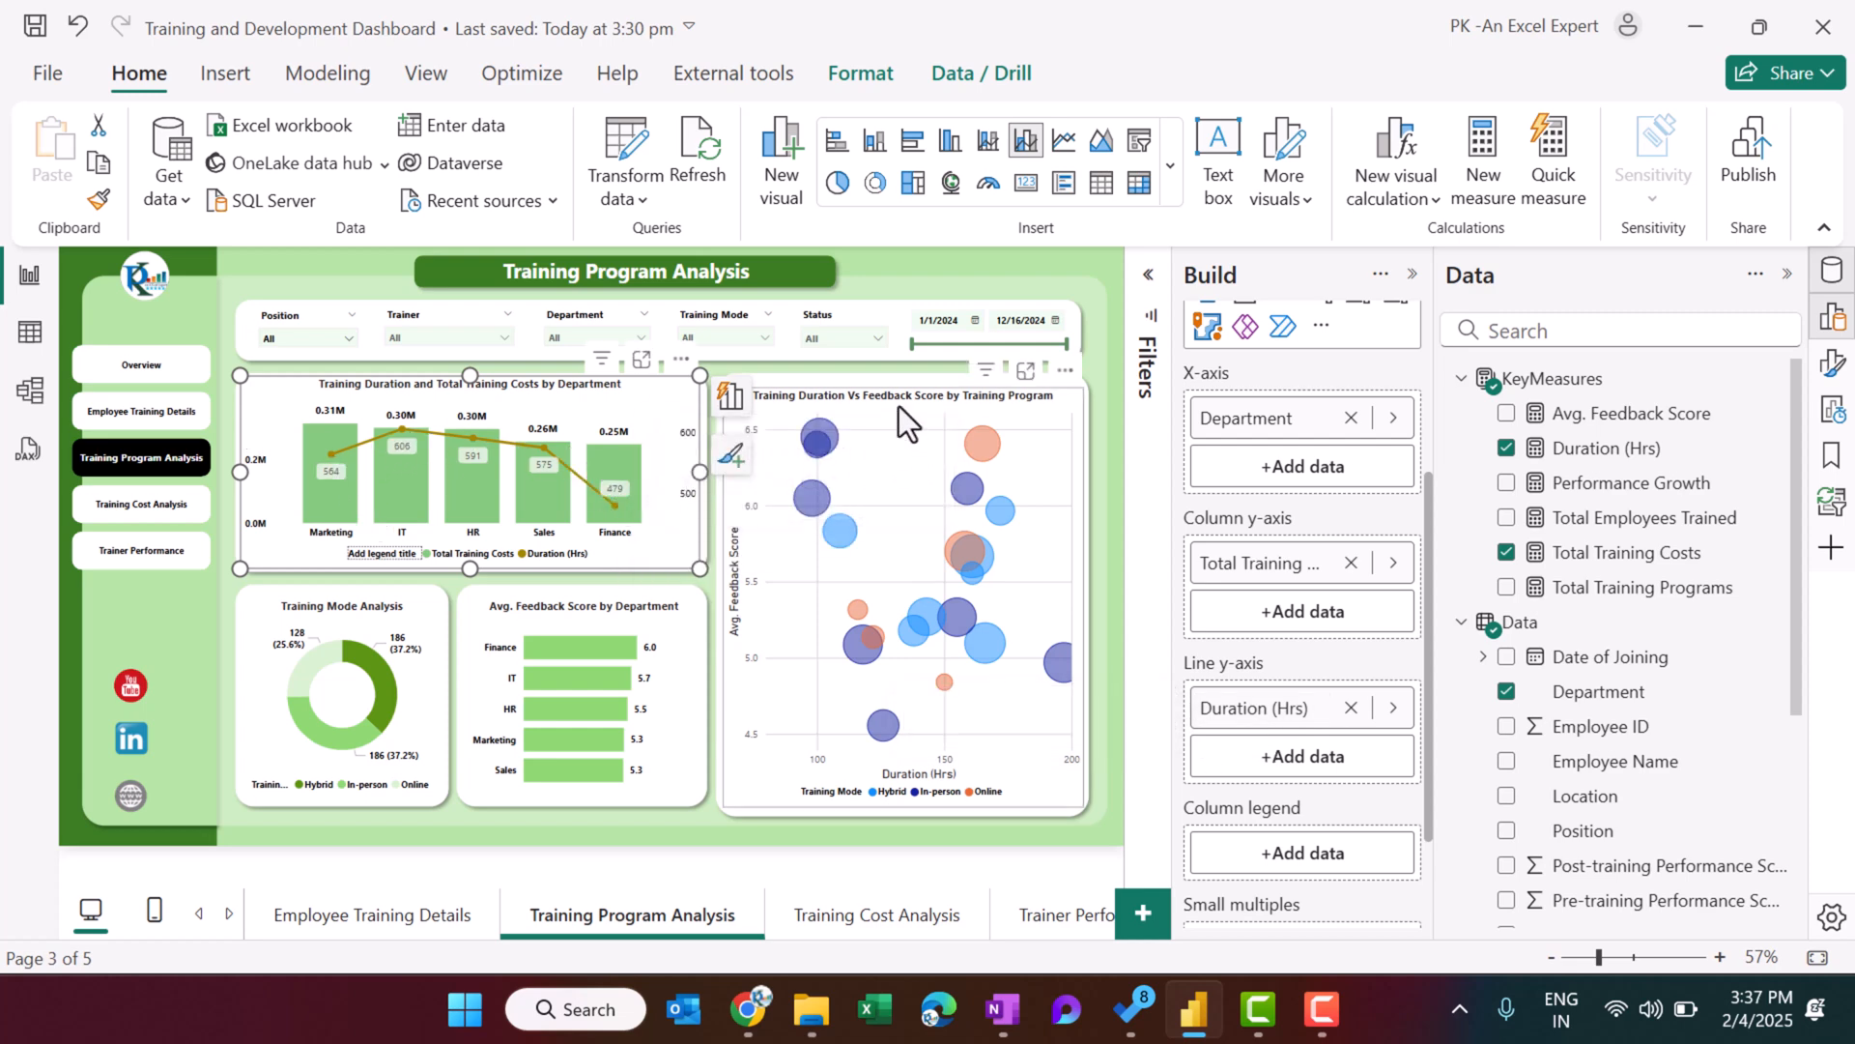
Inspect the values, axis, legend and size fields of the Training Duration Vs Feedback Score by Training Program scatter chart.
{"action": "left_click", "coordinate": [899, 406]}
{"action": "scroll", "coordinate": [1198, 484], "scroll_direction": "up", "scroll_amount": 3}
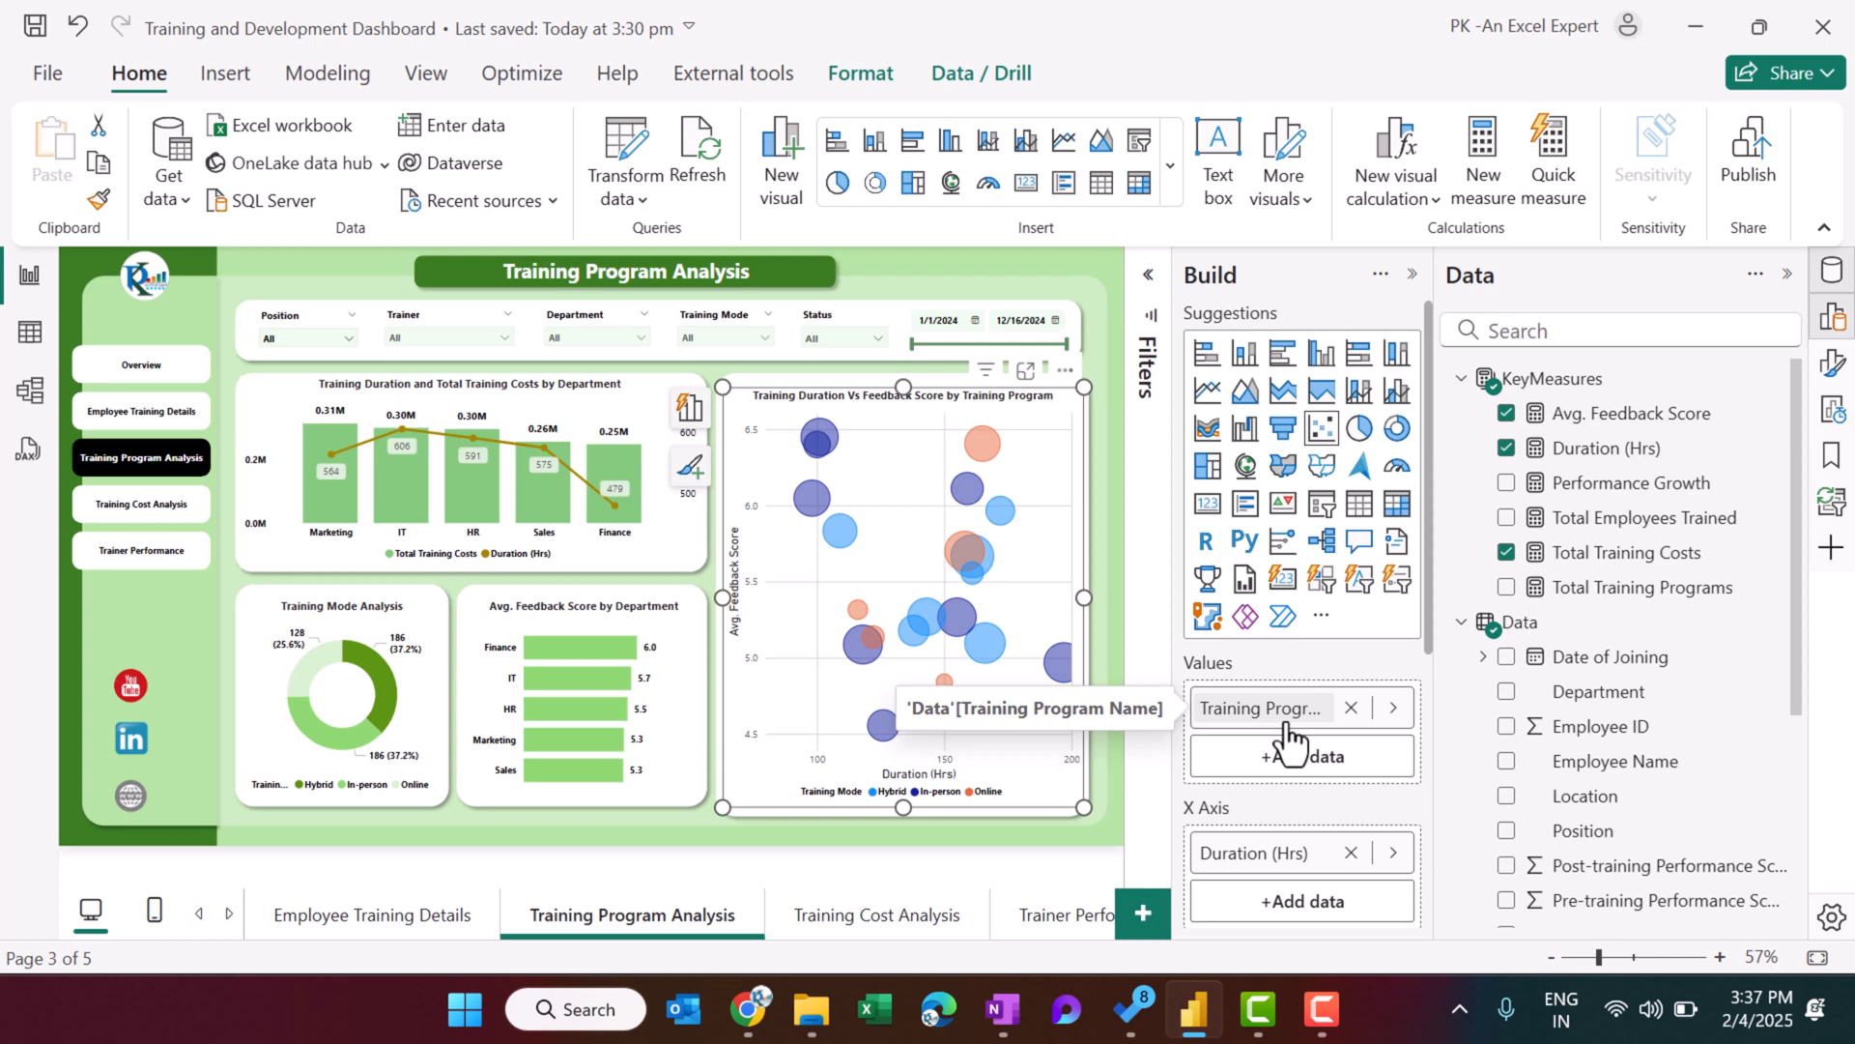
{"action": "scroll", "coordinate": [1288, 744], "scroll_direction": "down", "scroll_amount": 3}
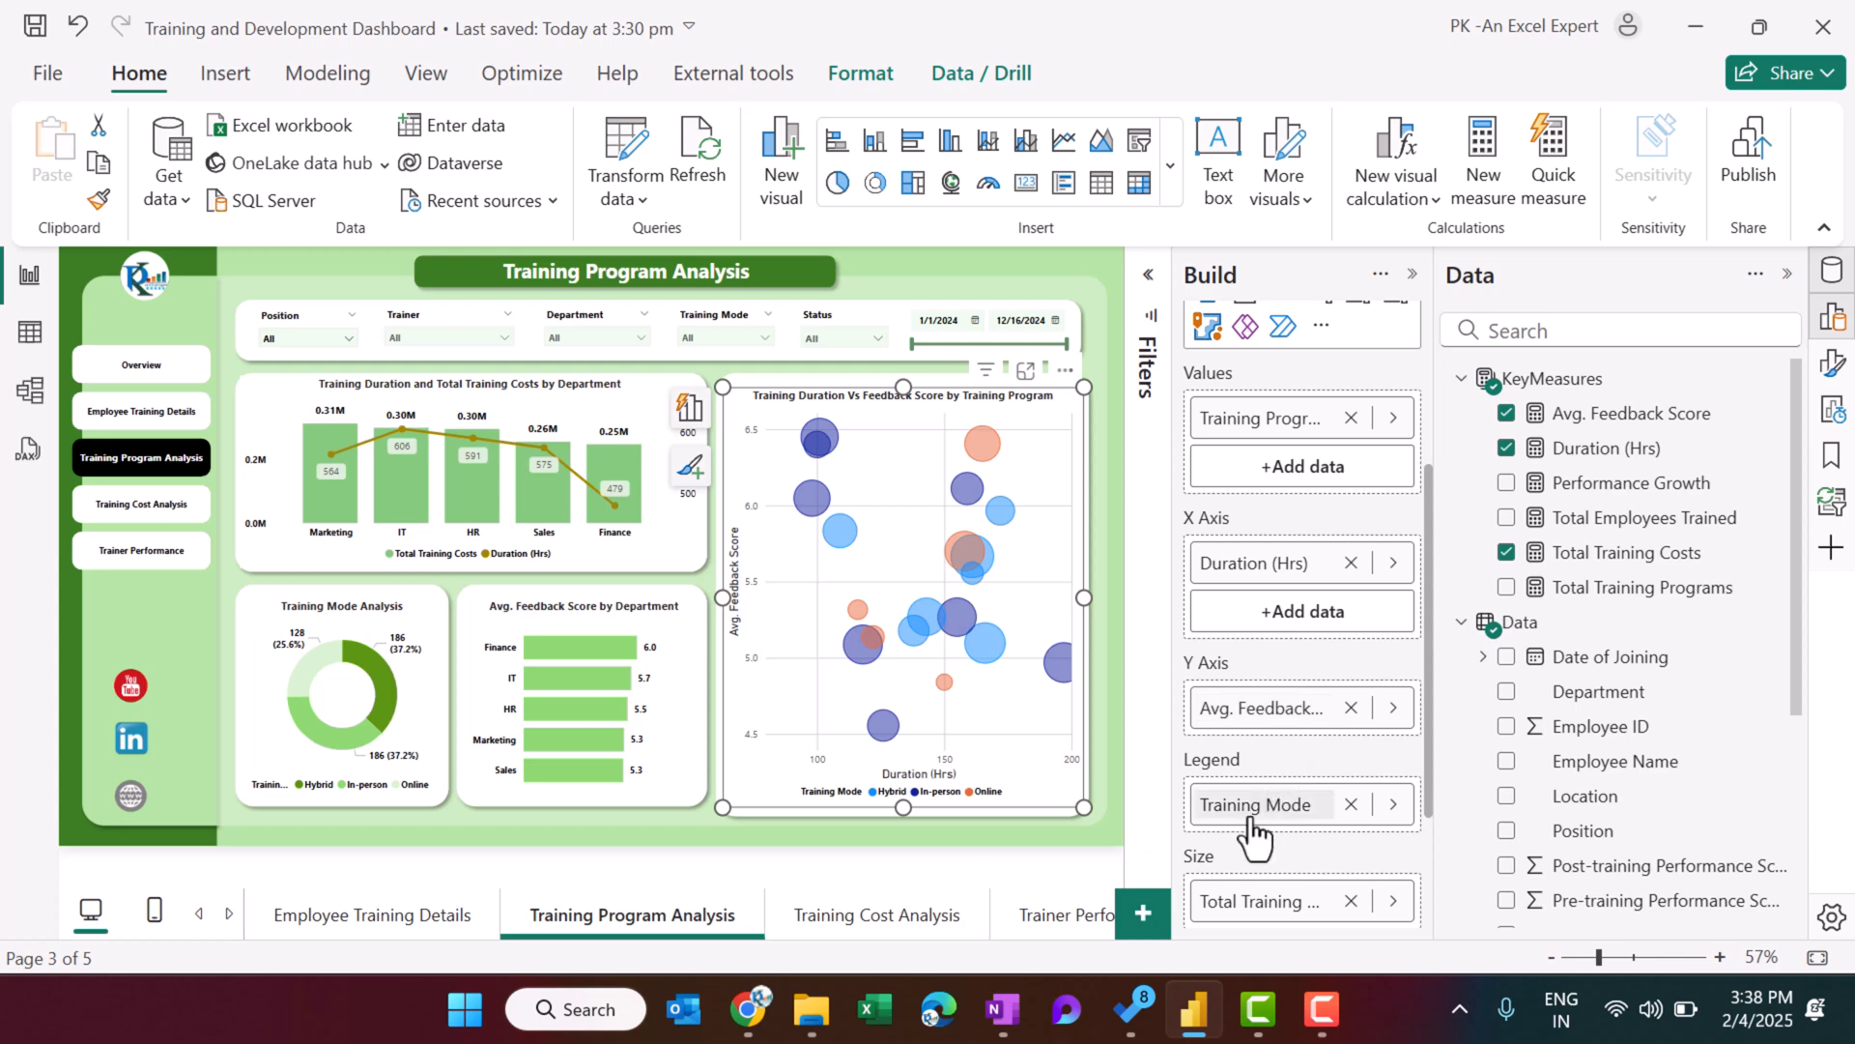
{"action": "scroll", "coordinate": [1254, 829], "scroll_direction": "down", "scroll_amount": 2}
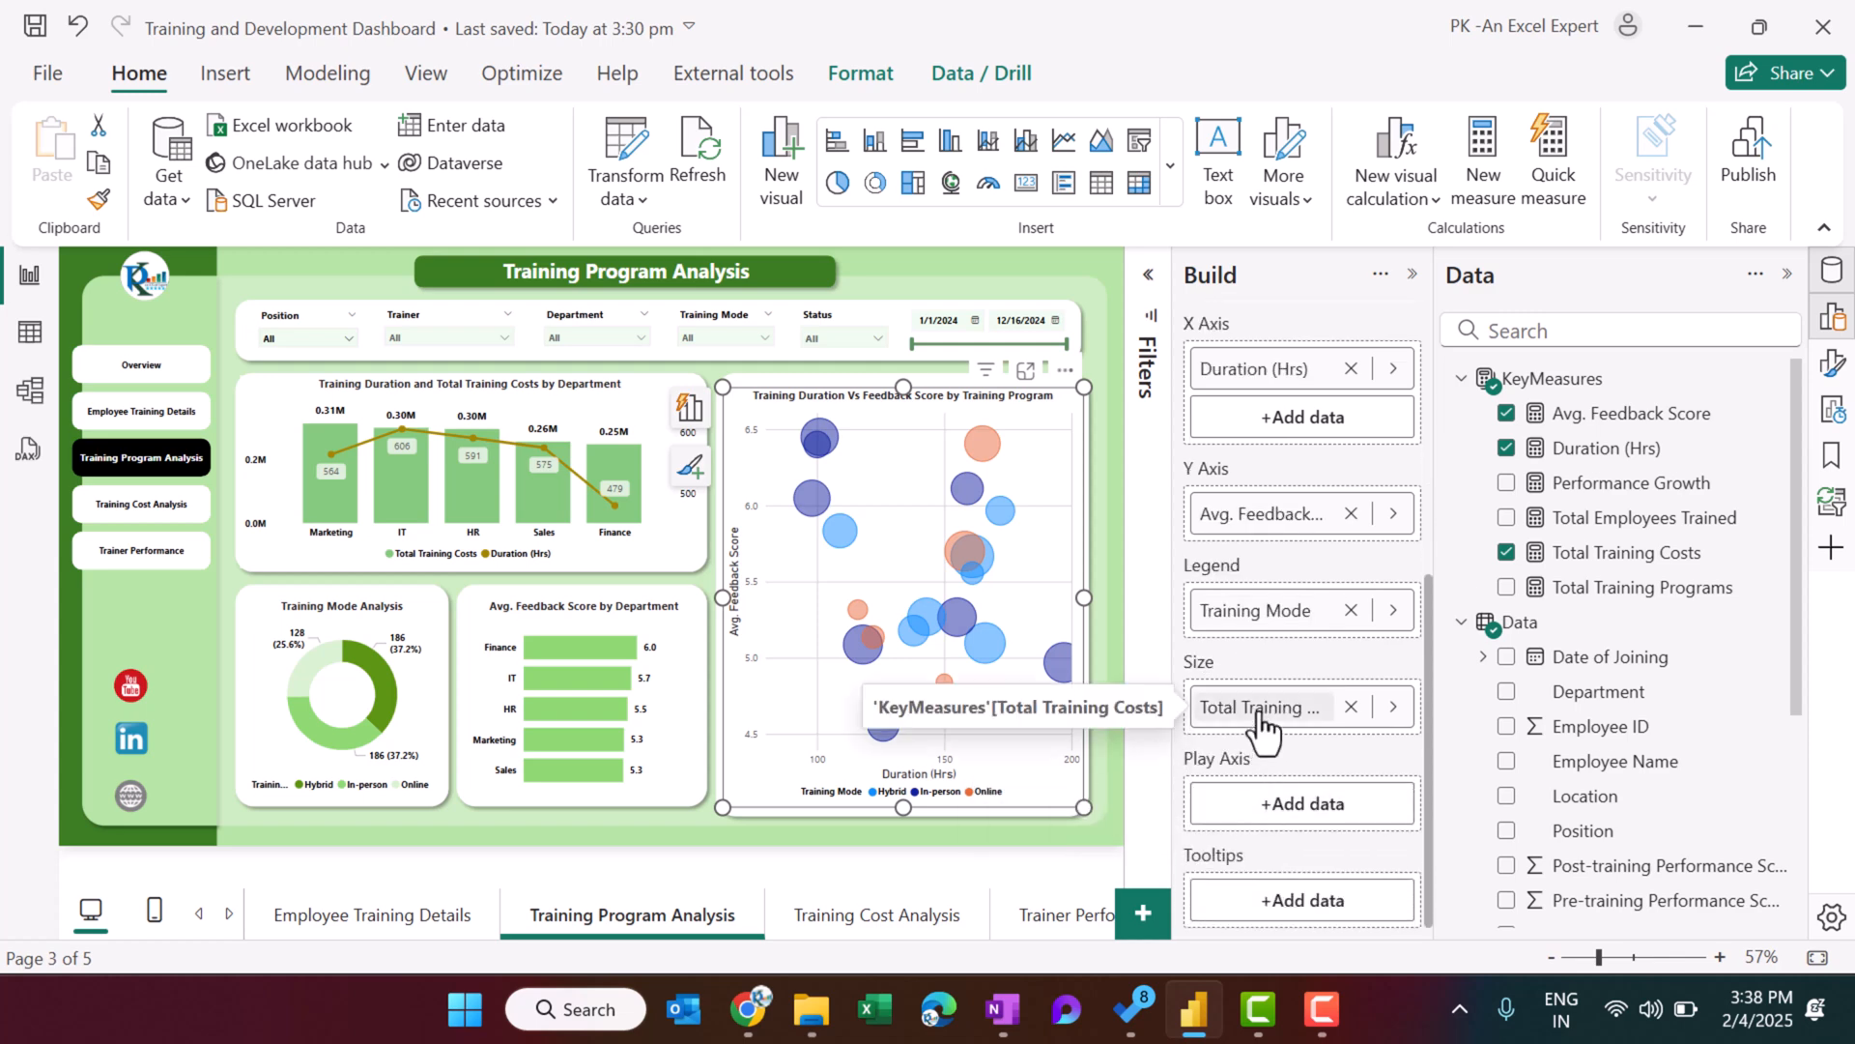
{"action": "scroll", "coordinate": [1256, 611], "scroll_direction": "up", "scroll_amount": 4}
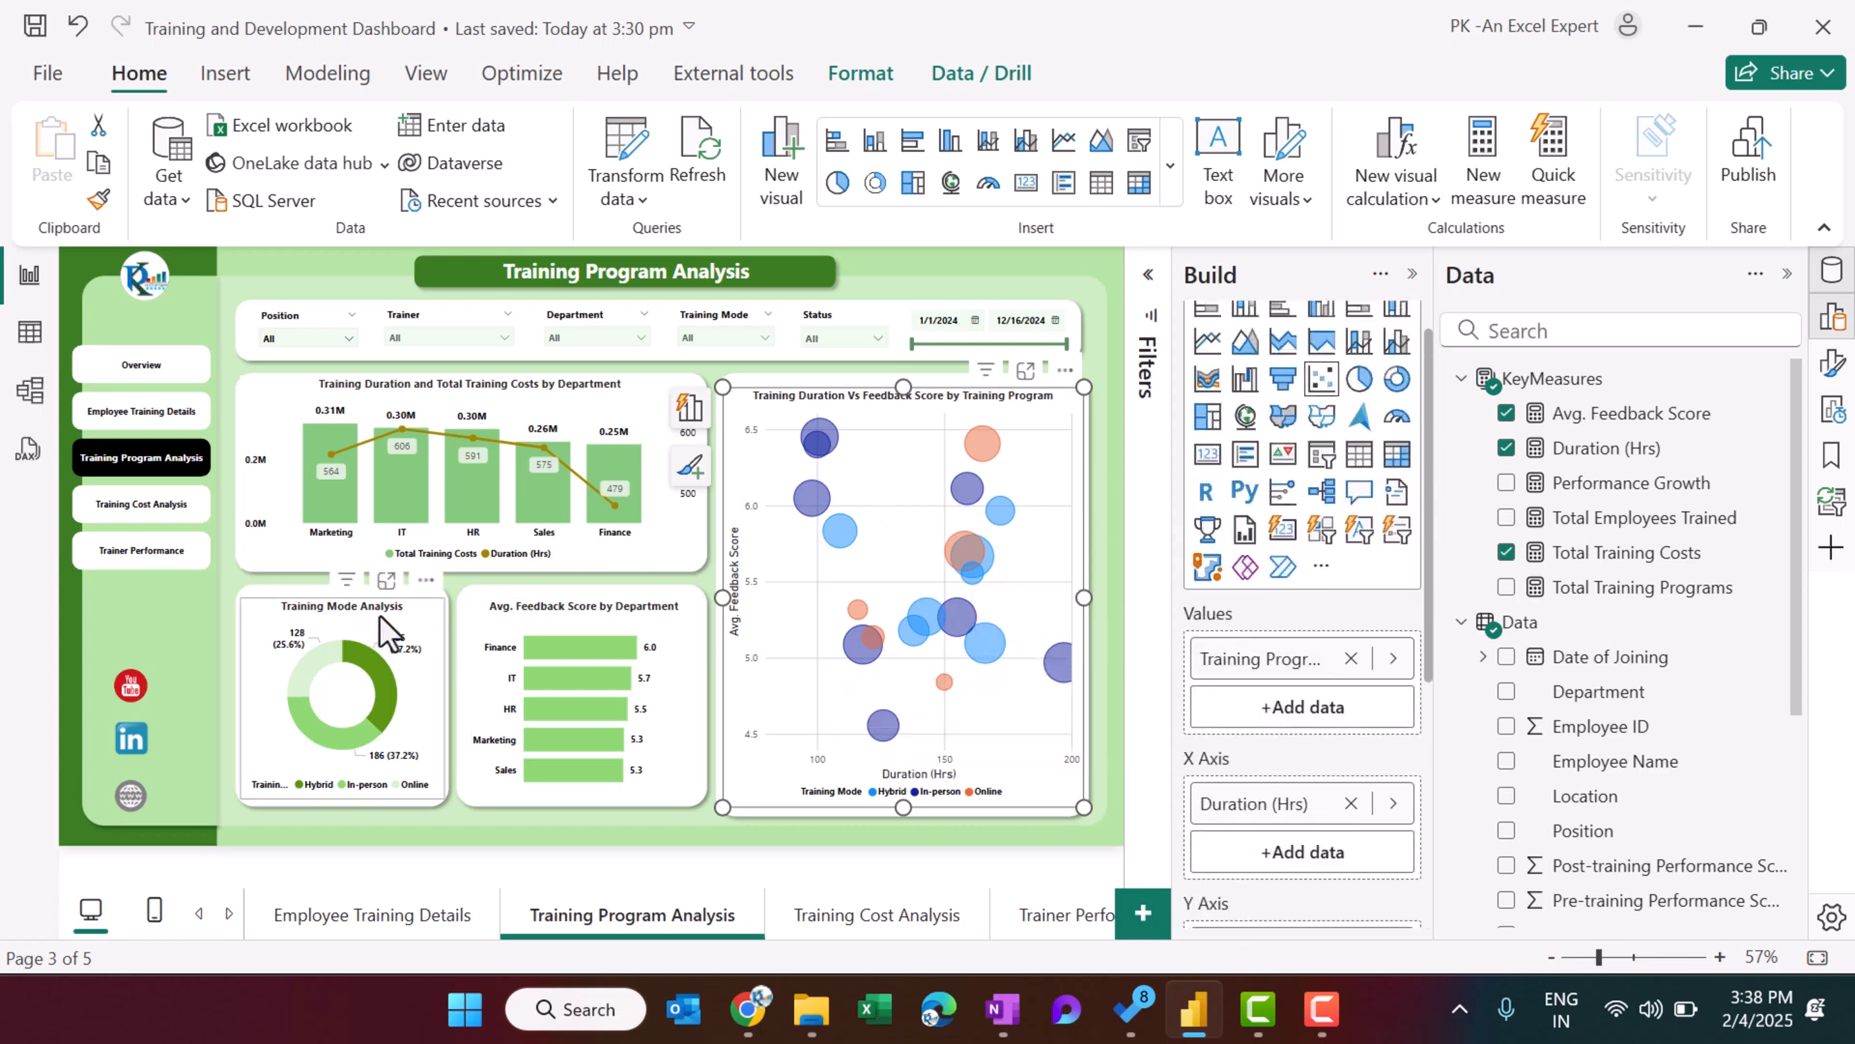
Inspect the fields behind the Training Mode Analysis donut chart and the Avg. Feedback Score by Department bar chart.
{"action": "left_click", "coordinate": [304, 618]}
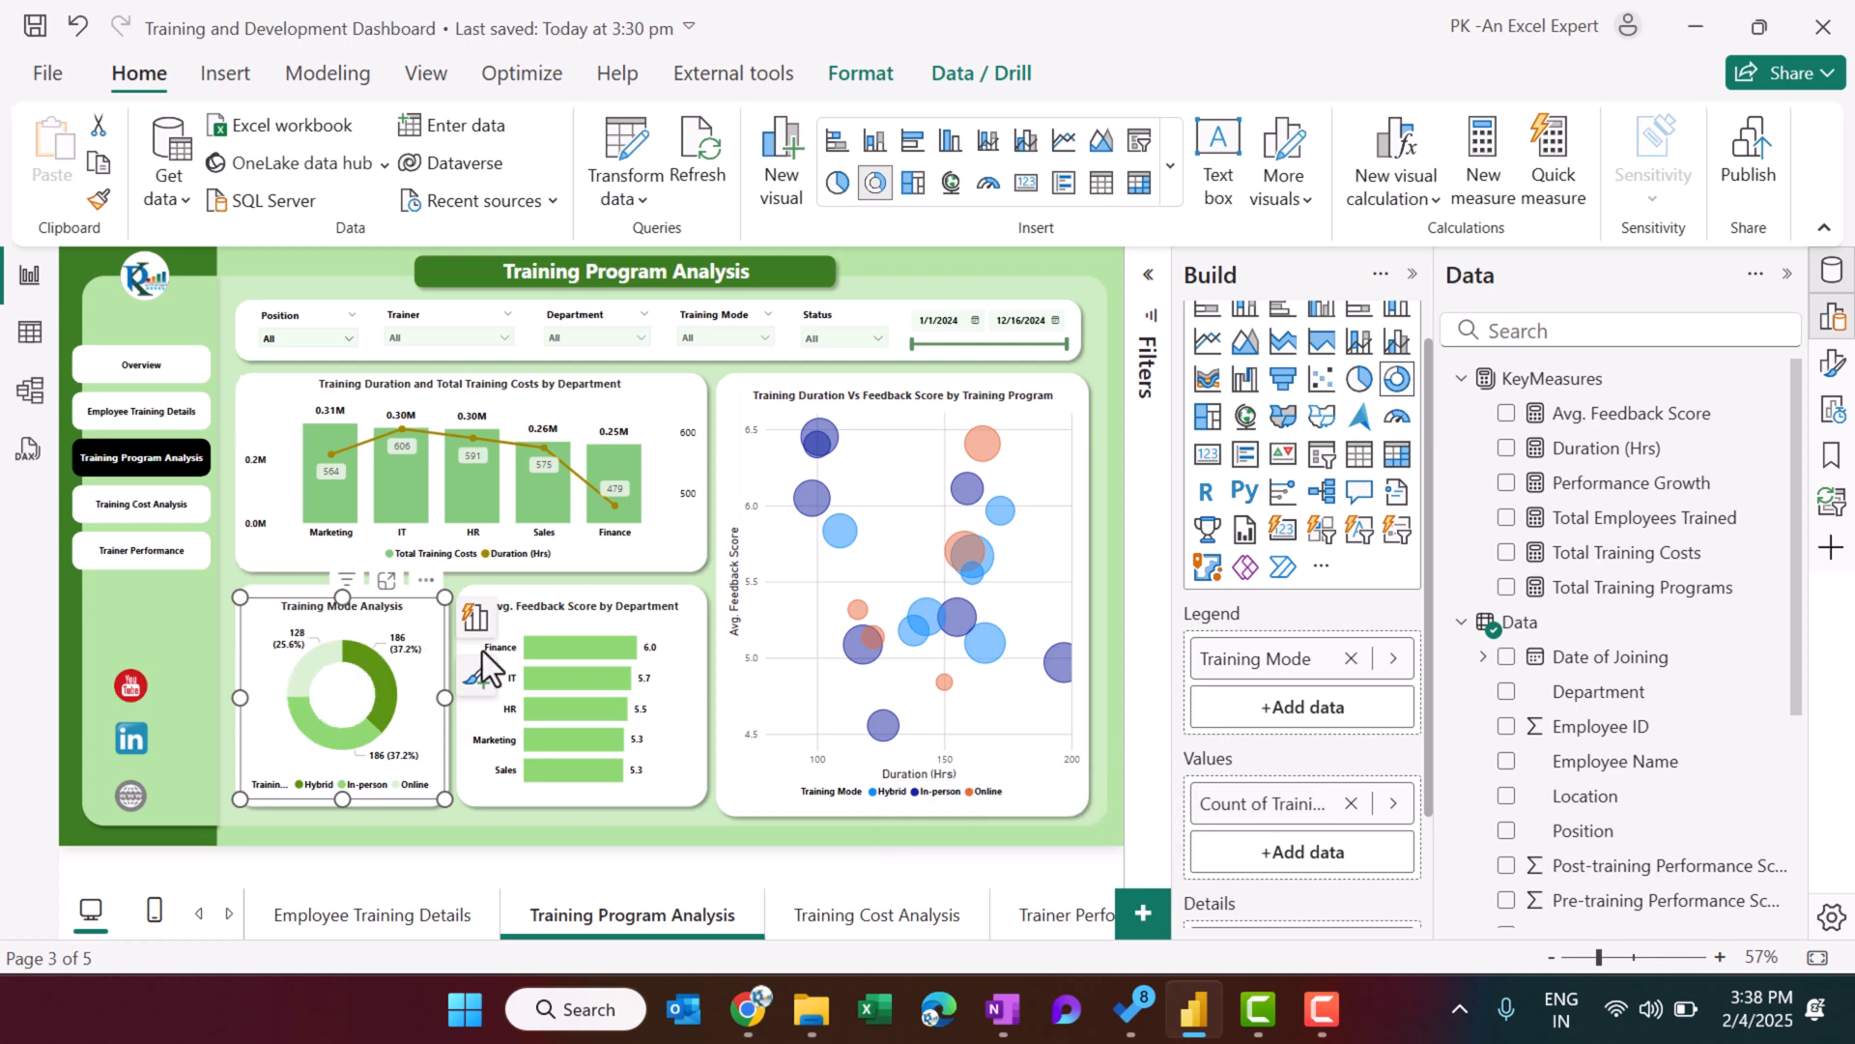
{"action": "left_click", "coordinate": [551, 623]}
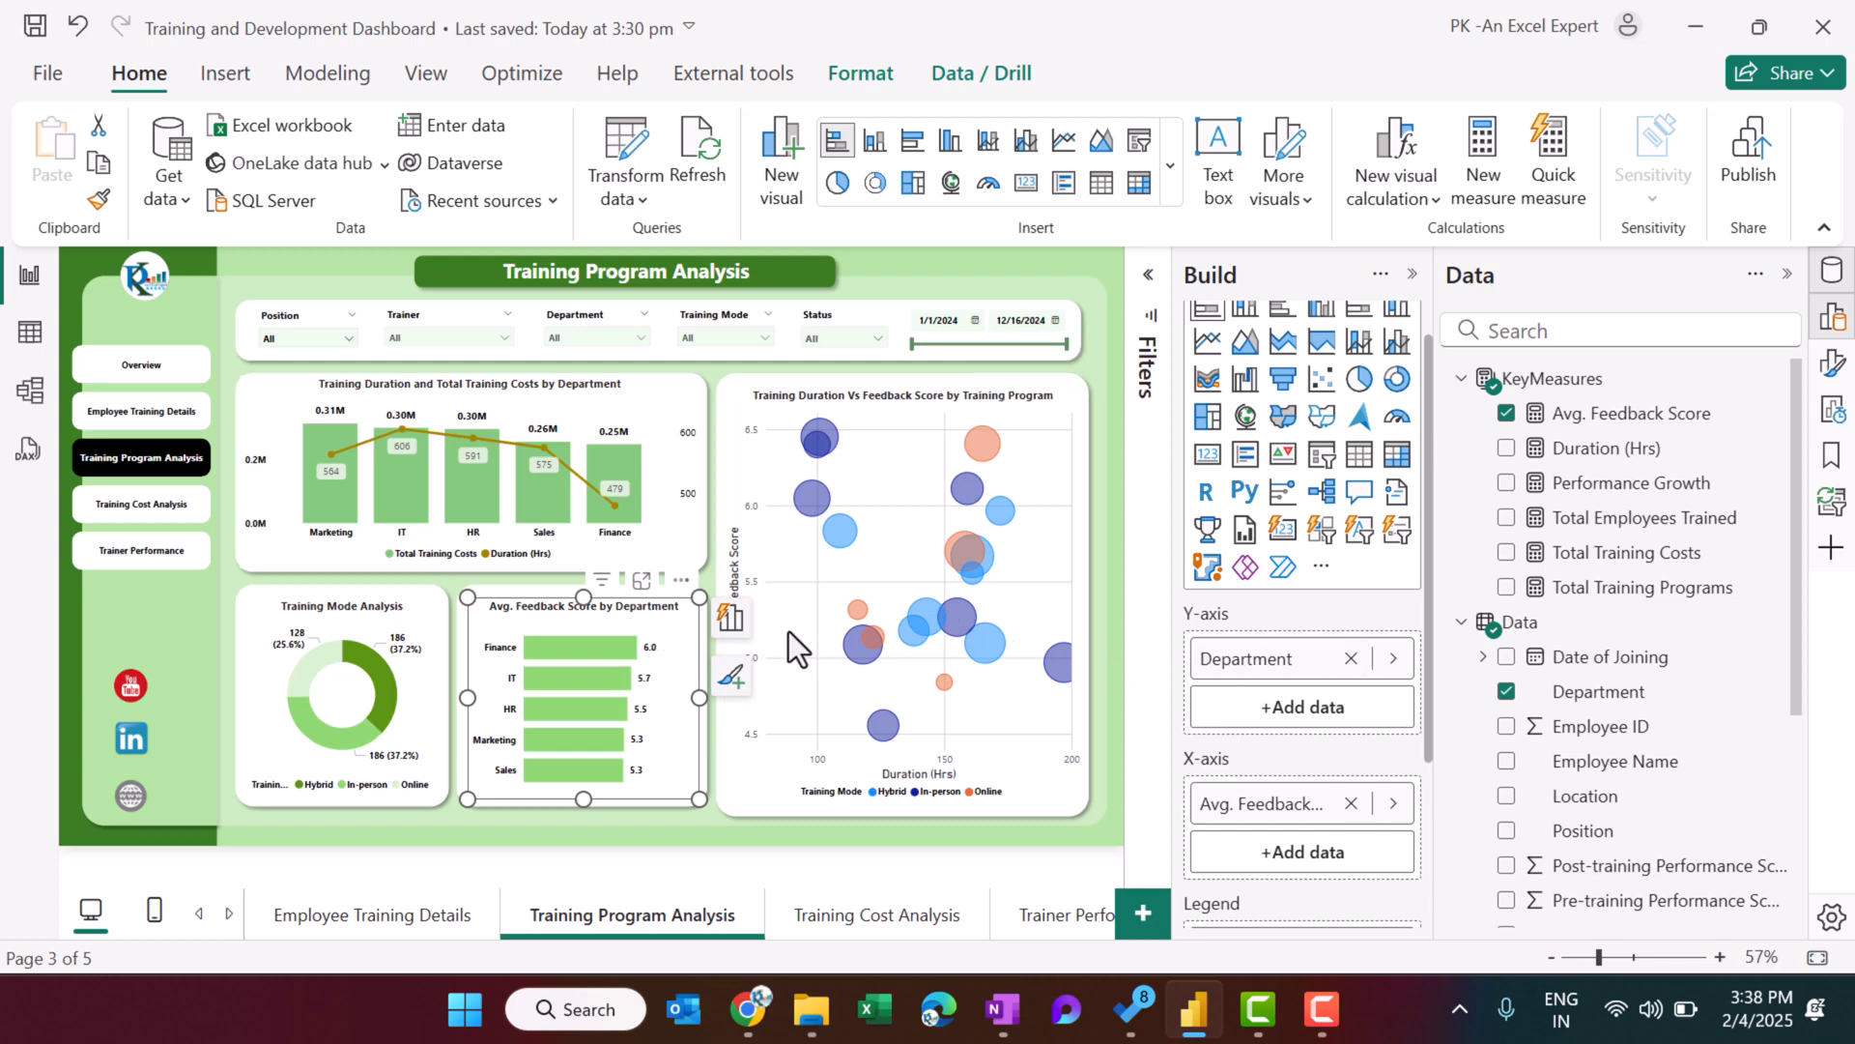
{"action": "scroll", "coordinate": [1271, 471], "scroll_direction": "up", "scroll_amount": 1}
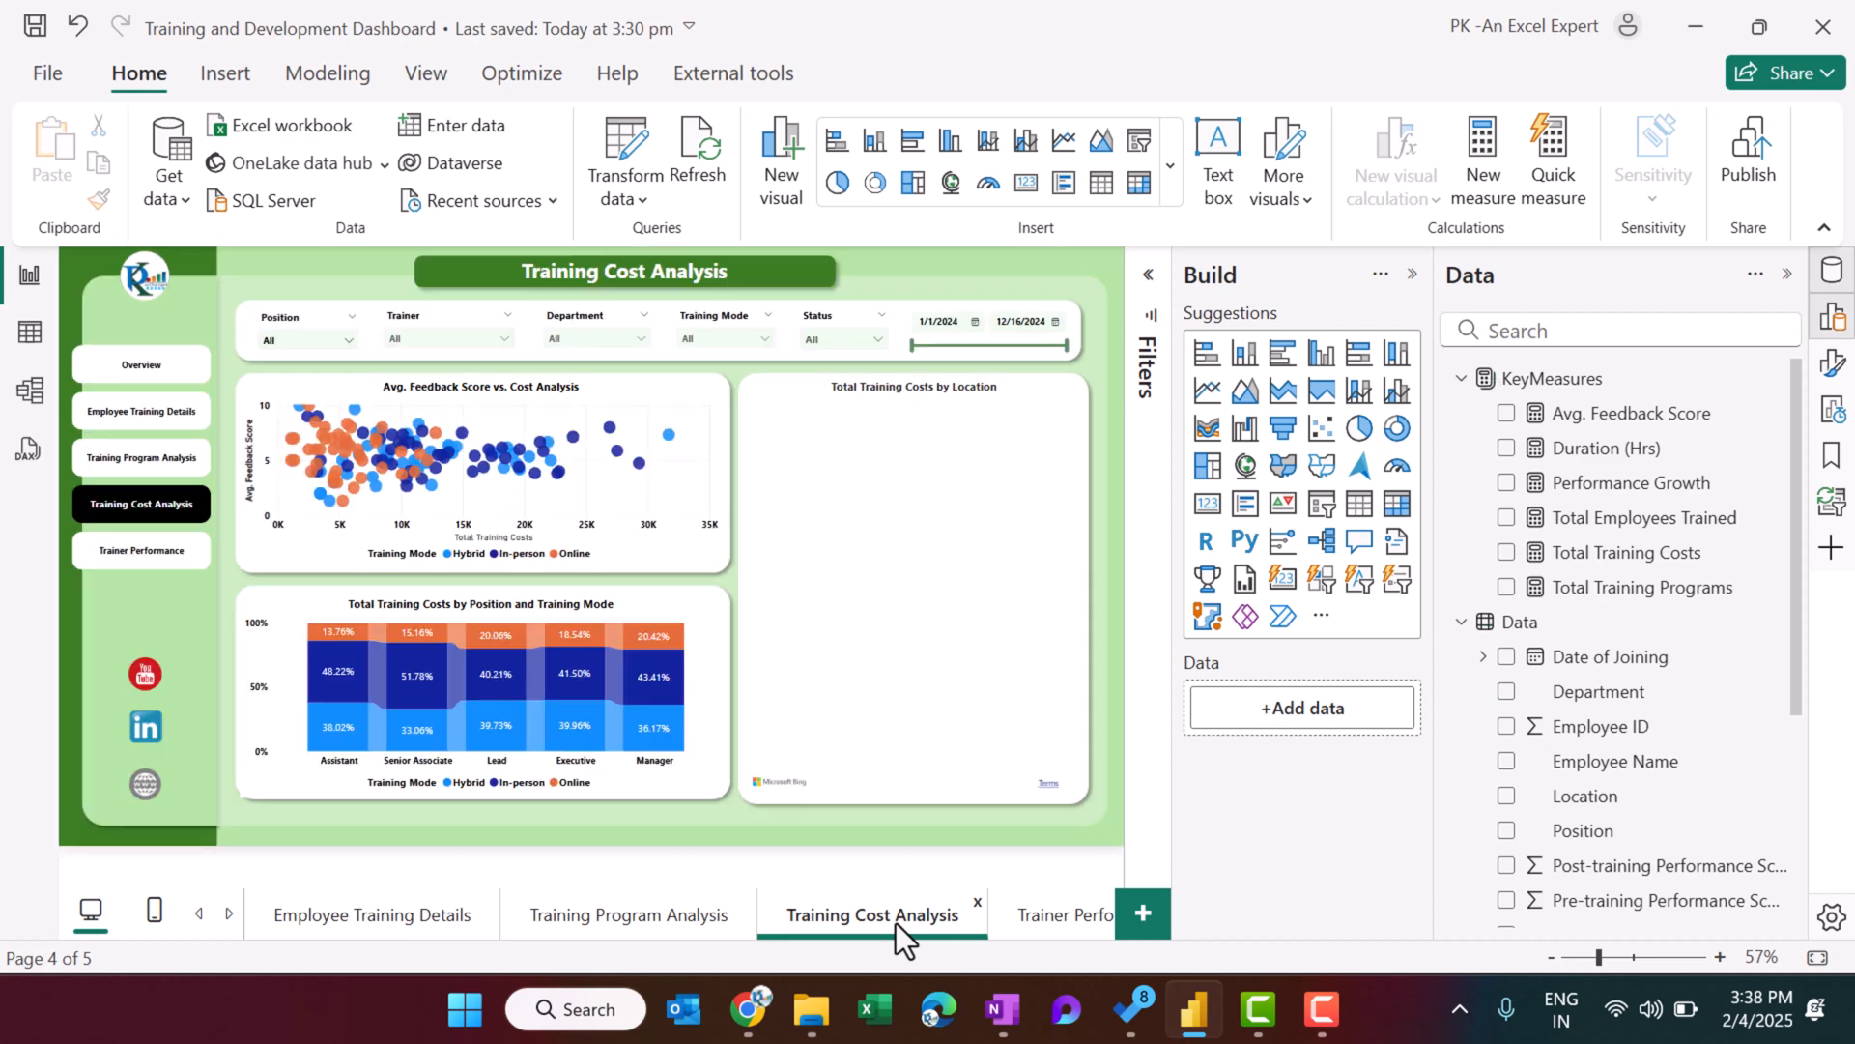
Inspect the values, axis and legend fields of the Avg. Feedback Score vs. Cost Analysis scatter chart.
{"action": "left_click", "coordinate": [500, 398]}
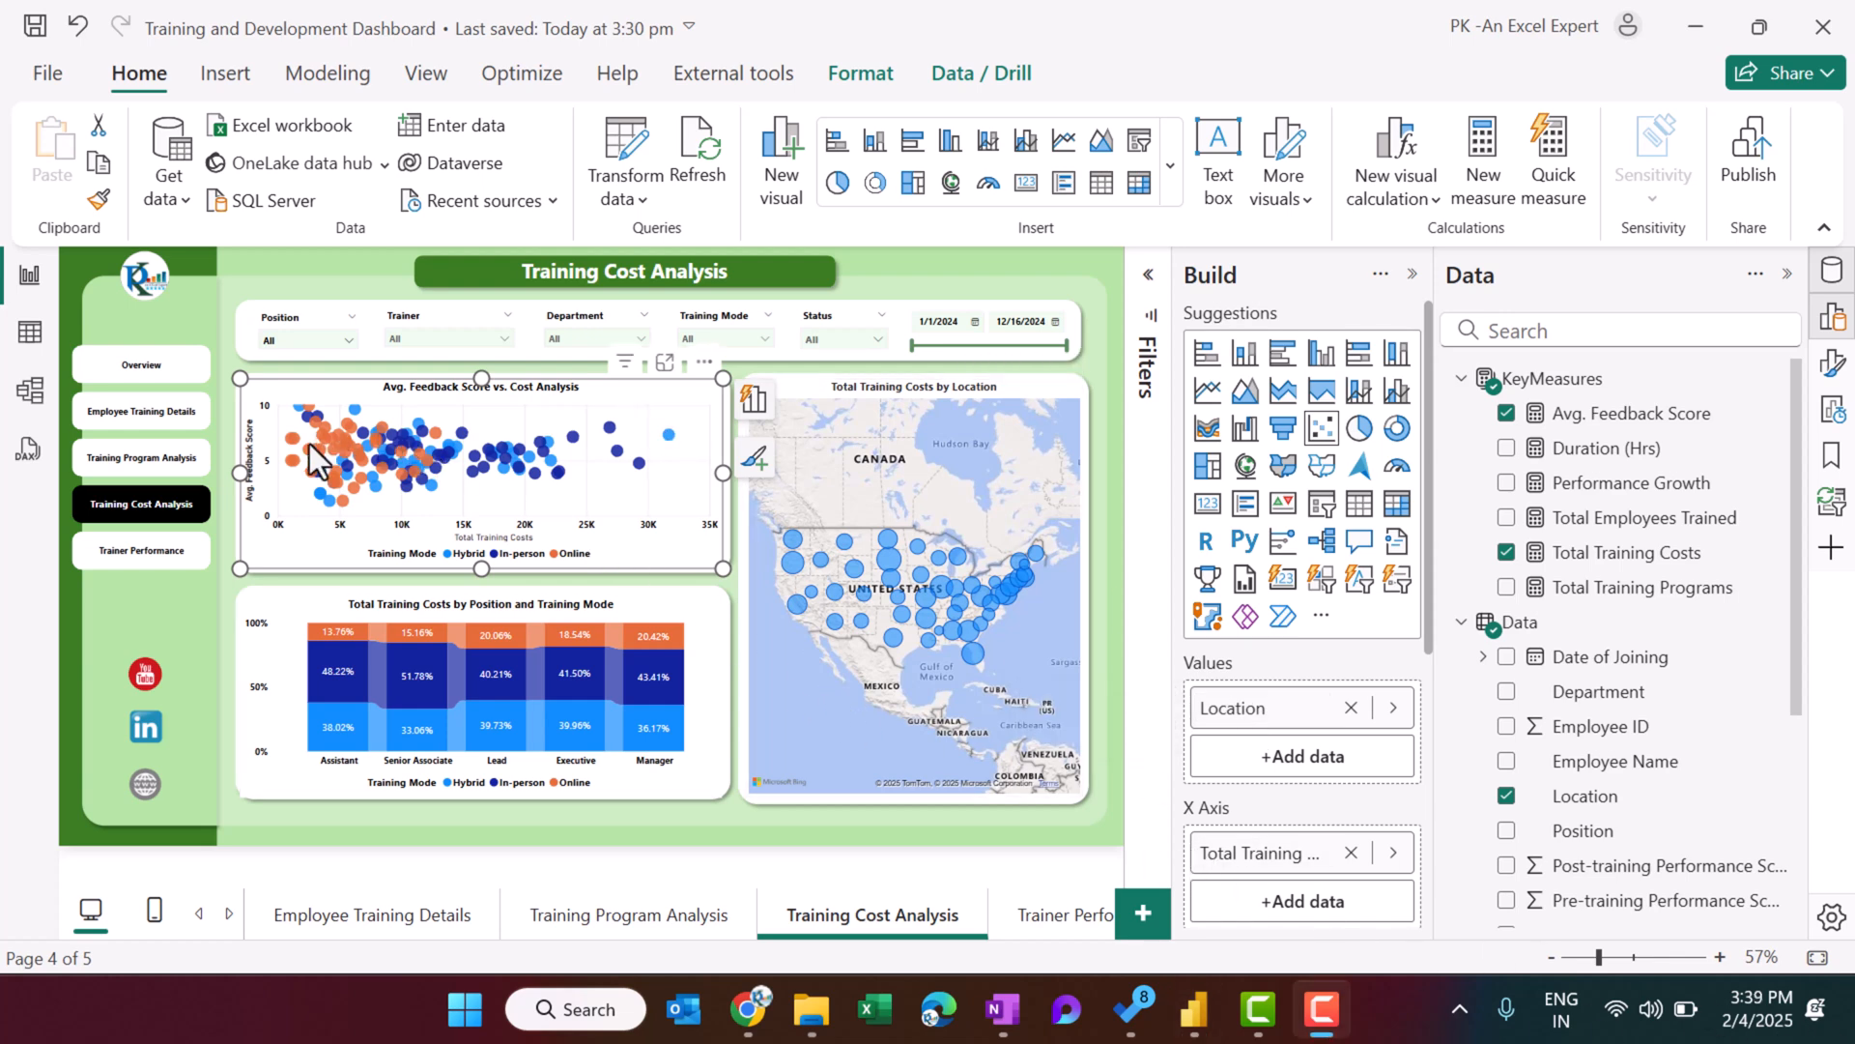
{"action": "scroll", "coordinate": [1280, 826], "scroll_direction": "down", "scroll_amount": 1}
{"action": "scroll", "coordinate": [1280, 826], "scroll_direction": "down", "scroll_amount": 3}
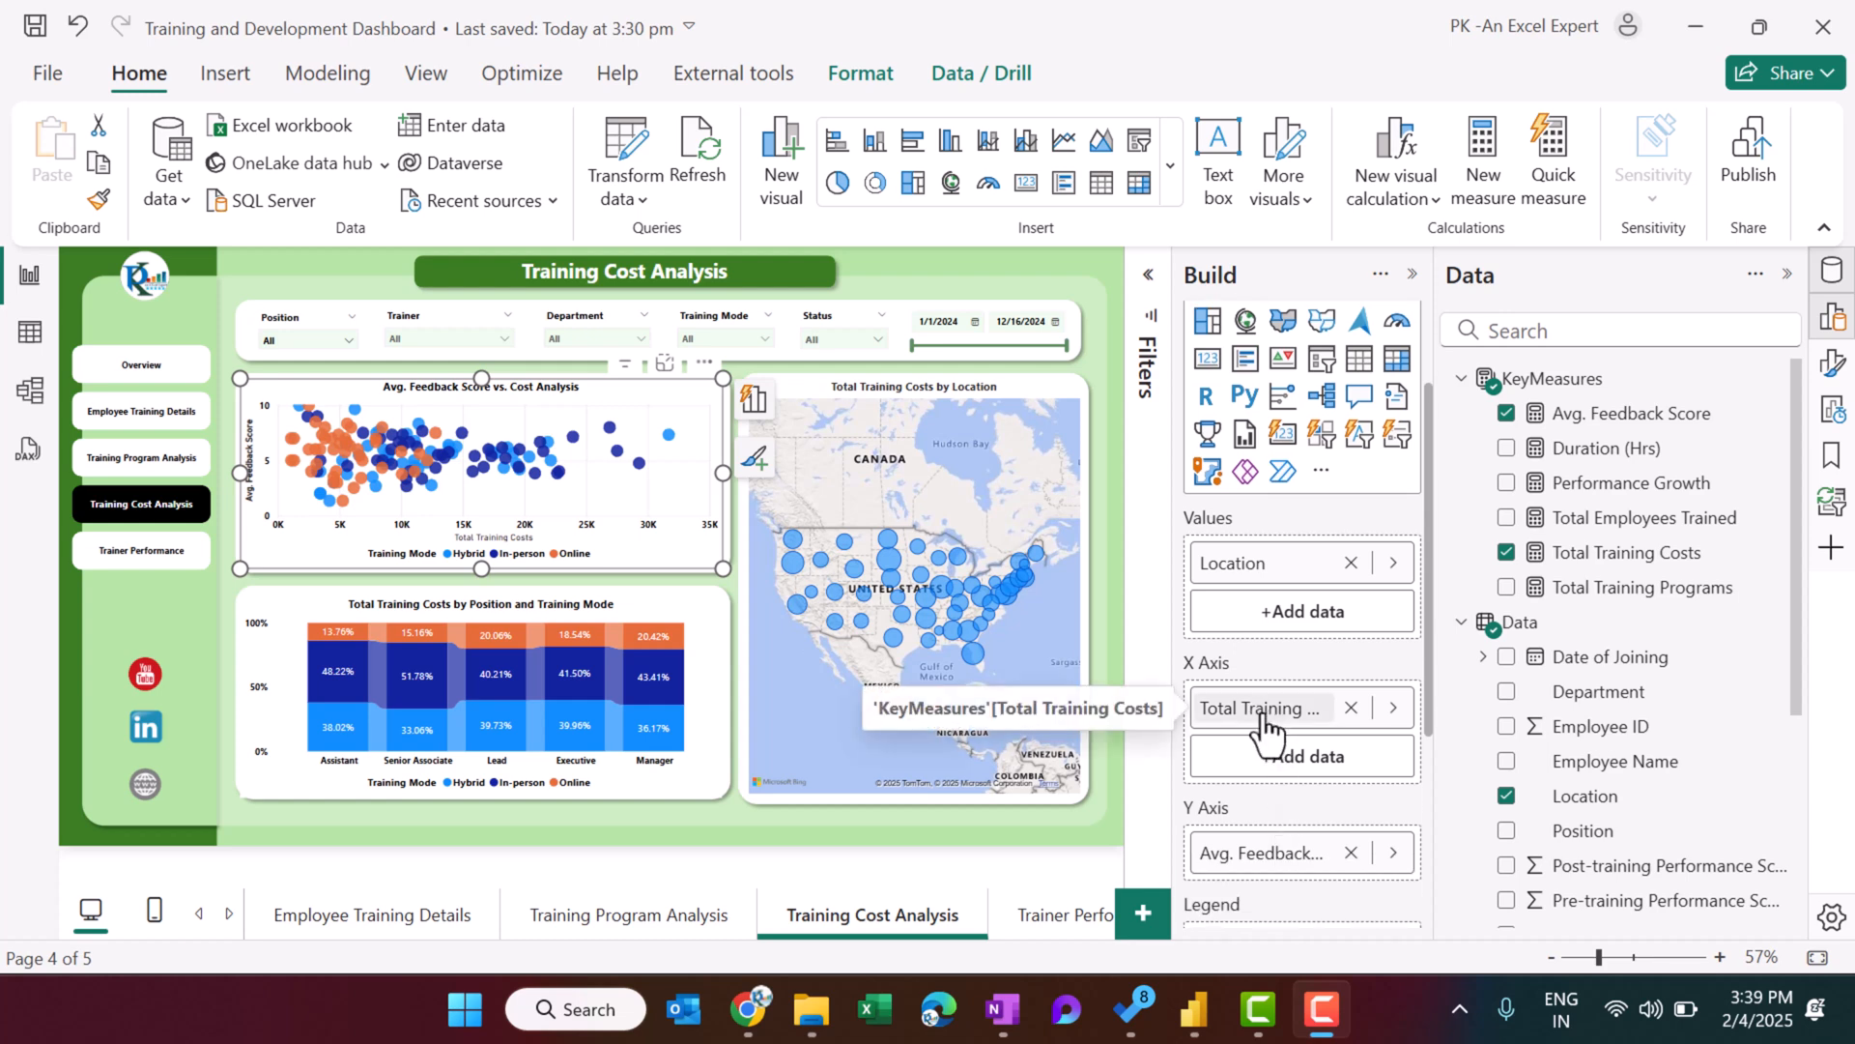
{"action": "scroll", "coordinate": [1246, 874], "scroll_direction": "down", "scroll_amount": 3}
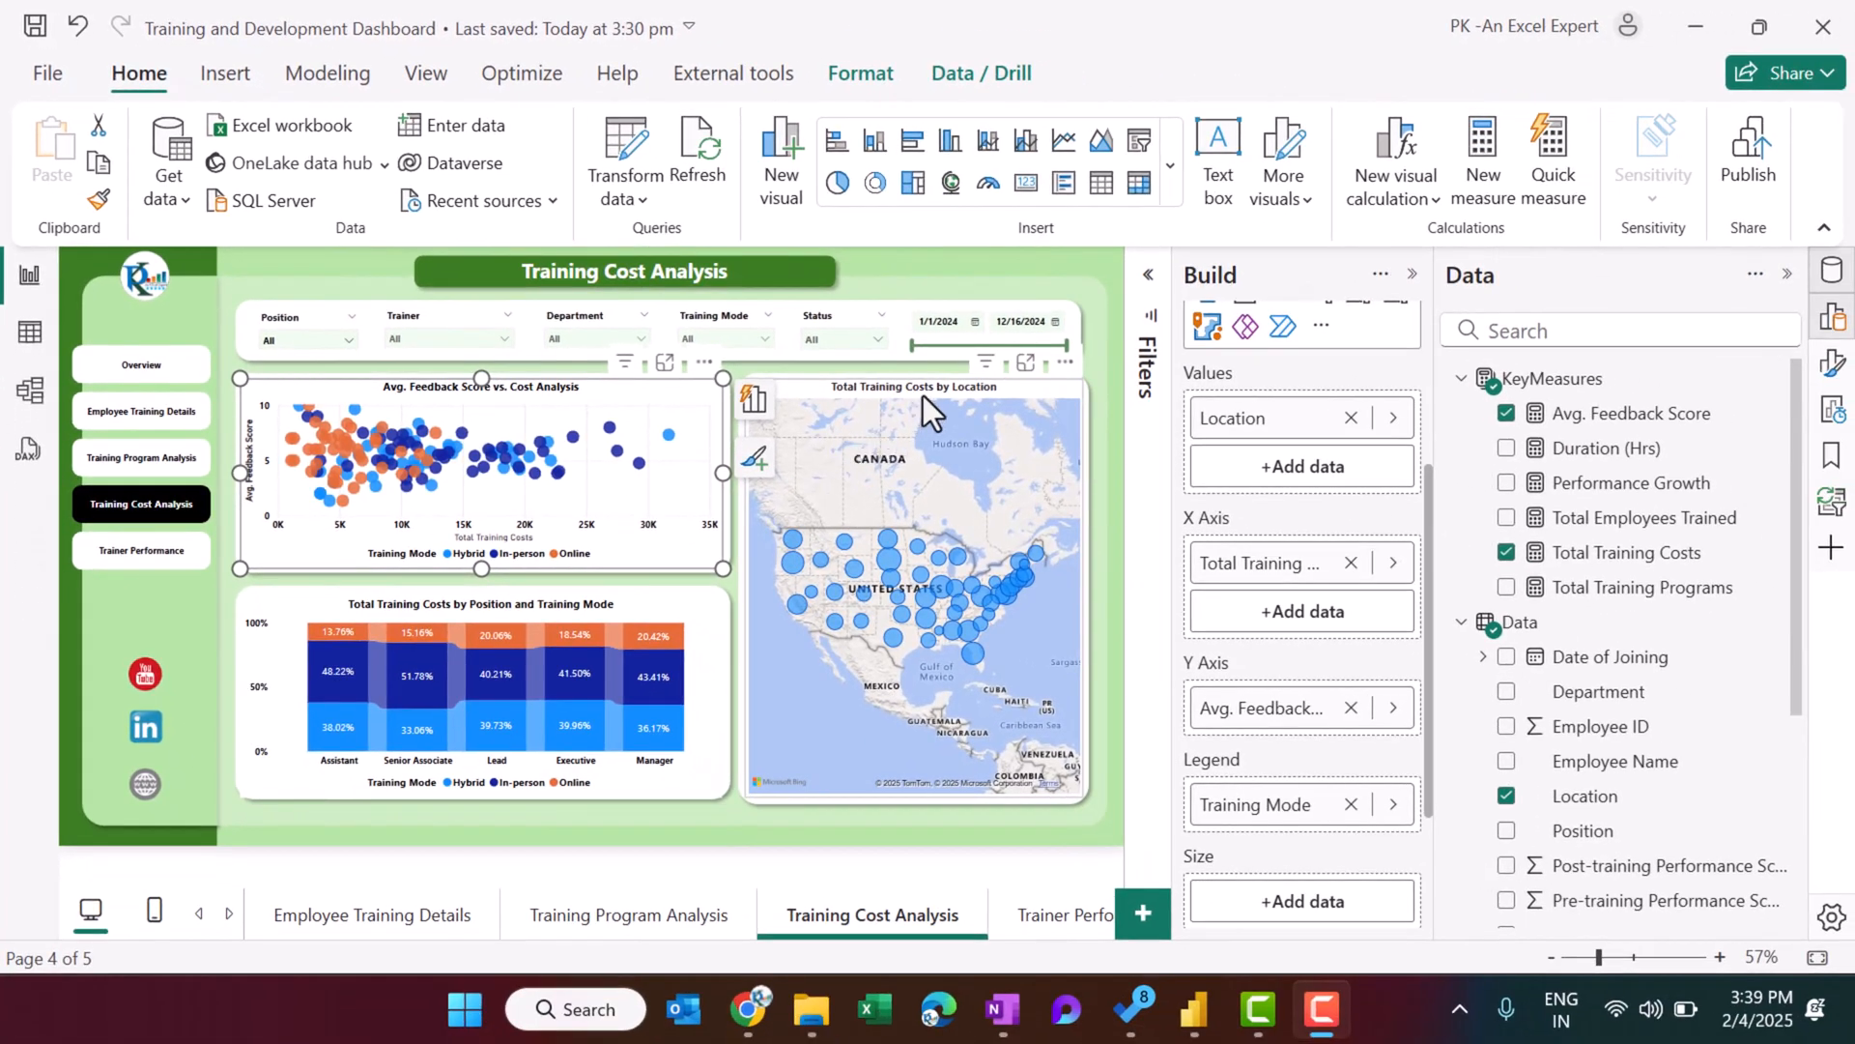
Inspect the fields behind the Total Training Costs by Location map and the Total Training Costs by Position and Training Mode chart.
{"action": "left_click", "coordinate": [923, 397]}
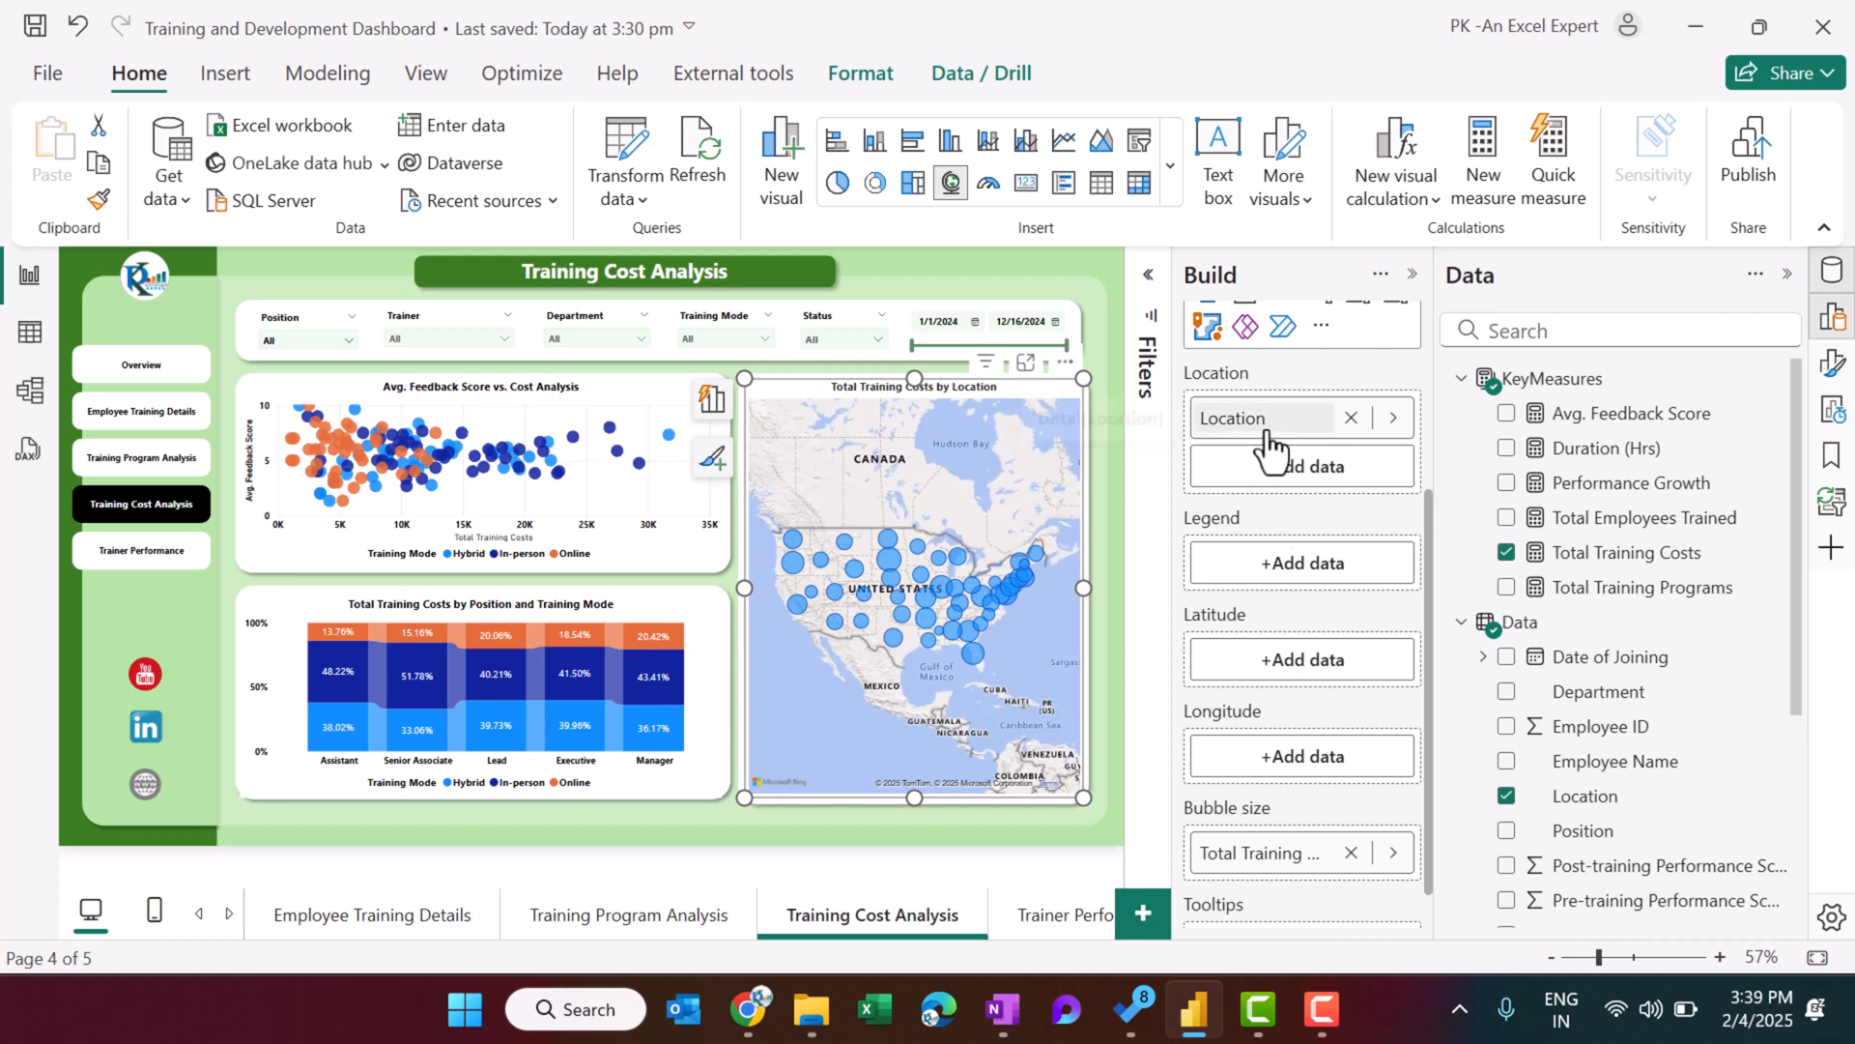
{"action": "scroll", "coordinate": [1285, 831], "scroll_direction": "down", "scroll_amount": 1}
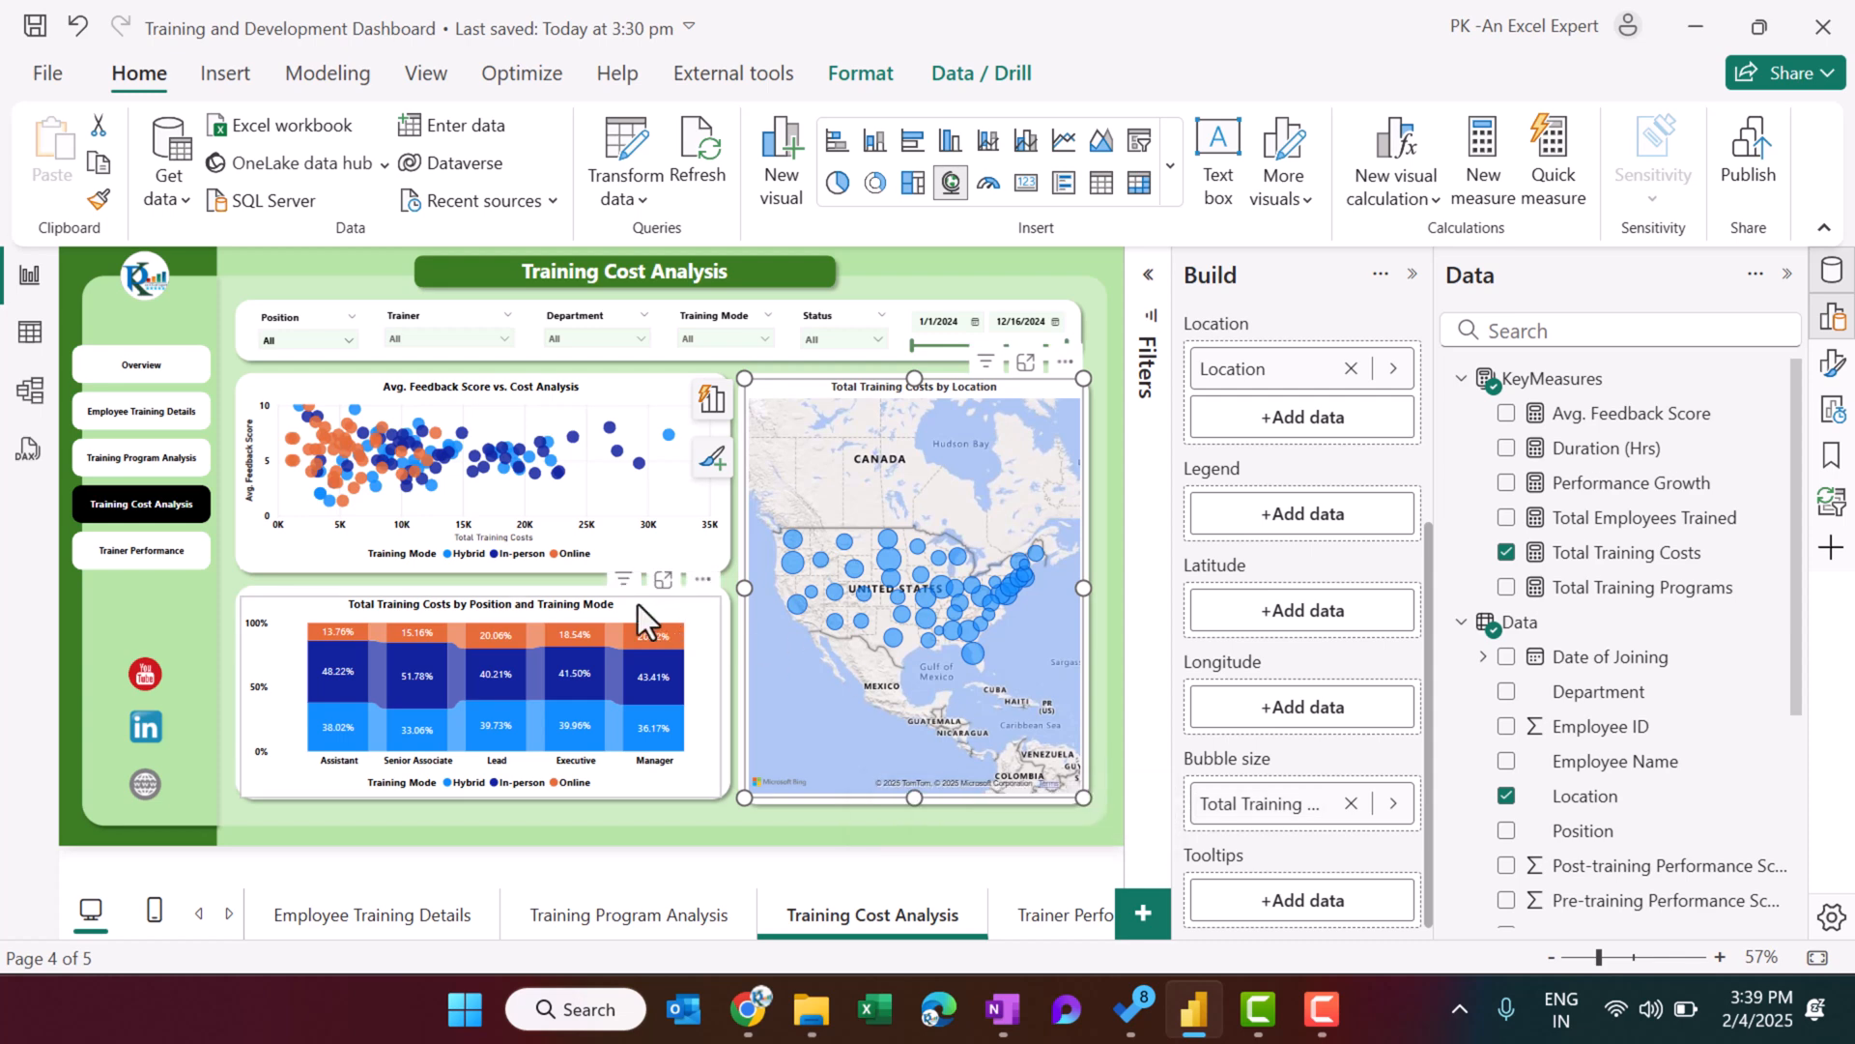
{"action": "left_click", "coordinate": [699, 618]}
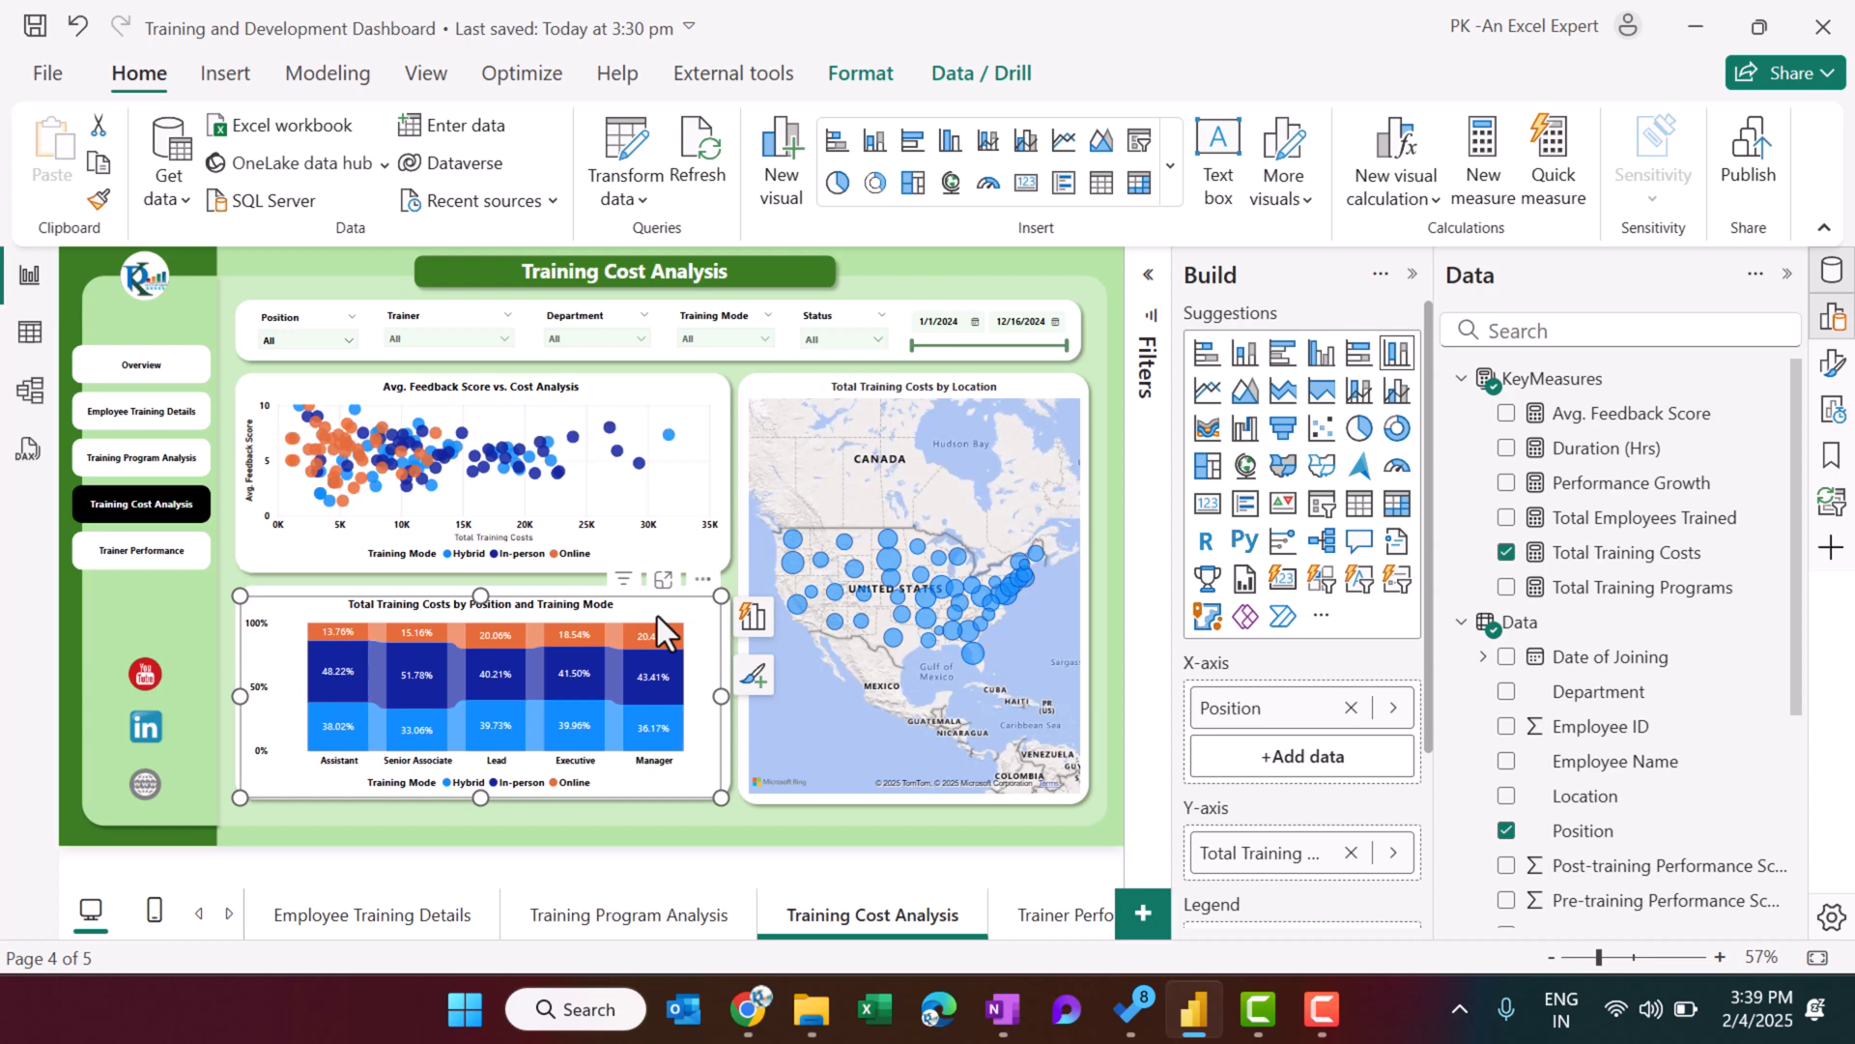
{"action": "scroll", "coordinate": [1242, 715], "scroll_direction": "down", "scroll_amount": 2}
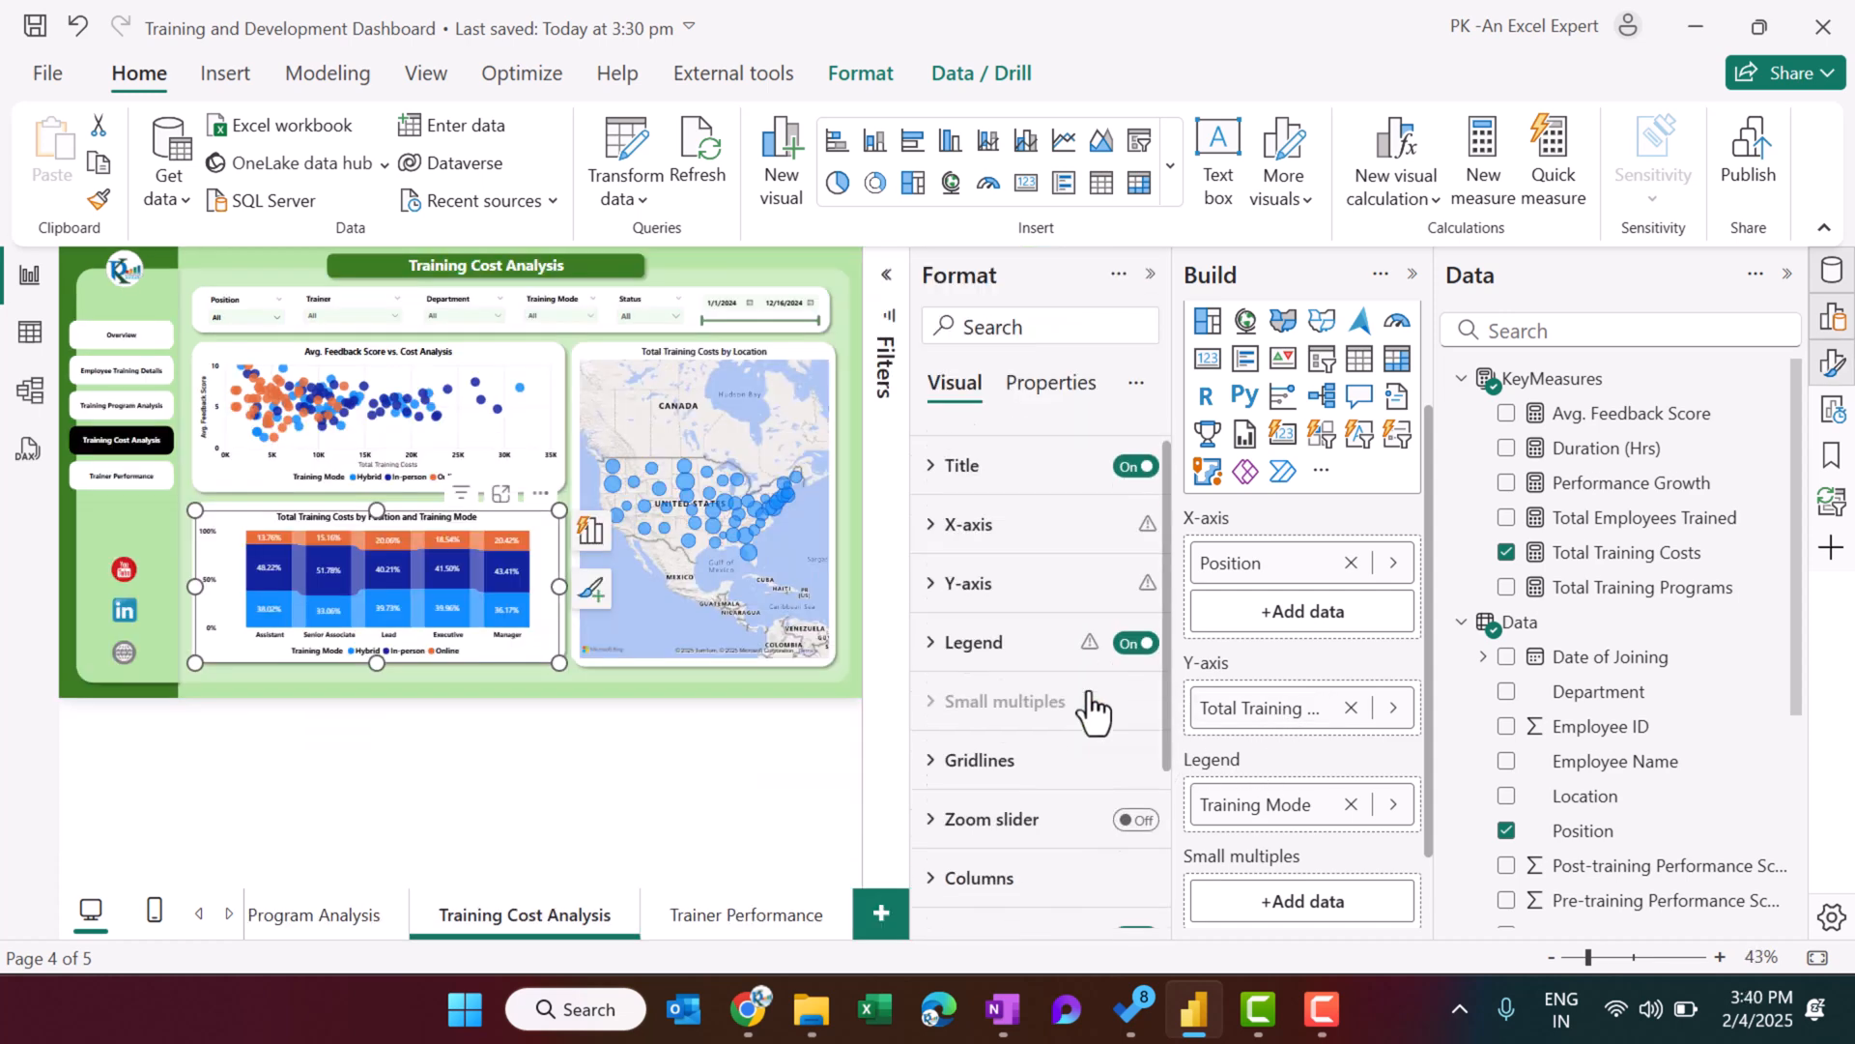
Switch the ribbons of the Total Training Costs by Position and Training Mode chart off and back on, and close its formatting options.
{"action": "scroll", "coordinate": [1093, 708], "scroll_direction": "down", "scroll_amount": 3}
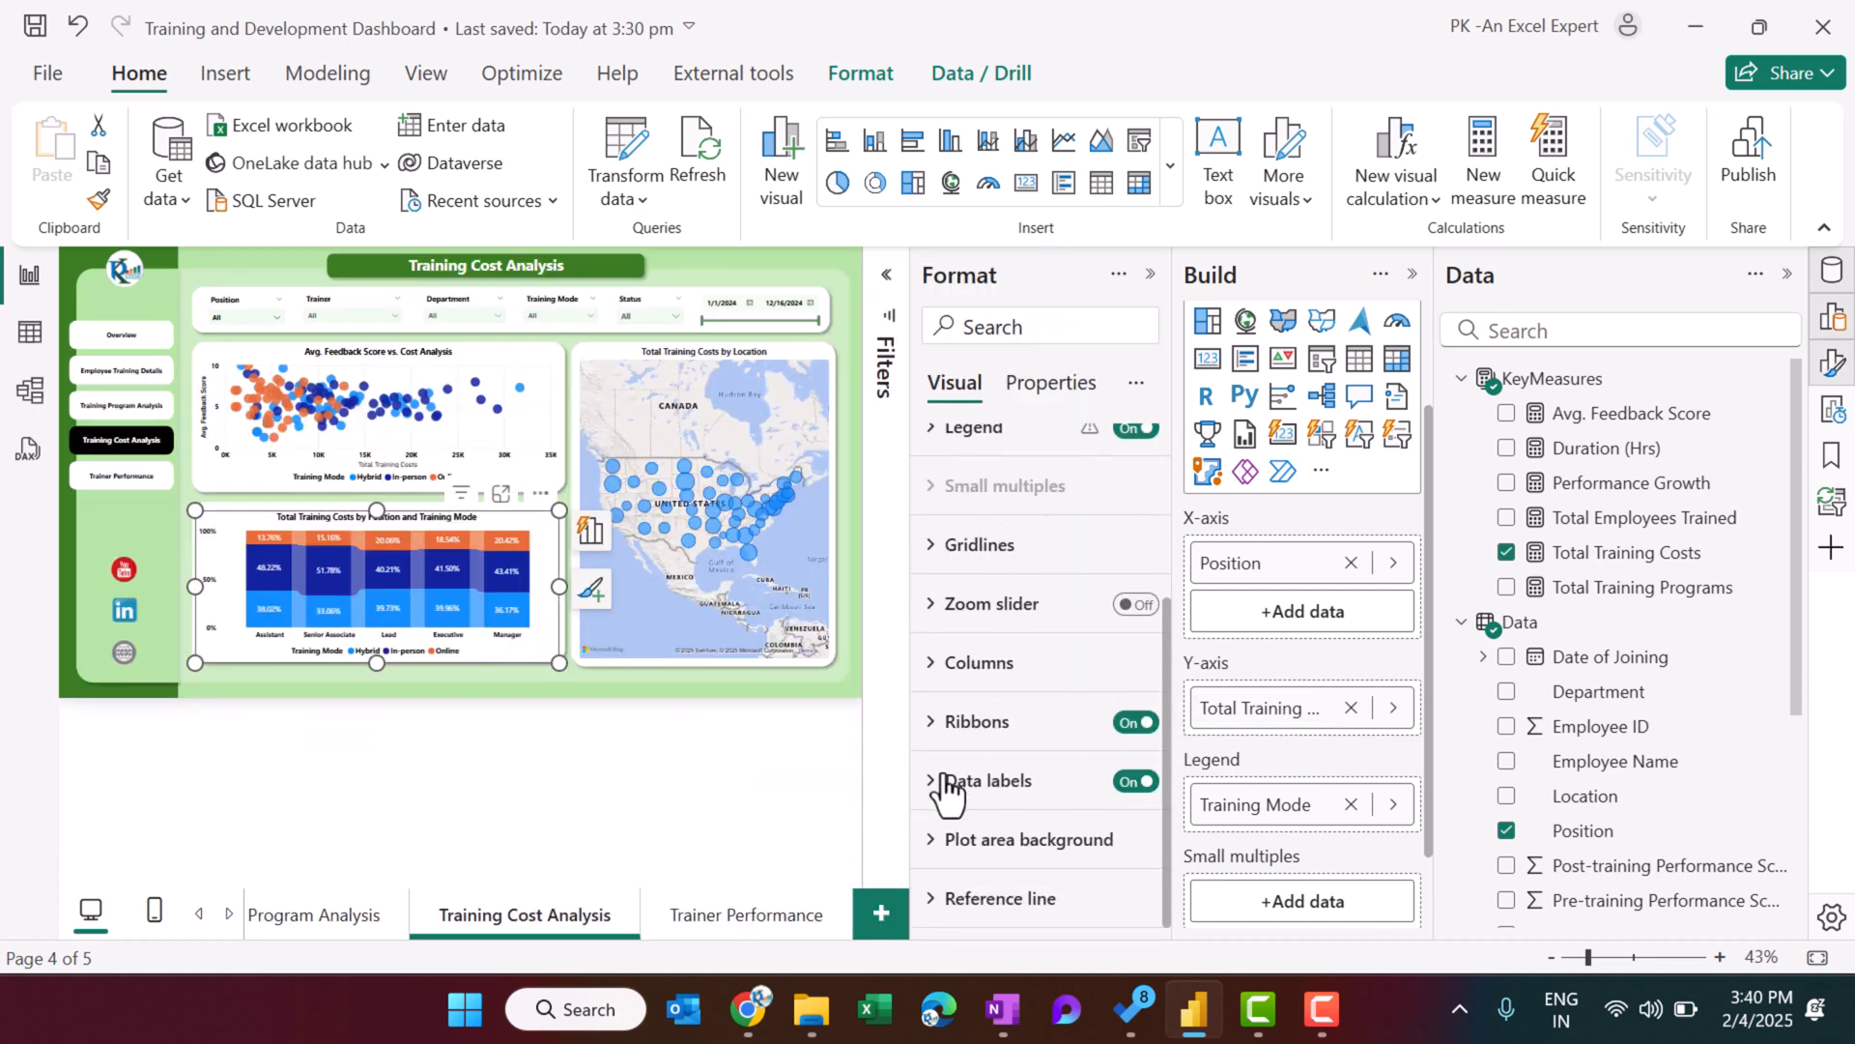
{"action": "left_click", "coordinate": [1136, 723]}
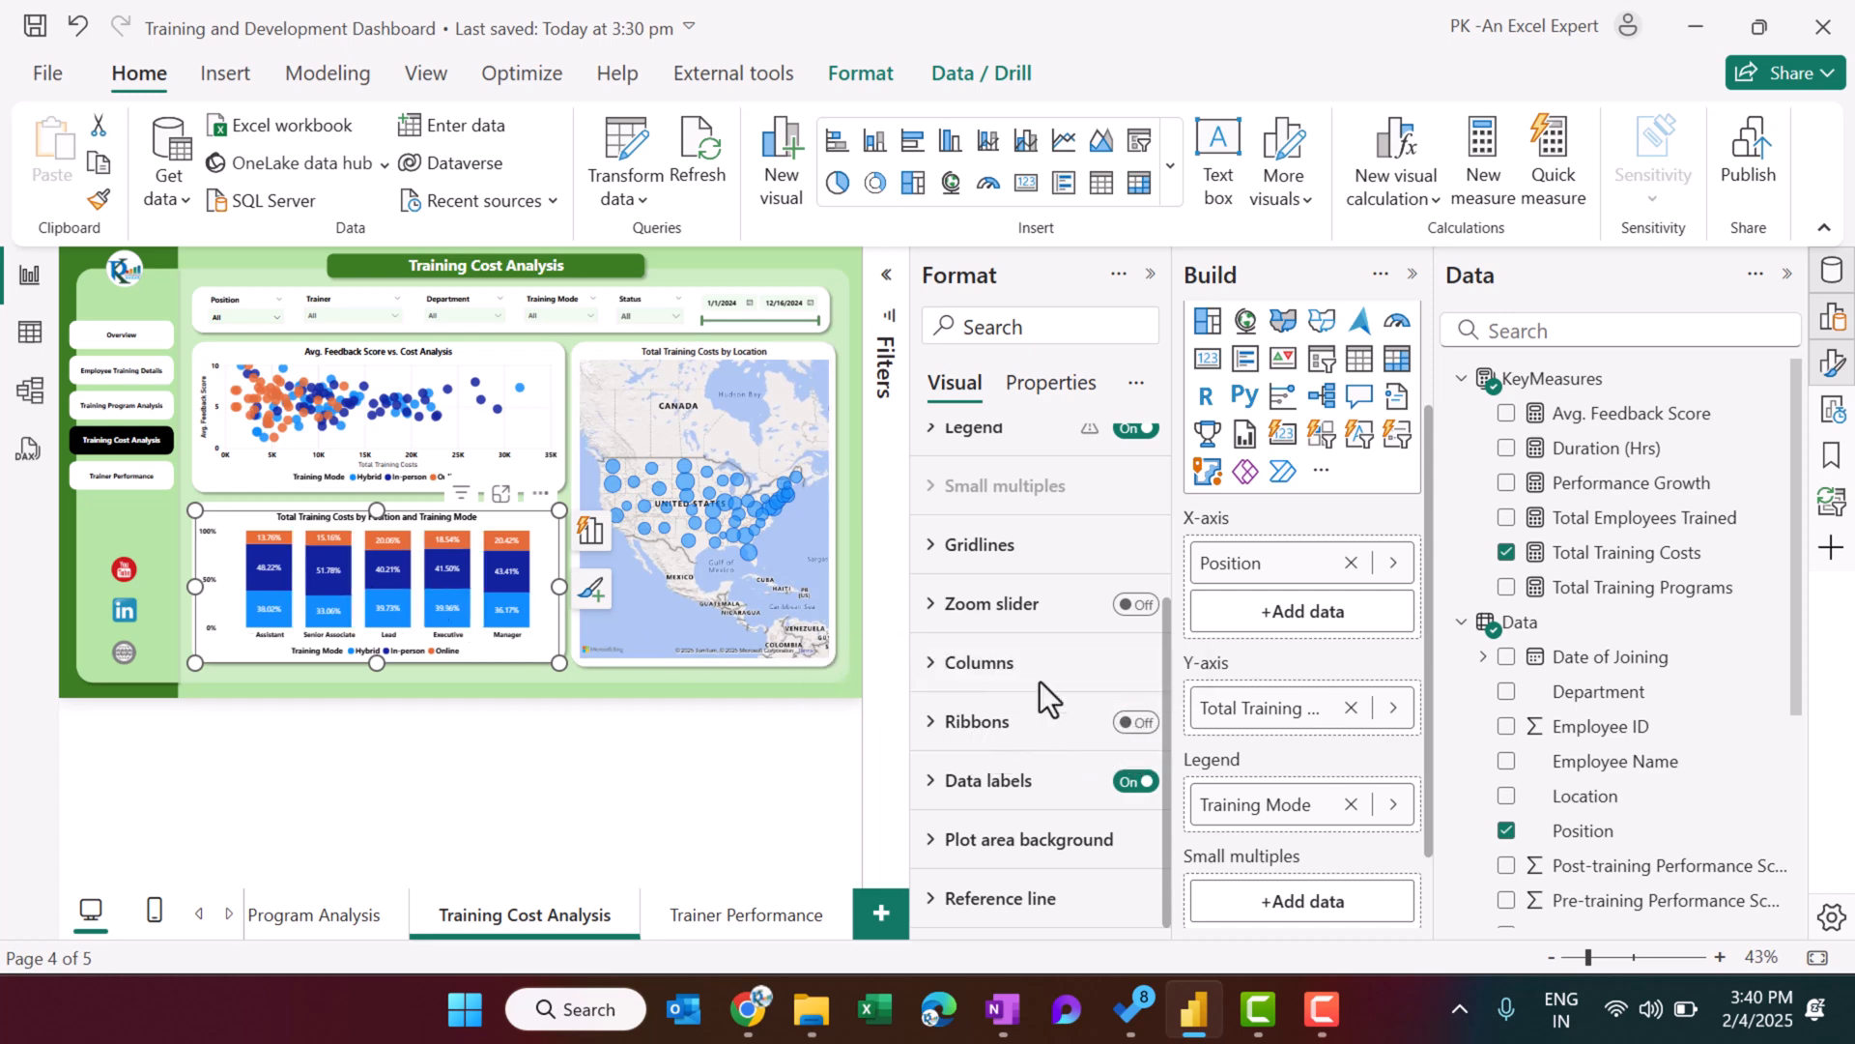
{"action": "left_click", "coordinate": [1136, 723]}
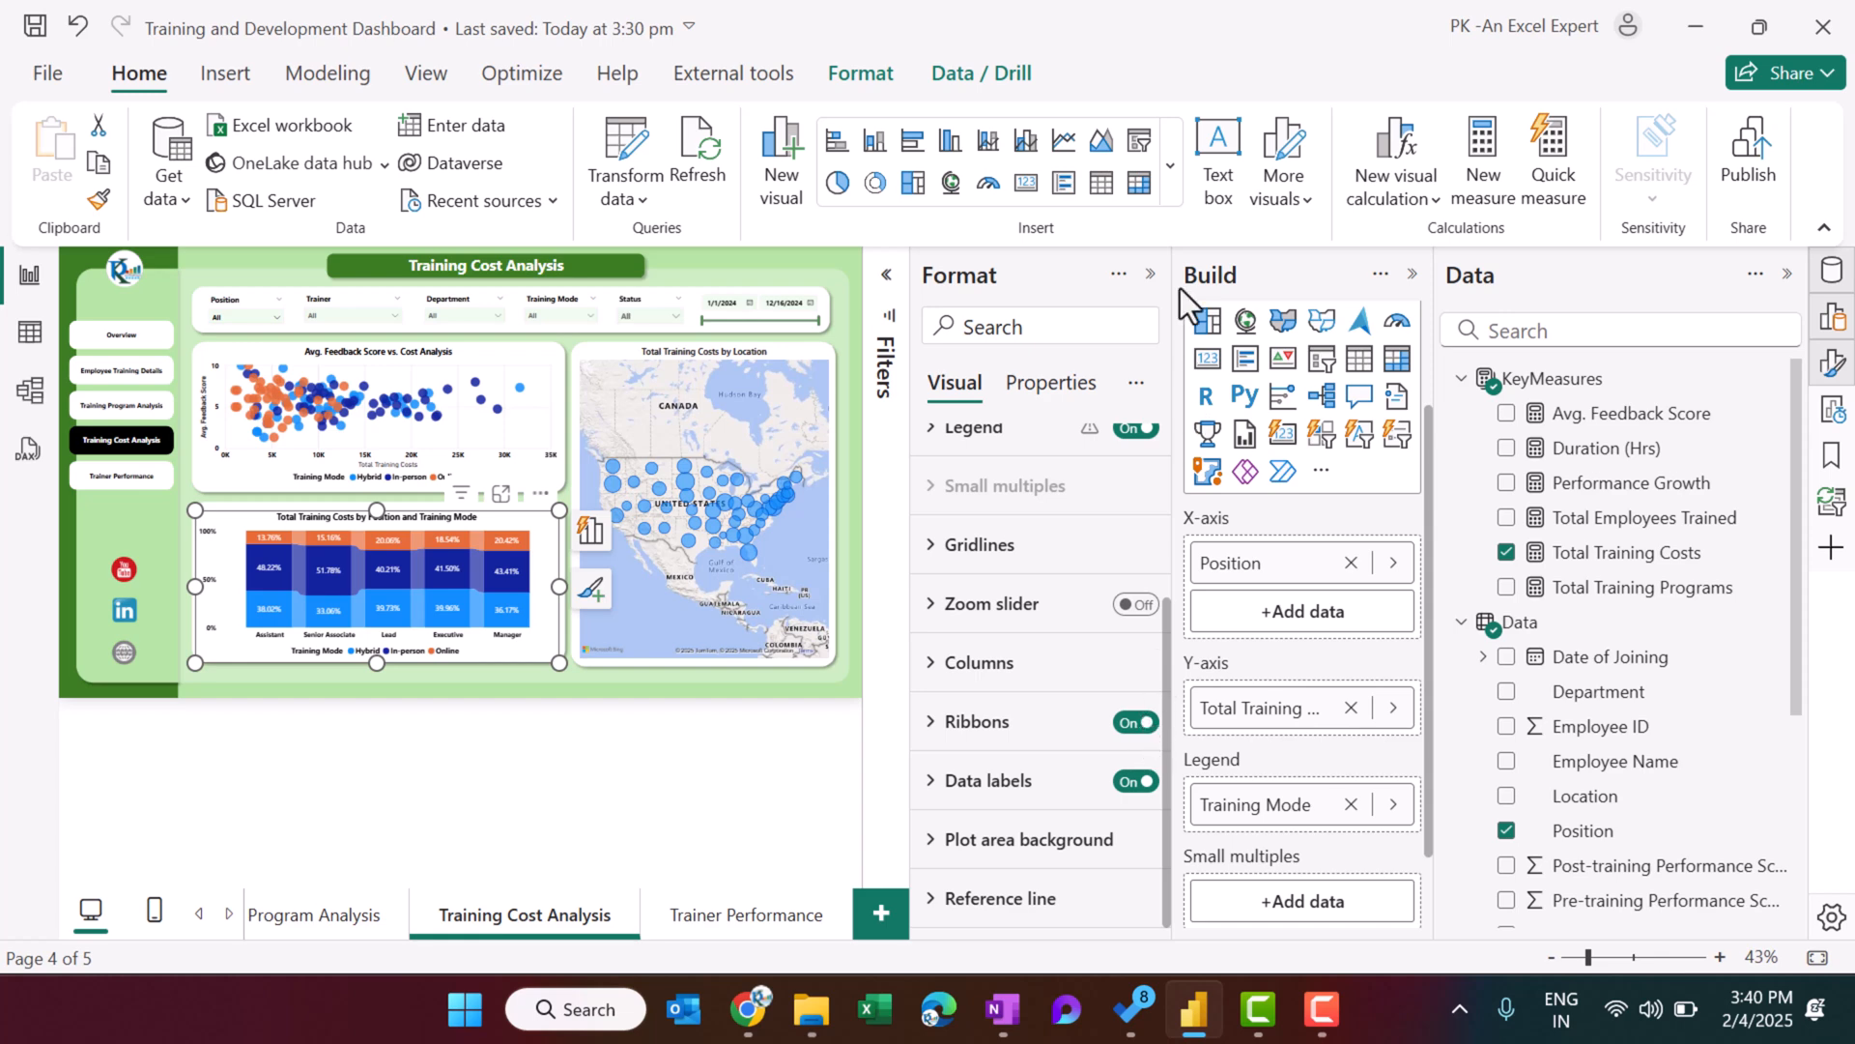
{"action": "left_click", "coordinate": [1151, 273]}
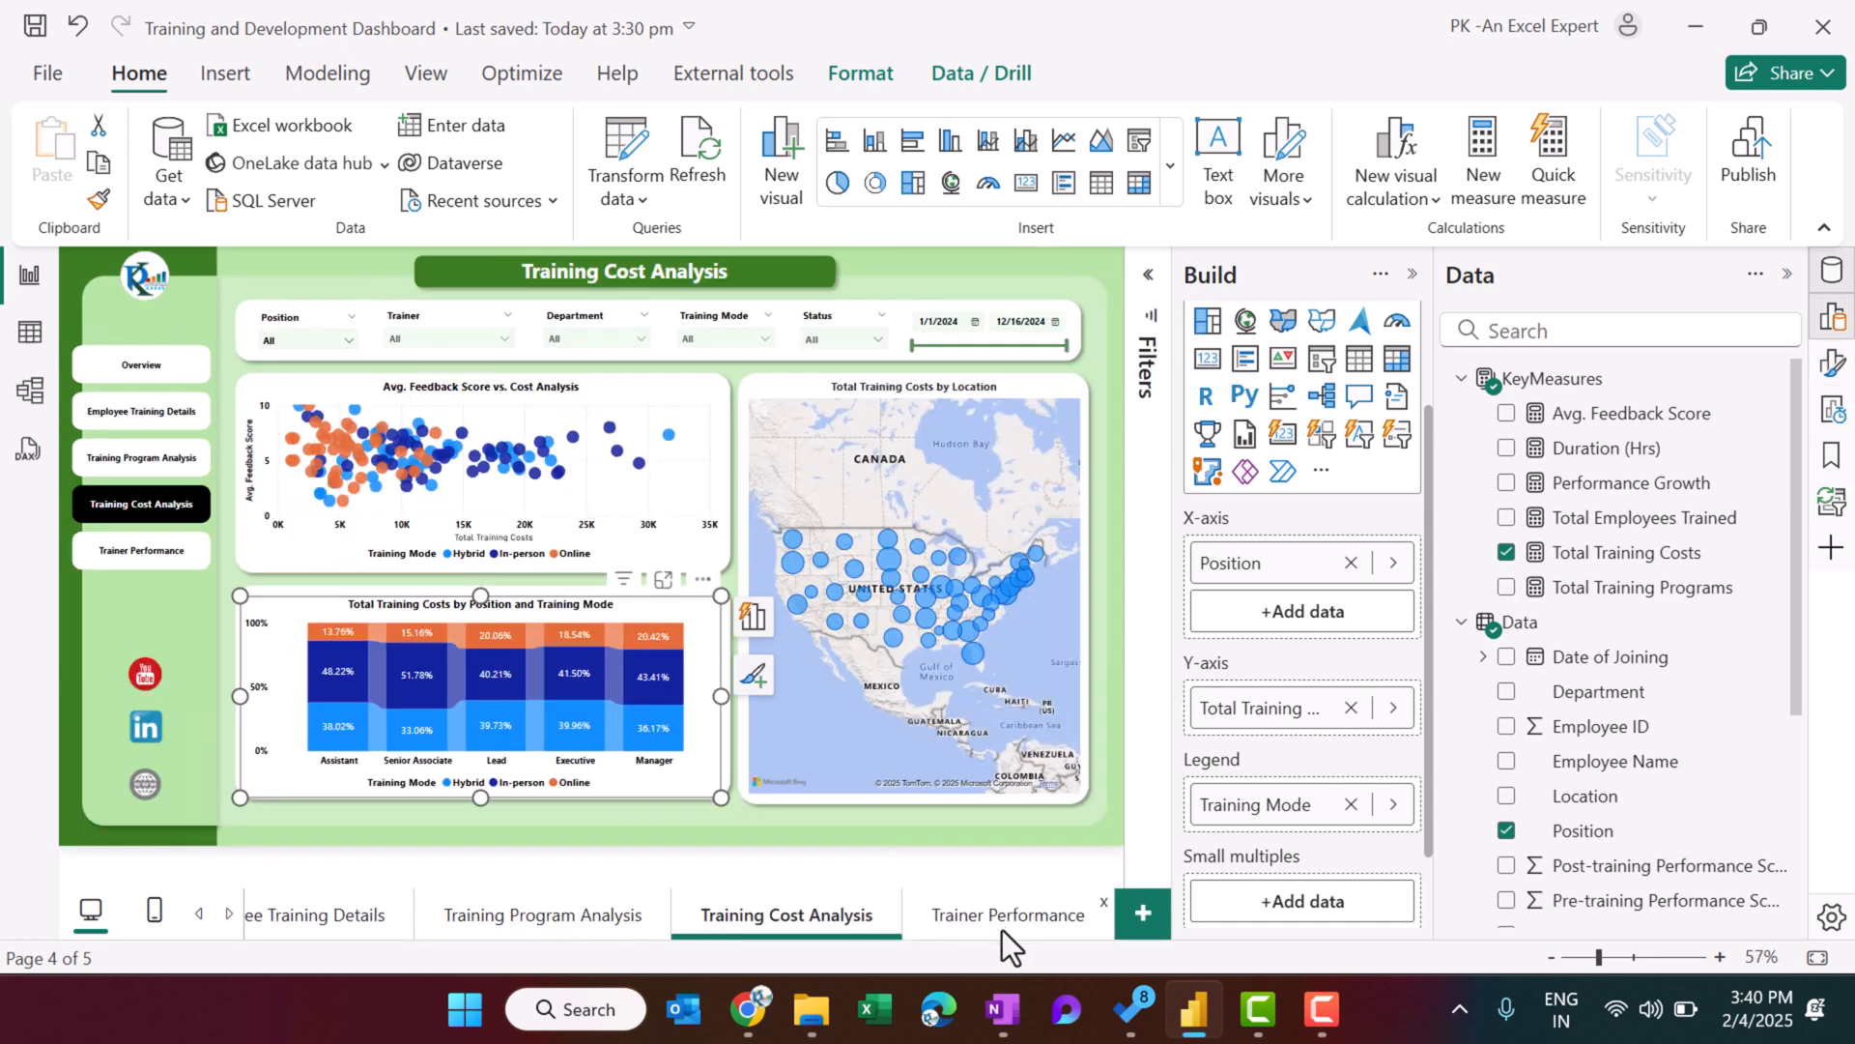
Open the Trainer Performance page and inspect the fields of the Performance Growth Vs Training Costs by Trainer and Training Mode scatter chart.
{"action": "left_click", "coordinate": [1001, 922]}
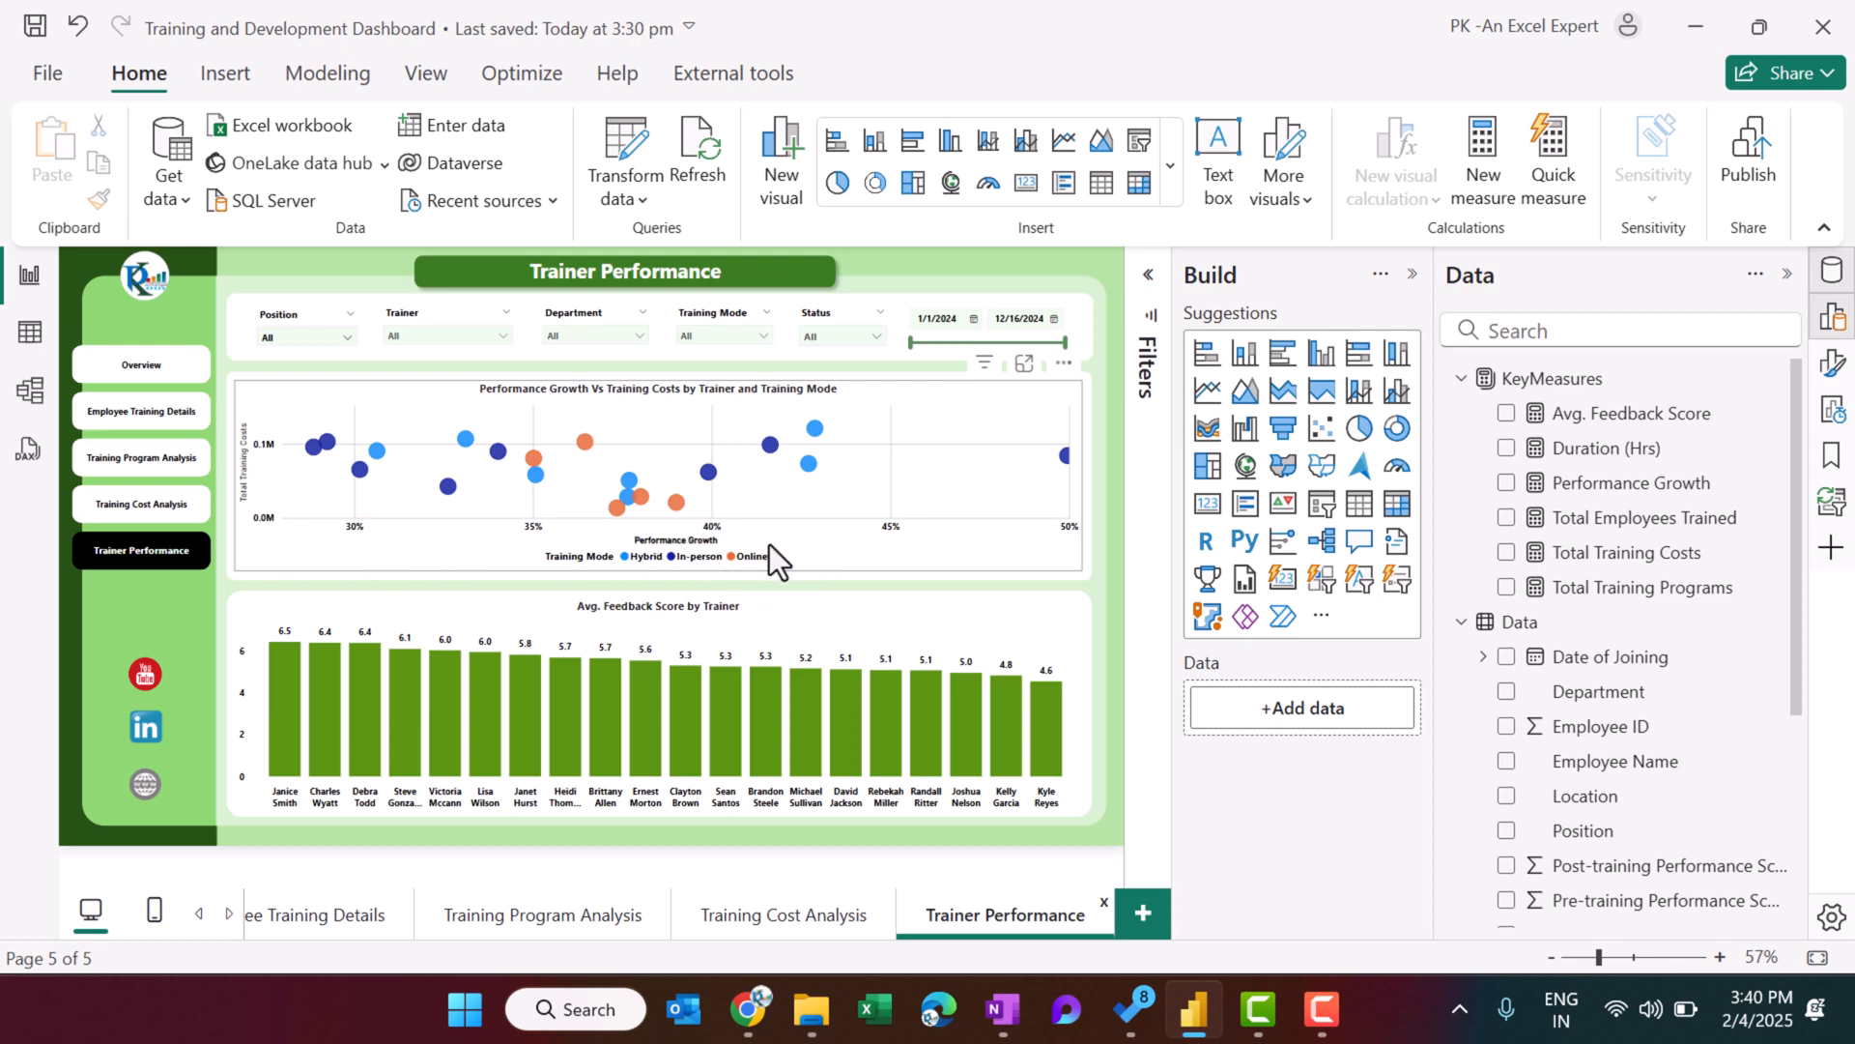
{"action": "left_click", "coordinate": [867, 547]}
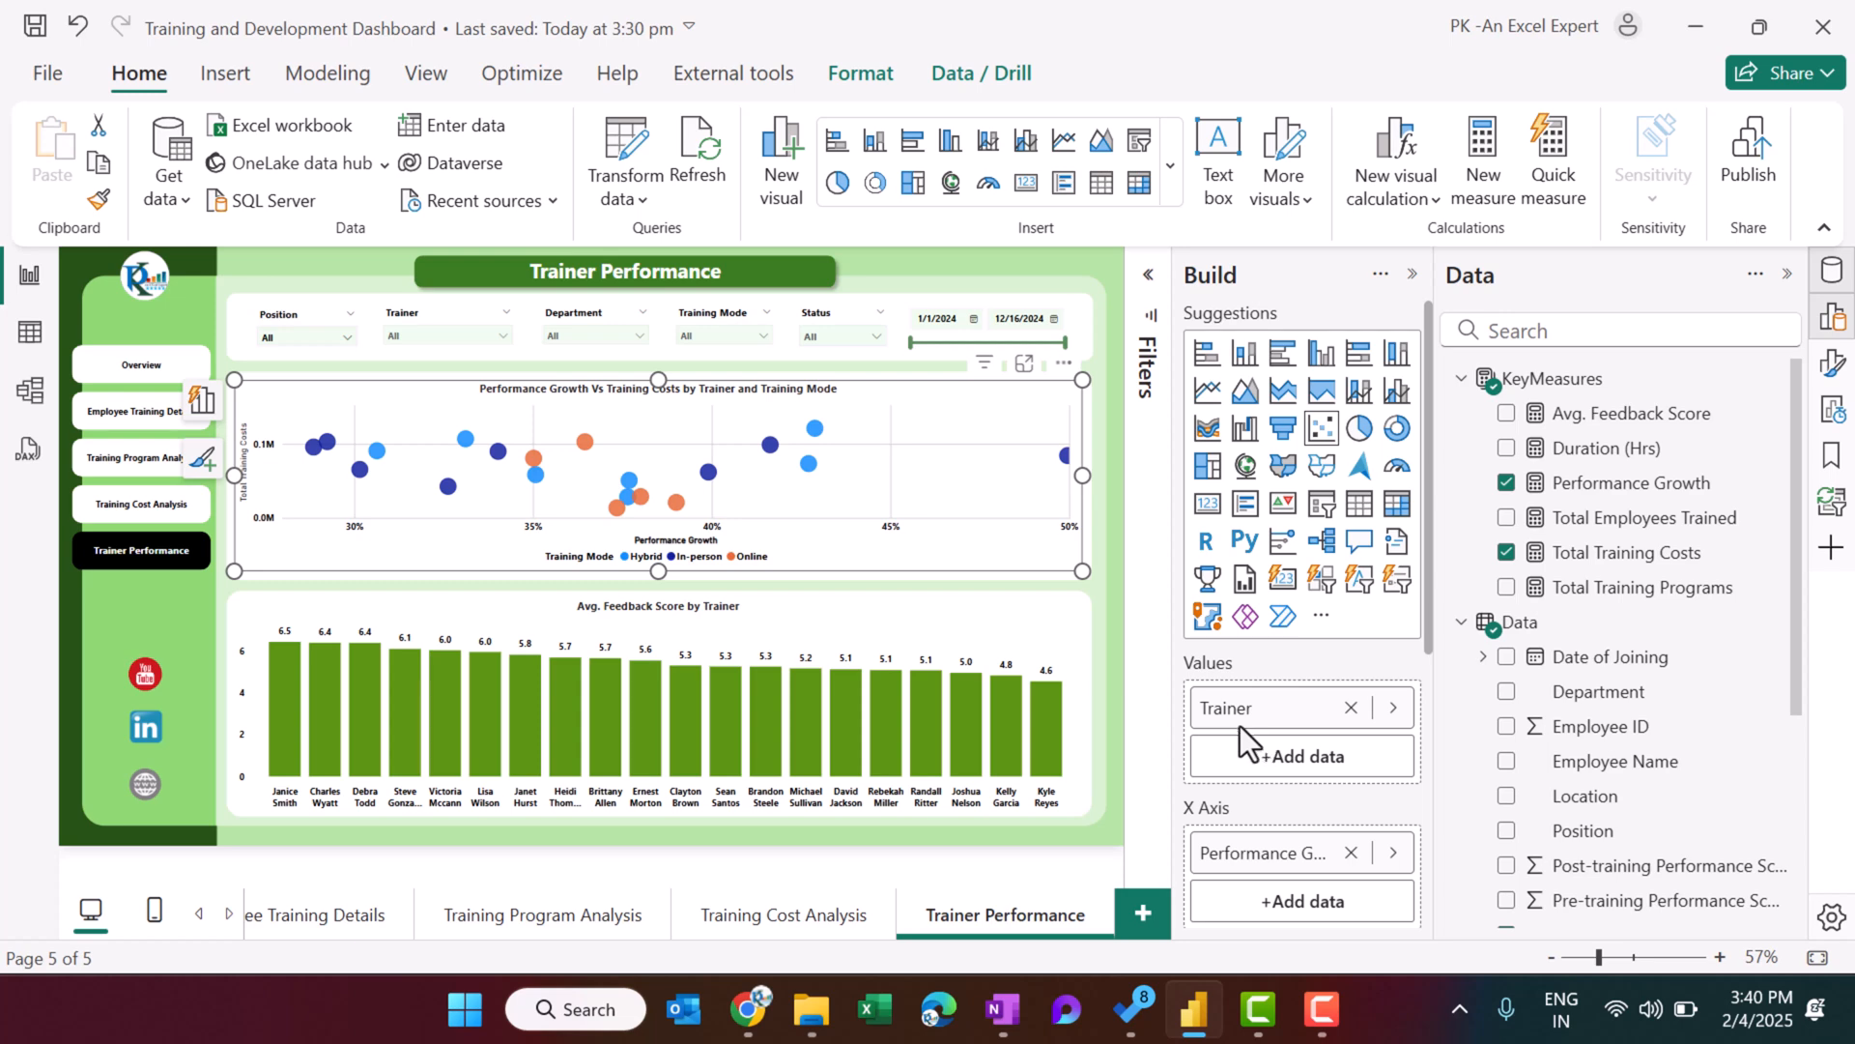
{"action": "scroll", "coordinate": [1268, 725], "scroll_direction": "down", "scroll_amount": 3}
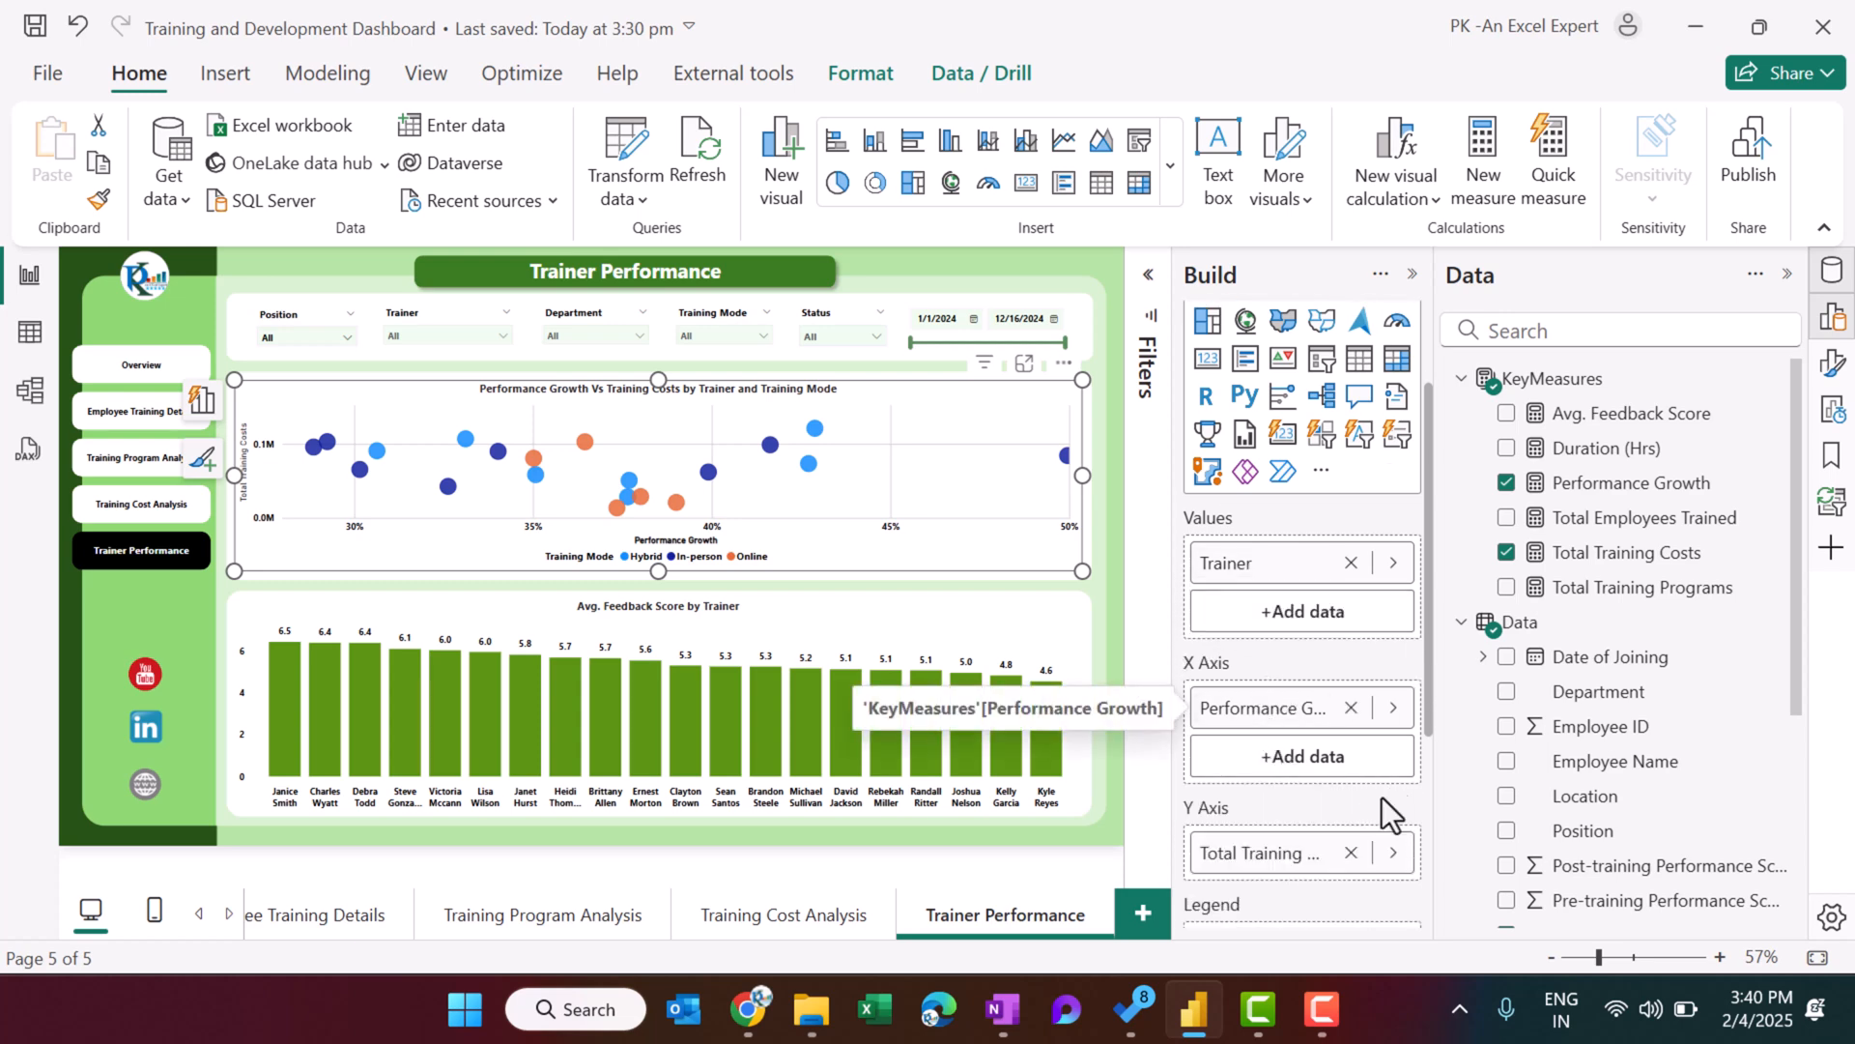
{"action": "scroll", "coordinate": [1262, 861], "scroll_direction": "down", "scroll_amount": 7}
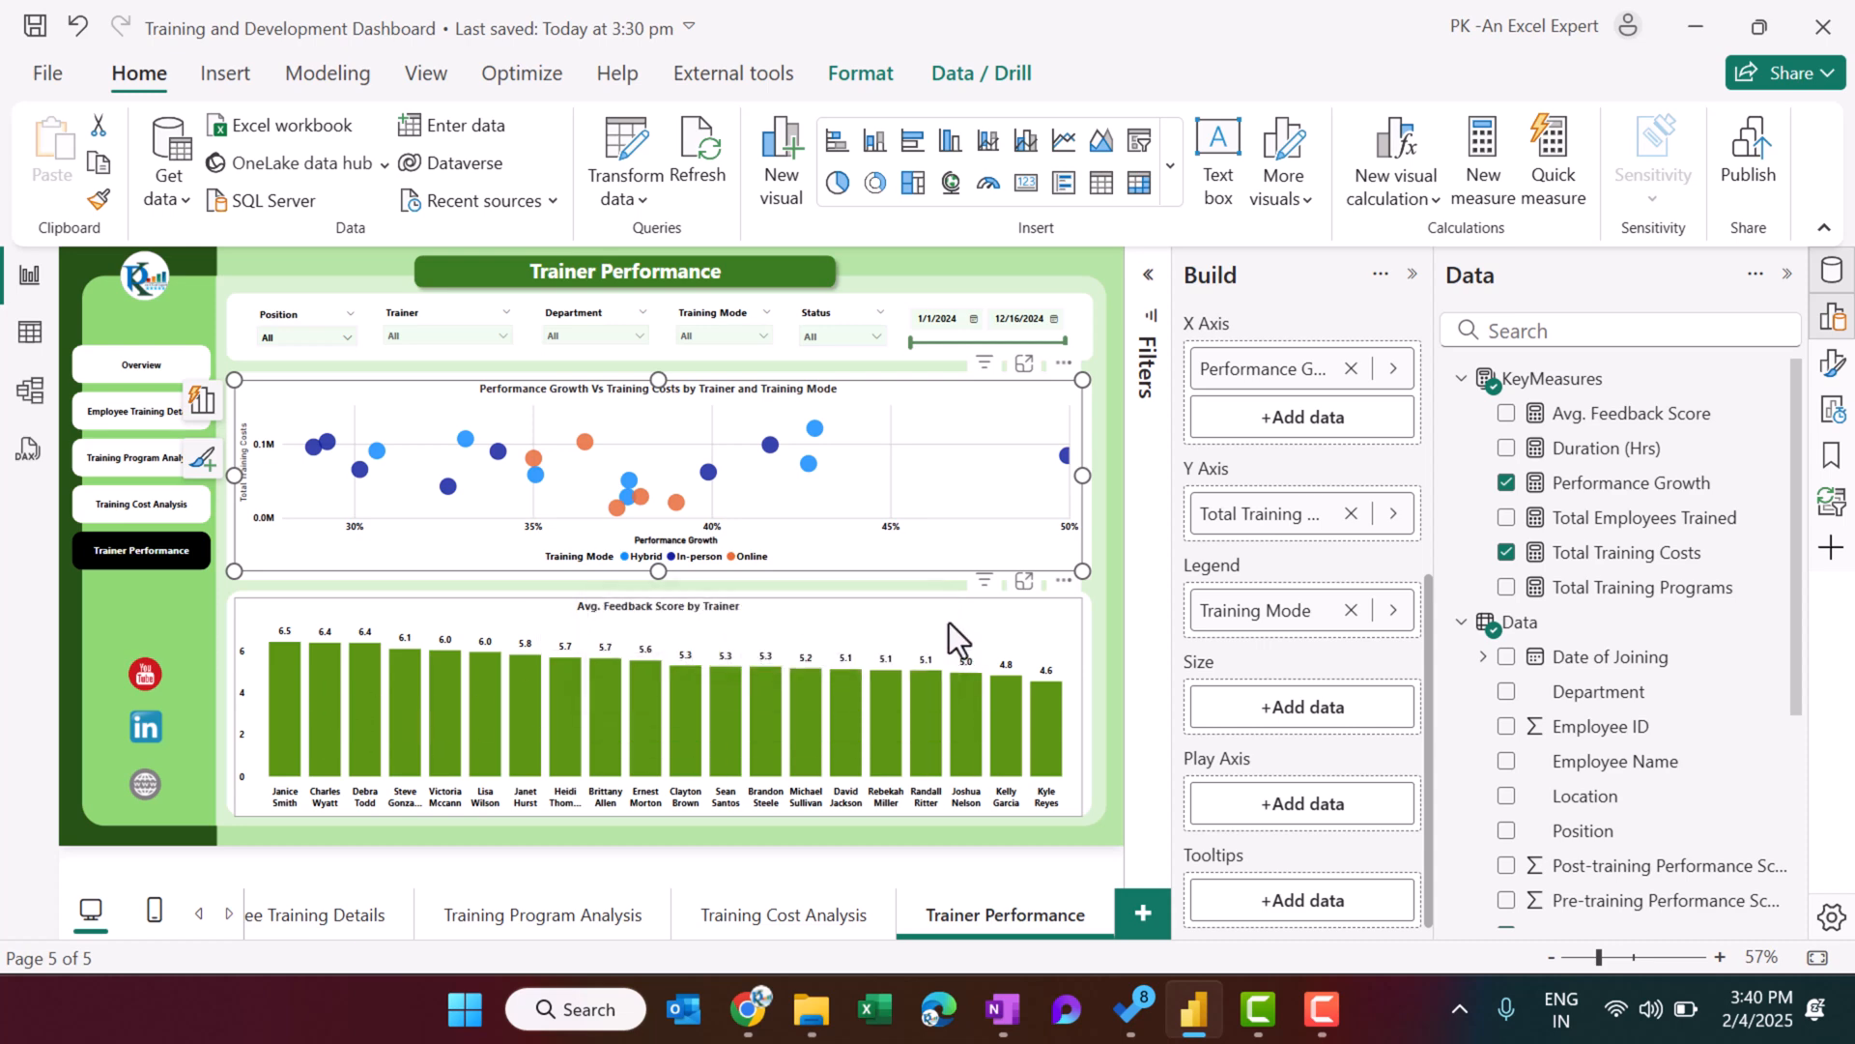
{"action": "left_click", "coordinate": [1412, 273]}
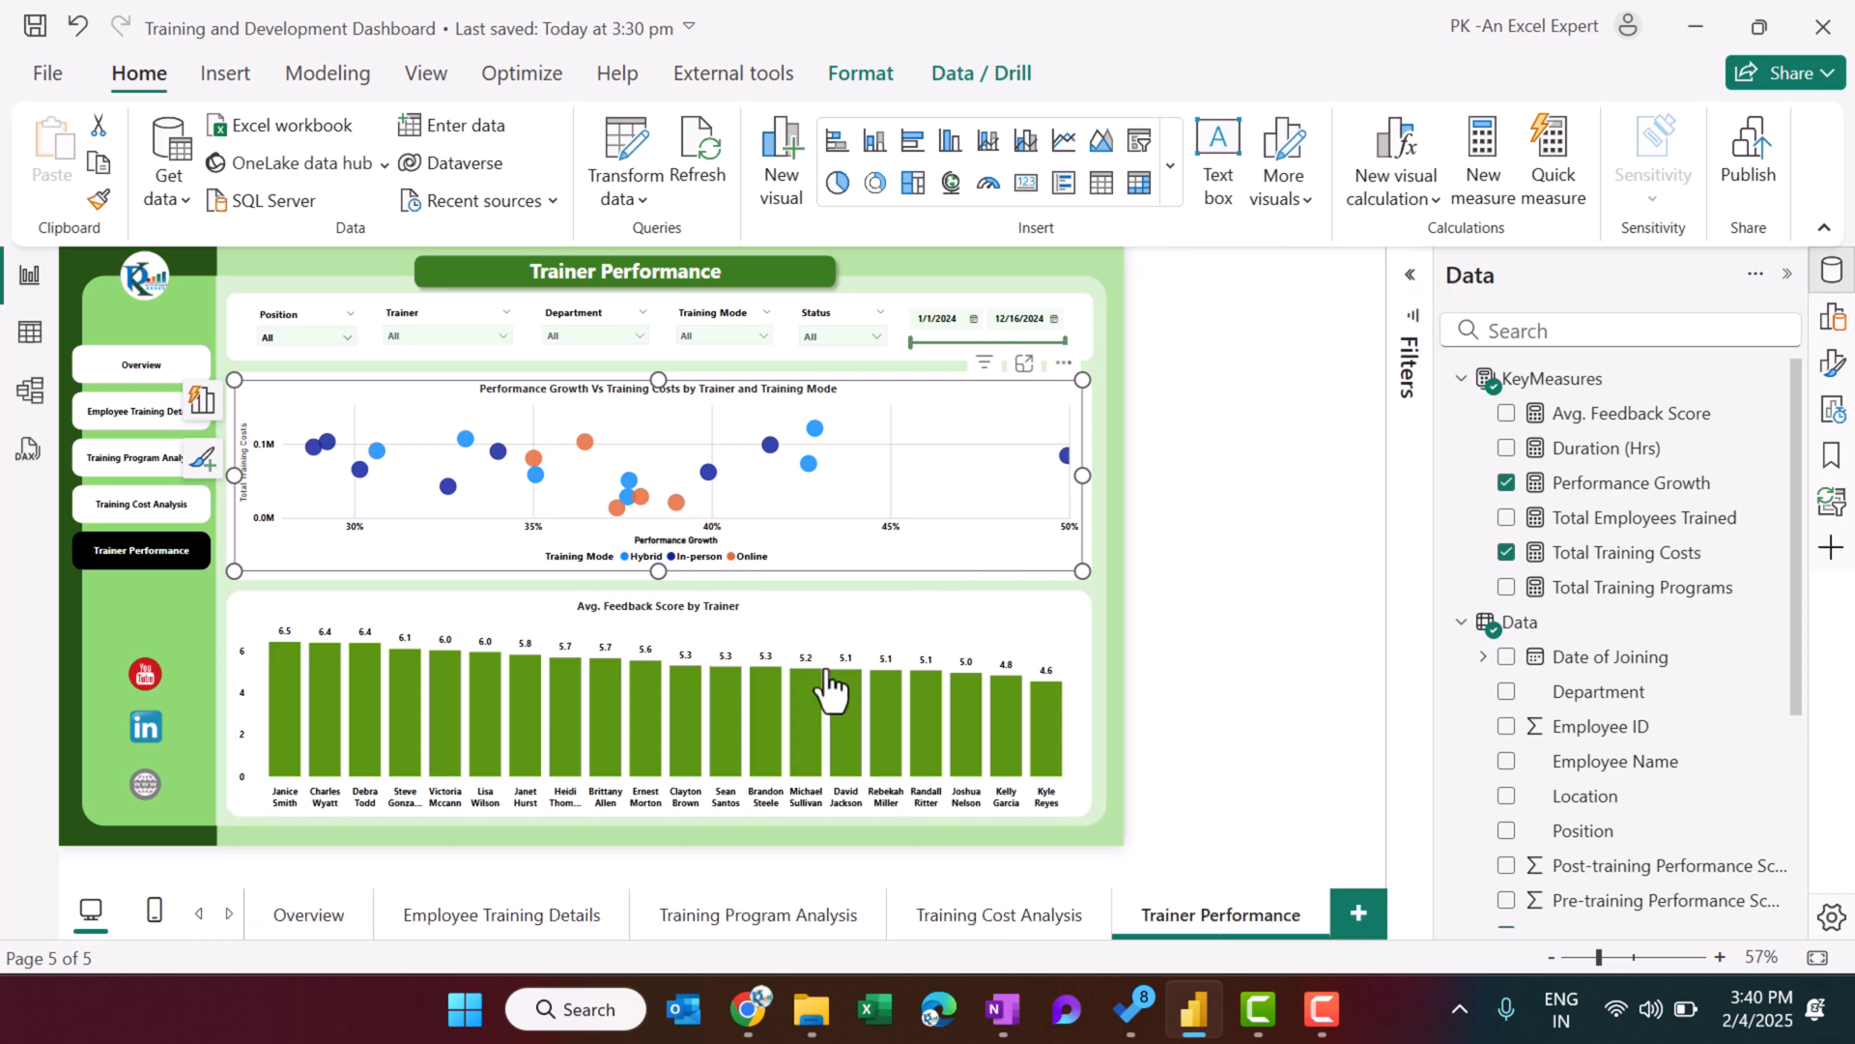
Return to the Overview page, save the report and publish it to Power BI, replacing the existing dataset.
{"action": "left_click", "coordinate": [329, 914]}
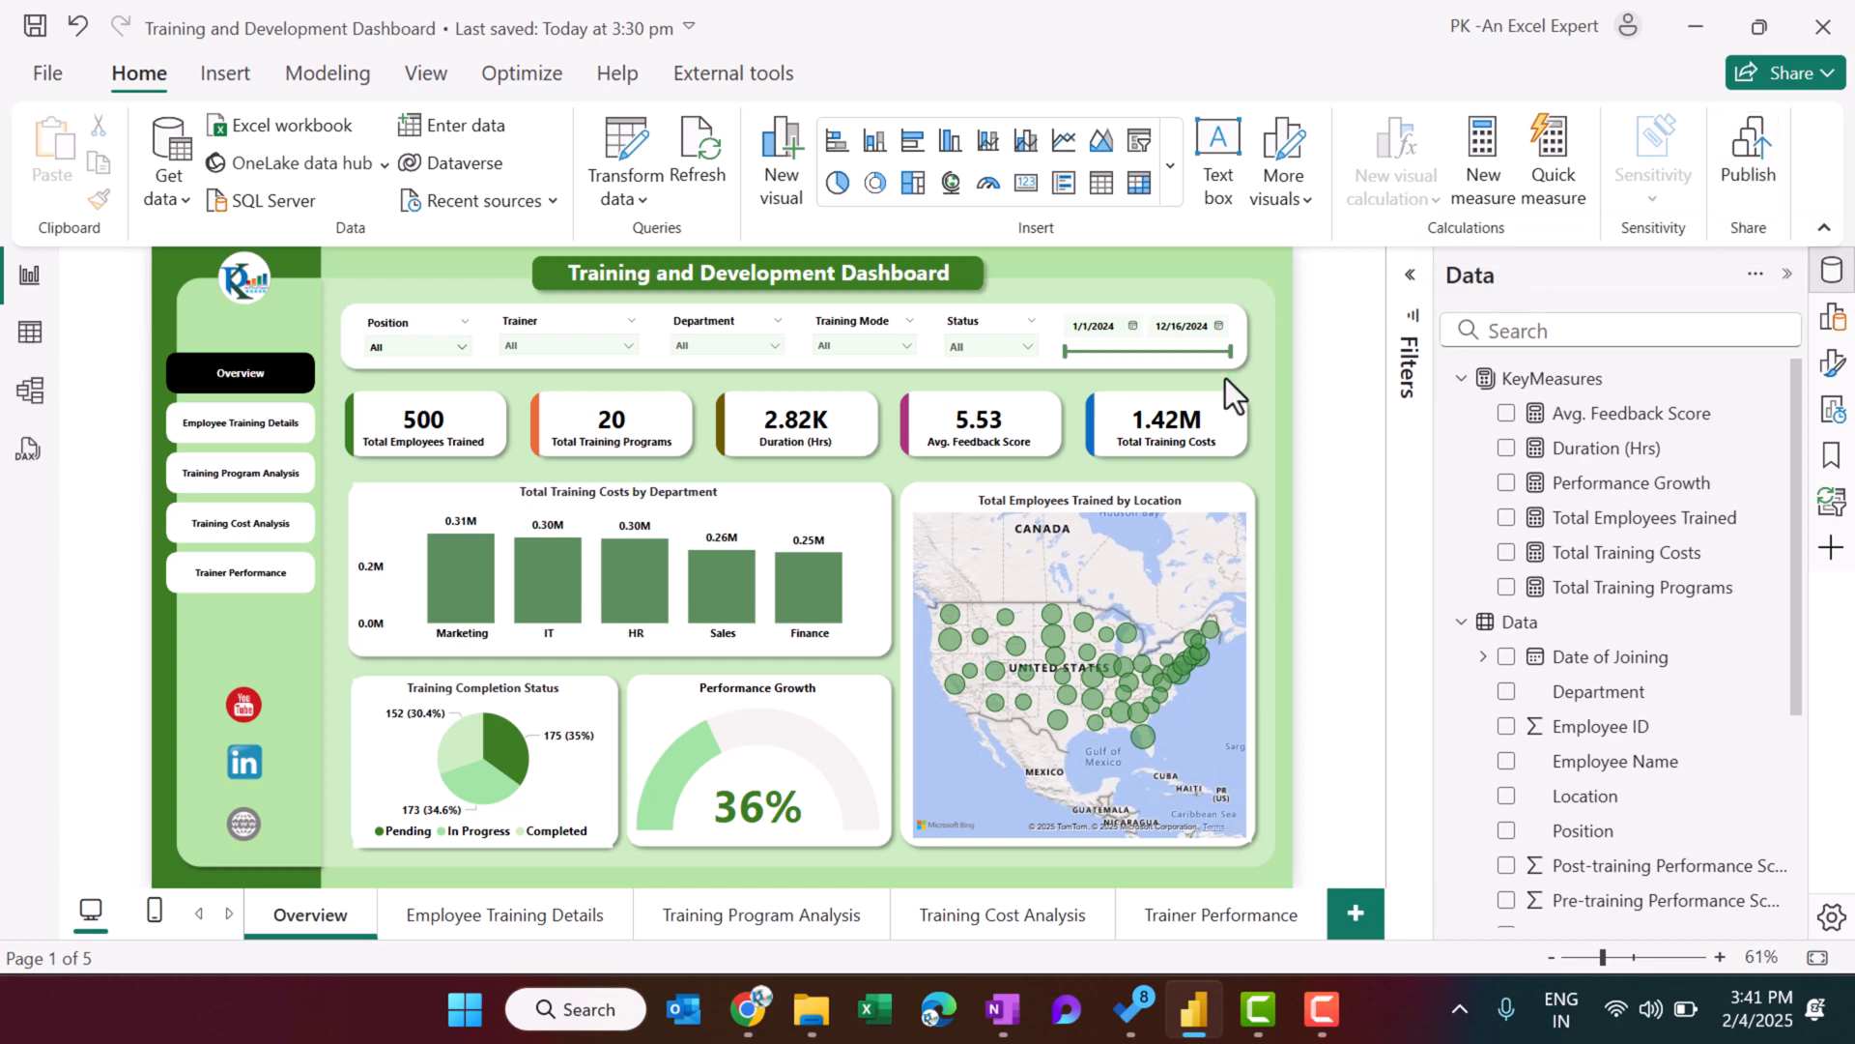
{"action": "key", "text": "ctrl+s"}
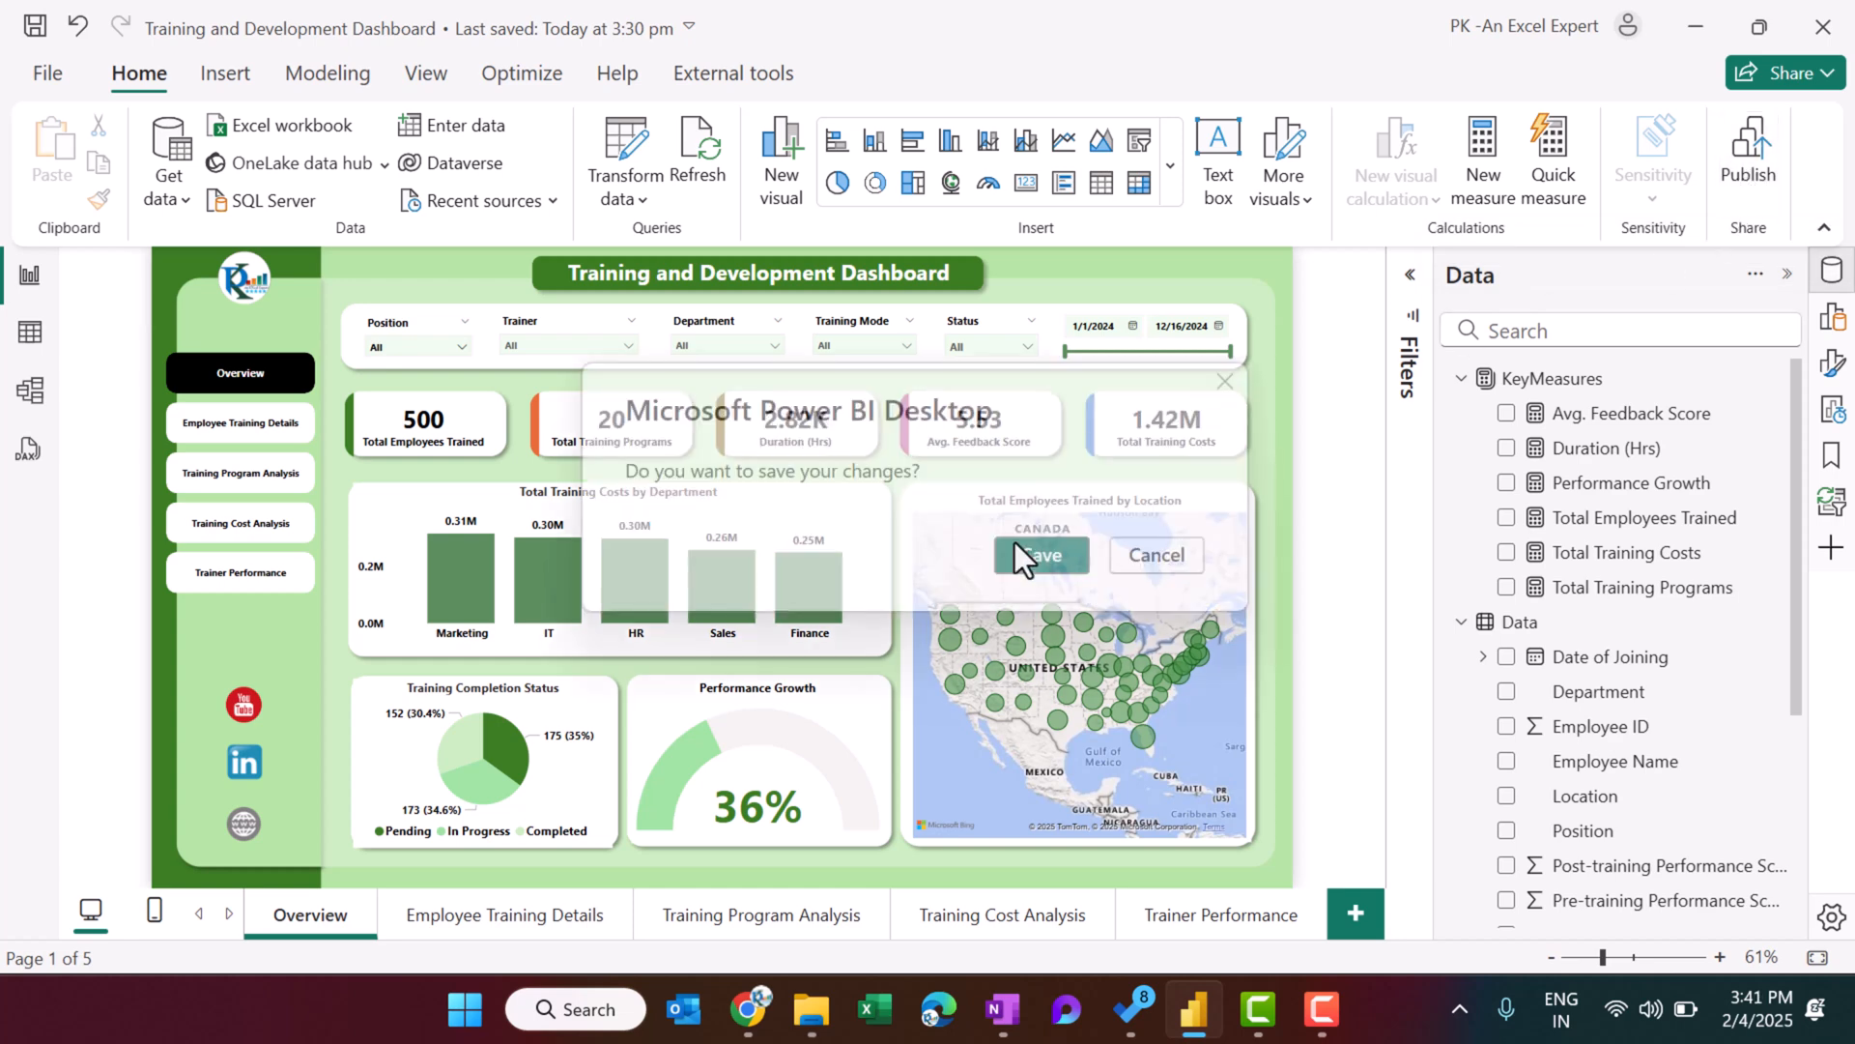
{"action": "left_click", "coordinate": [1035, 554]}
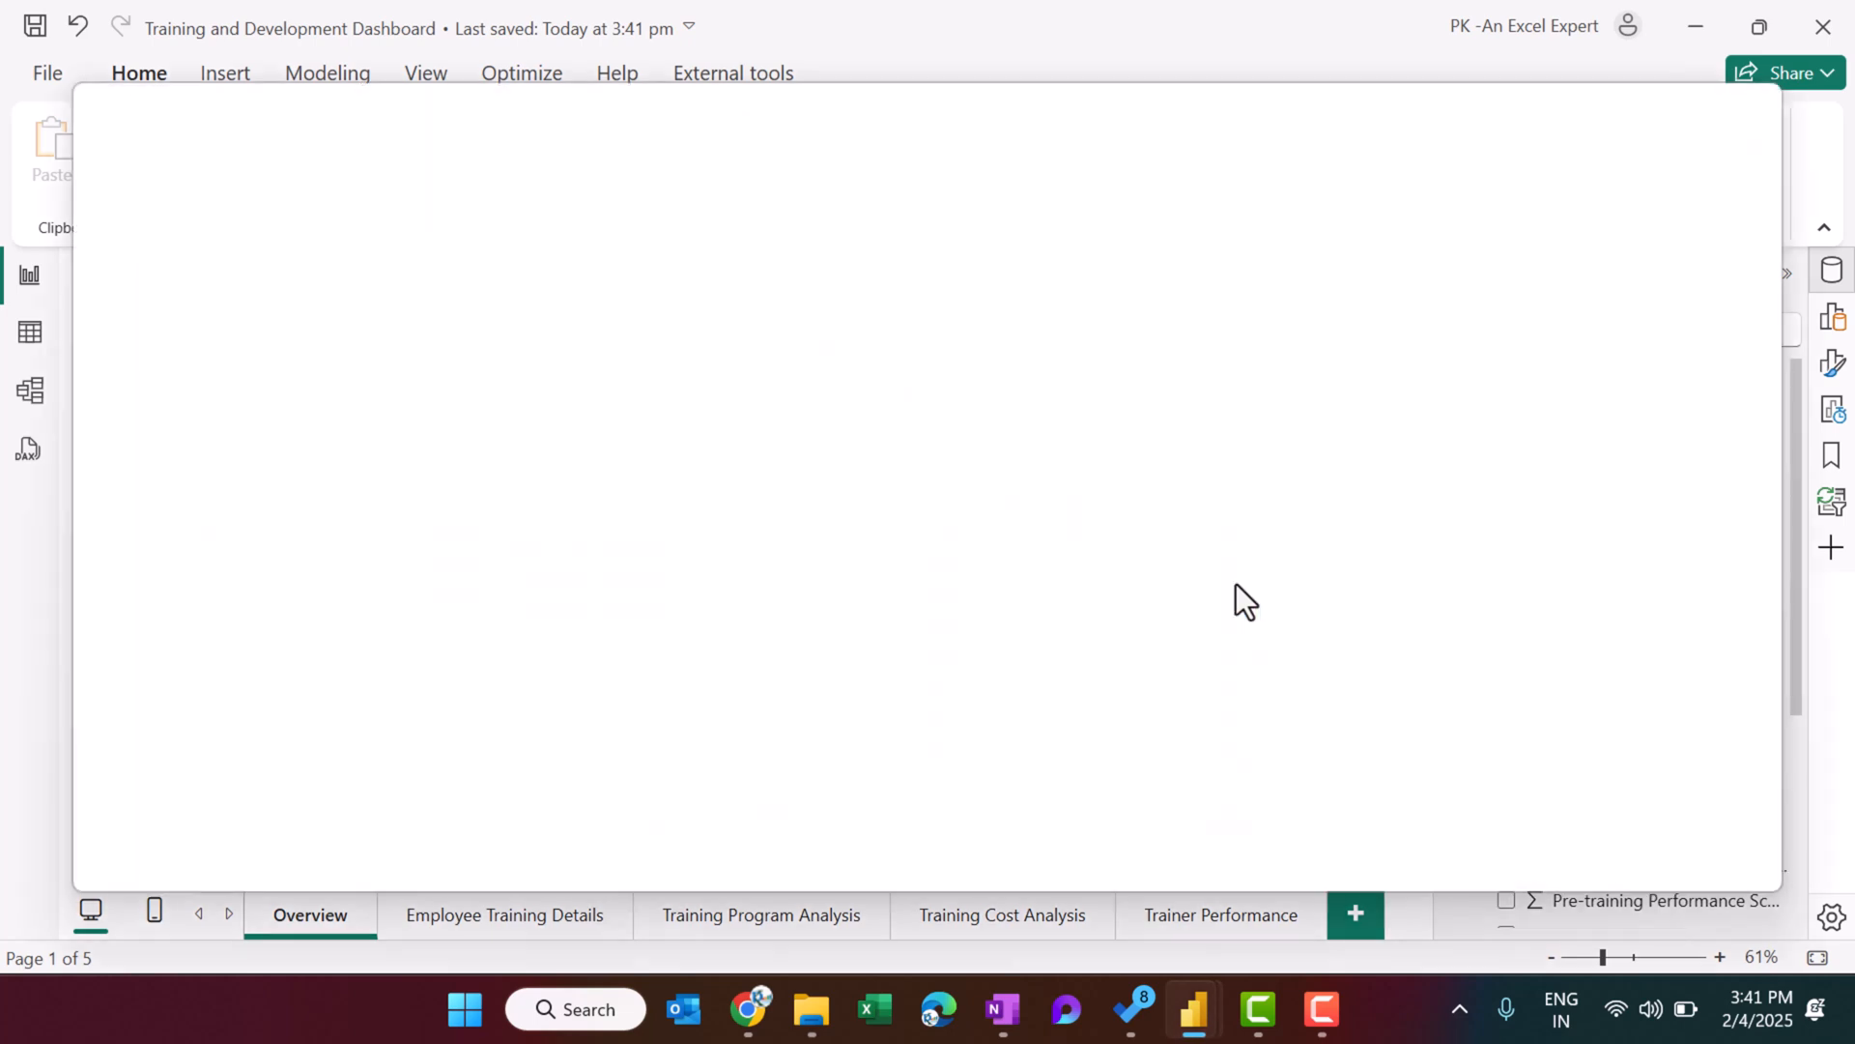
{"action": "left_click", "coordinate": [1595, 851]}
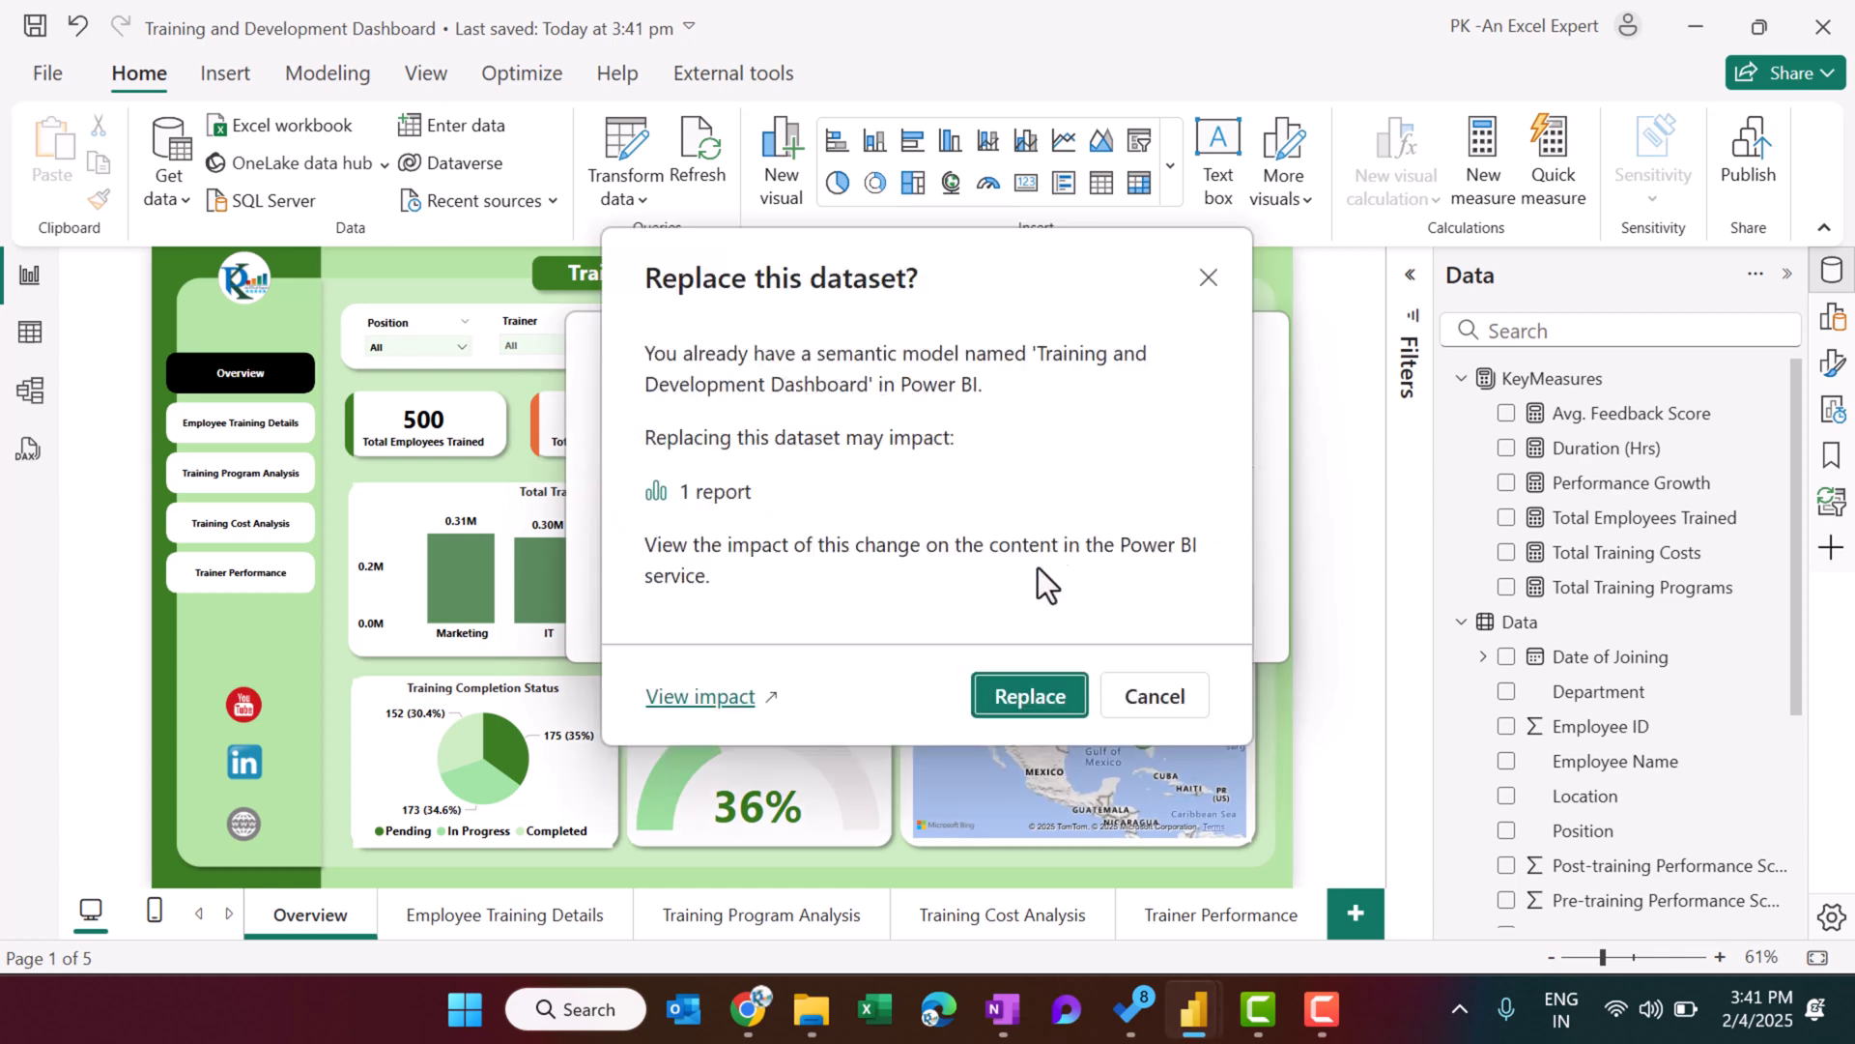
{"action": "left_click", "coordinate": [1024, 694]}
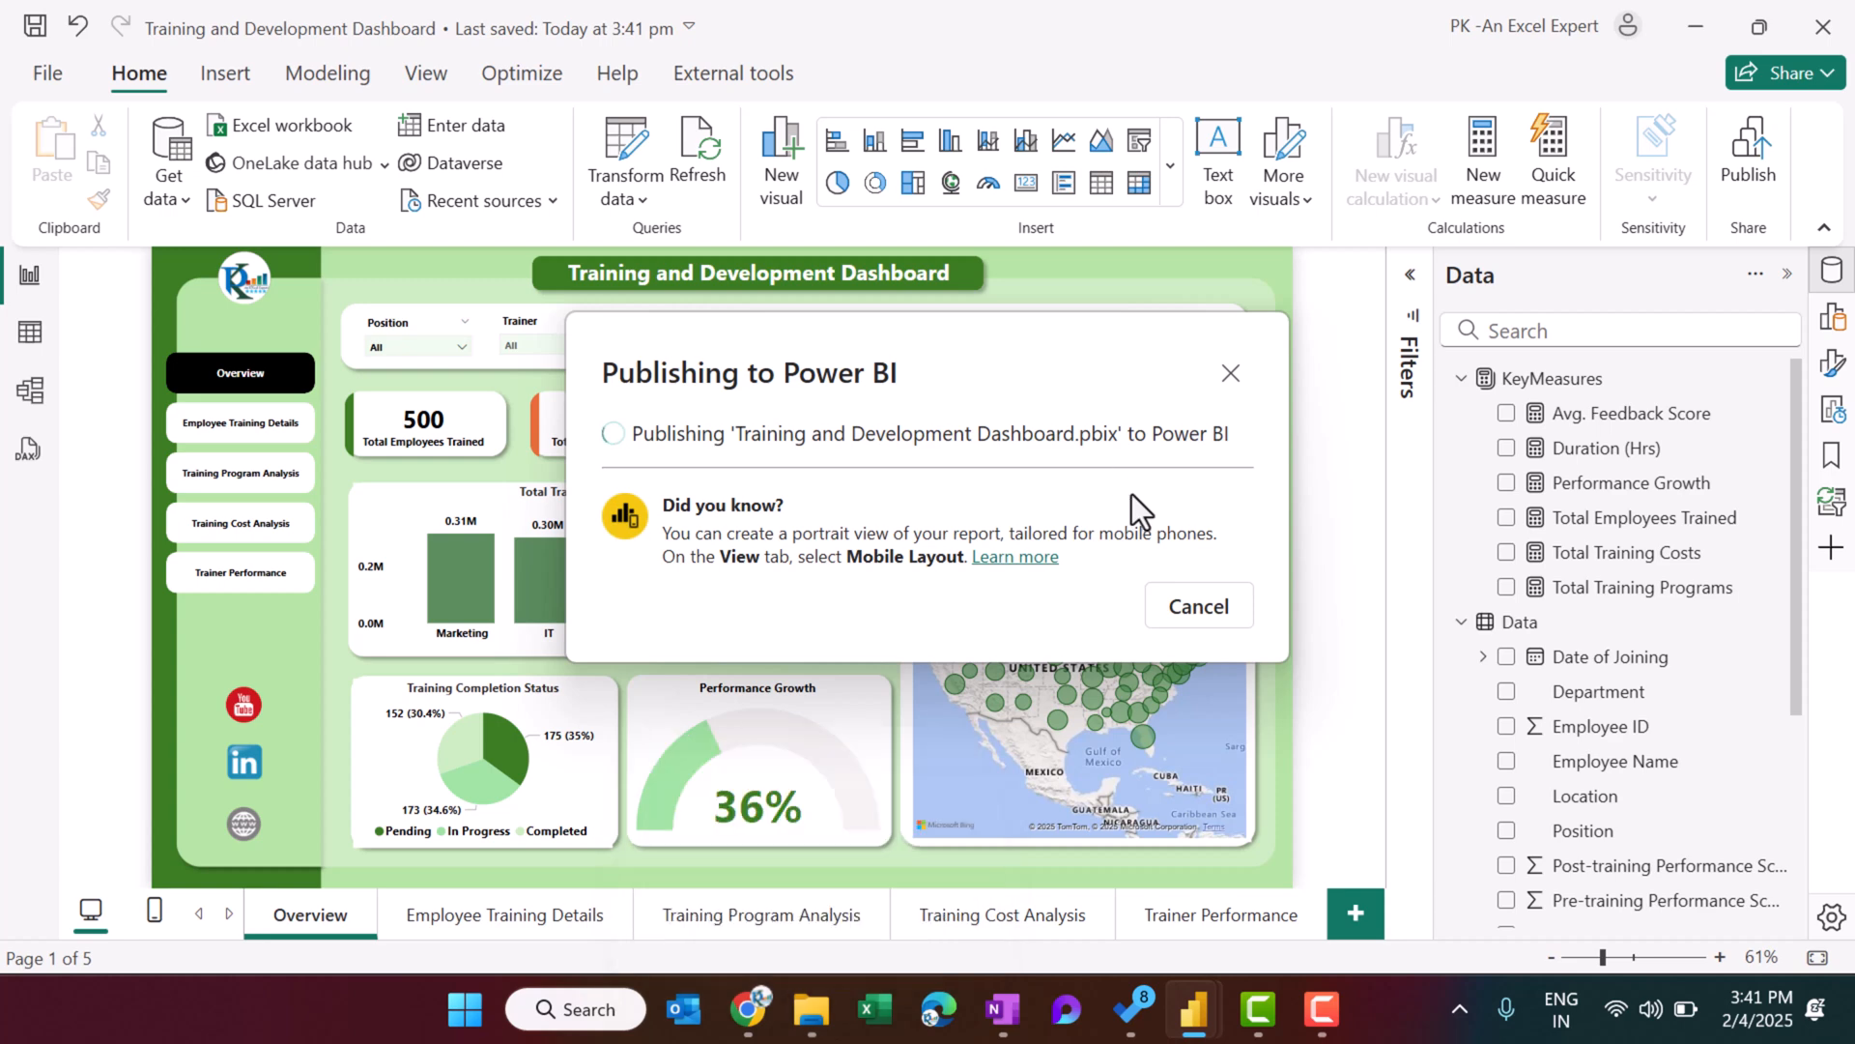
{"action": "left_click", "coordinate": [1219, 710]}
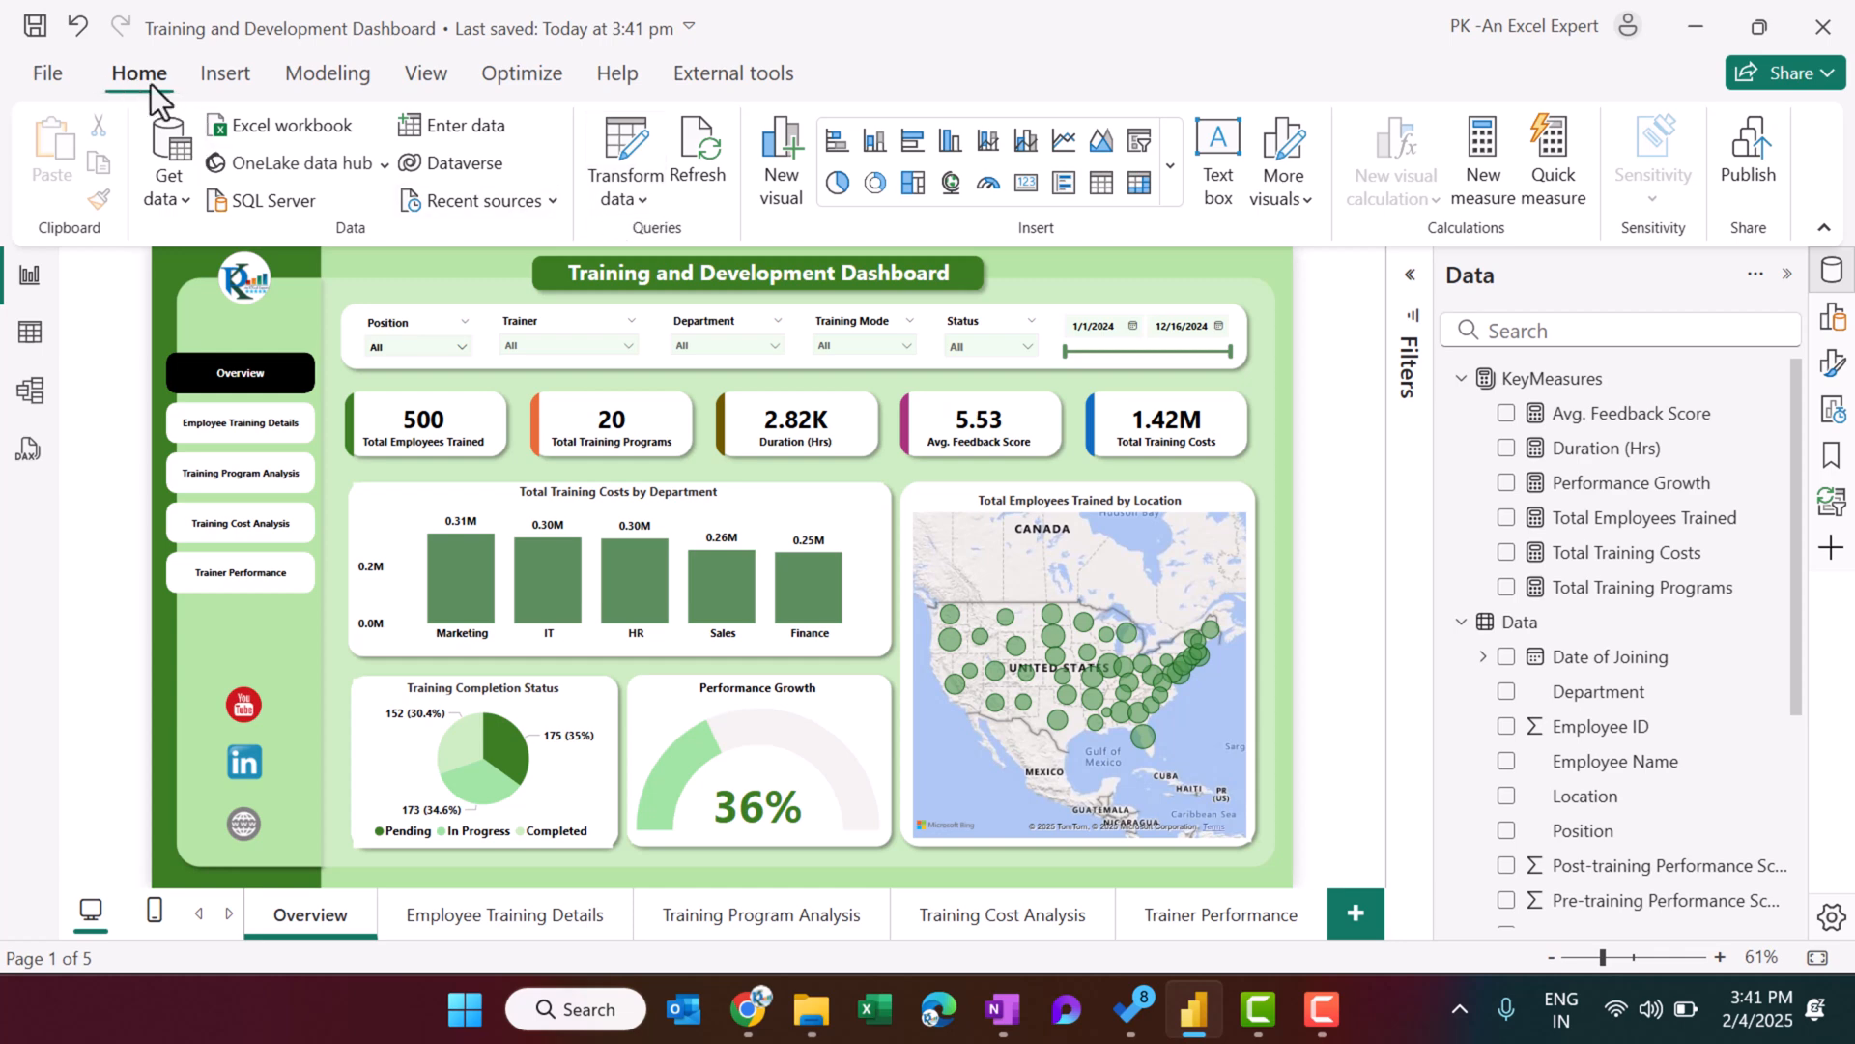
Review where to change the Excel workbook's file path in the data source settings, and exit without choosing another file.
{"action": "left_click", "coordinate": [642, 200]}
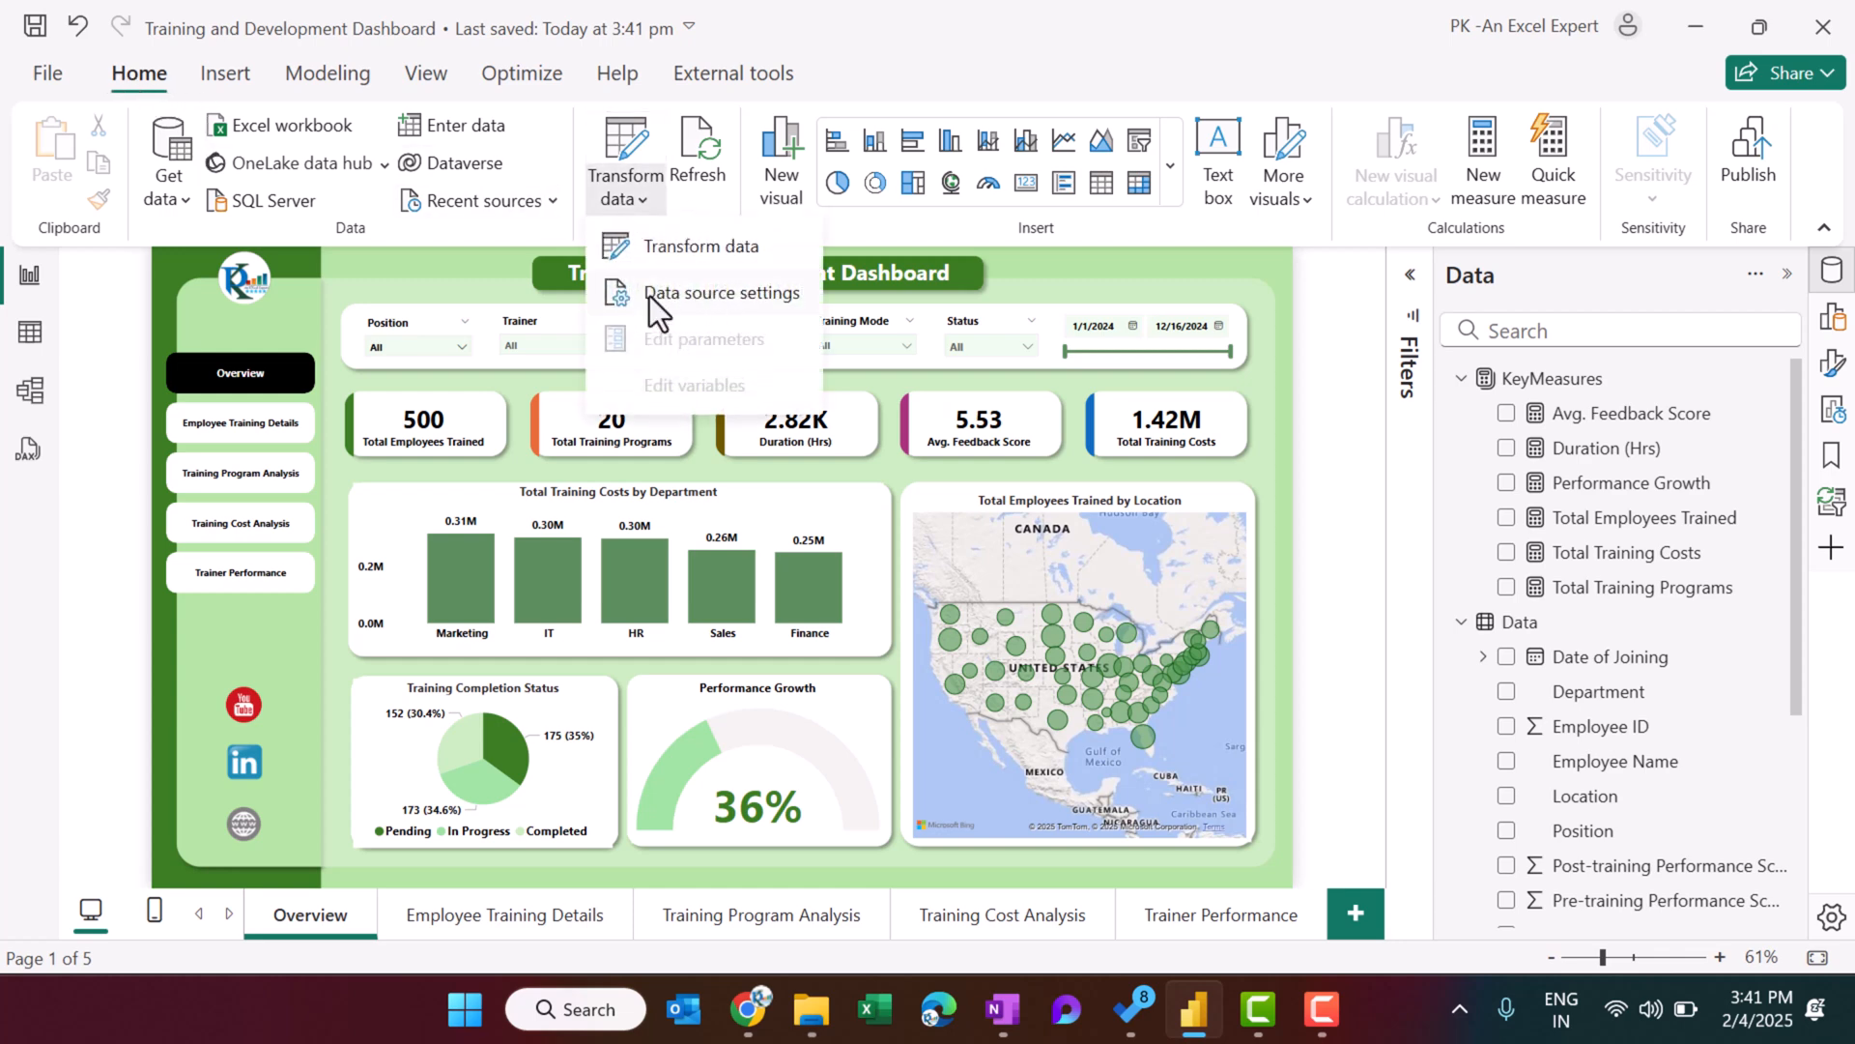
{"action": "left_click", "coordinate": [712, 296]}
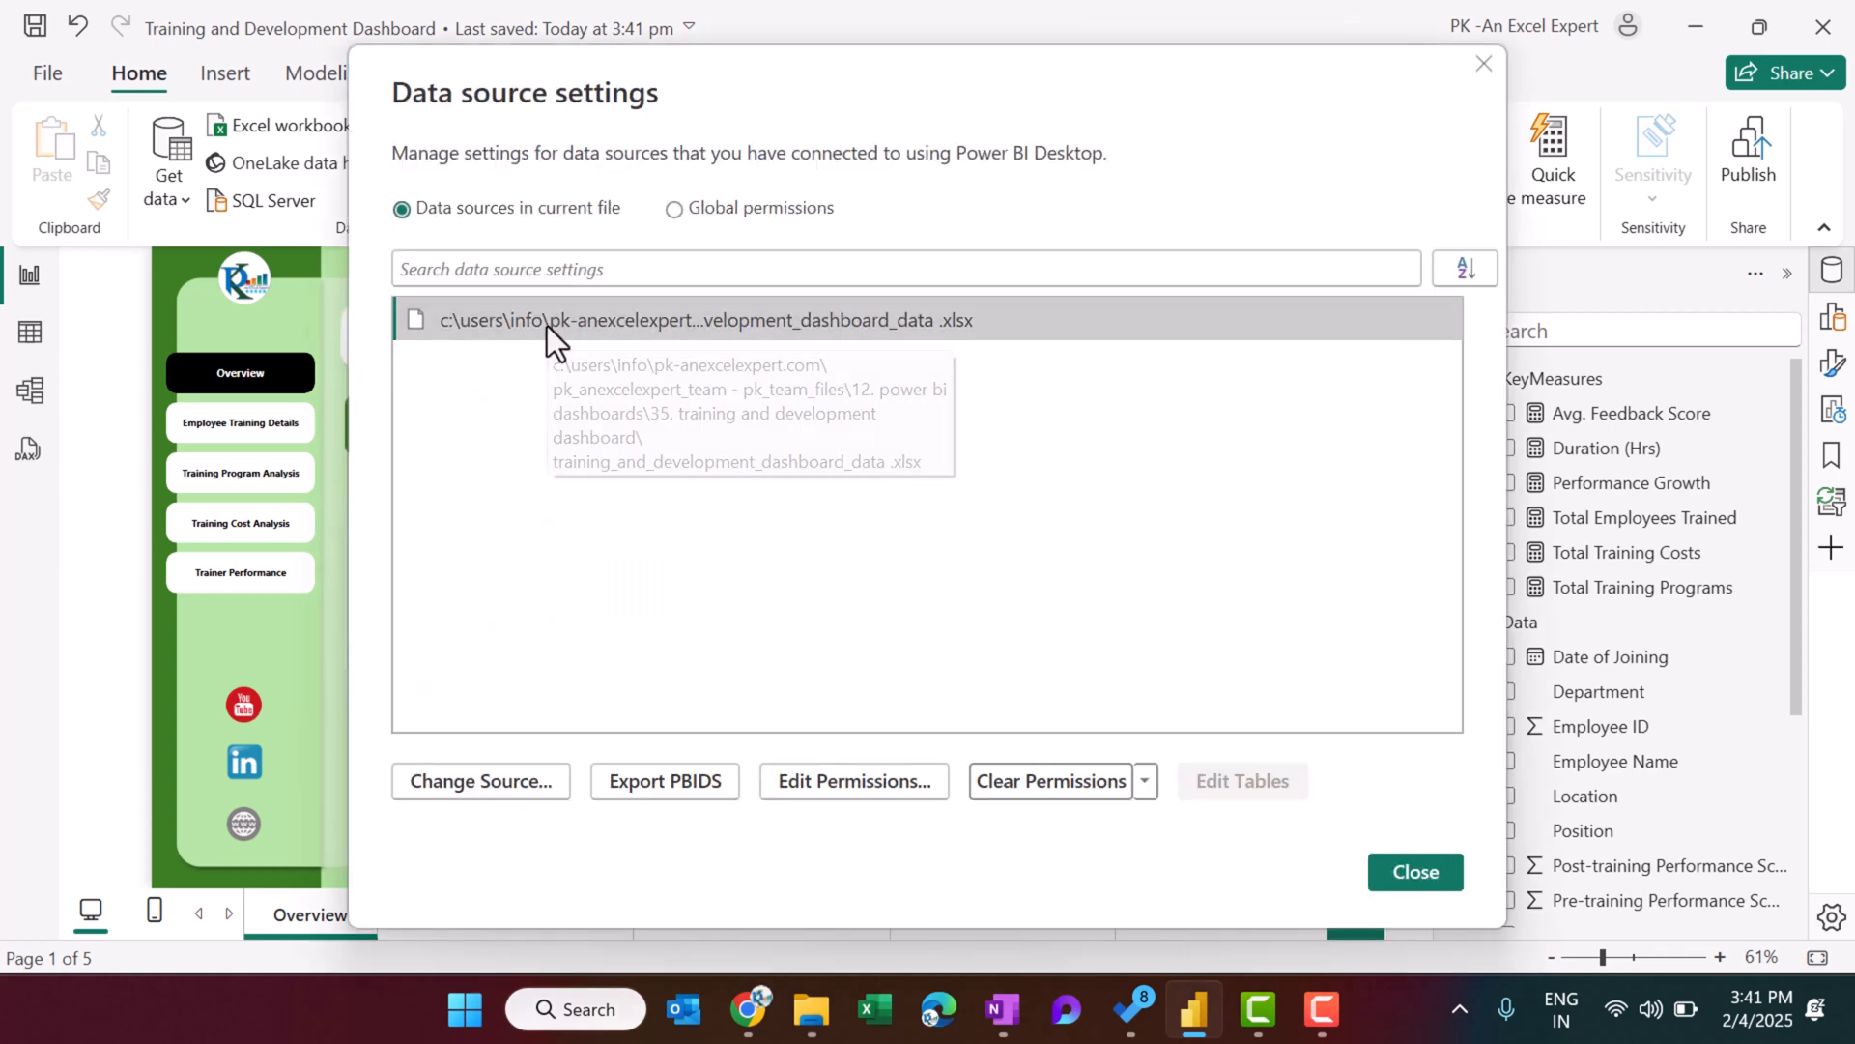
{"action": "left_click", "coordinate": [498, 783]}
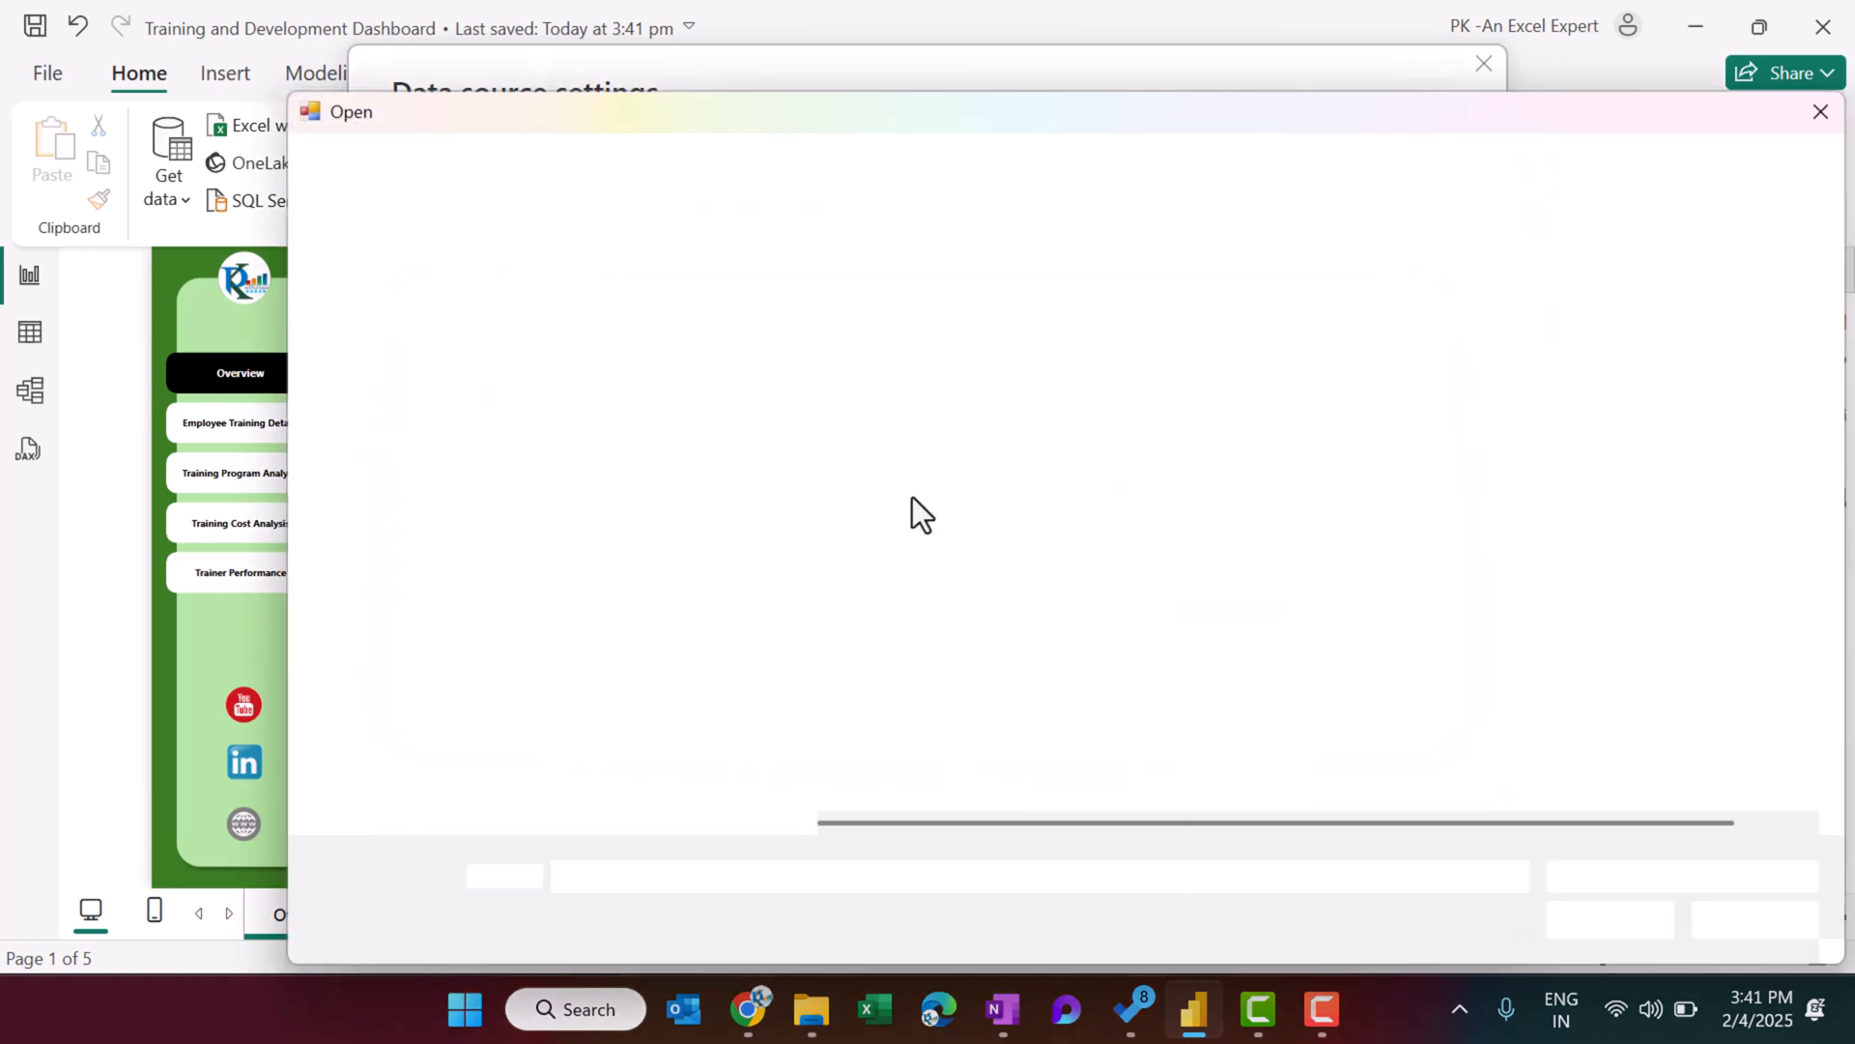
{"action": "left_click", "coordinate": [1821, 112]}
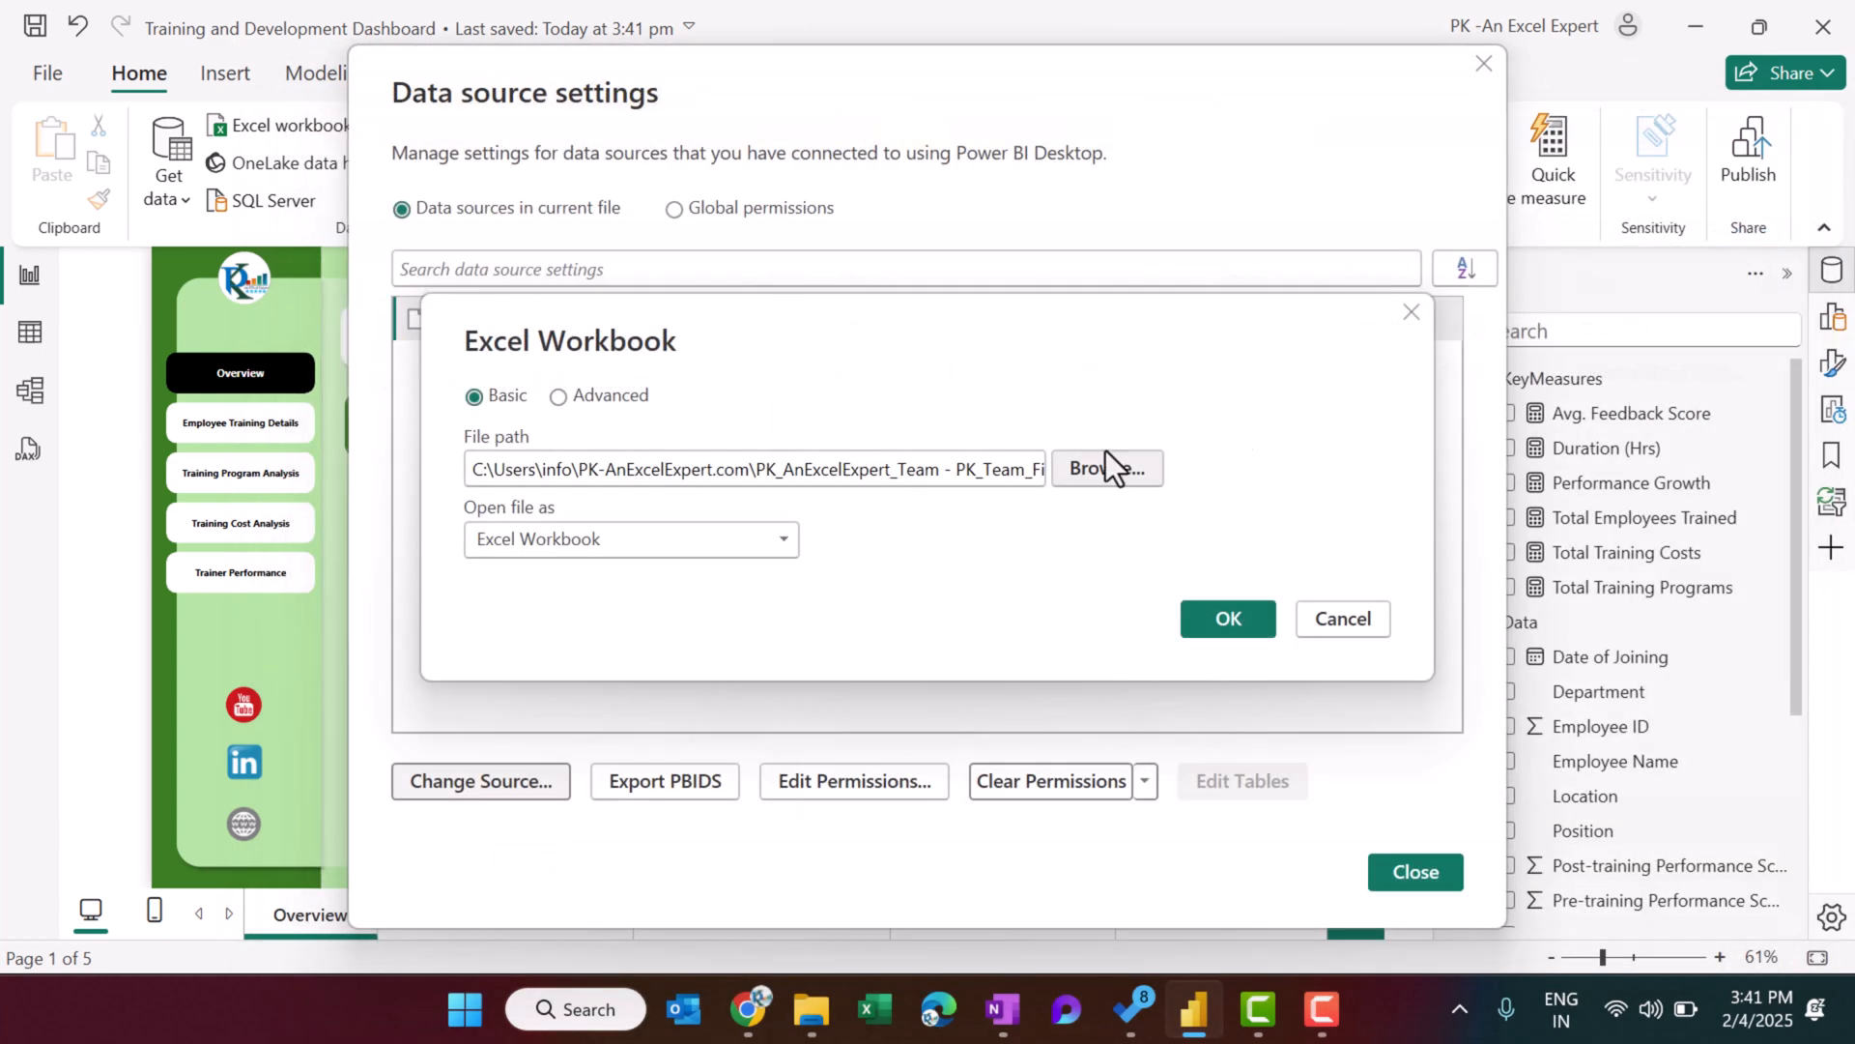
{"action": "left_click", "coordinate": [1338, 633]}
{"action": "left_click", "coordinate": [1419, 873]}
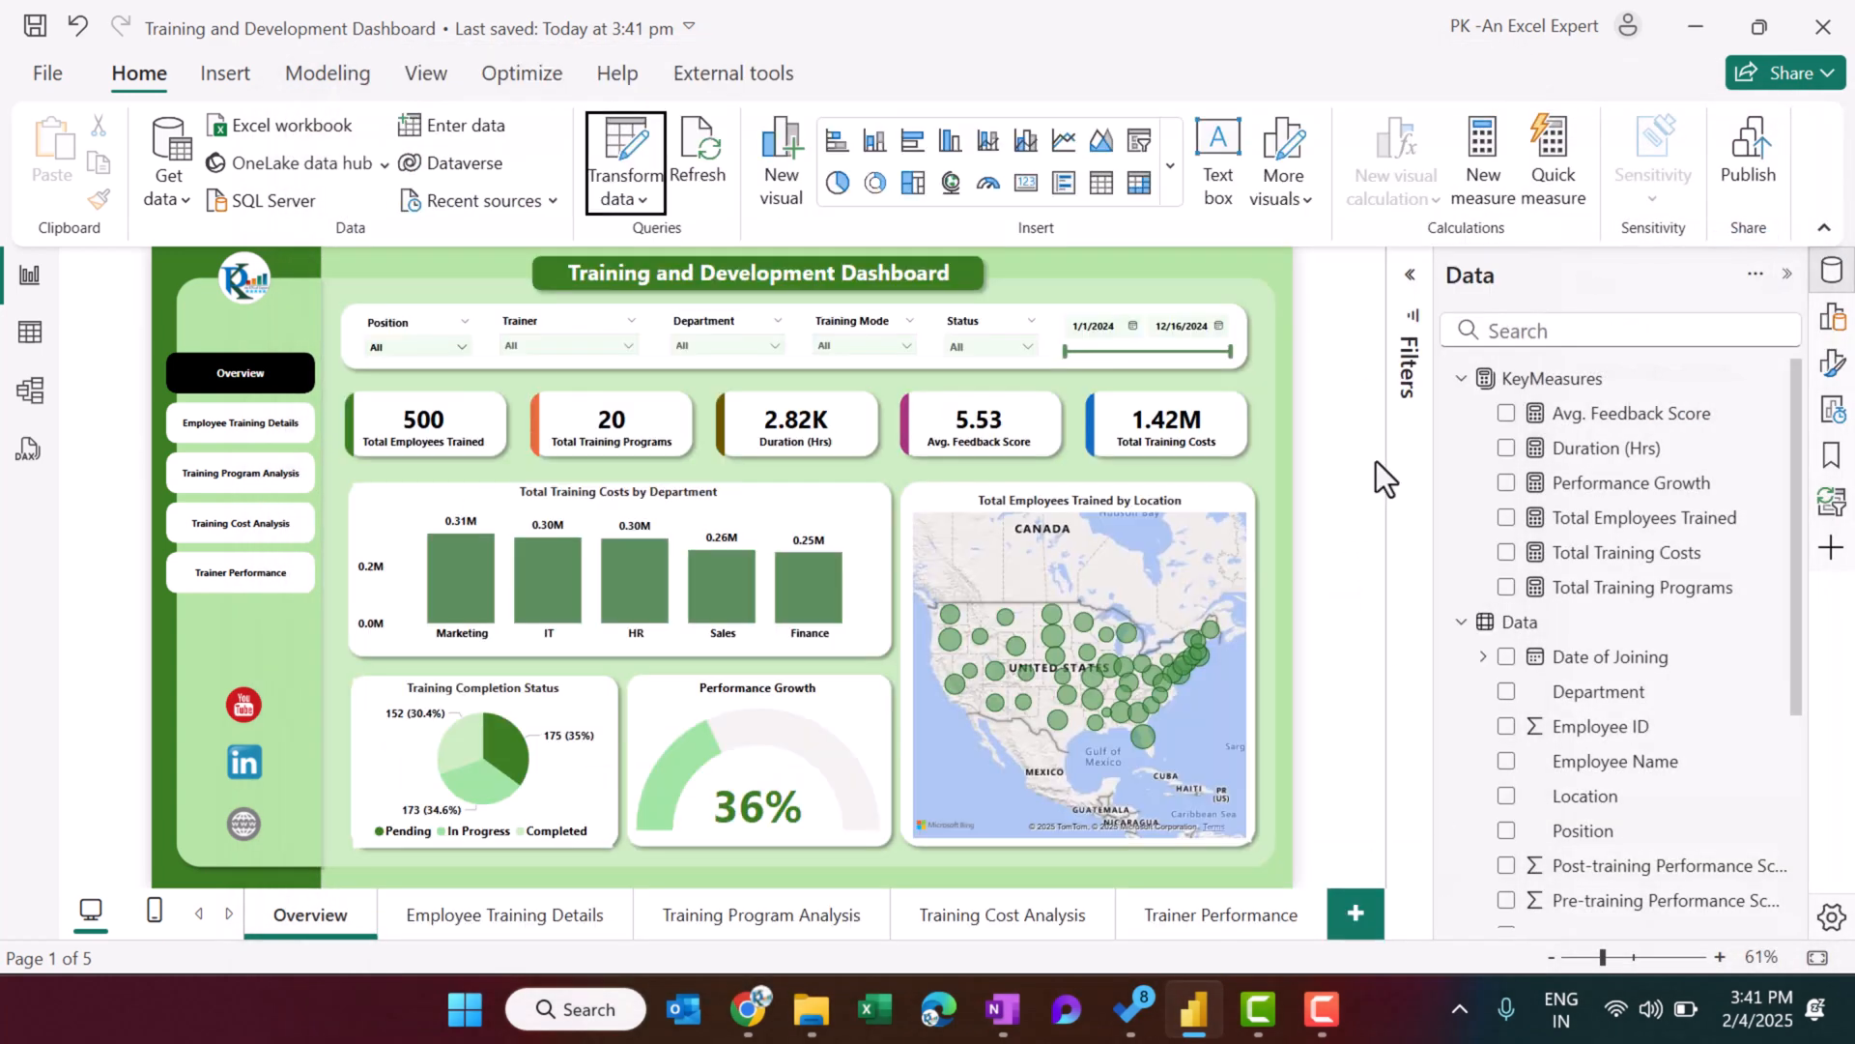
{"action": "left_click", "coordinate": [1321, 1009]}
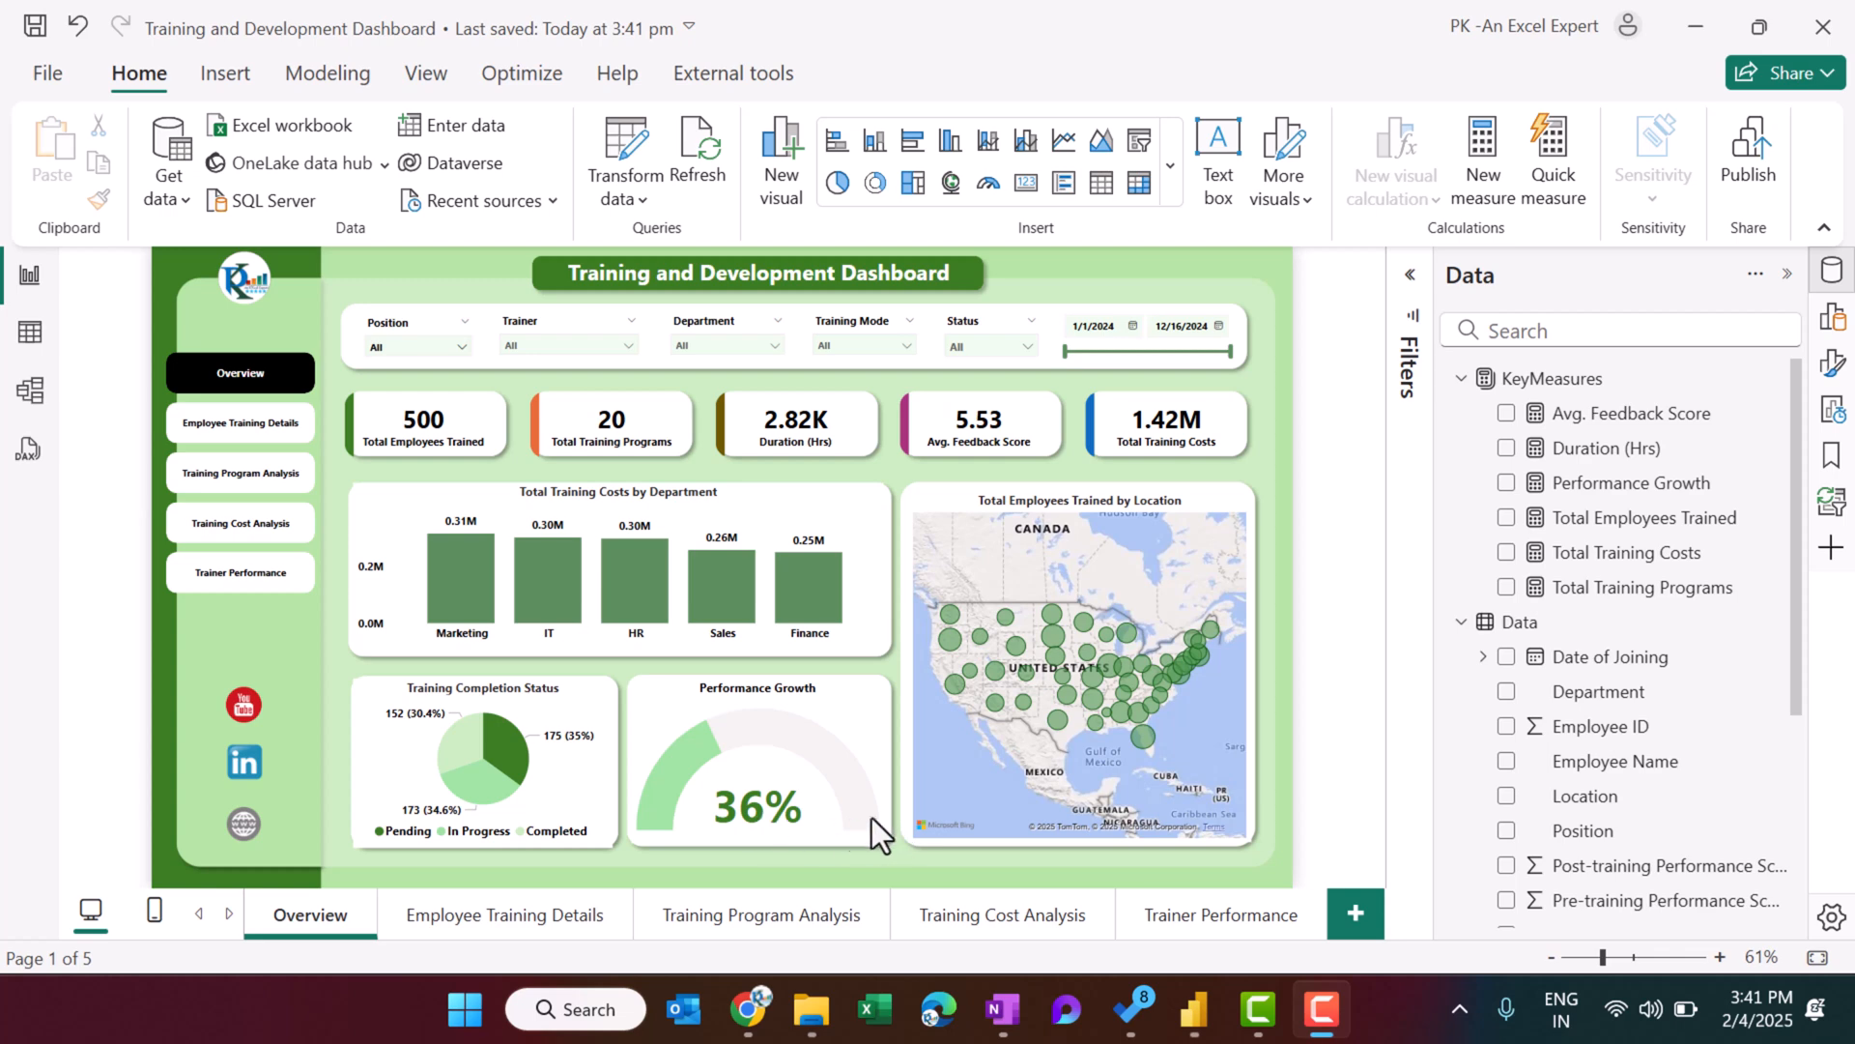